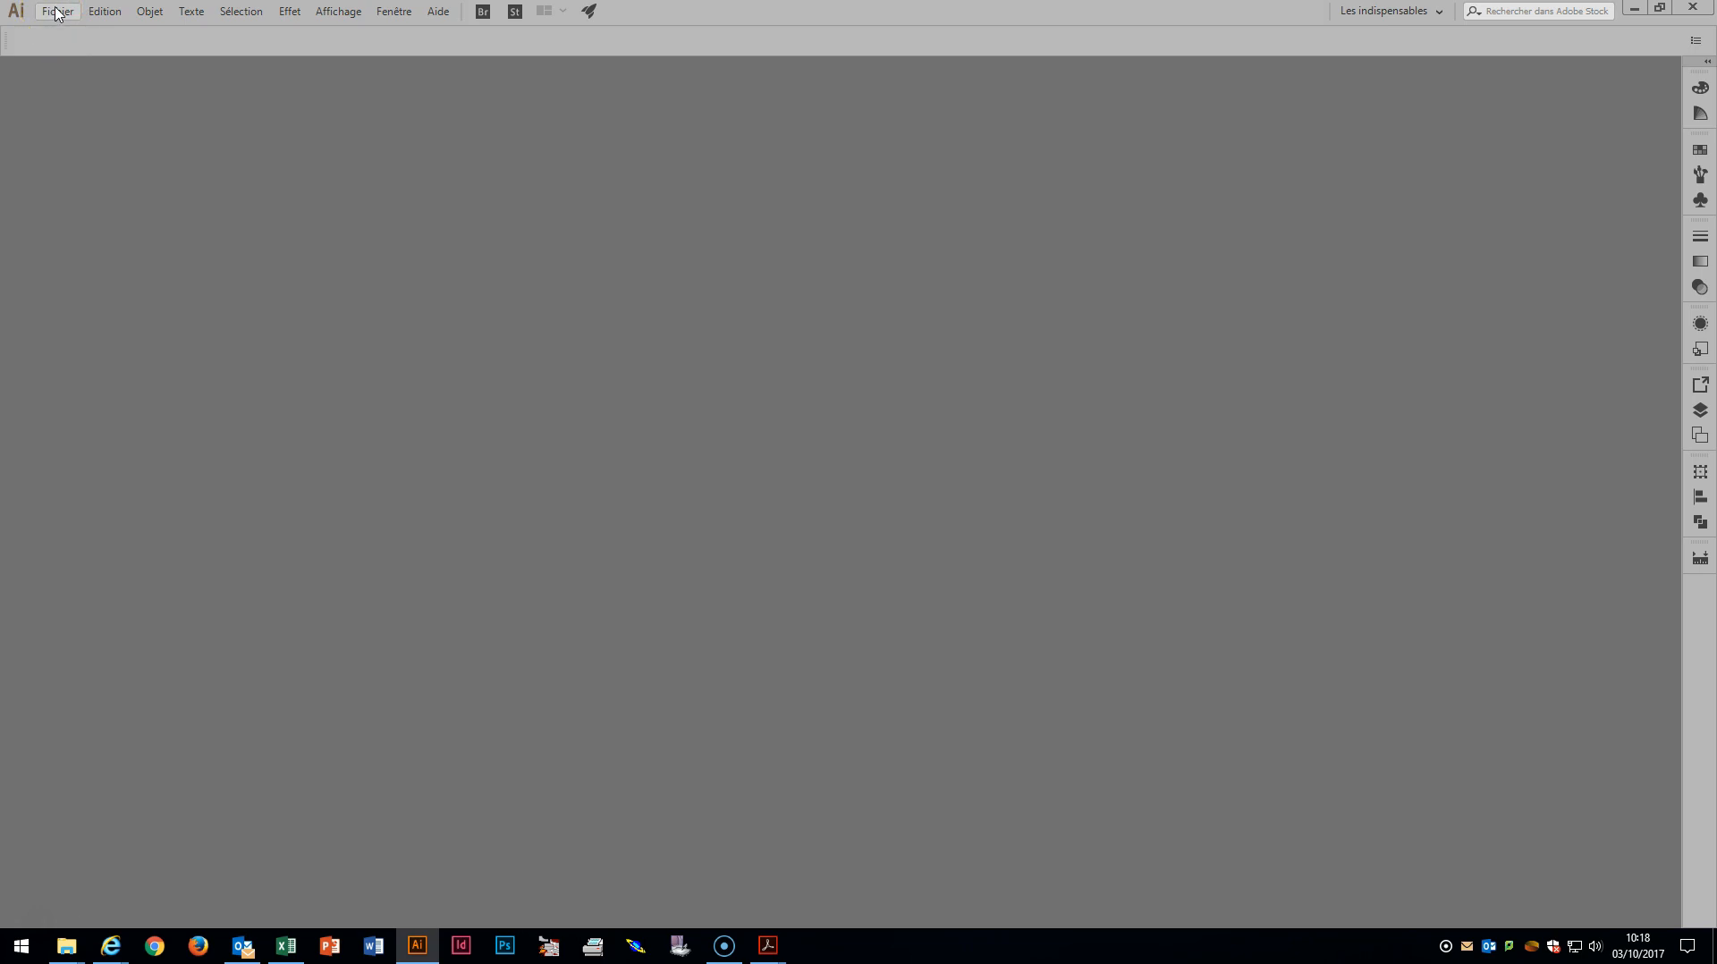
# Create a new one-artboard document in Letter size with landscape orientation and centimetres as units.
pyautogui.click(57, 12)
pyautogui.click(81, 28)
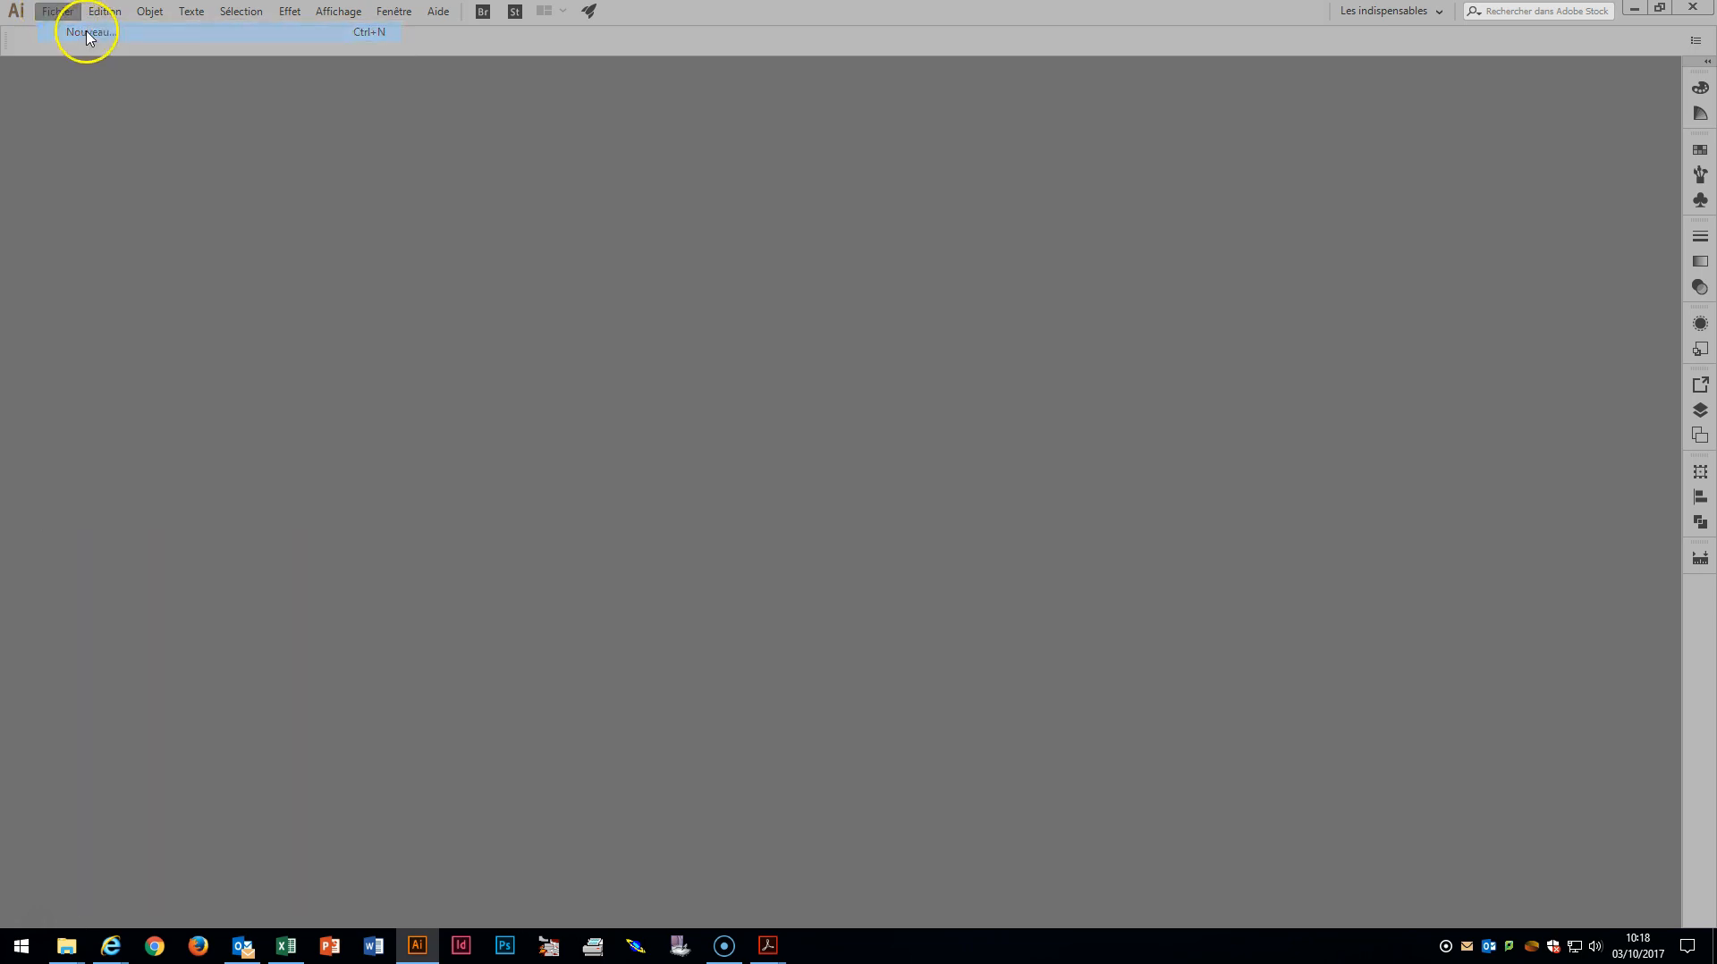
pyautogui.click(1020, 487)
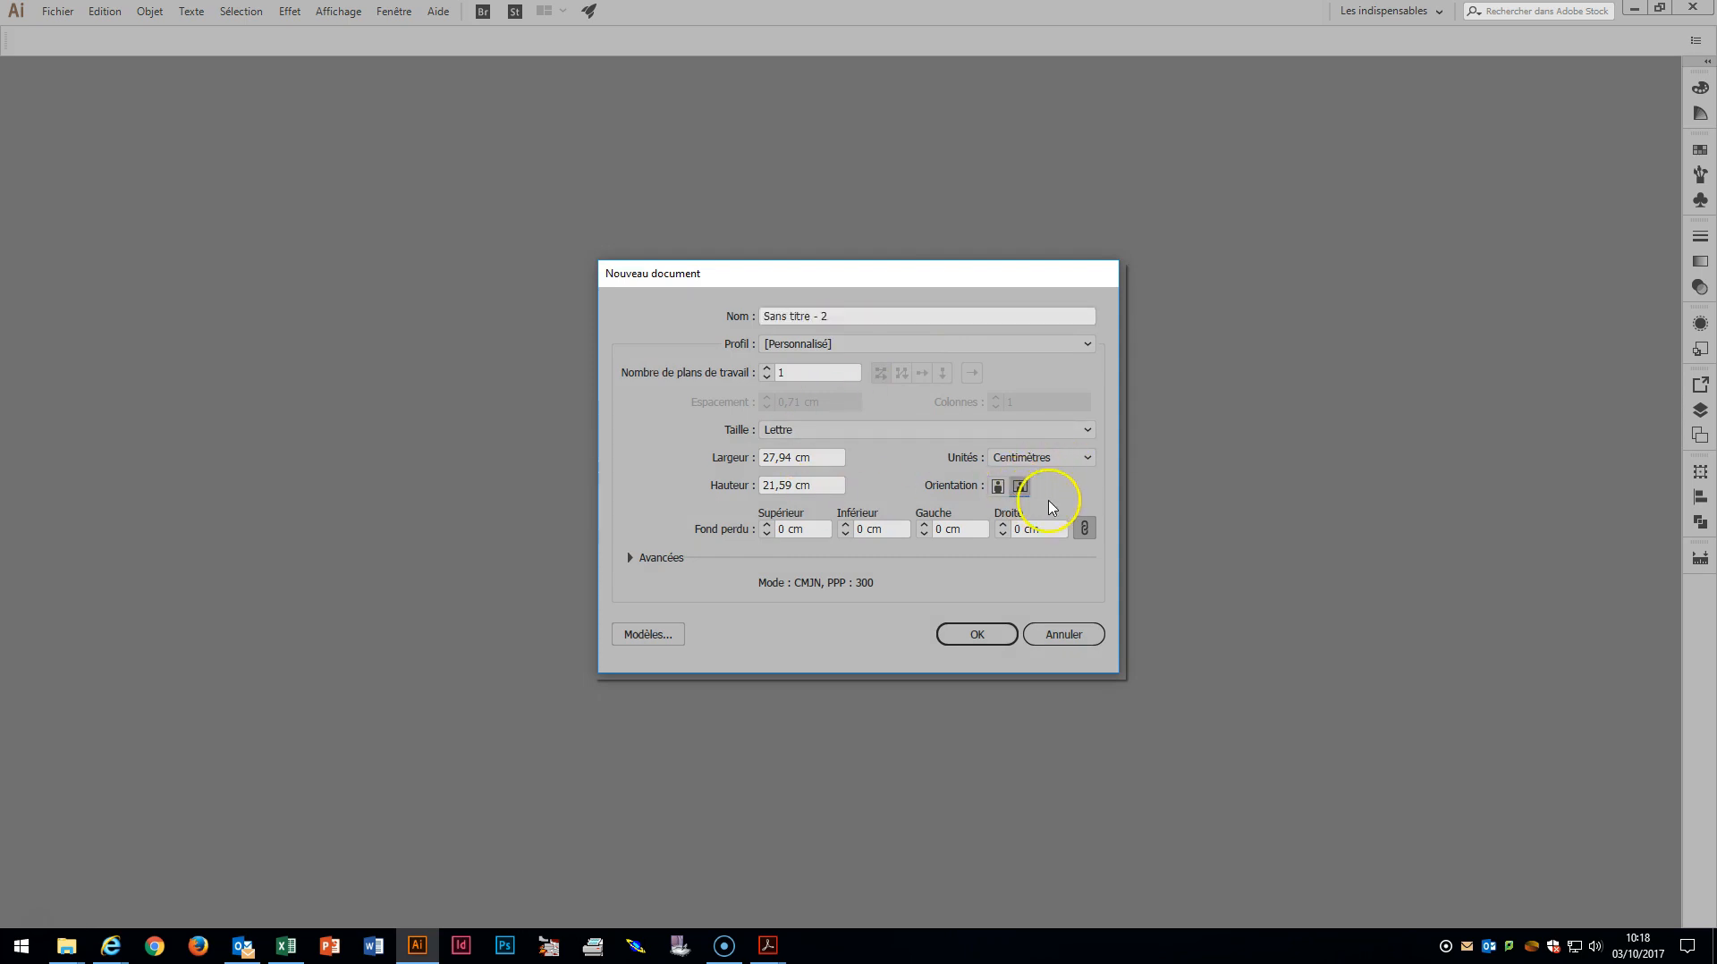
pyautogui.click(984, 635)
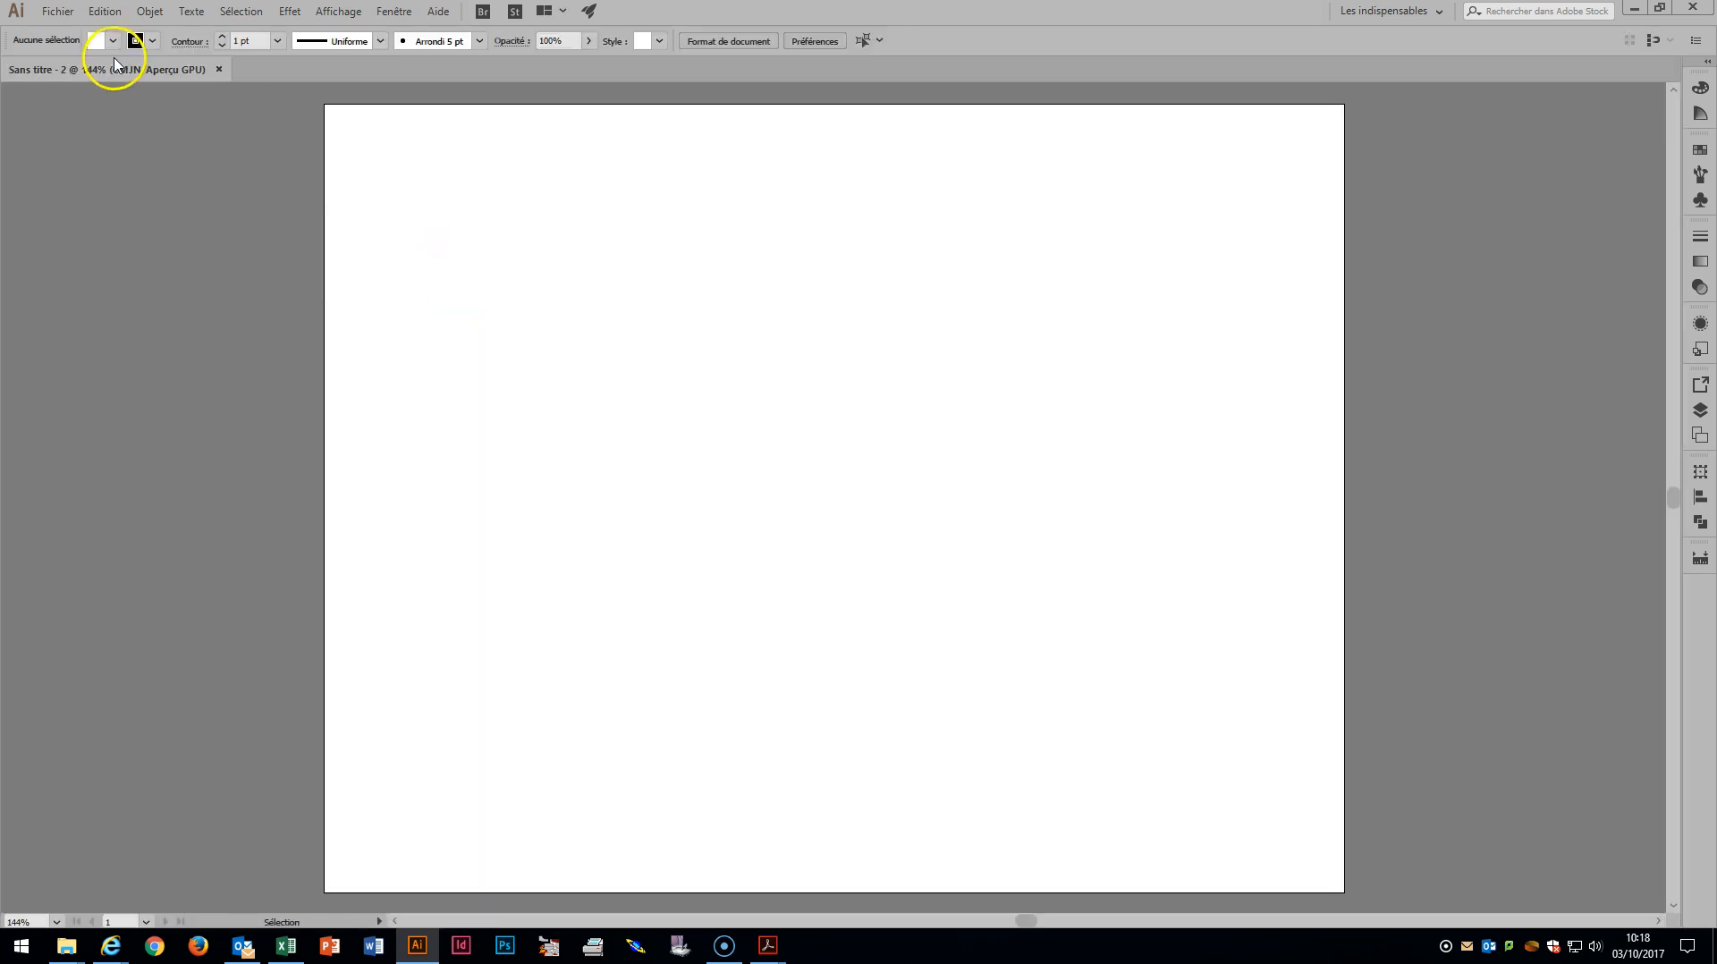
# Save the document as MARA_22EX_ in the exercice prof folder, in Adobe Illustrator format with the Illustrator CC version.
pyautogui.click(58, 11)
pyautogui.click(153, 183)
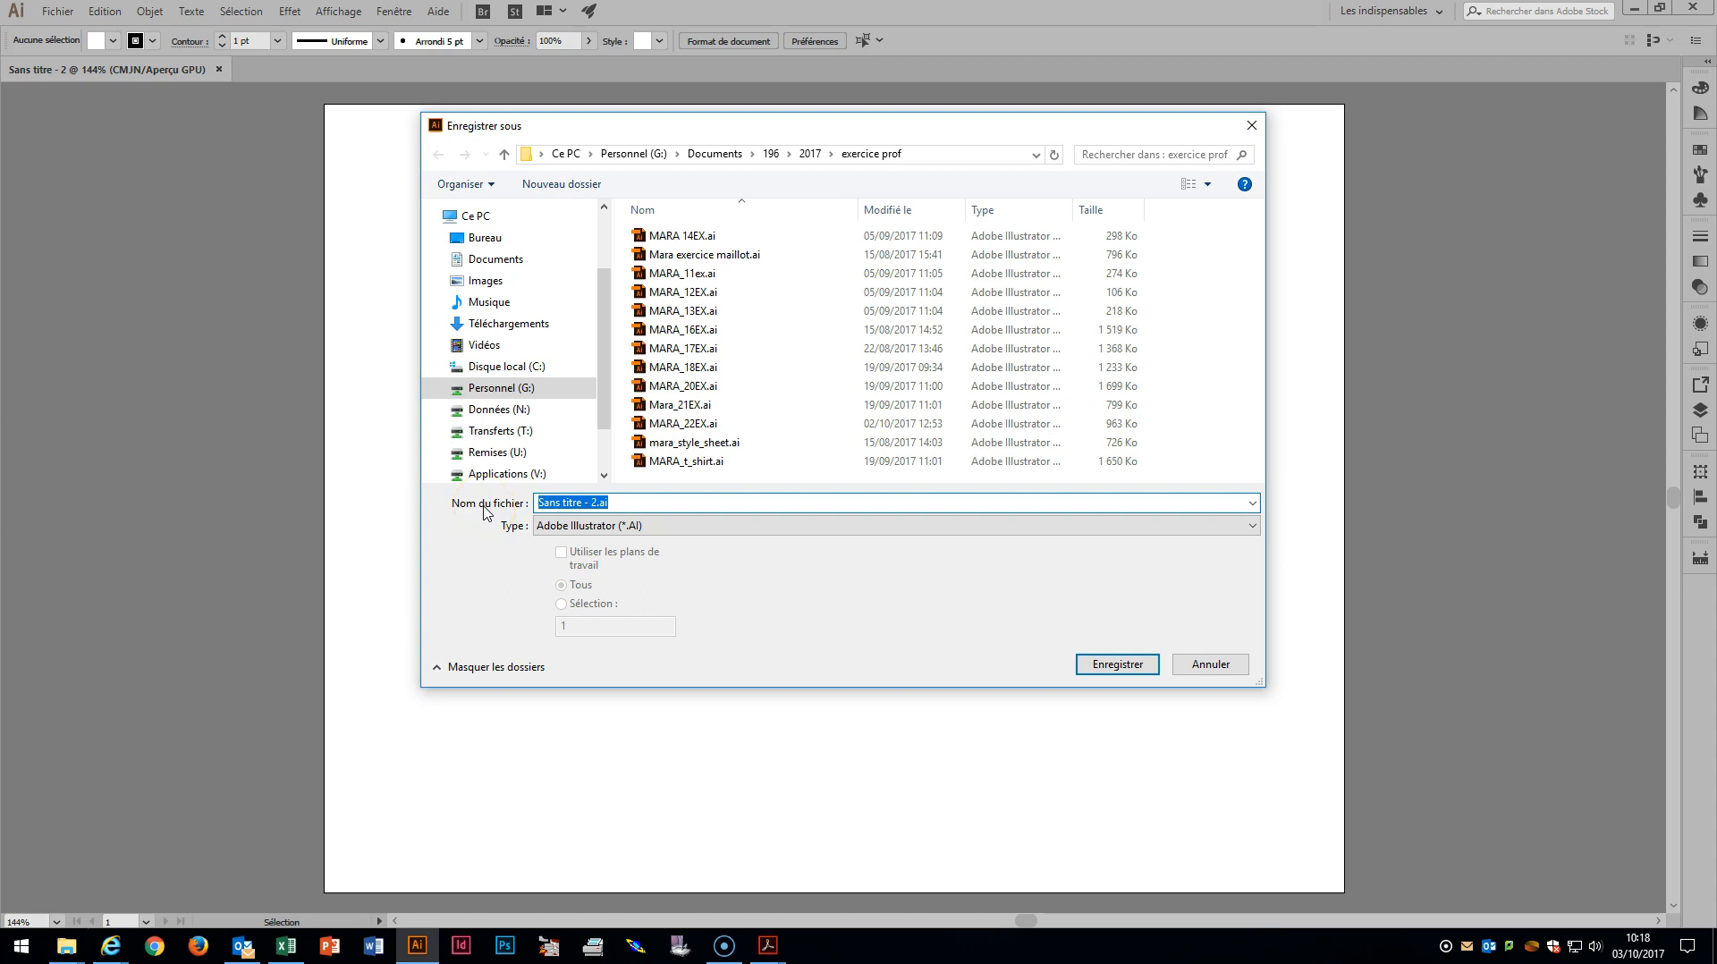
pyautogui.write('MARA_22EX_')
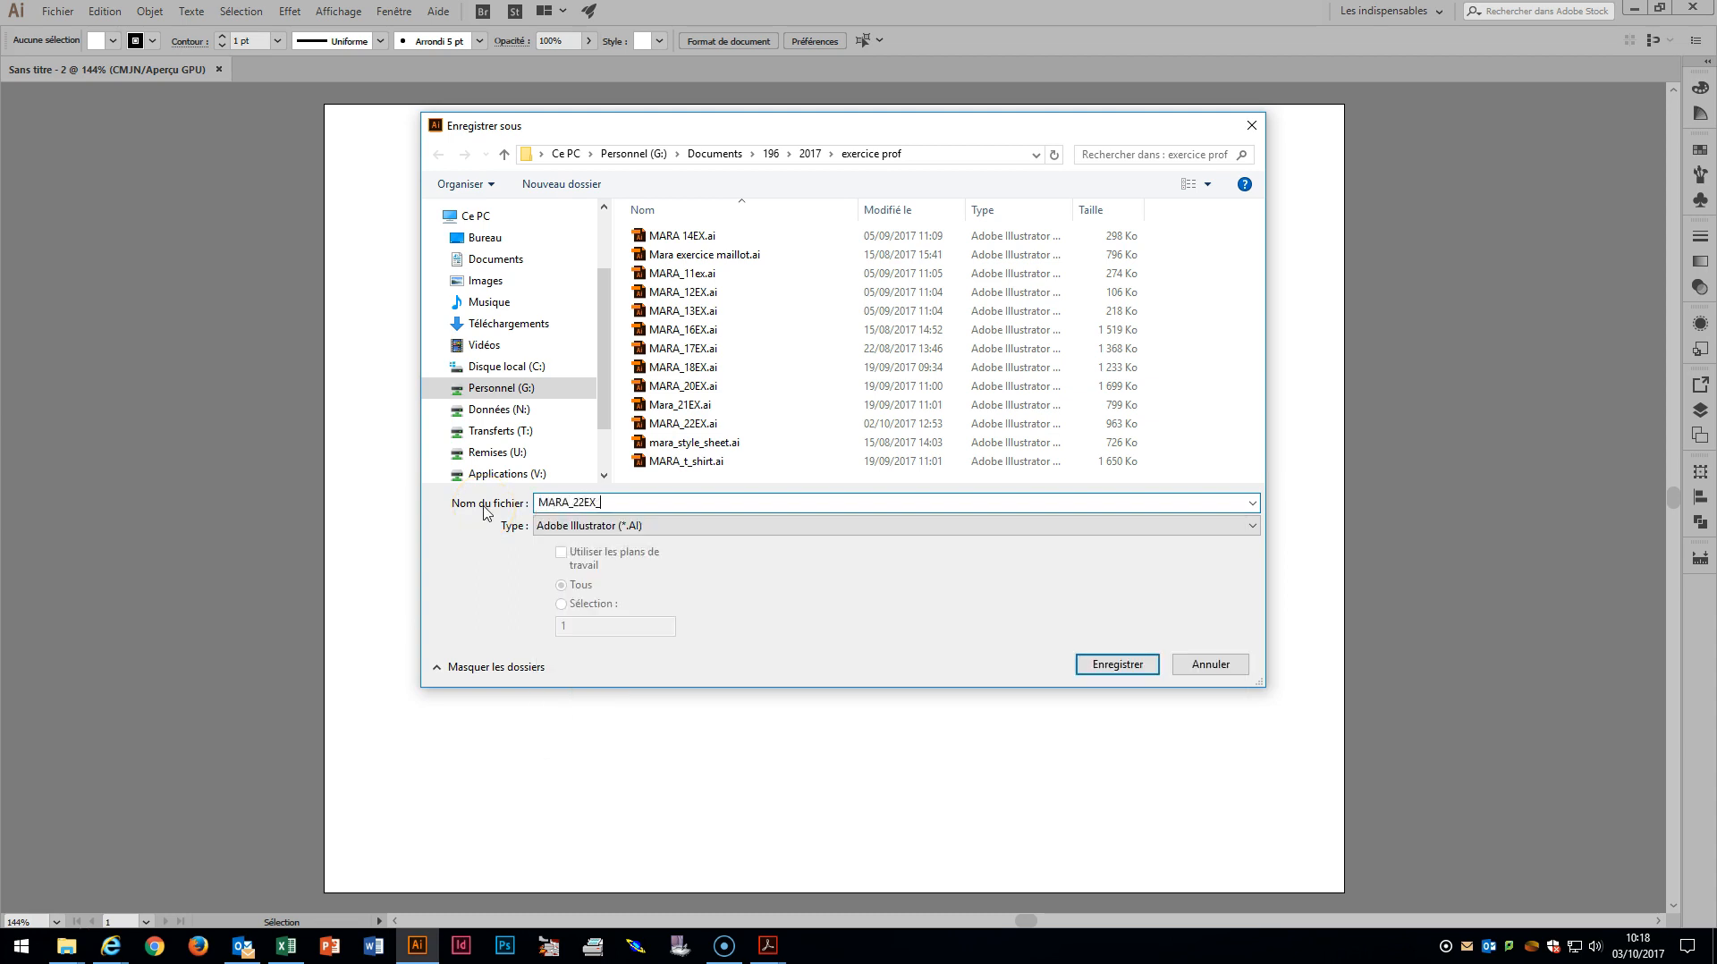
pyautogui.click(1125, 670)
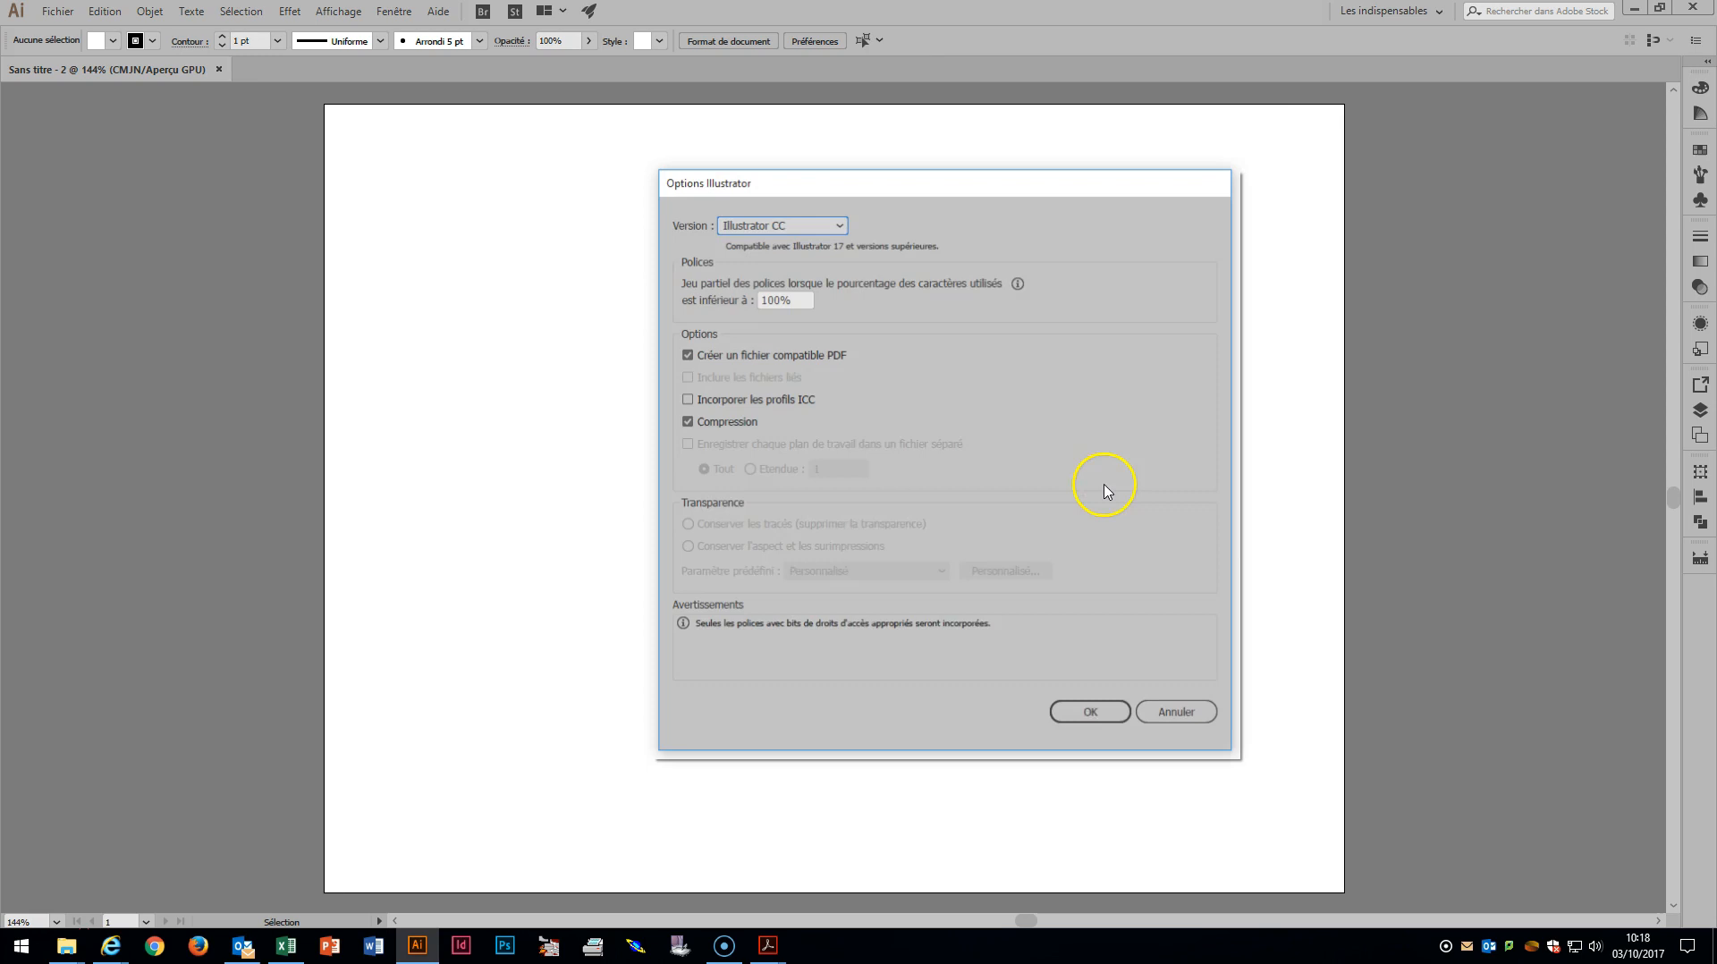
pyautogui.click(1107, 716)
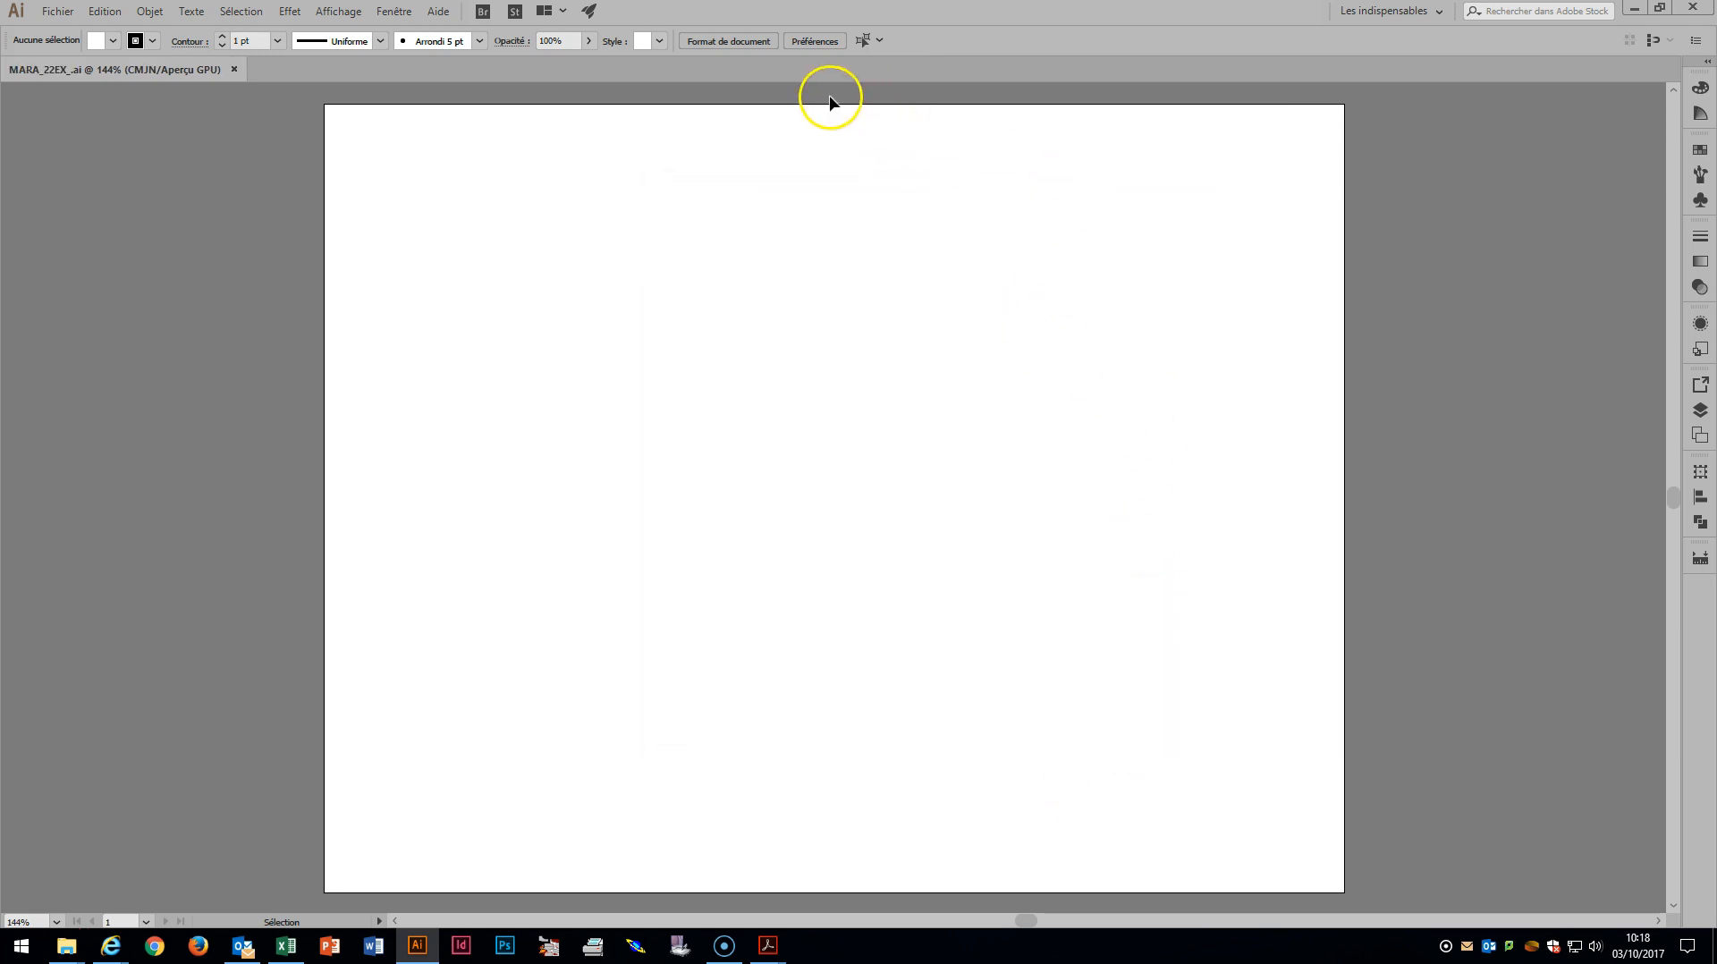
# Open the image scan_jupes.jpg from the COURS 6 folder inside 2017 > N.
pyautogui.click(67, 12)
pyautogui.click(94, 68)
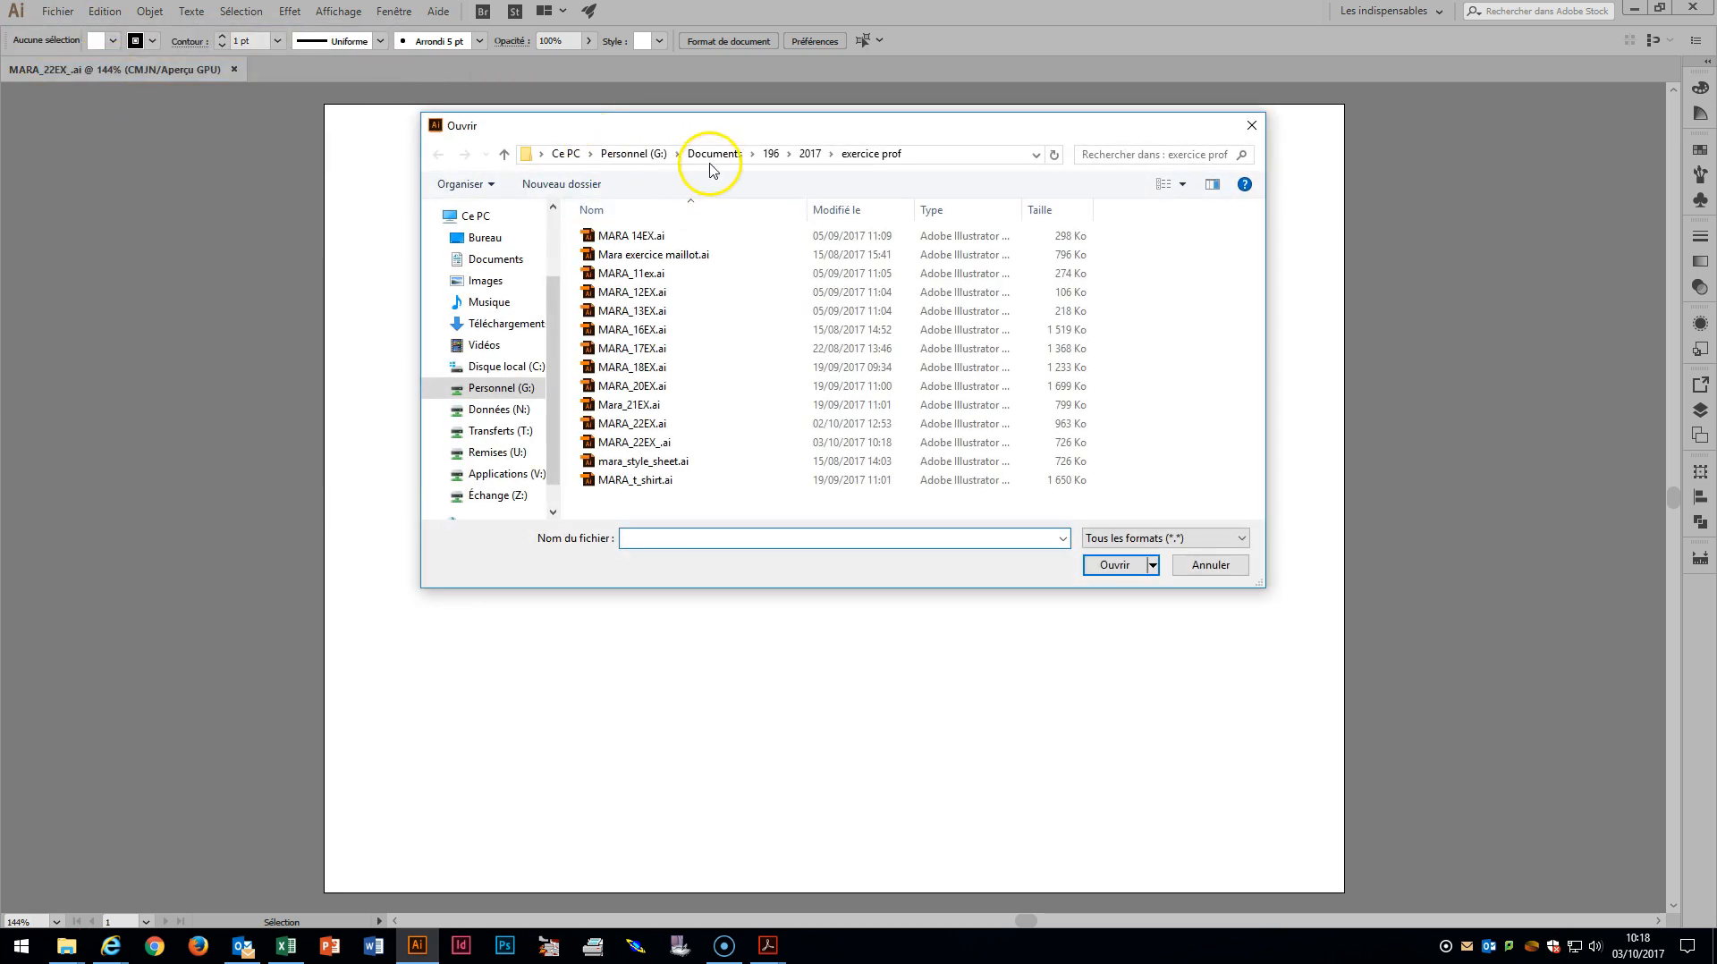
pyautogui.click(811, 154)
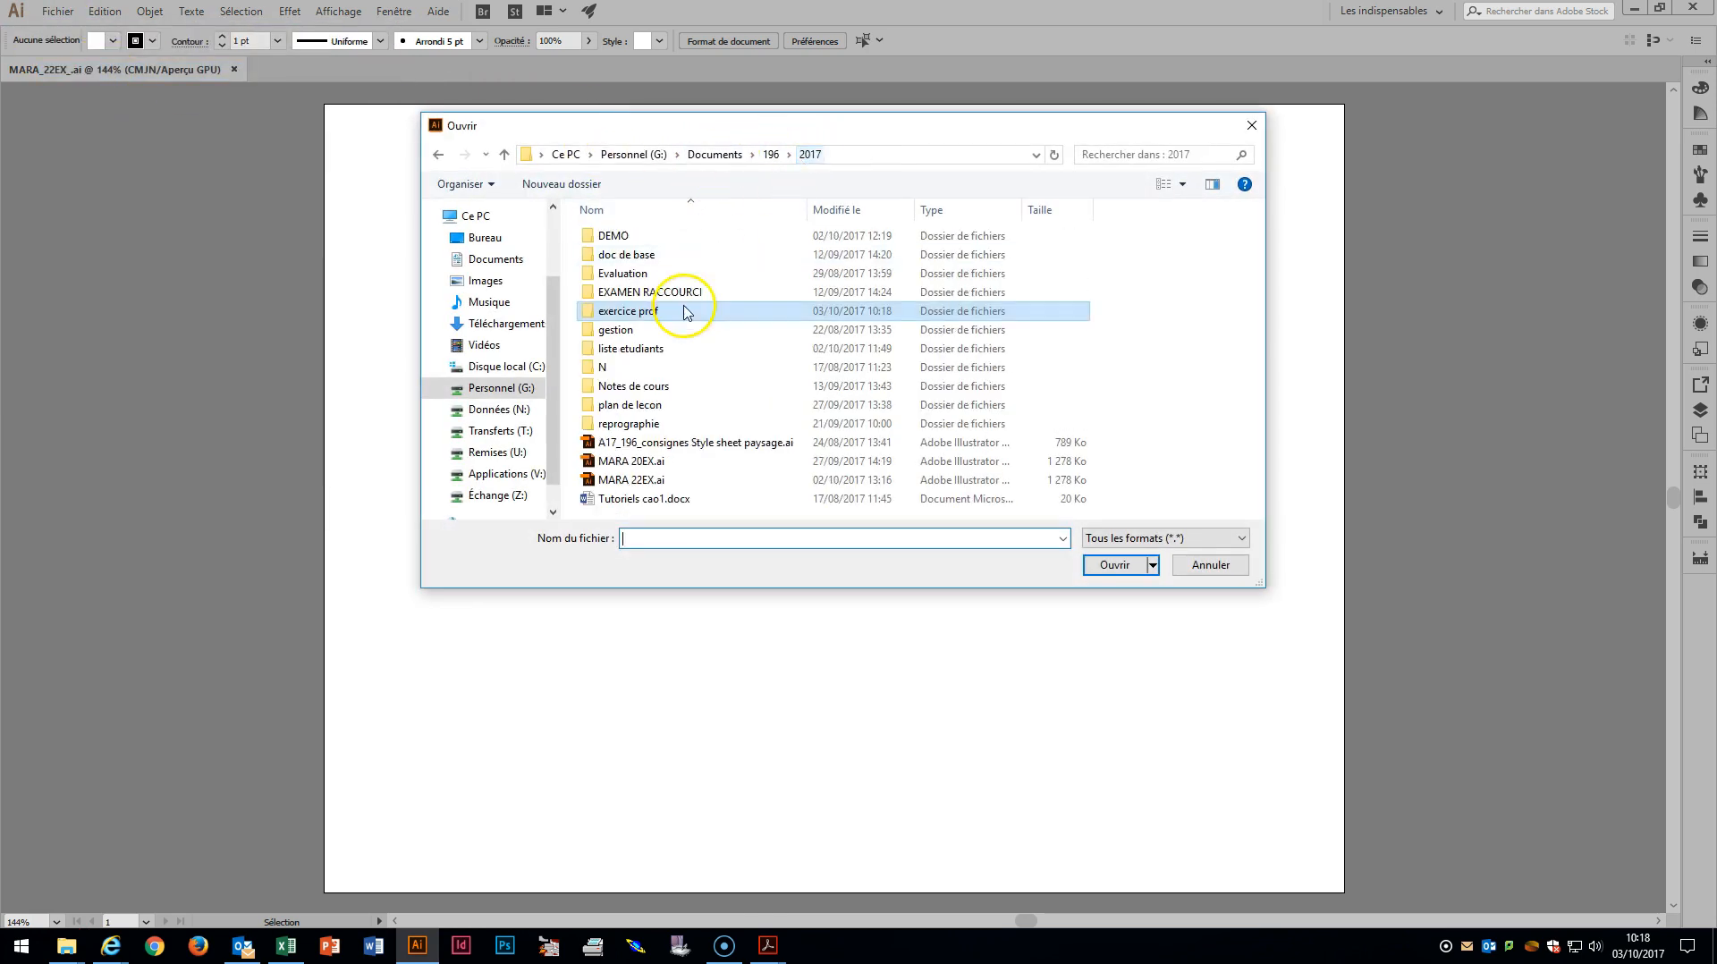
pyautogui.doubleClick(626, 369)
pyautogui.click(637, 315)
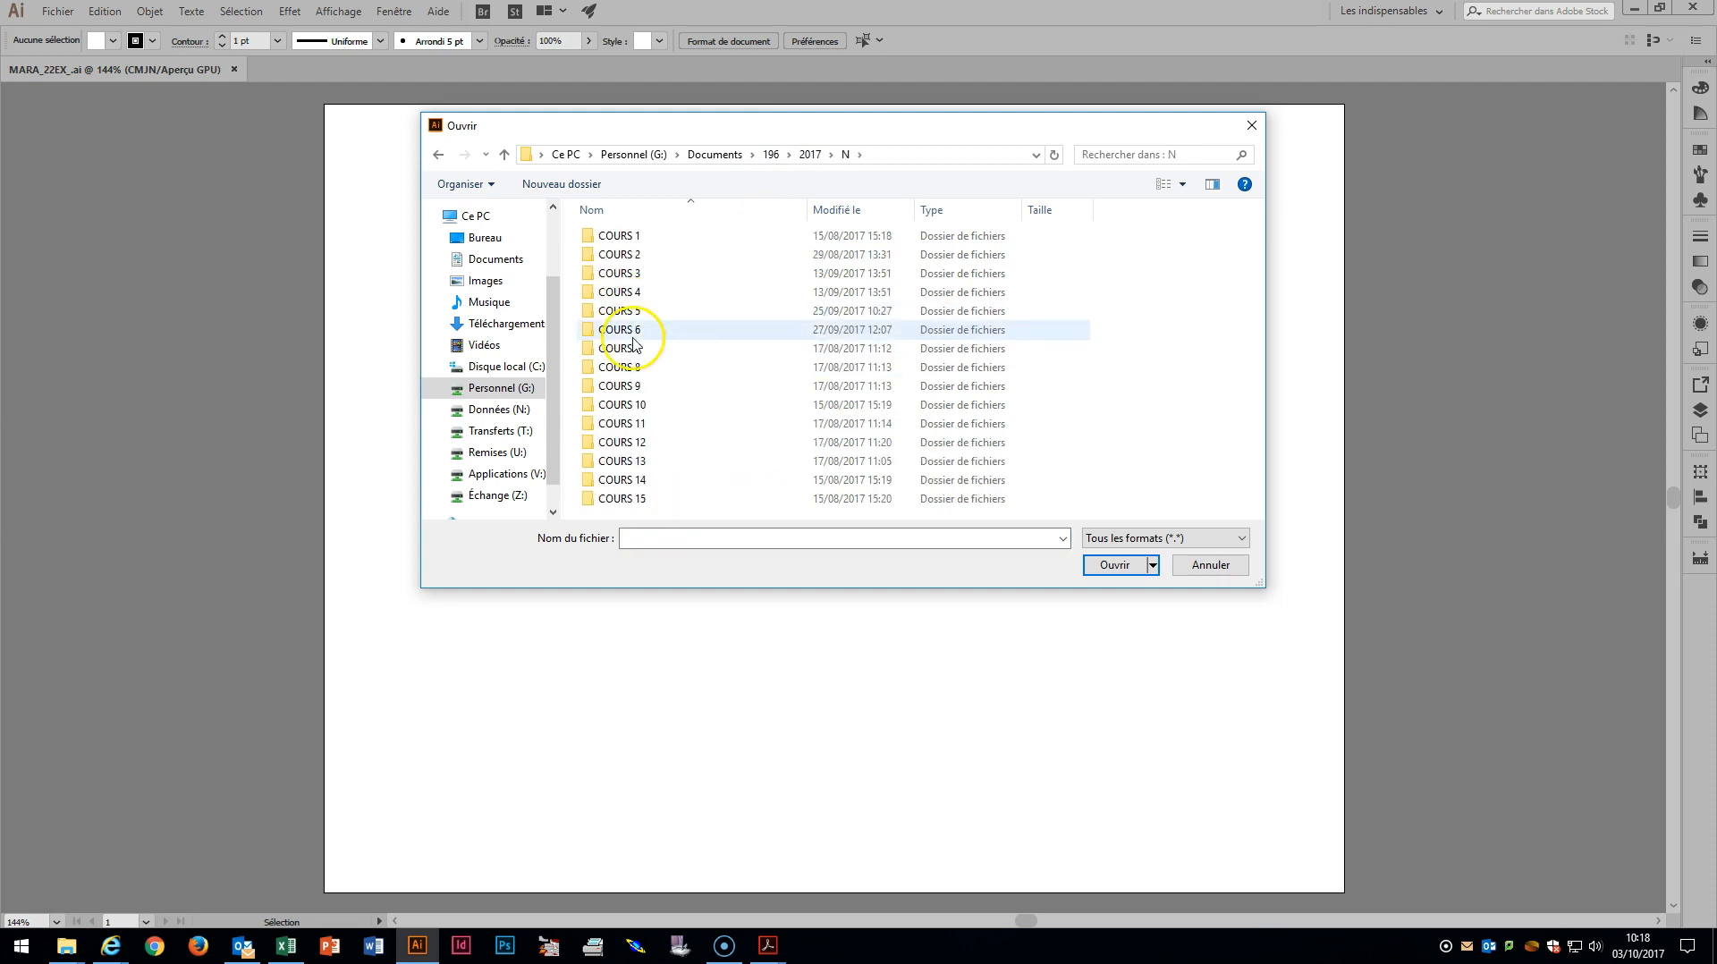
pyautogui.doubleClick(641, 333)
pyautogui.click(633, 292)
pyautogui.click(1118, 566)
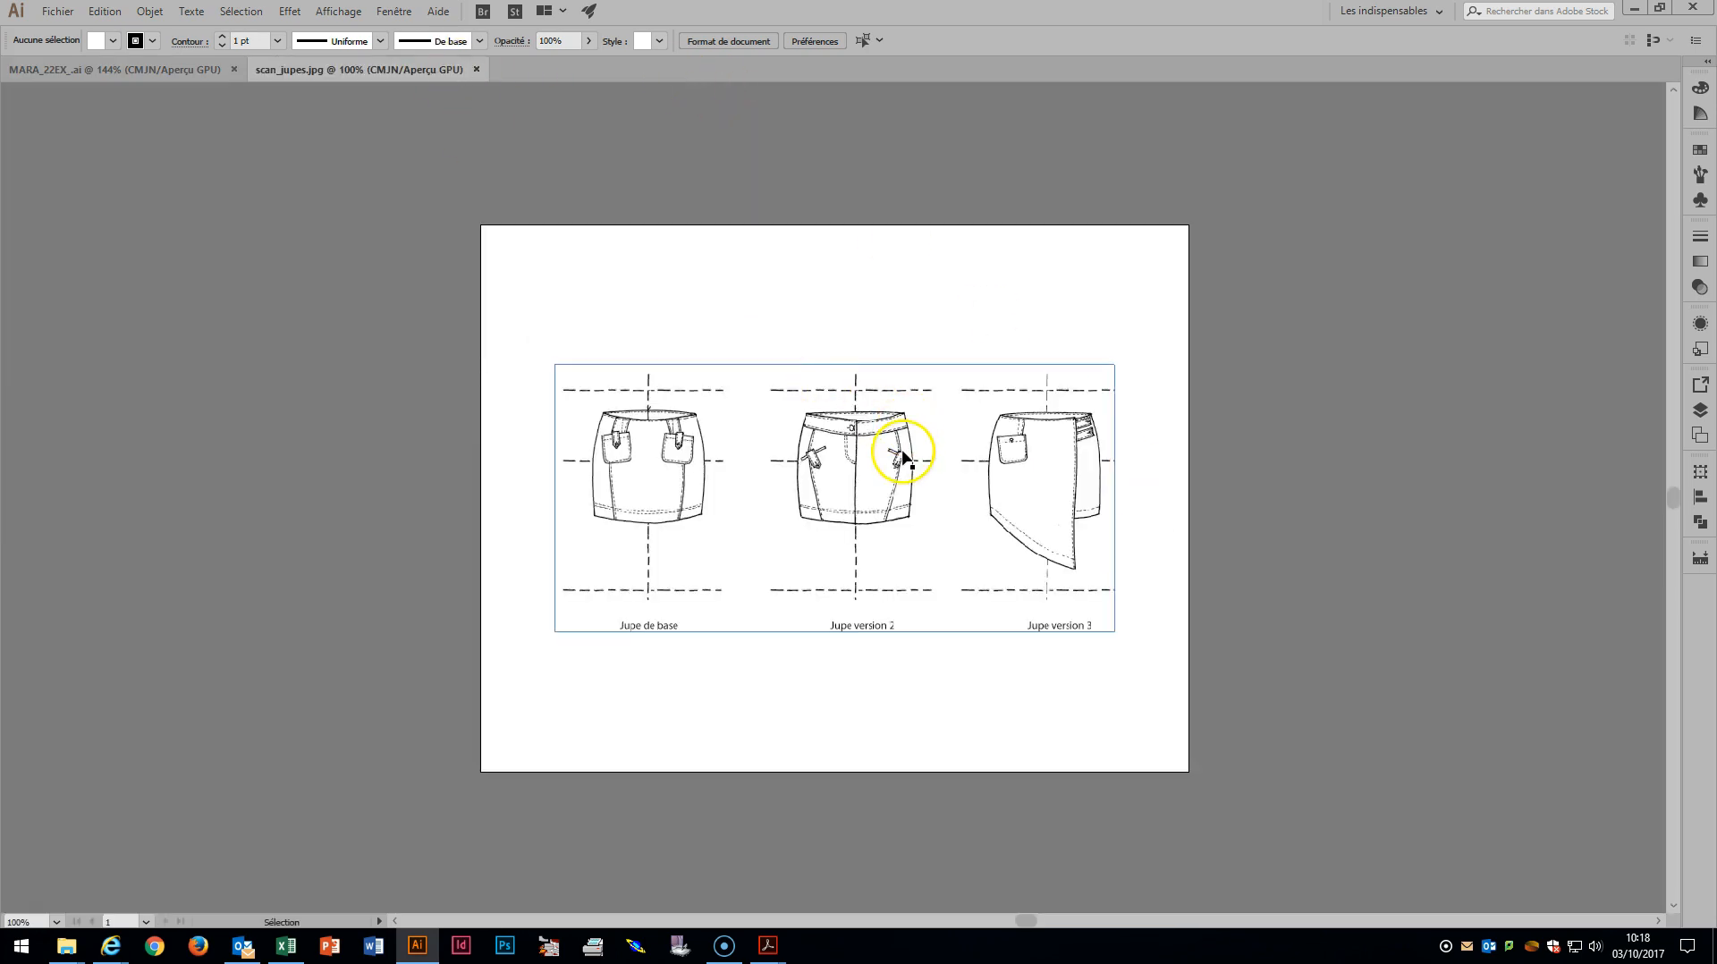
# Bring the skirt scan into the MARA_22EX_ document and centre it horizontally and vertically on the artboard.
pyautogui.click(971, 437)
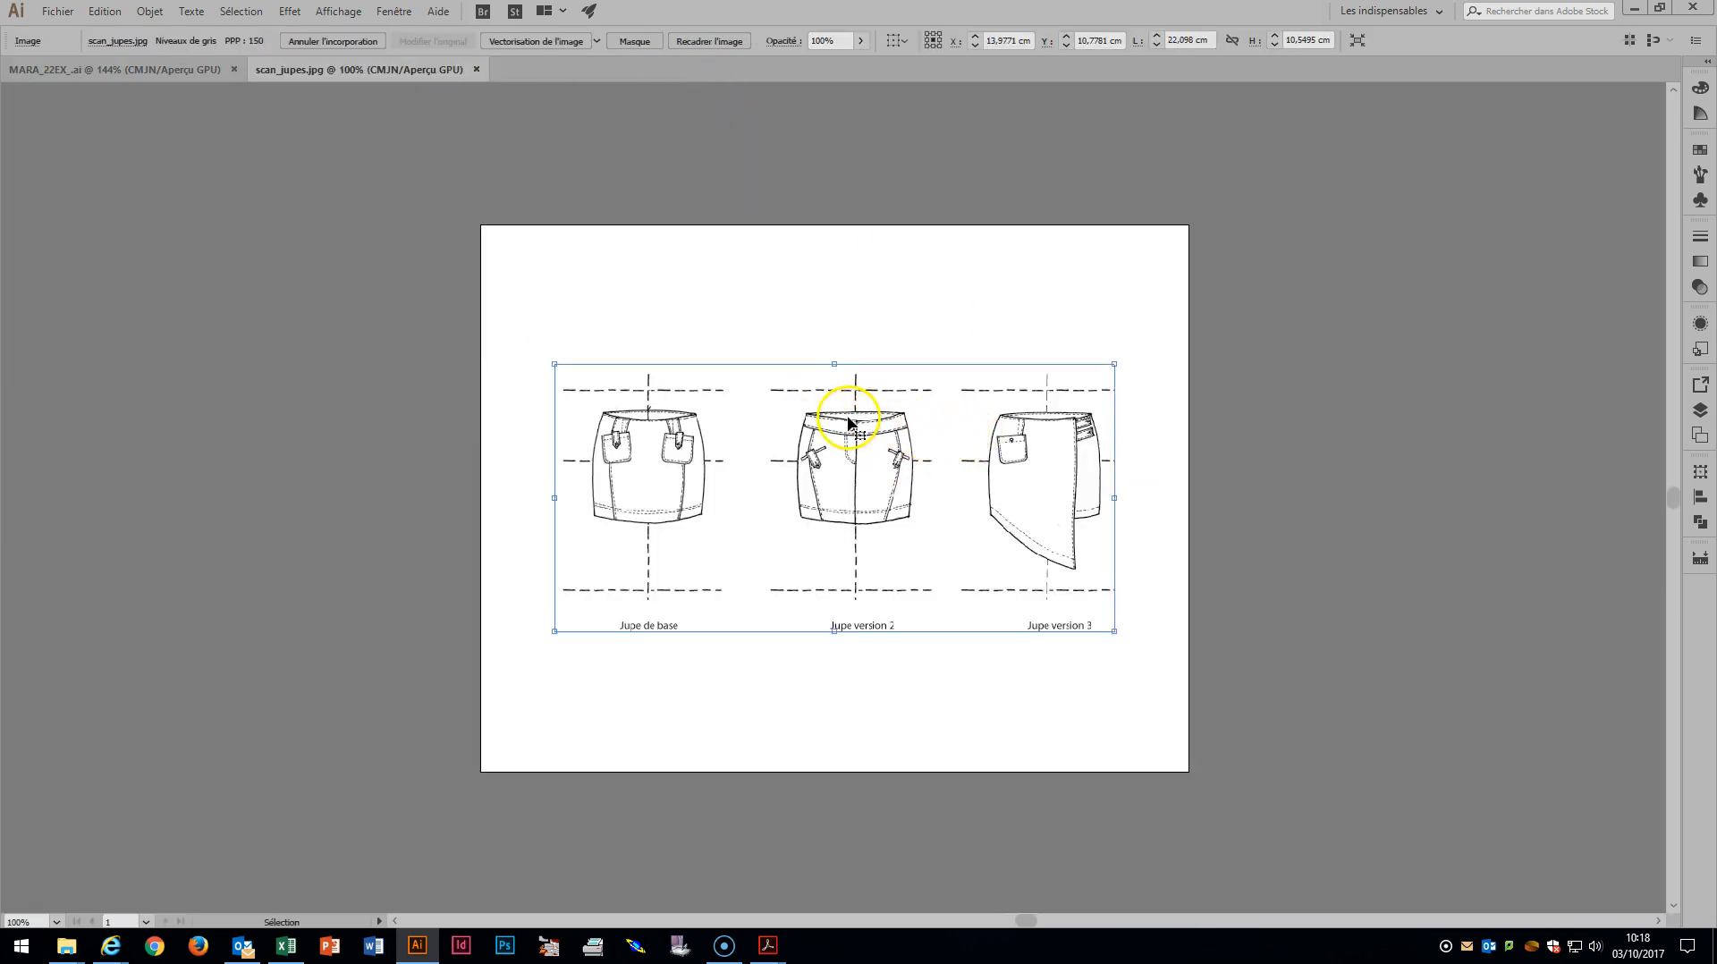
pyautogui.moveTo(848, 421)
pyautogui.mouseDown()
pyautogui.moveTo(805, 387)
pyautogui.moveTo(367, 252)
pyautogui.moveTo(173, 77)
pyautogui.moveTo(793, 422)
pyautogui.moveTo(832, 417)
pyautogui.mouseUp()
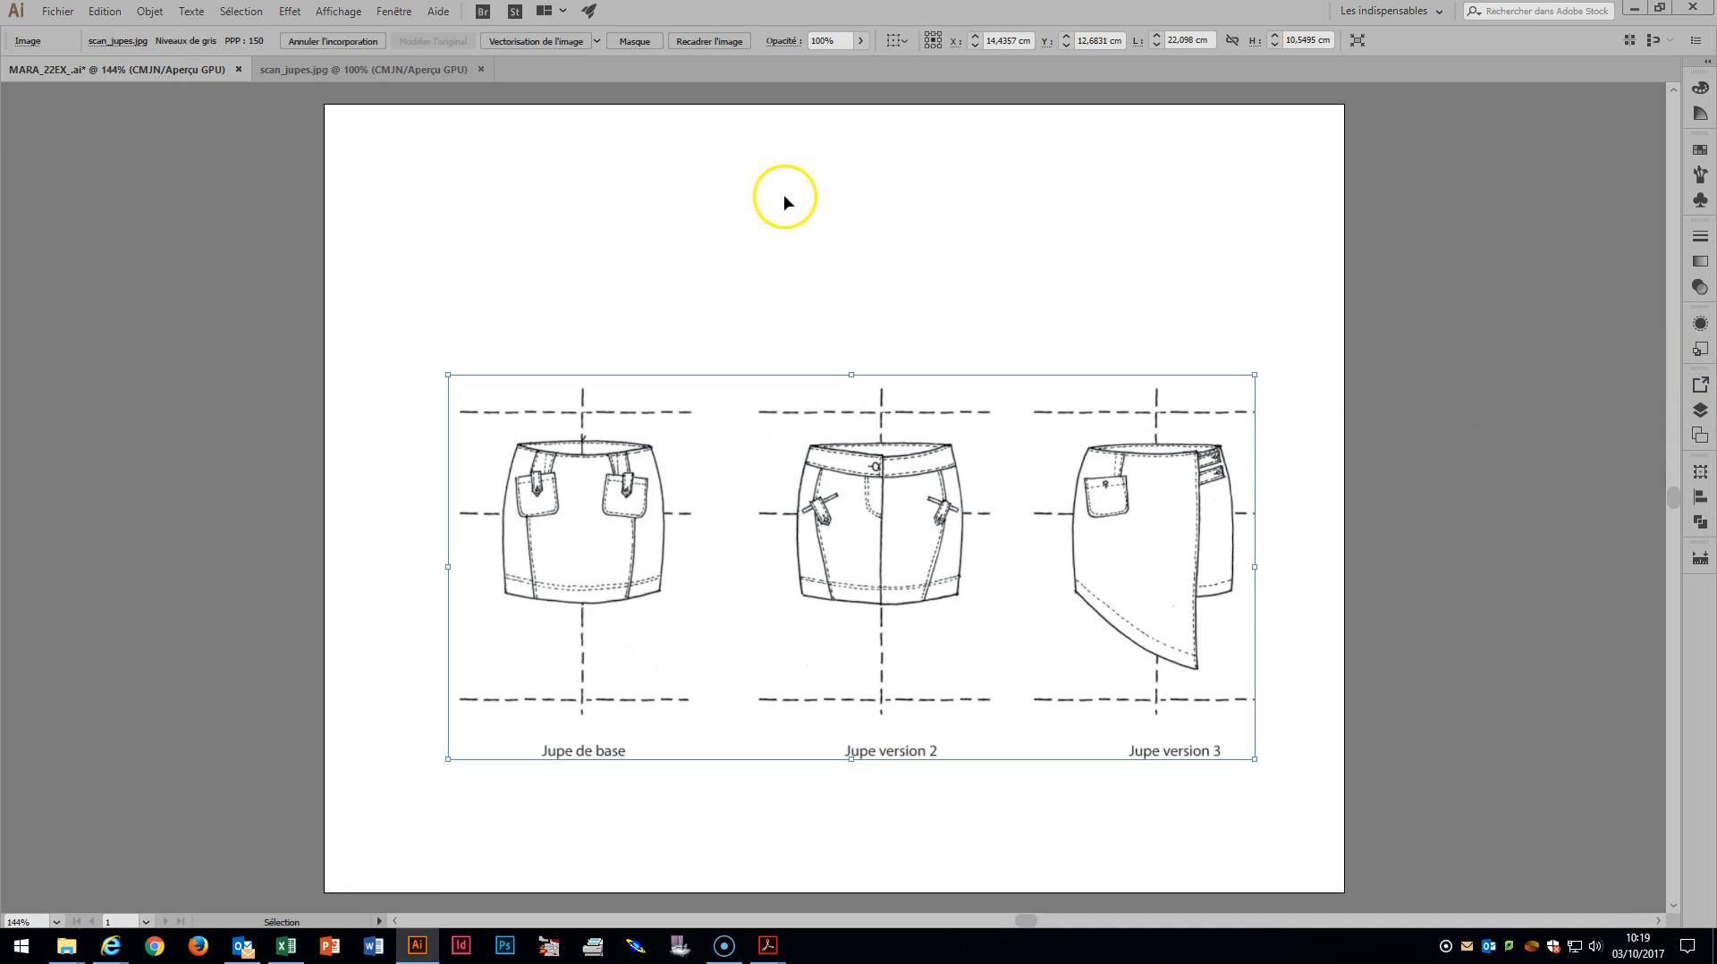
pyautogui.click(898, 40)
pyautogui.click(937, 96)
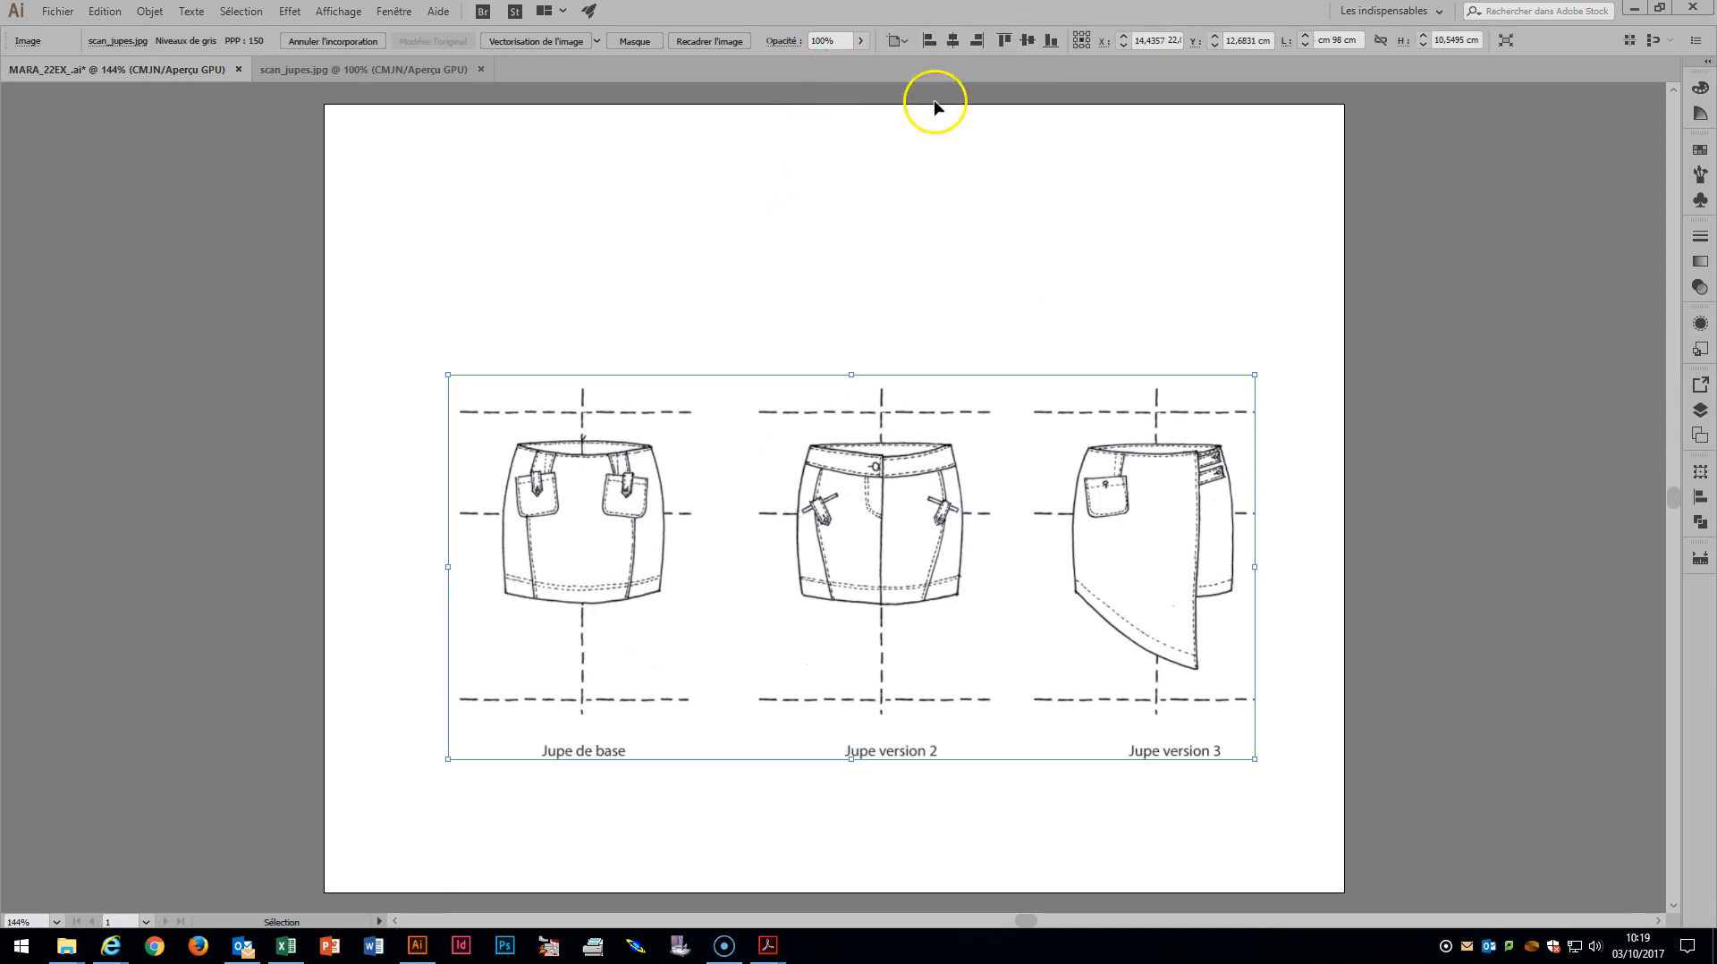
pyautogui.click(952, 40)
pyautogui.click(1028, 41)
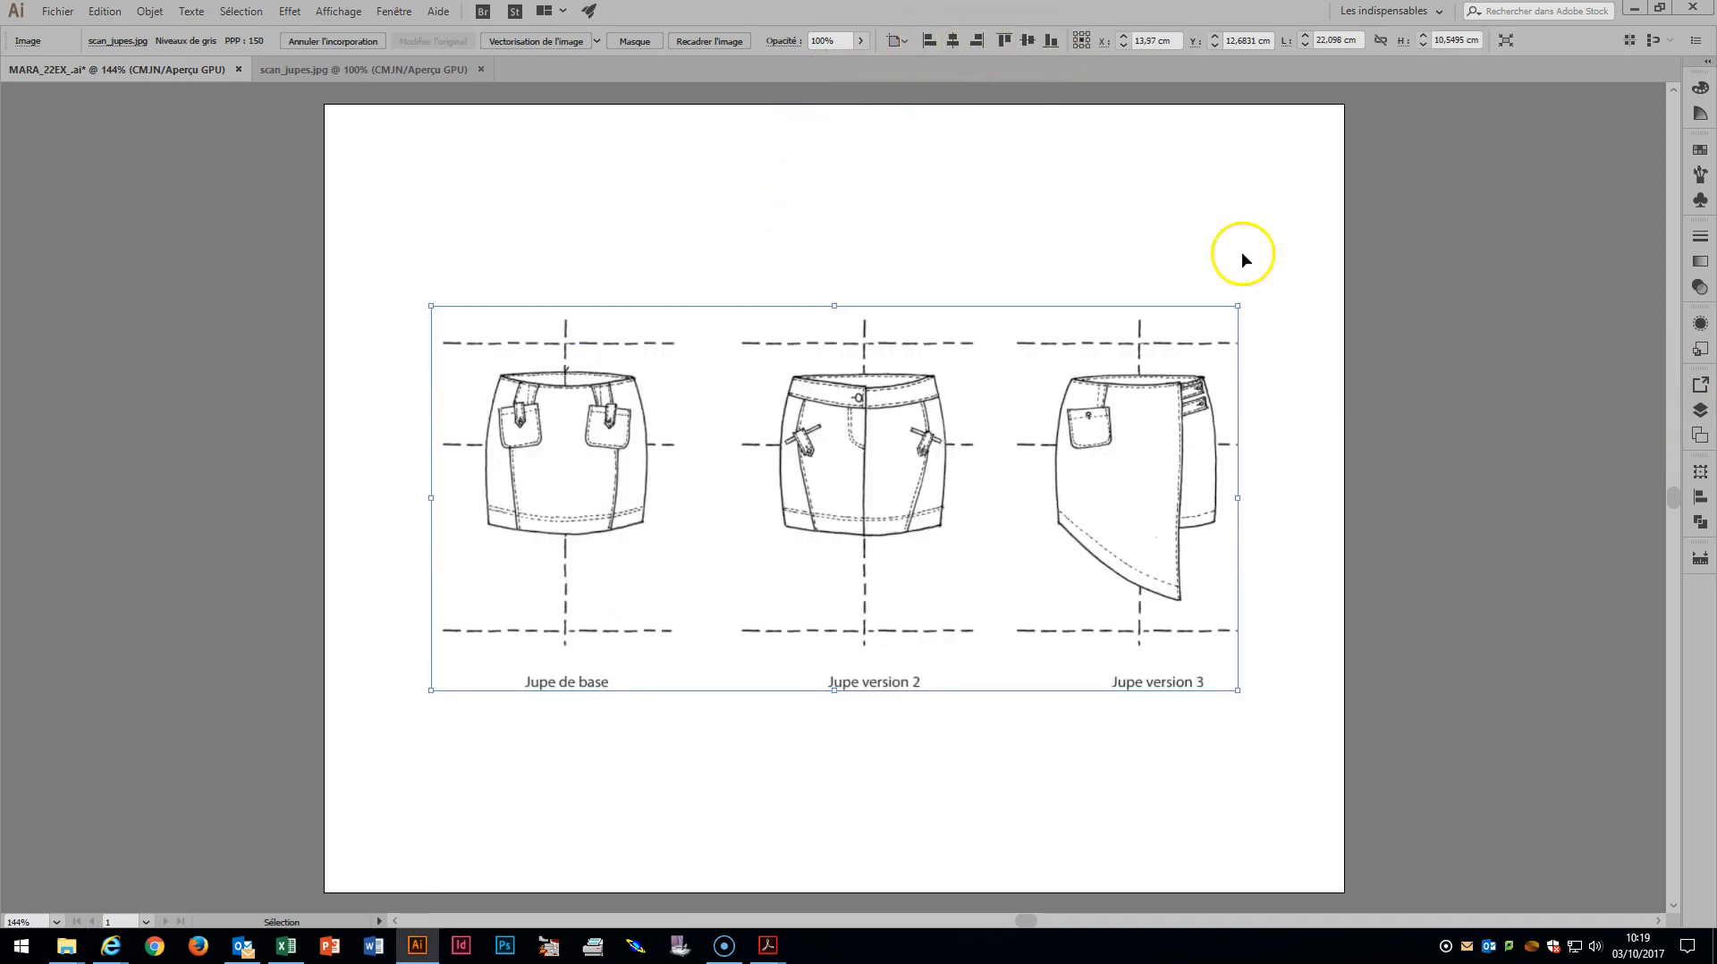
# Rename the layer holding the skirt image as scan and dismiss the mail notification.
pyautogui.click(1700, 410)
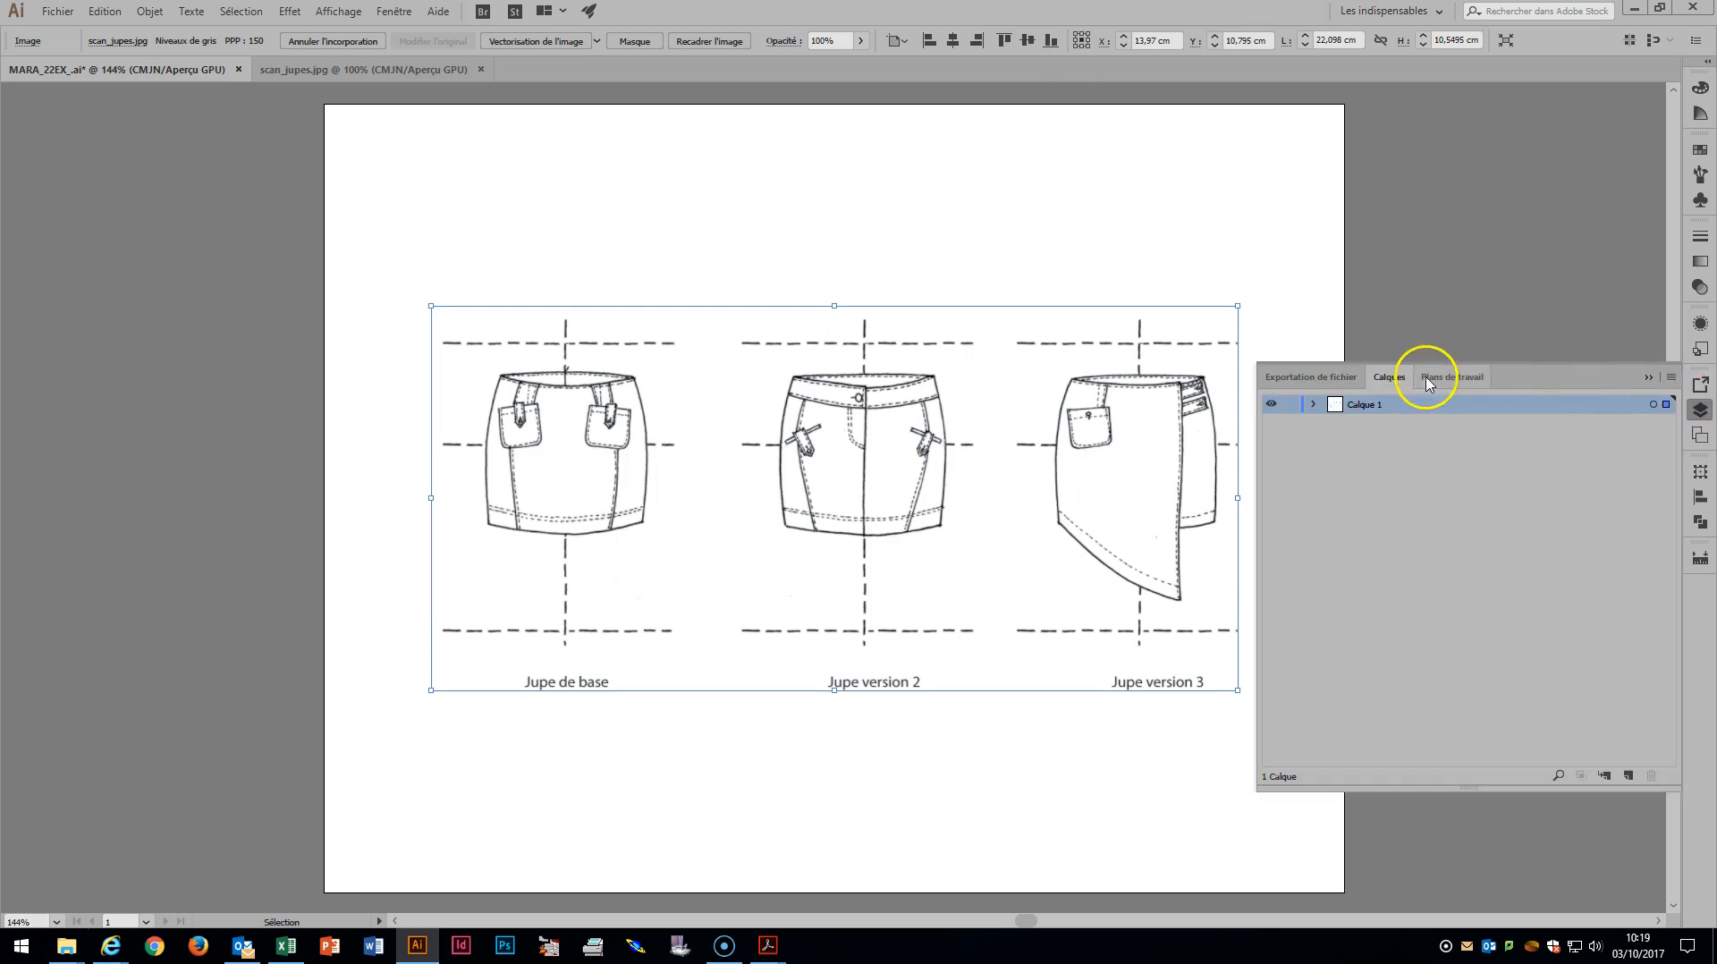
pyautogui.doubleClick(1380, 403)
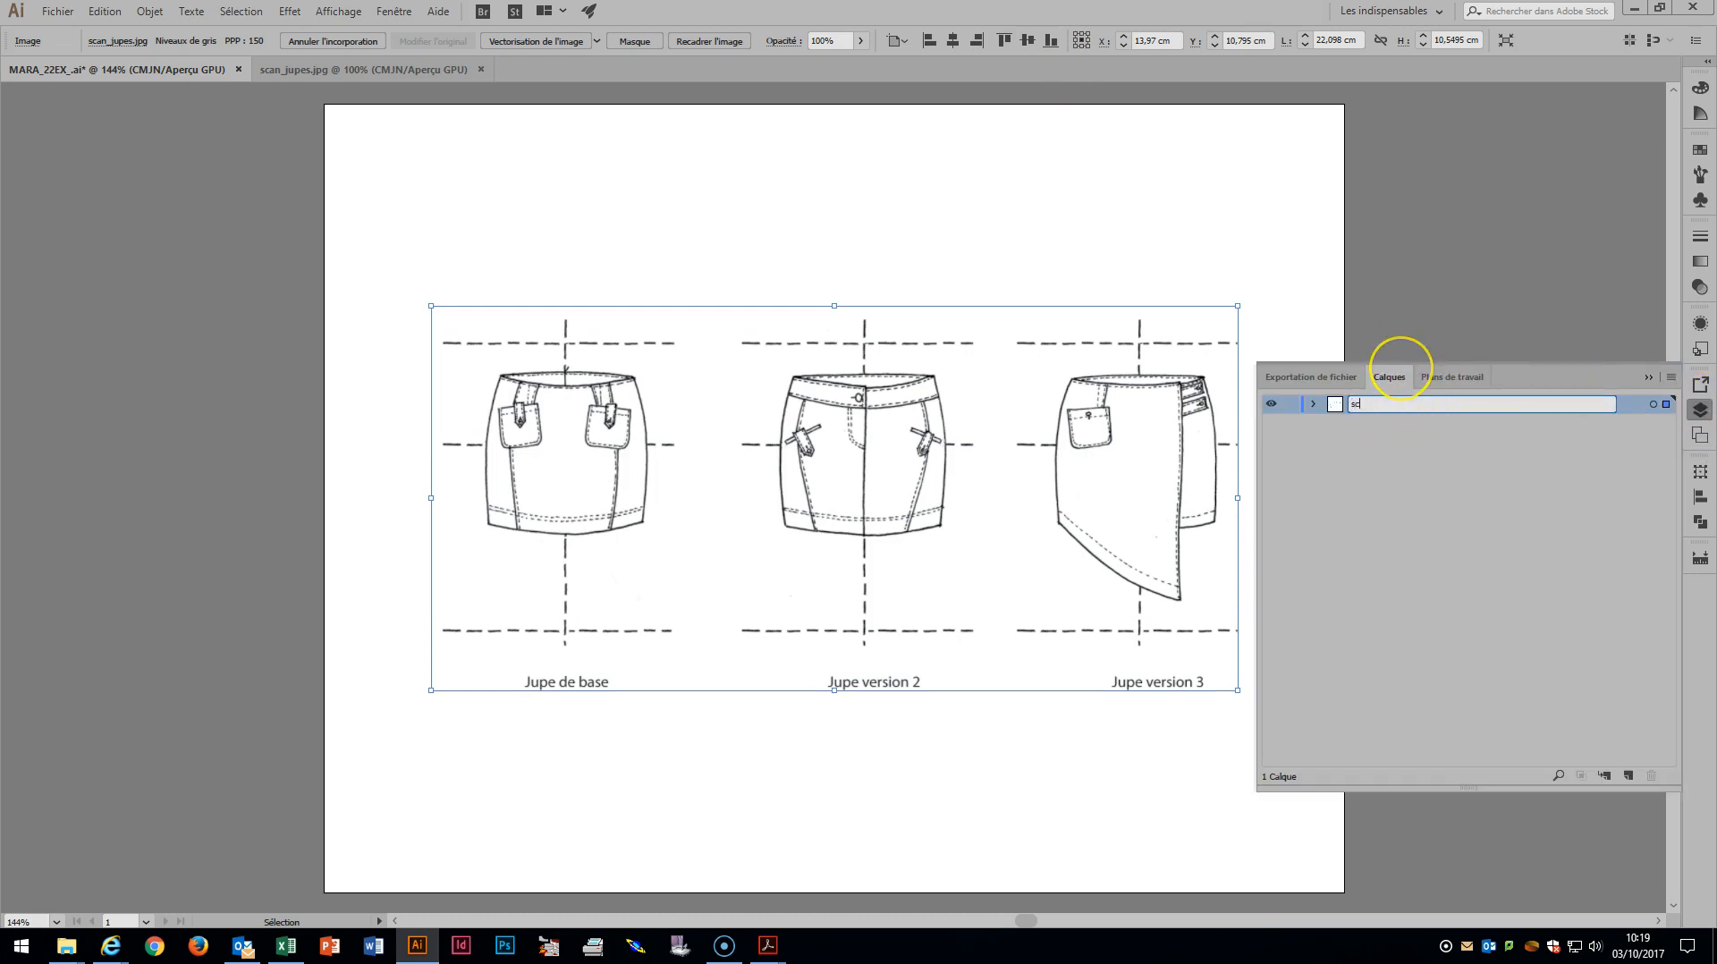
pyautogui.press('Return')
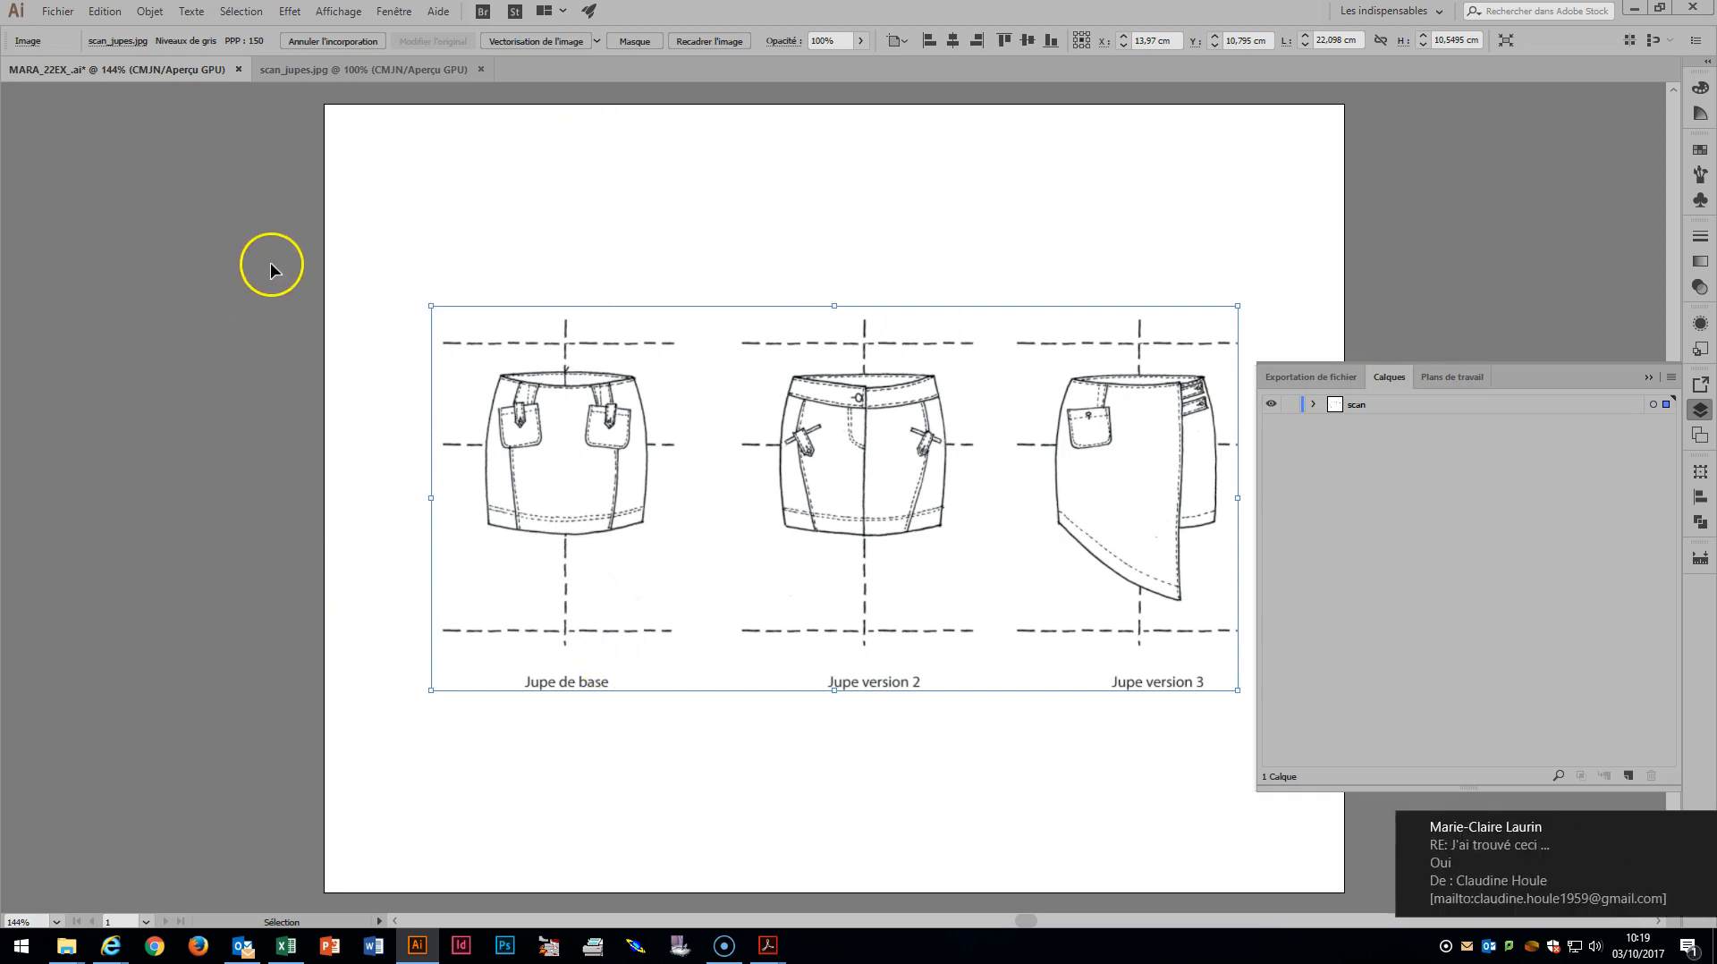
pyautogui.click(1702, 828)
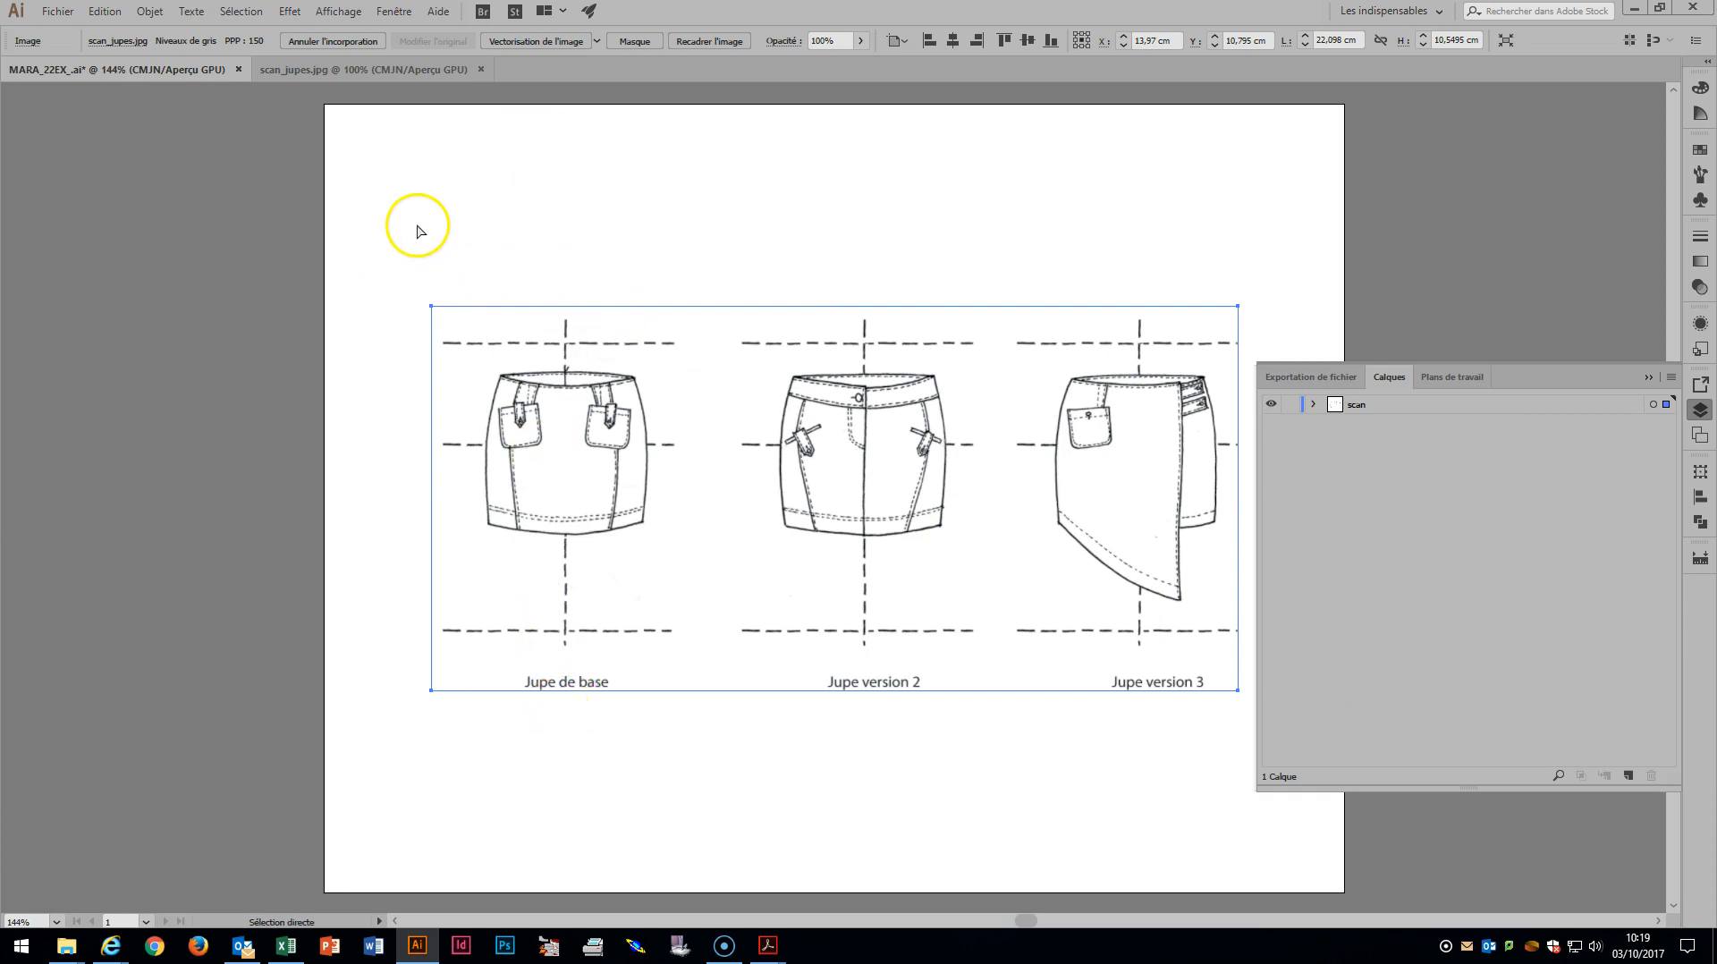
# Display the rulers and place a vertical guide along the centre line of the Jupe de base sketch.
pyautogui.press('v')
pyautogui.hotkey('ctrl', 'r')
pyautogui.press('z')
pyautogui.moveTo(488, 266); pyautogui.dragTo(682, 481)
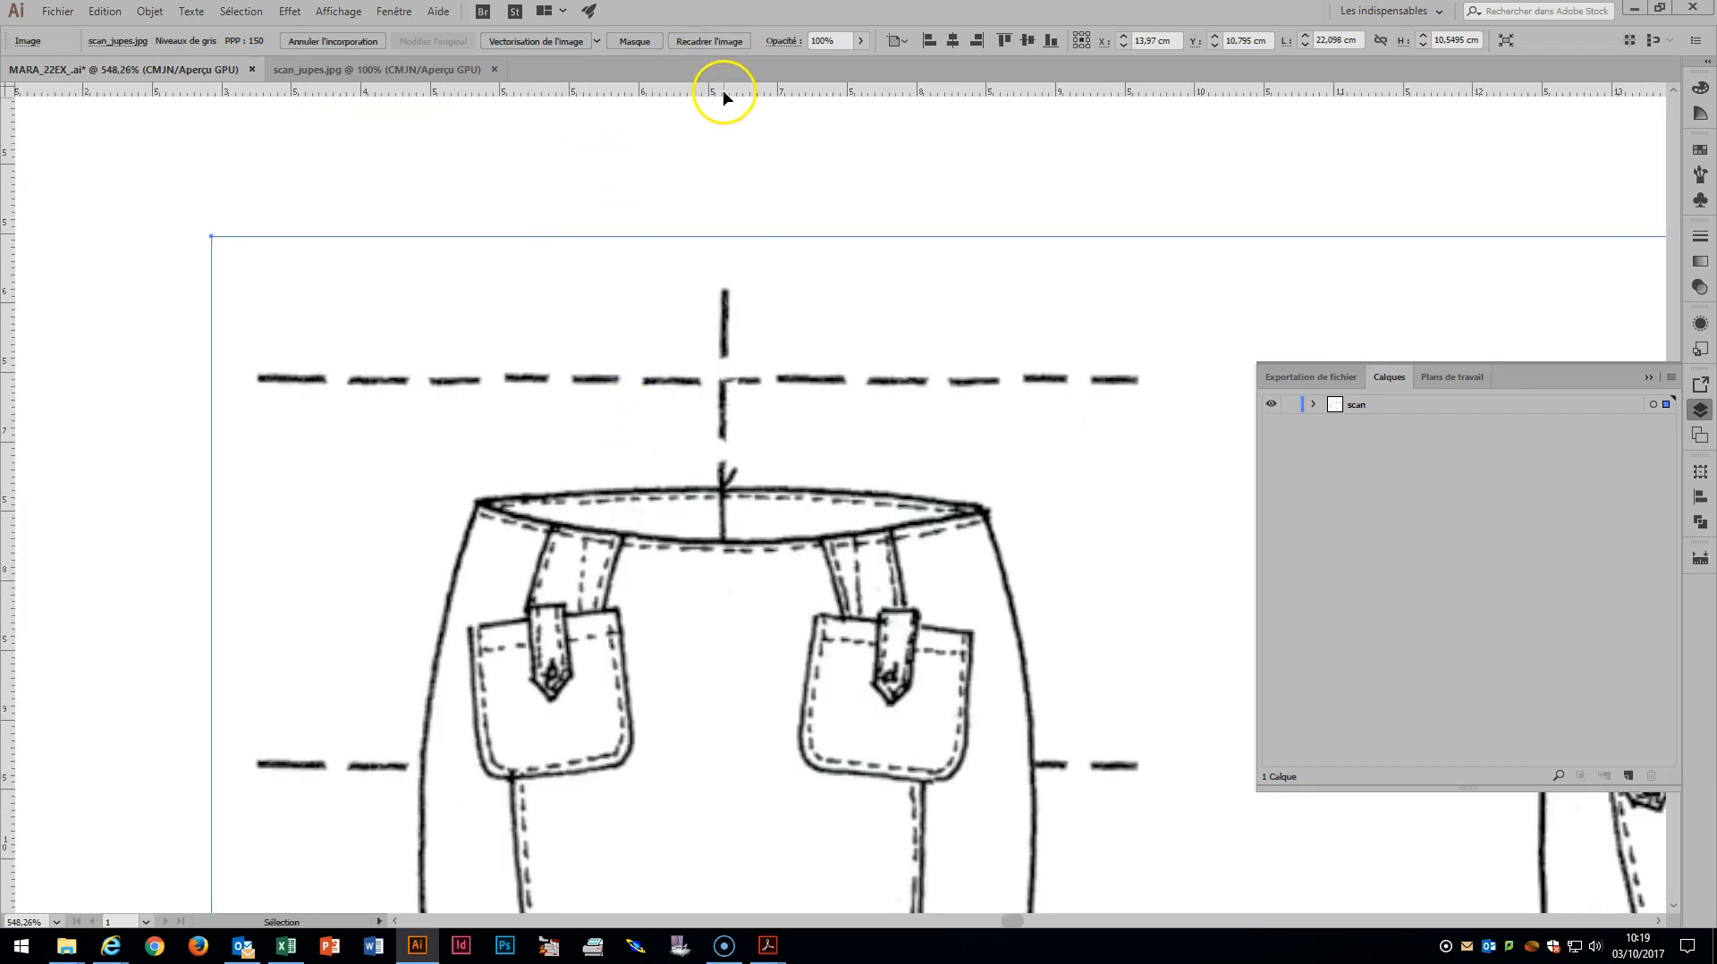
pyautogui.moveTo(723, 88); pyautogui.dragTo(720, 739)
pyautogui.scroll(-5, 874, 394)
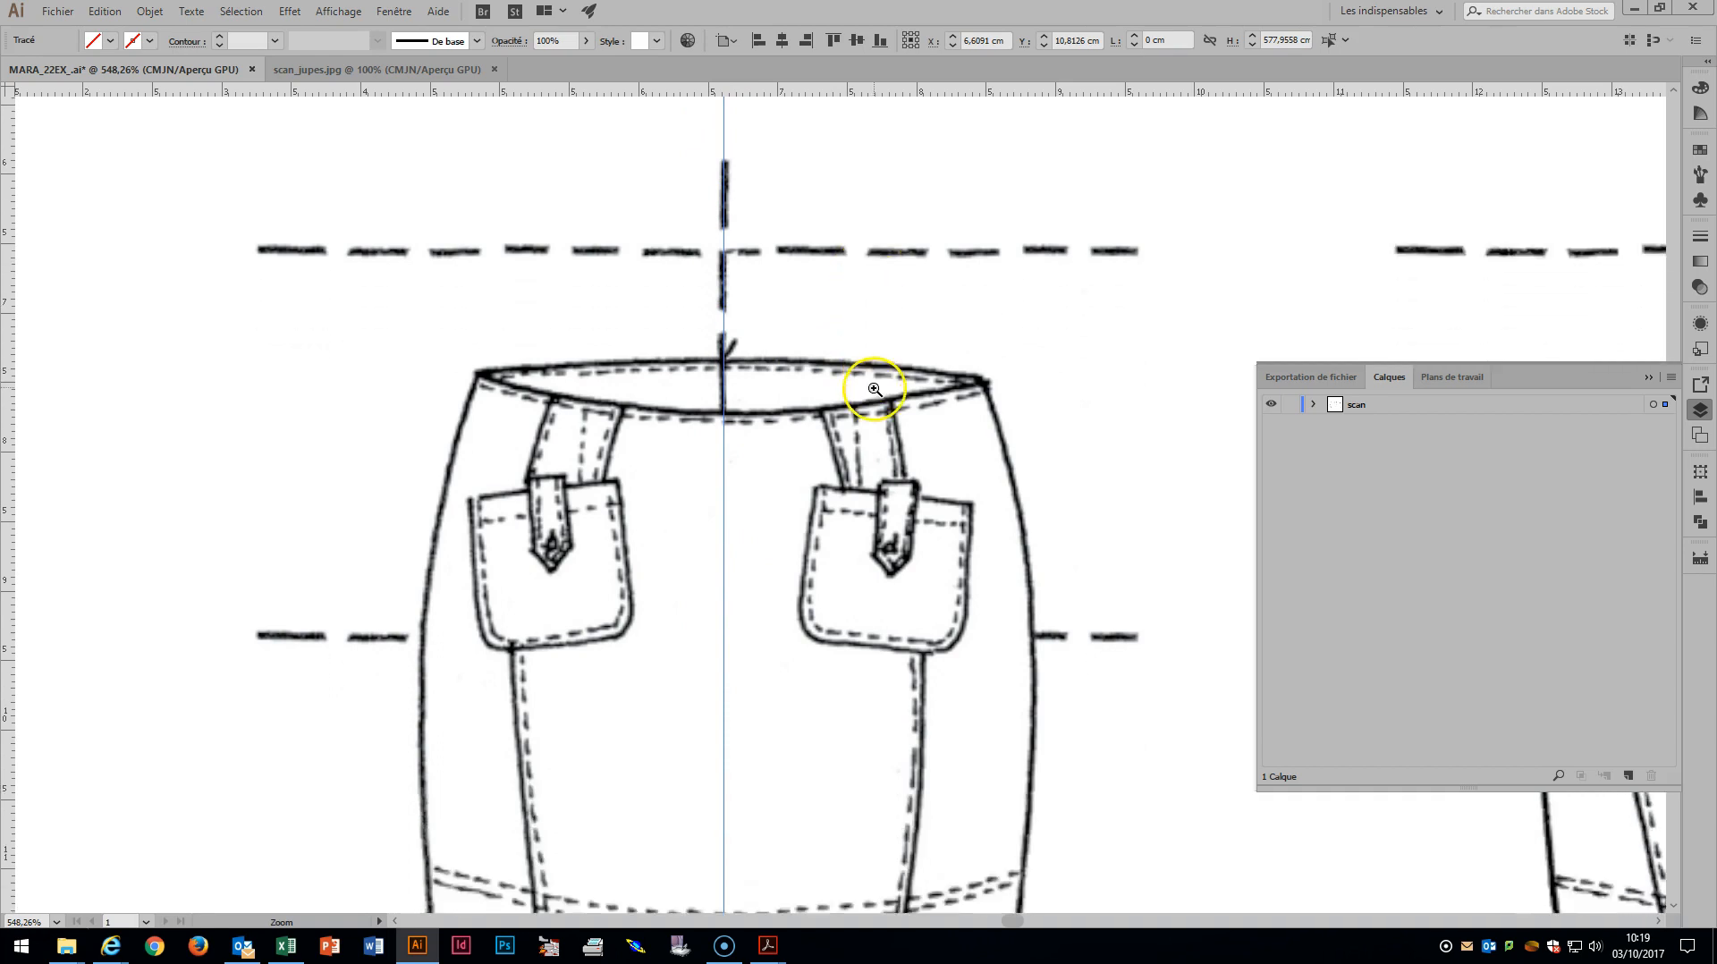
# Set the opacity of the scanned image in the scan layer to 40%.
pyautogui.click(1313, 404)
pyautogui.click(1653, 442)
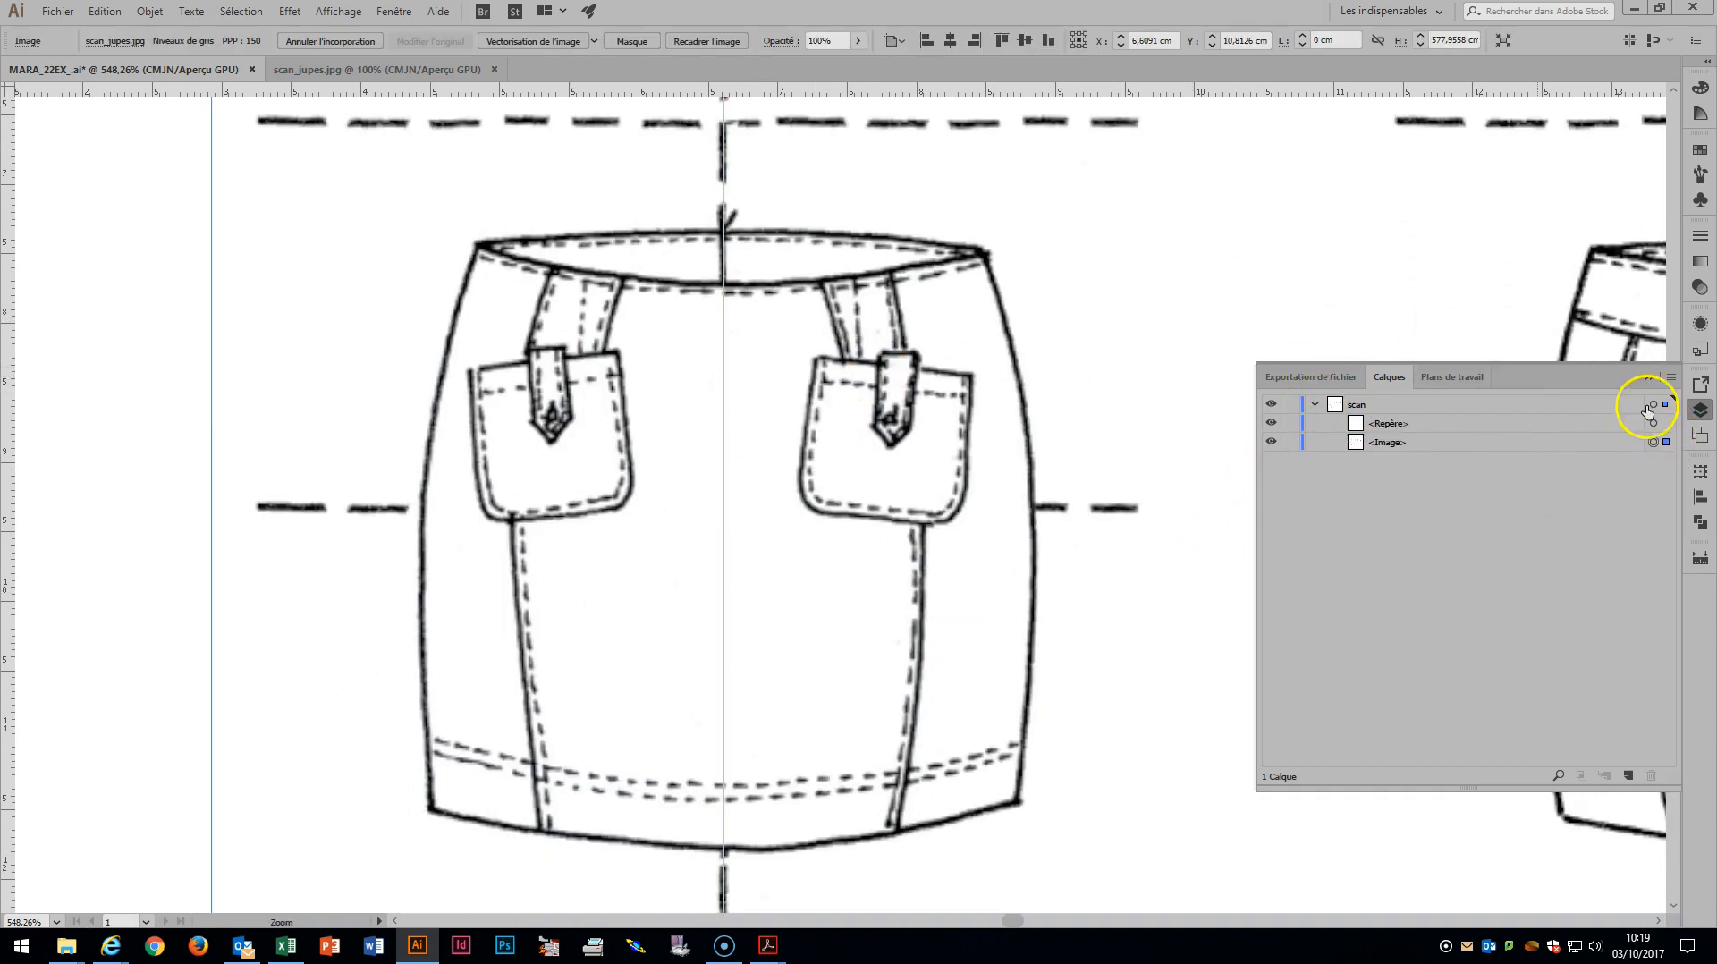
pyautogui.click(832, 41)
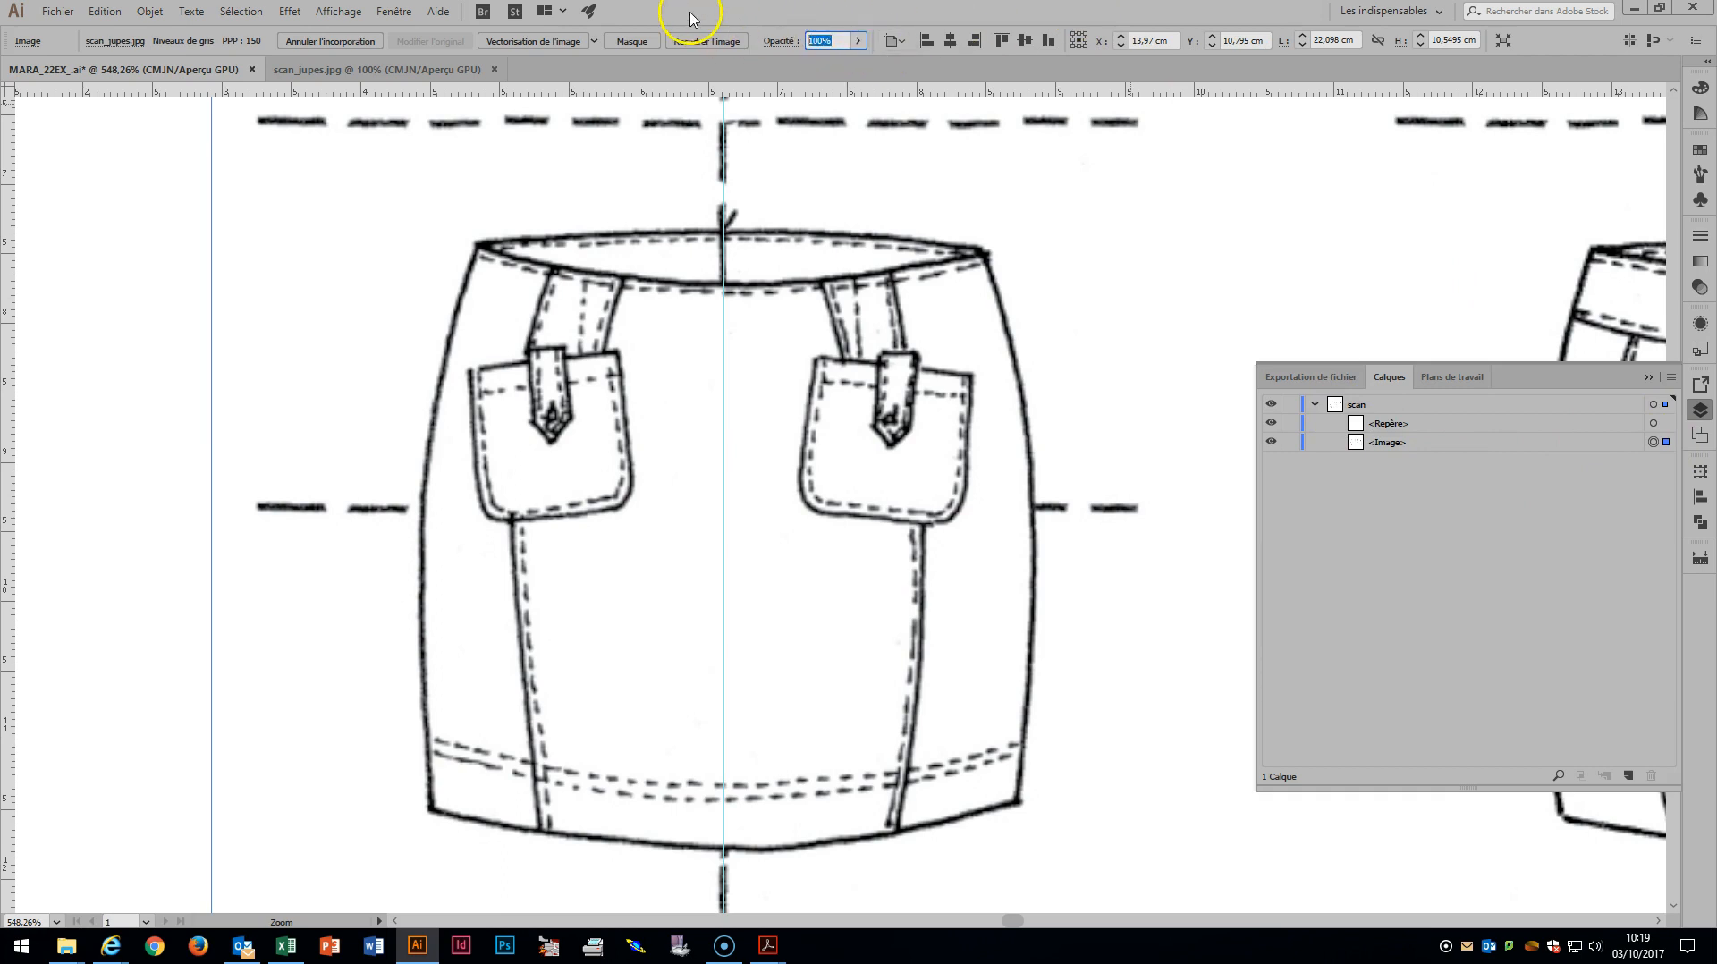
pyautogui.write('40')
pyautogui.press('Return')
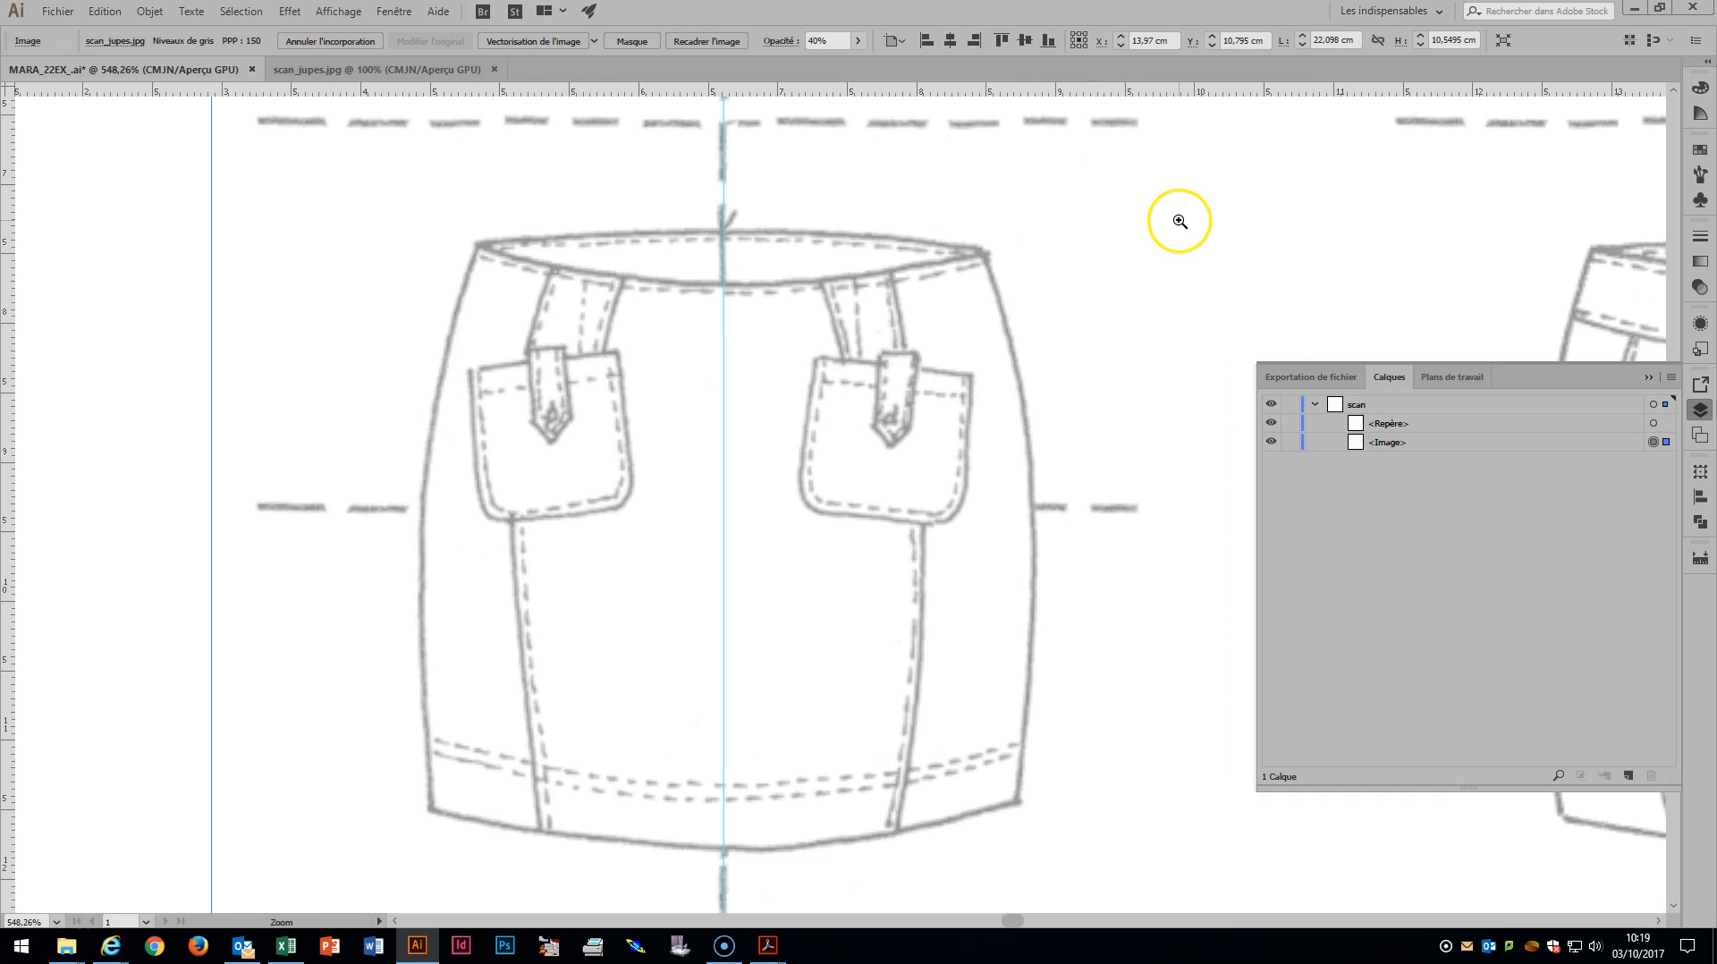
# Lock the scan layer and add a new layer named aplat1 above it.
pyautogui.click(1290, 404)
pyautogui.click(1315, 405)
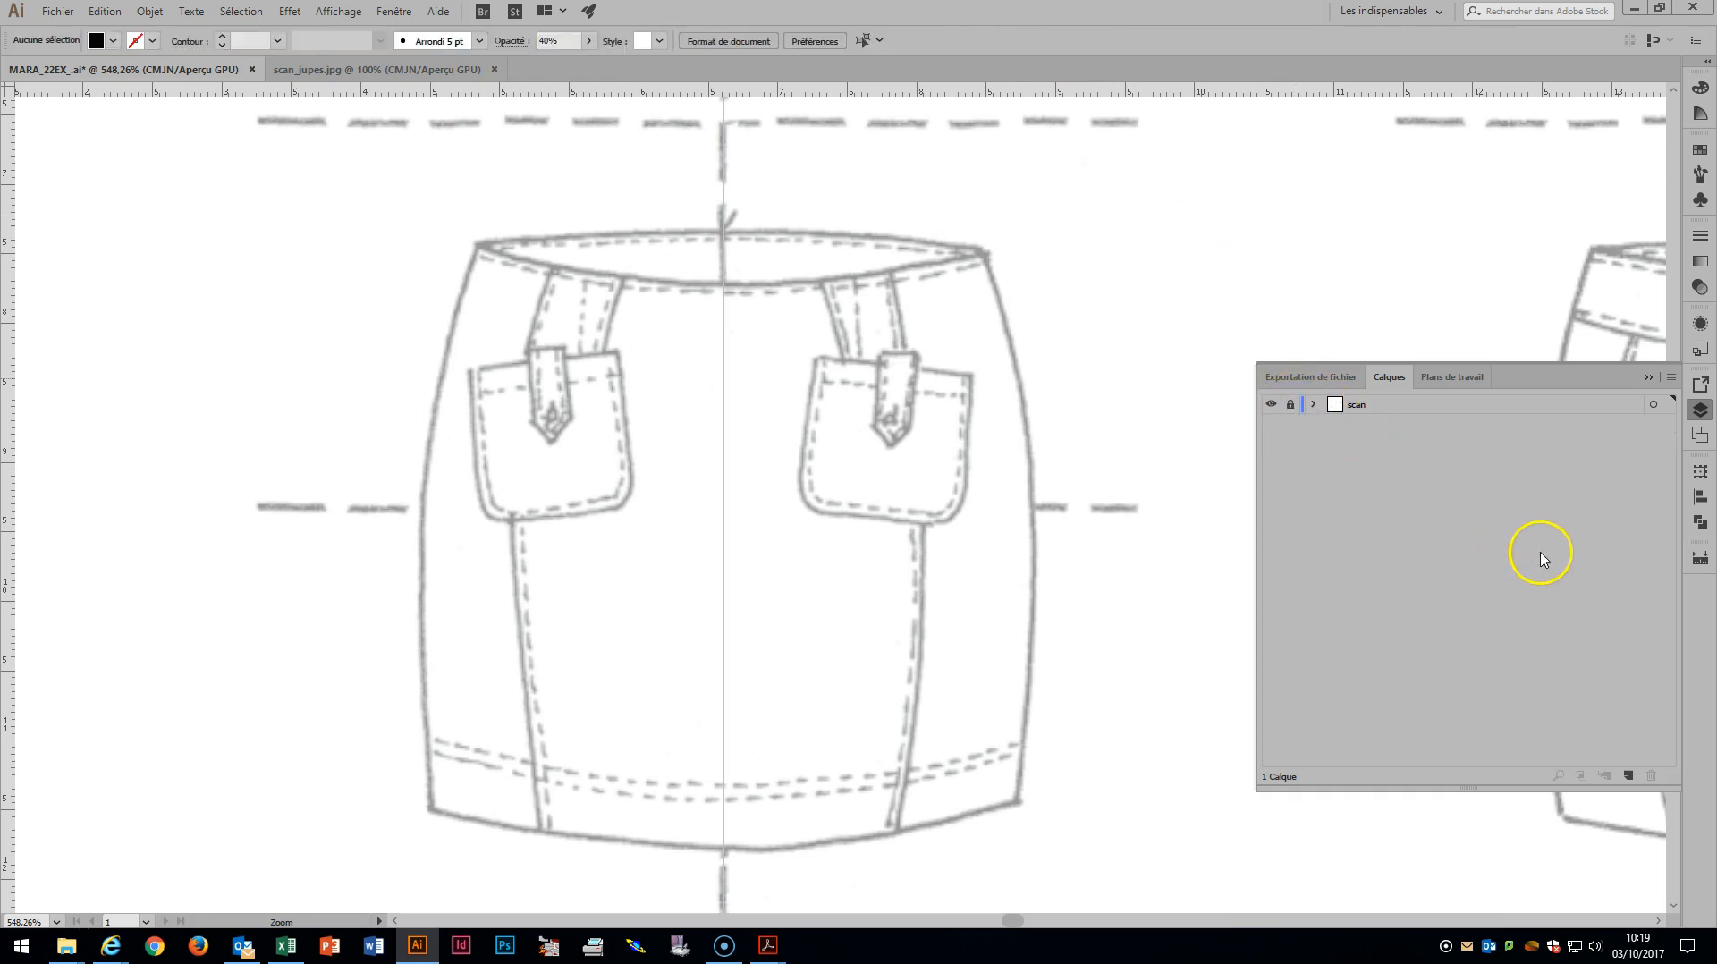
pyautogui.click(1629, 775)
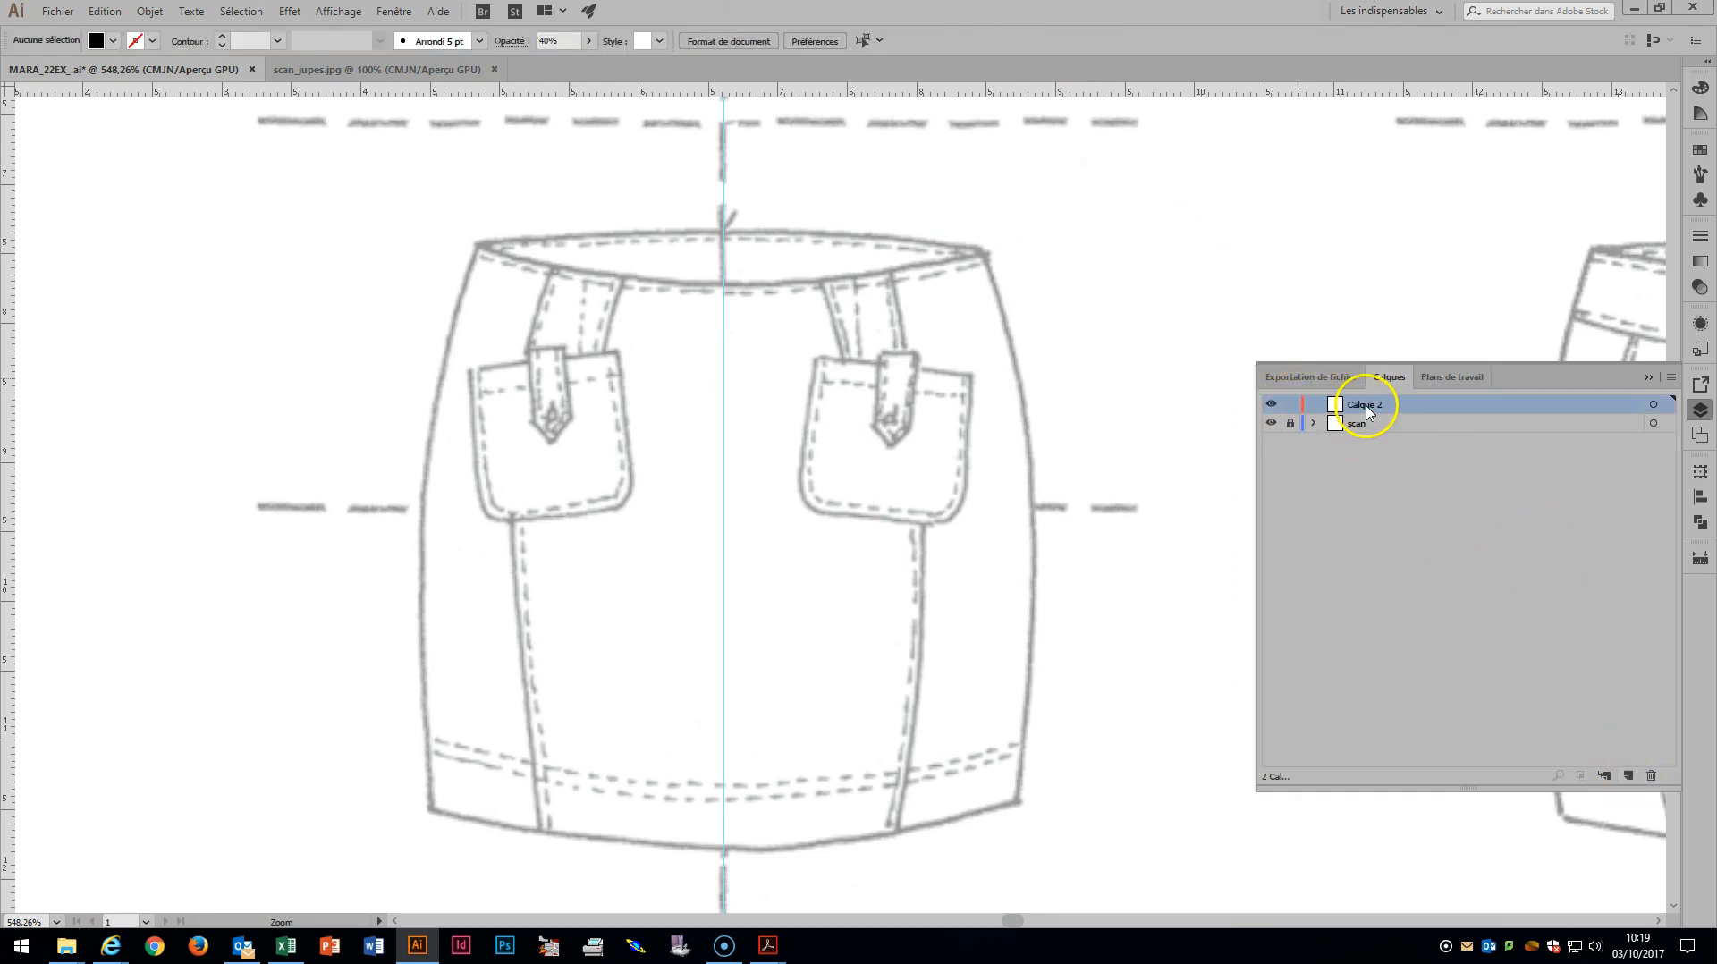
pyautogui.doubleClick(1366, 404)
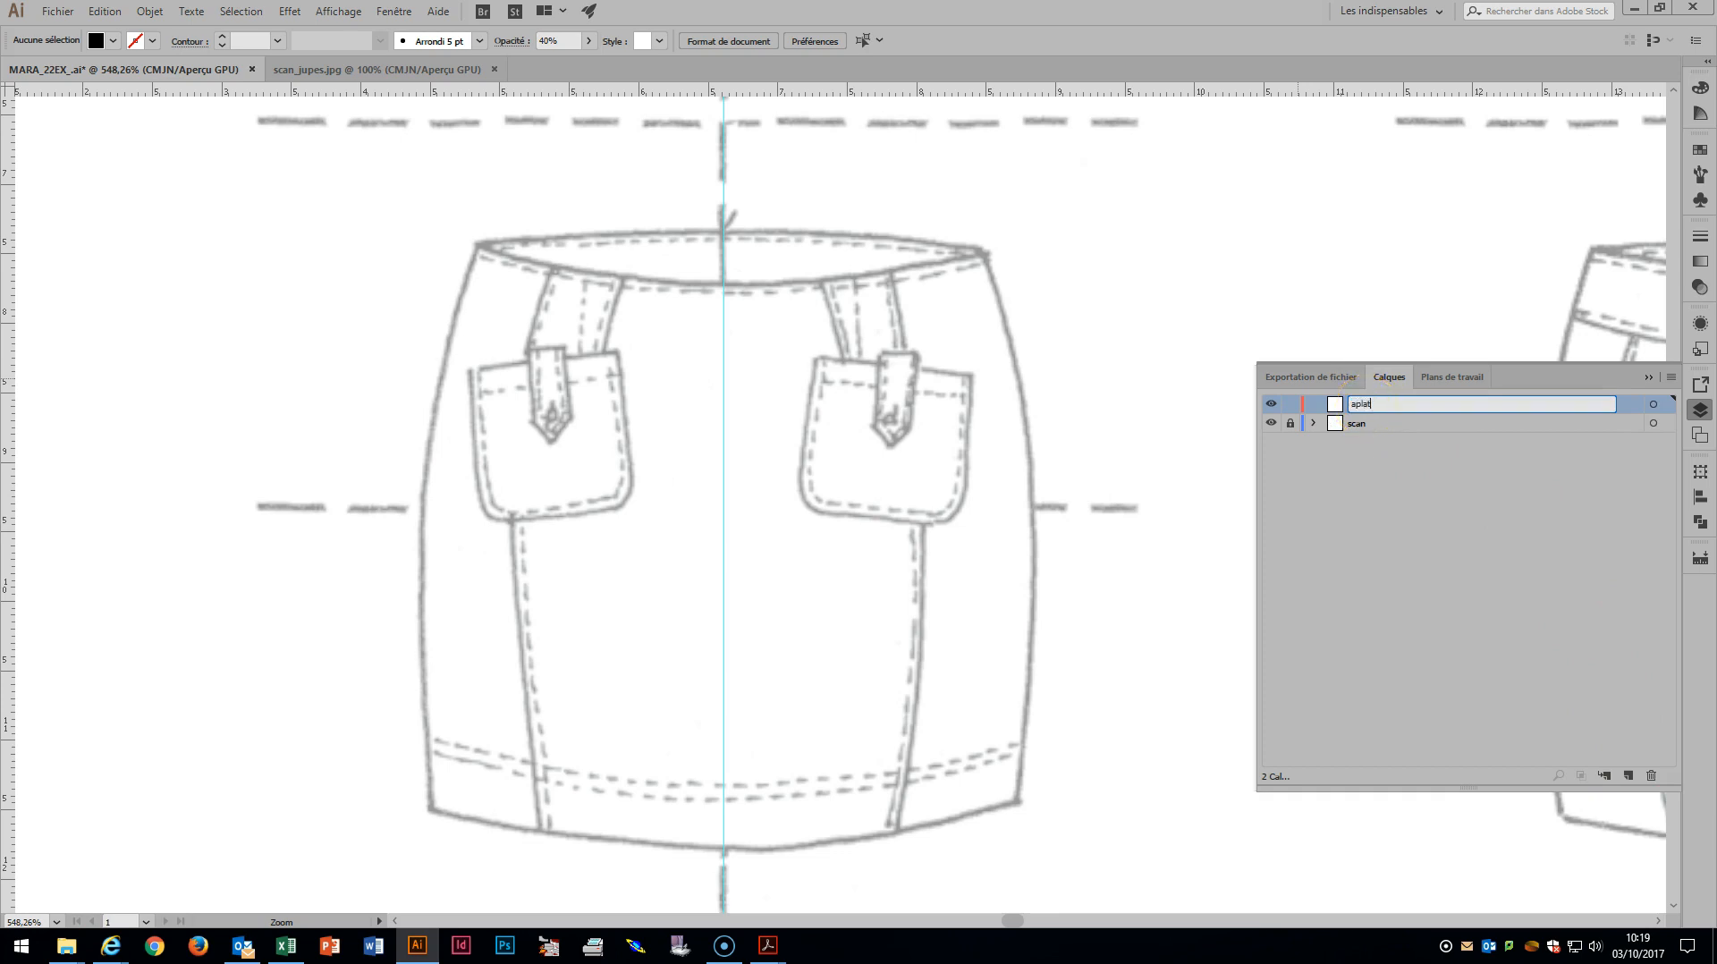
pyautogui.click(1356, 515)
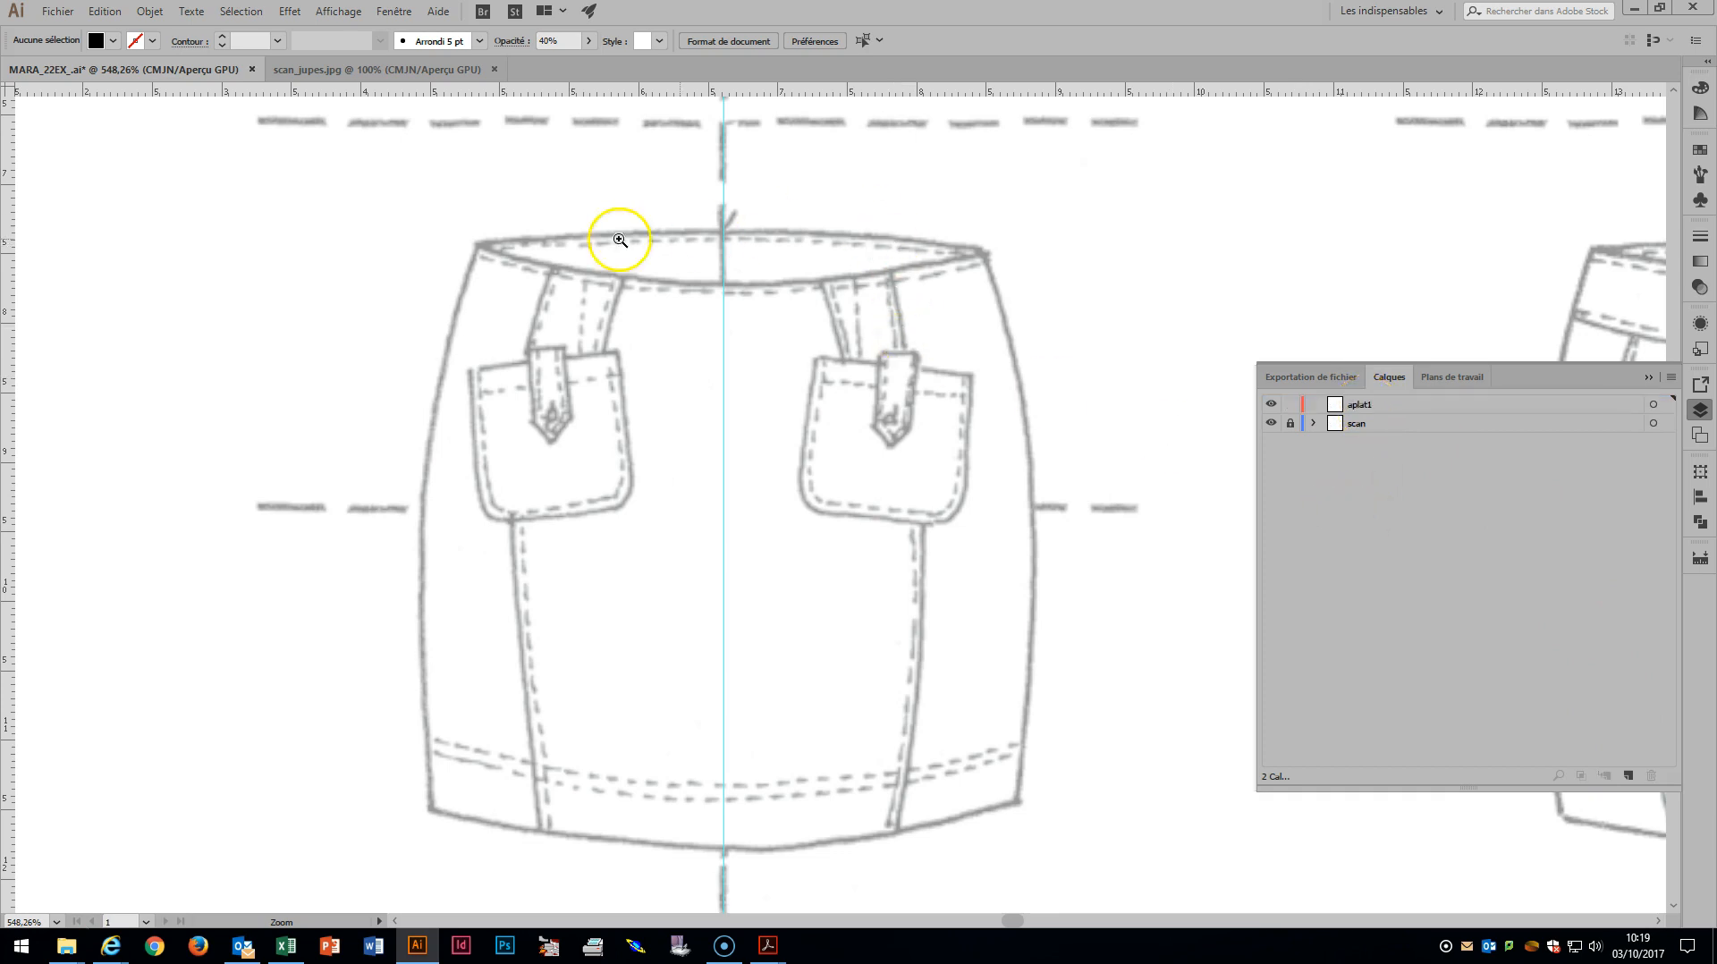
# Set the drawing colours to no fill and a red stroke.
pyautogui.click(114, 41)
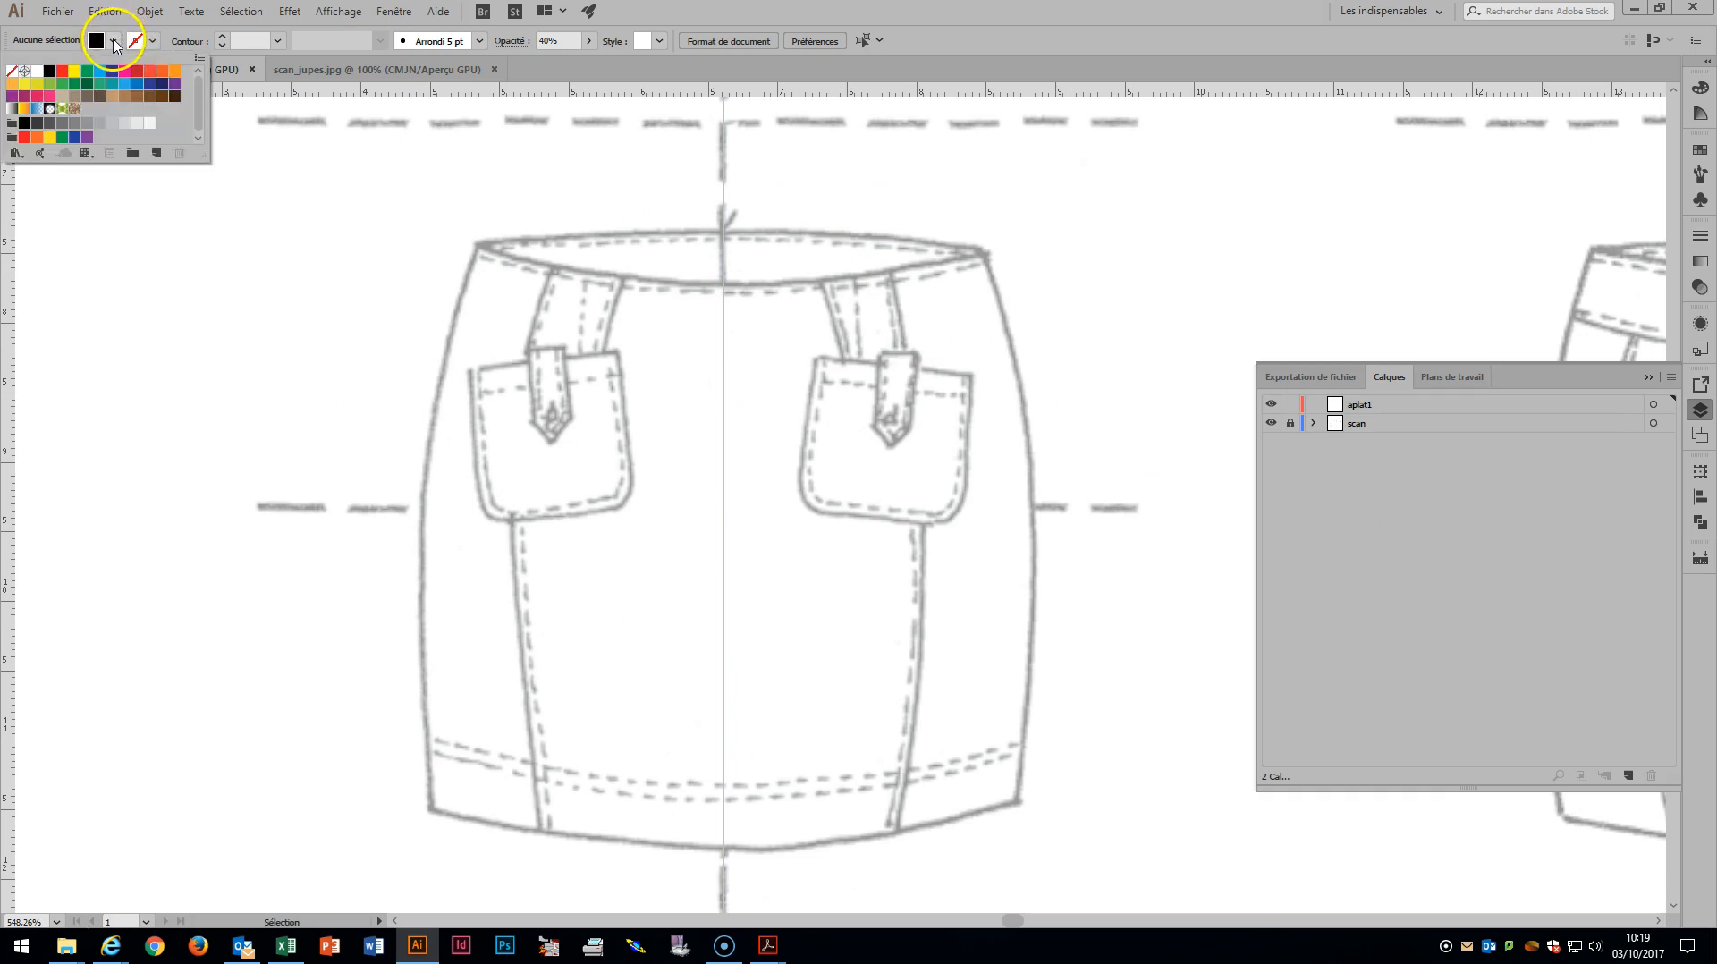
pyautogui.click(14, 72)
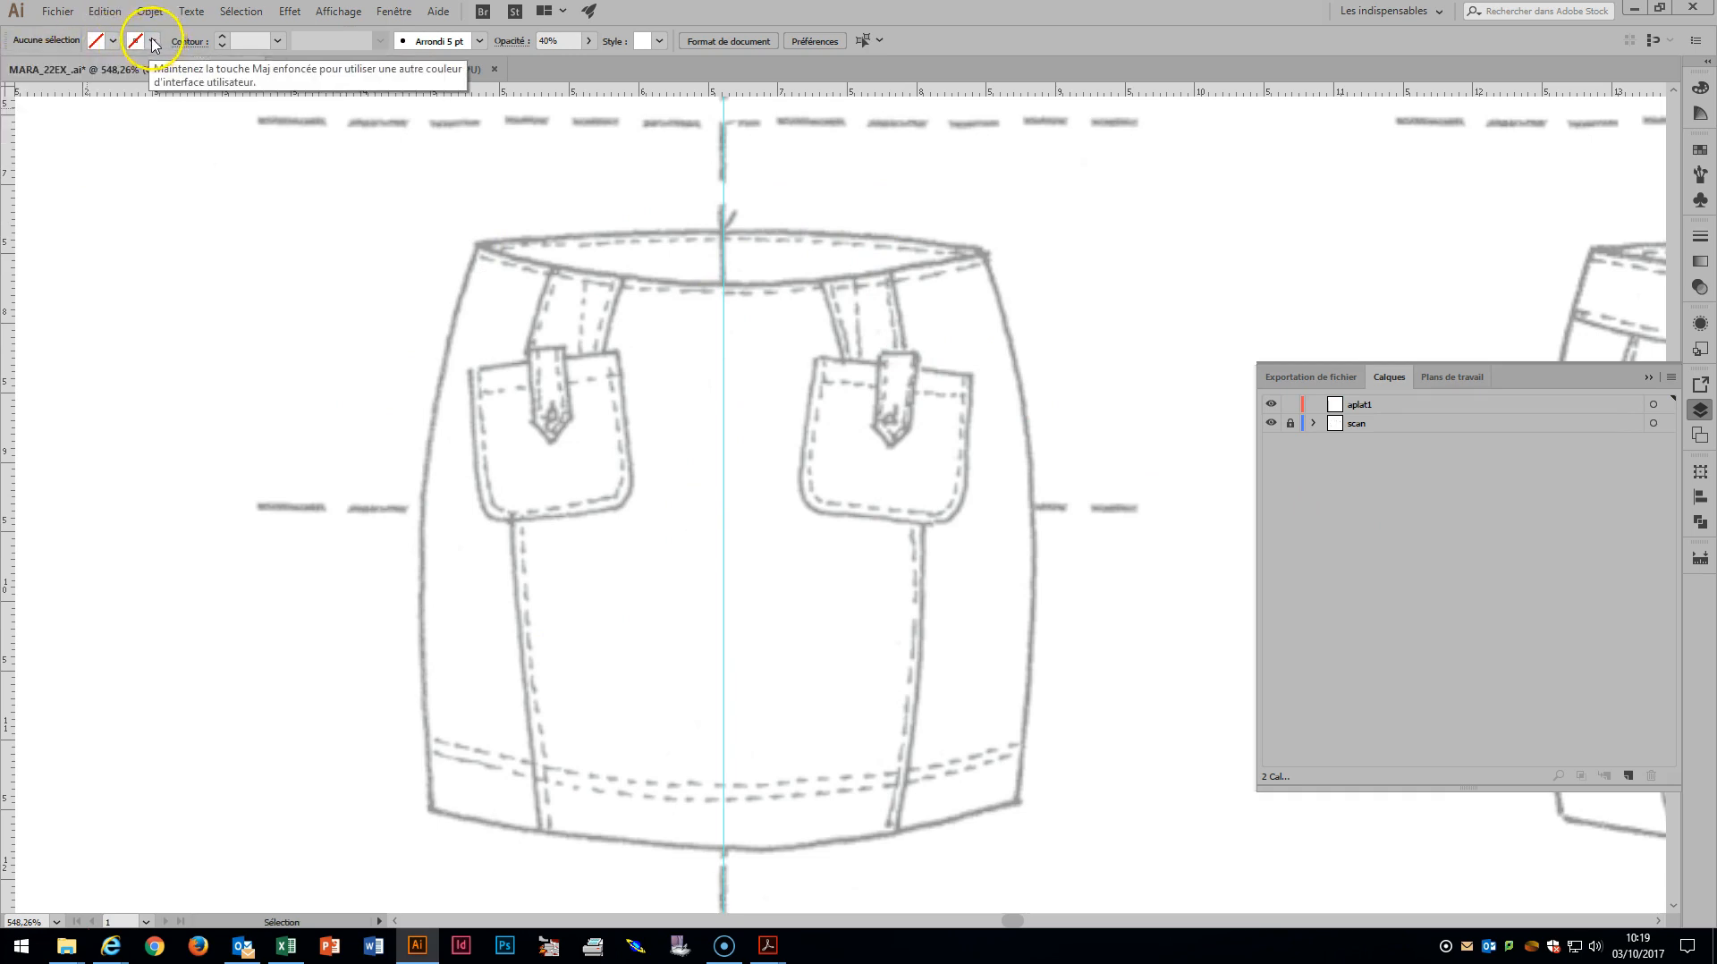
pyautogui.click(151, 40)
pyautogui.click(62, 71)
# Trace the base skirt's lower waist curve with the Pen tool, from the centre guide to the left waist corner.
pyautogui.press('z')
pyautogui.press('p')
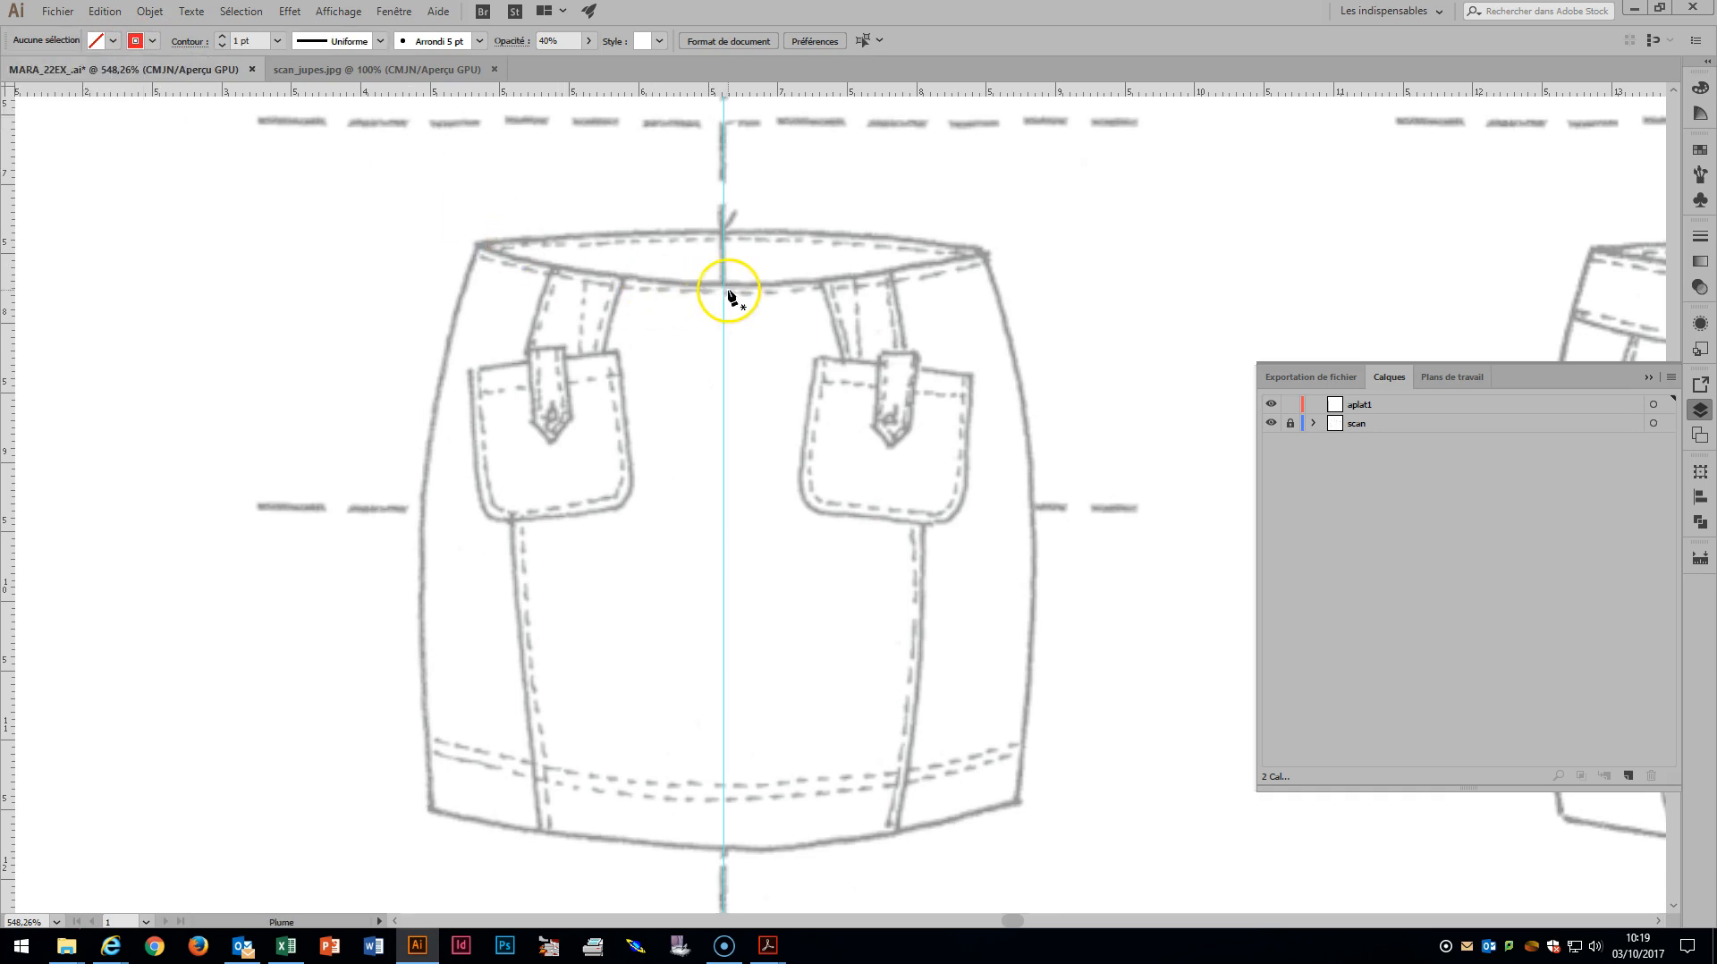
pyautogui.click(724, 287)
pyautogui.keyDown('shift'); pyautogui.click(629, 287); pyautogui.keyUp('shift')
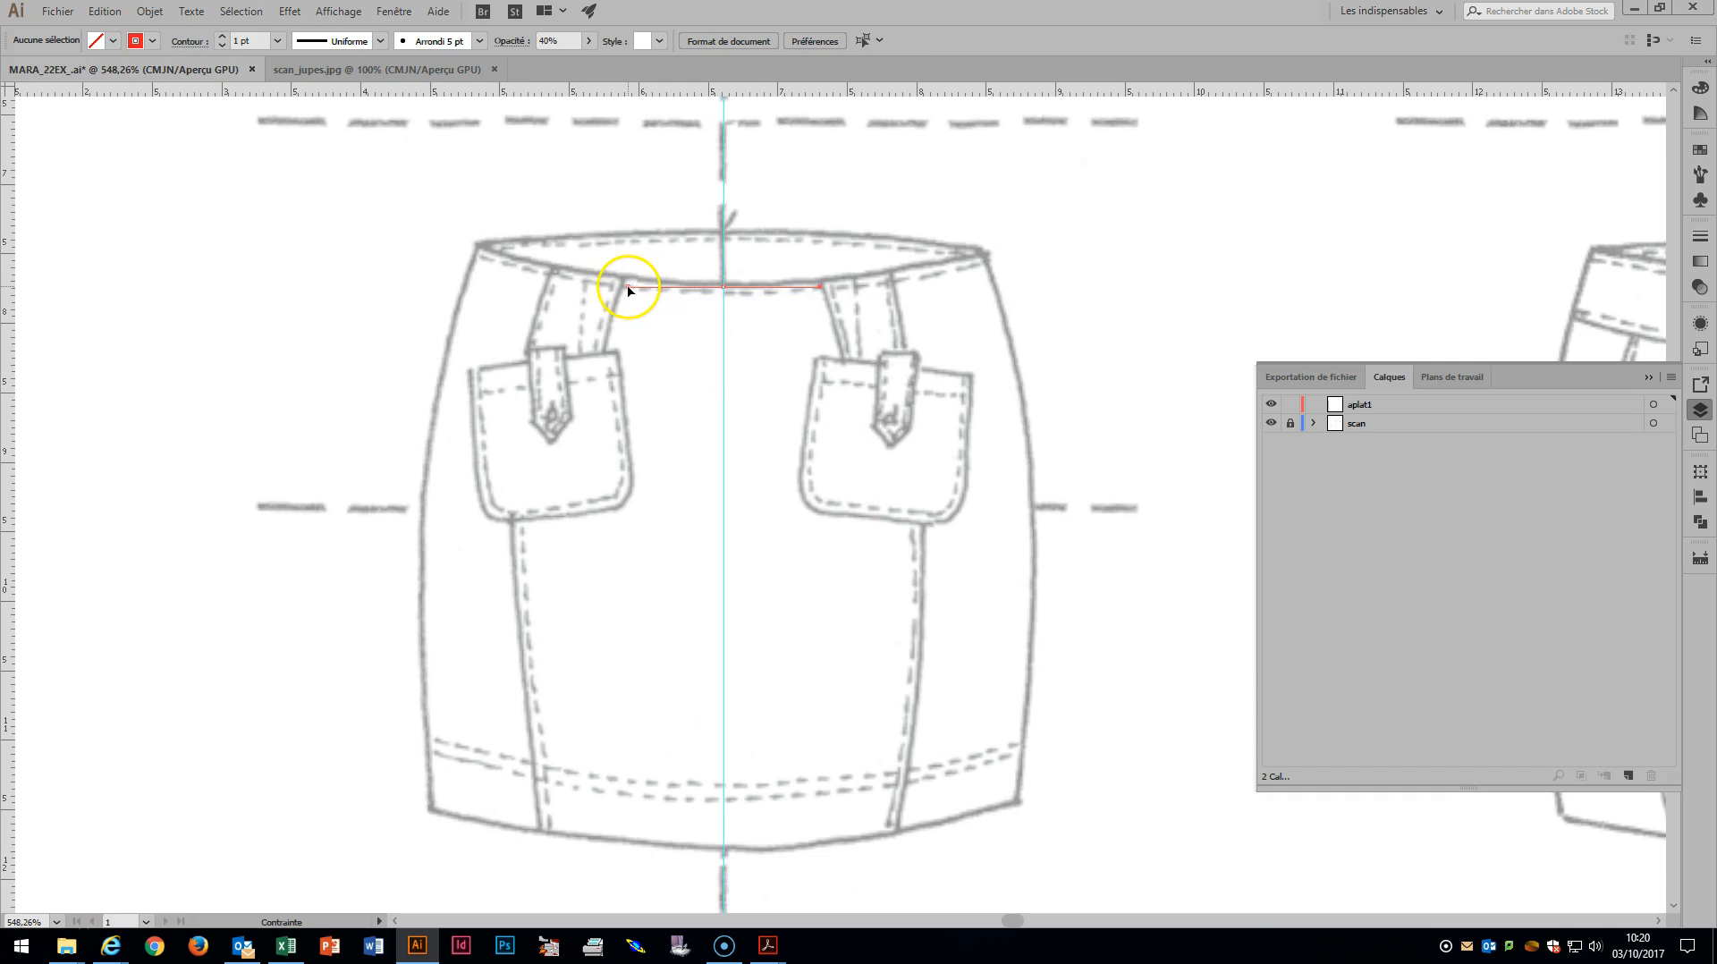
pyautogui.moveTo(475, 250); pyautogui.dragTo(480, 253)
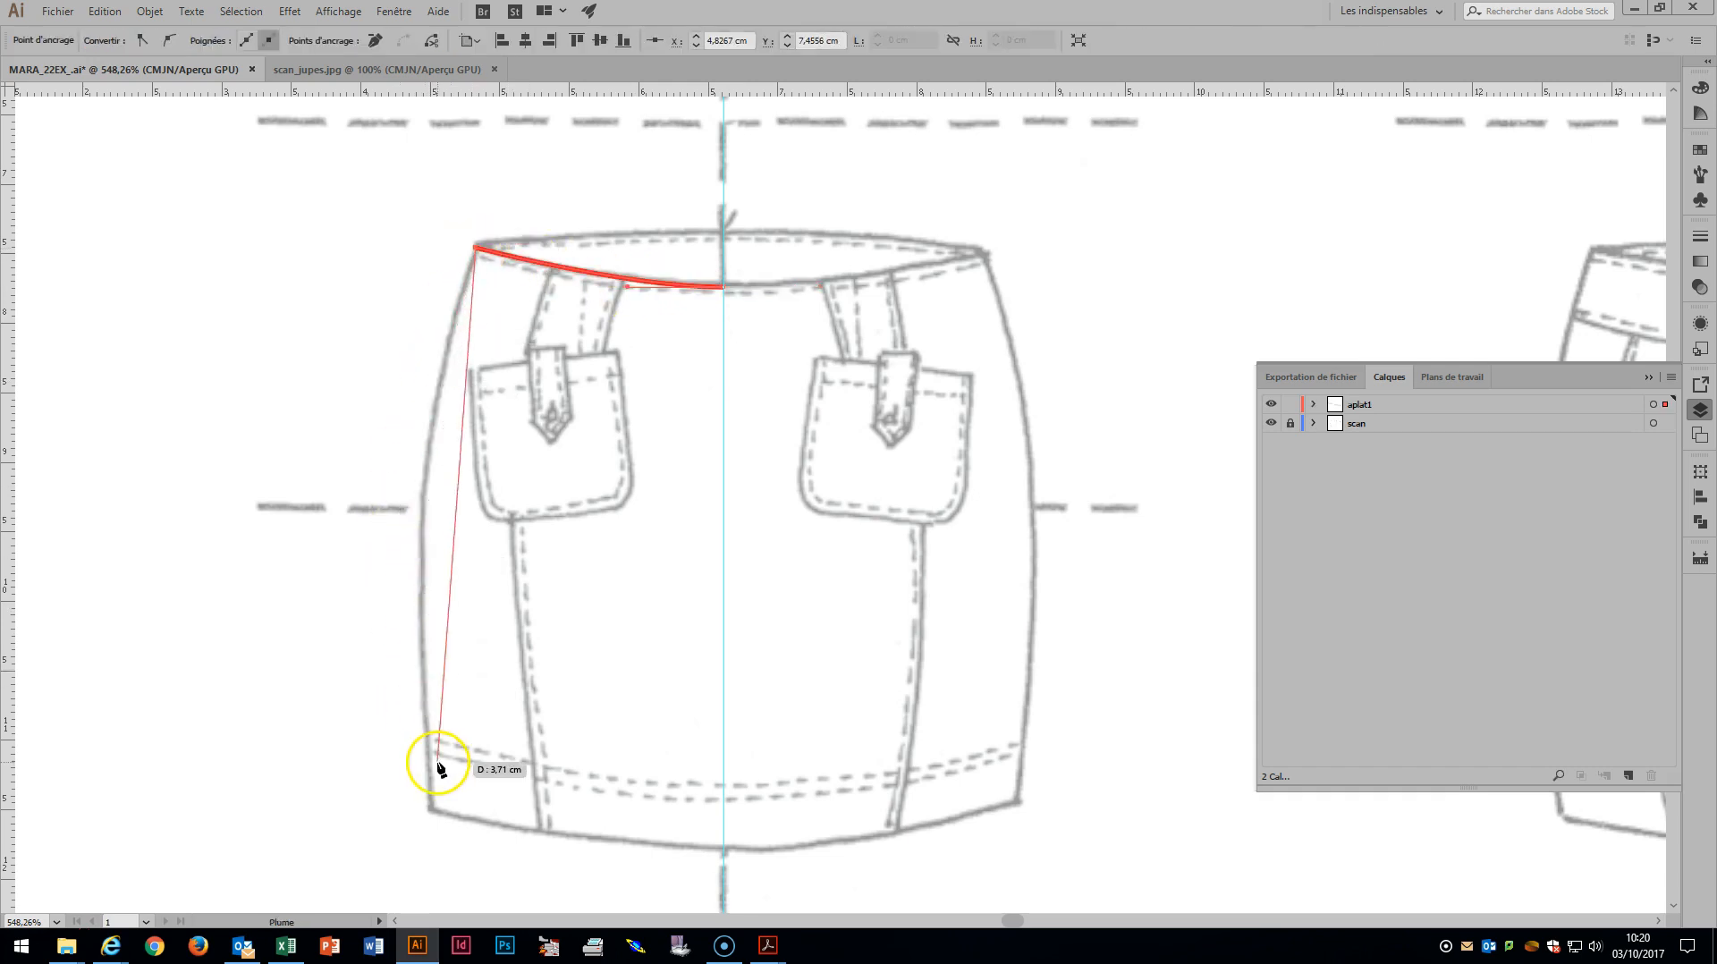
# Trace the skirt's left side curve and the hem to the centre guide with the Pen tool, finishing the red half outline.
pyautogui.hotkey('ctrl', '-')
pyautogui.hotkey('ctrl', '-')
pyautogui.hotkey('ctrl', '-')
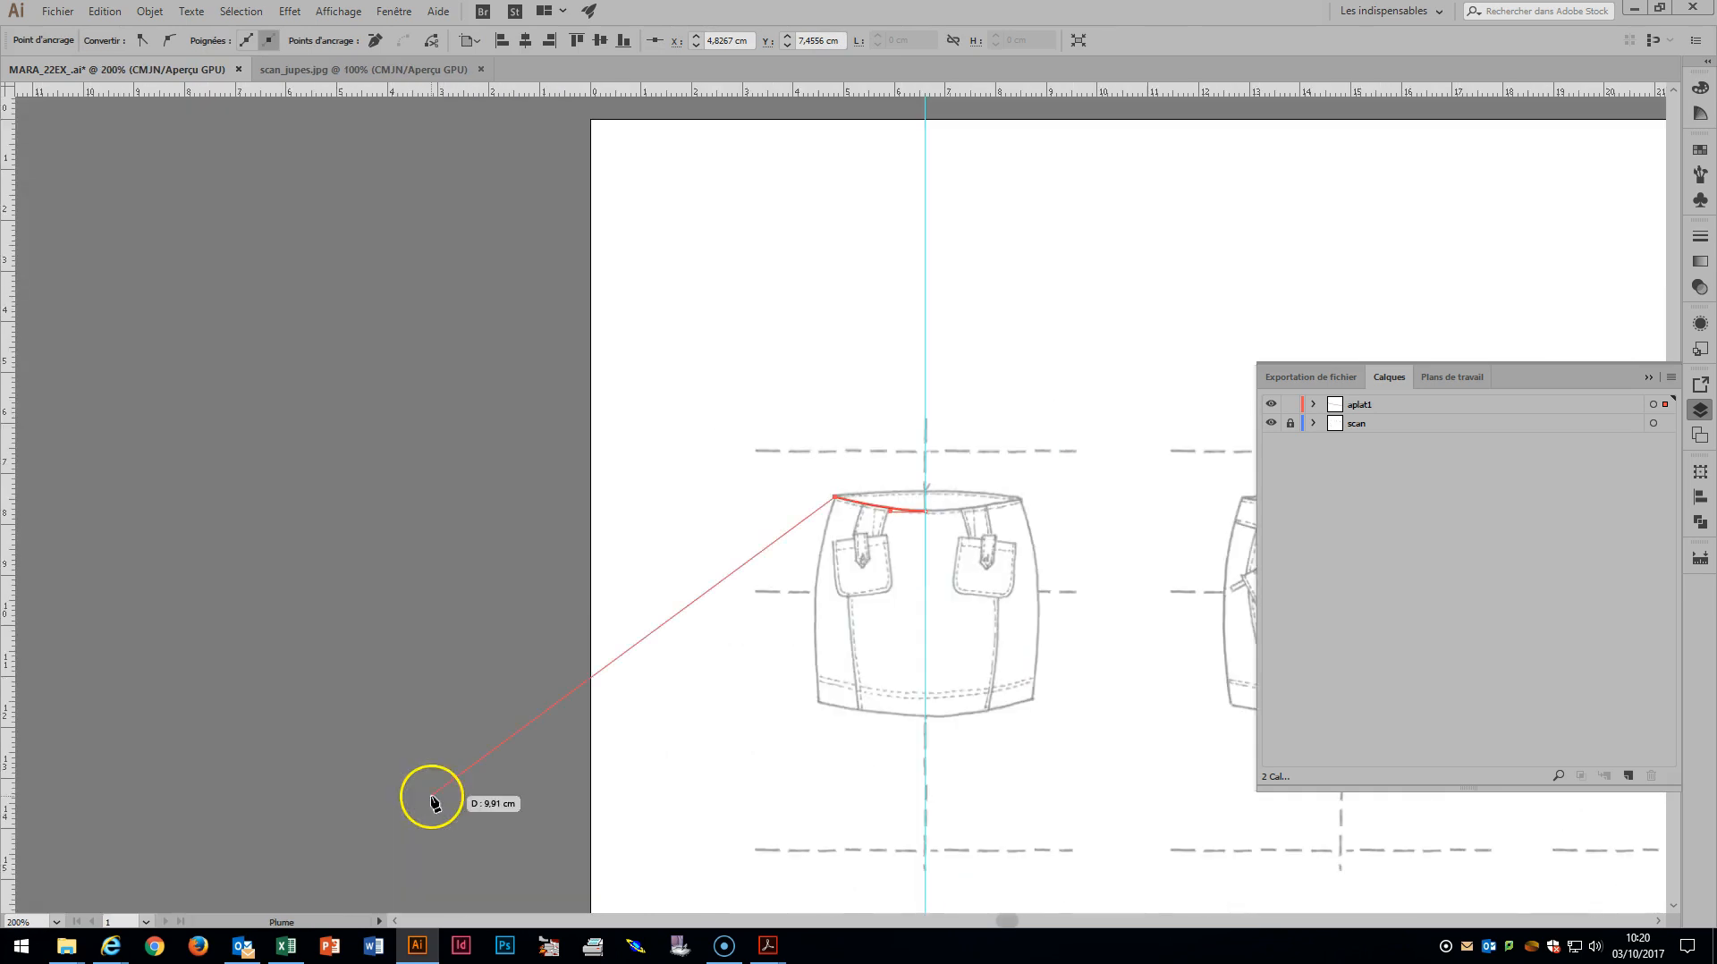
pyautogui.moveTo(820, 700); pyautogui.dragTo(839, 823)
pyautogui.click(881, 712)
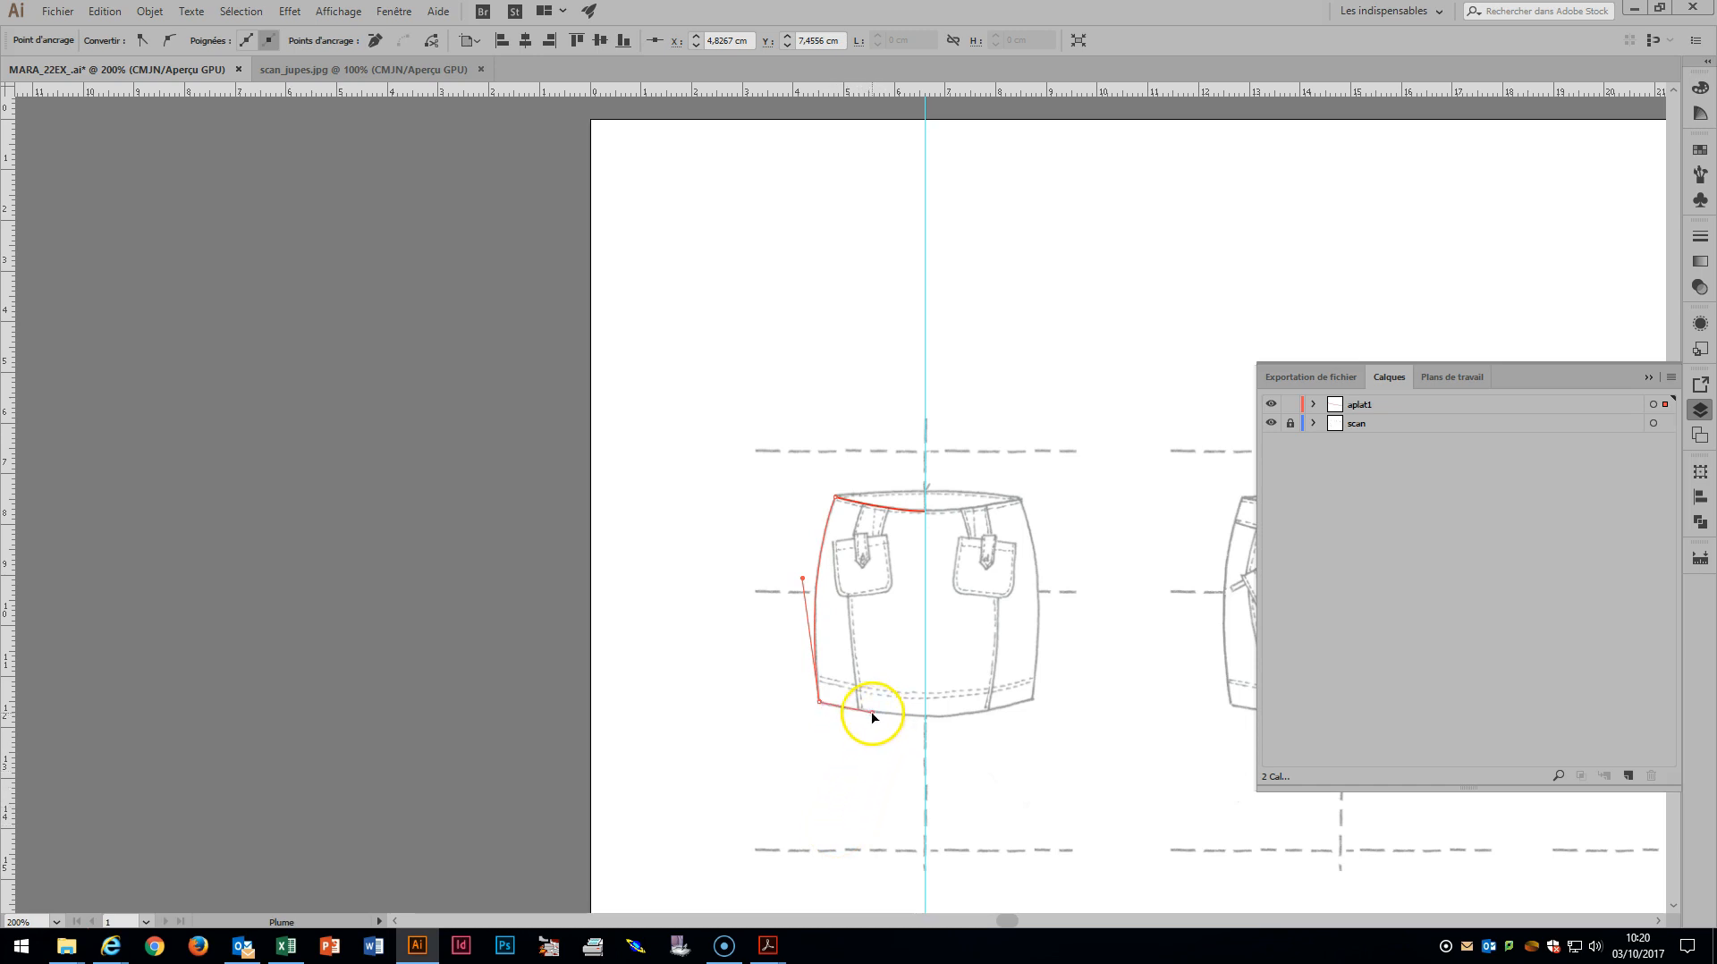
pyautogui.click(924, 717)
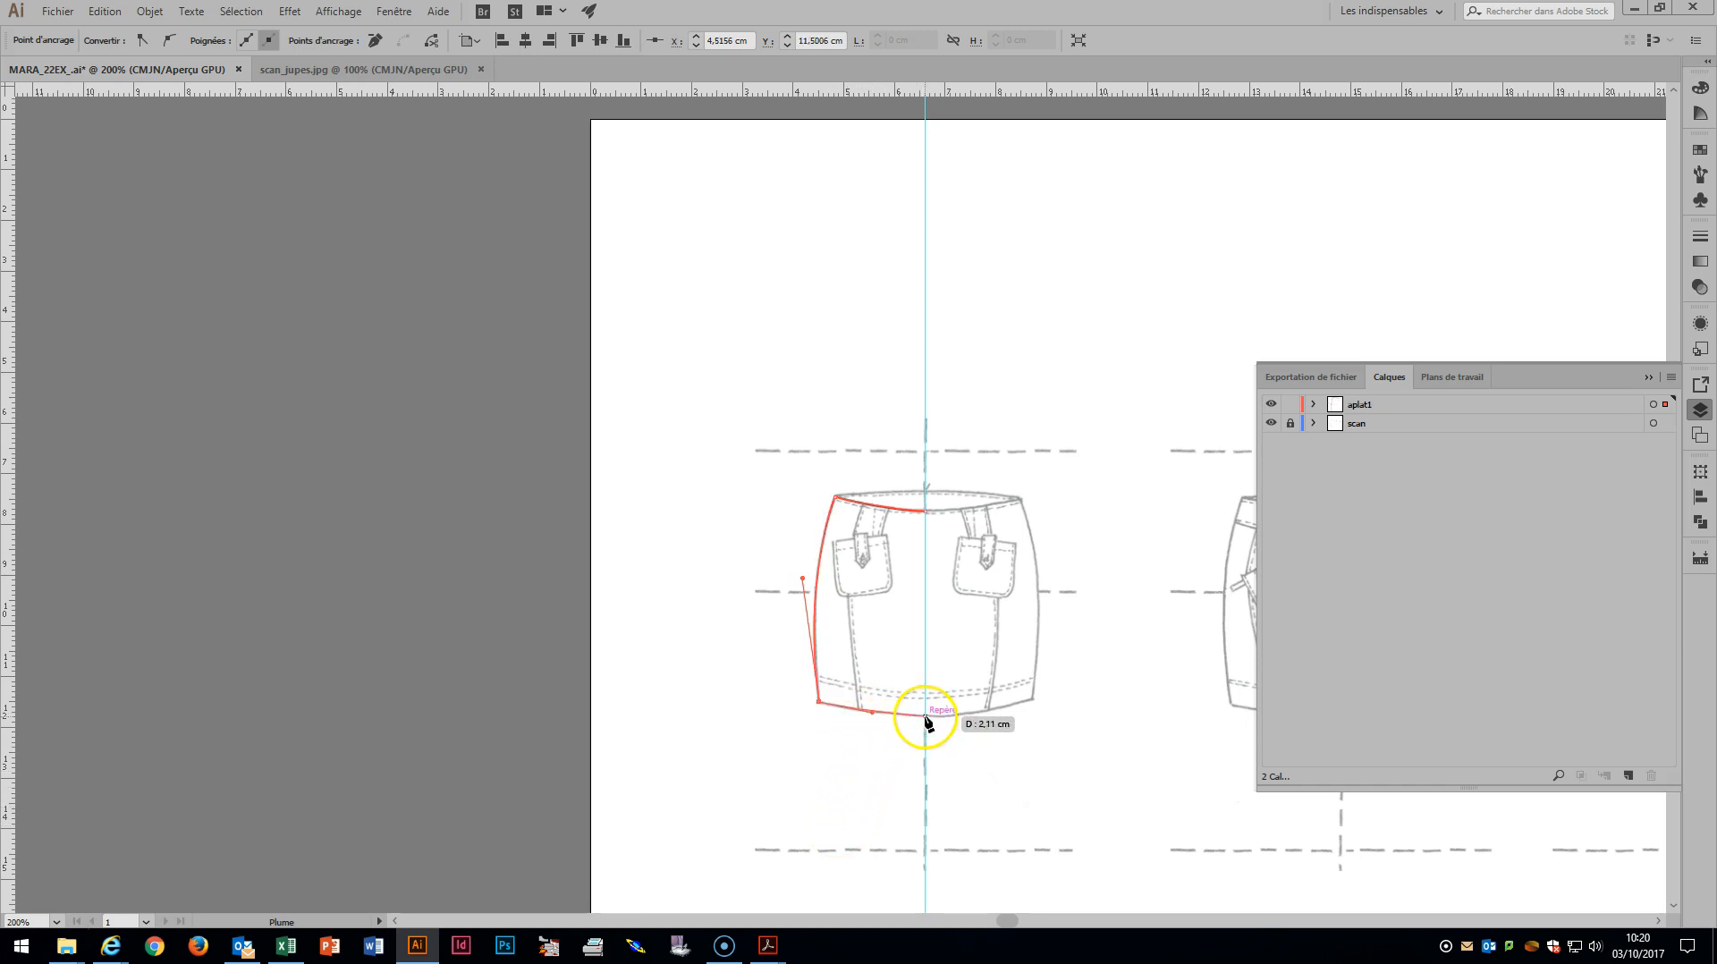
pyautogui.click(949, 717)
pyautogui.moveTo(950, 722); pyautogui.dragTo(955, 725)
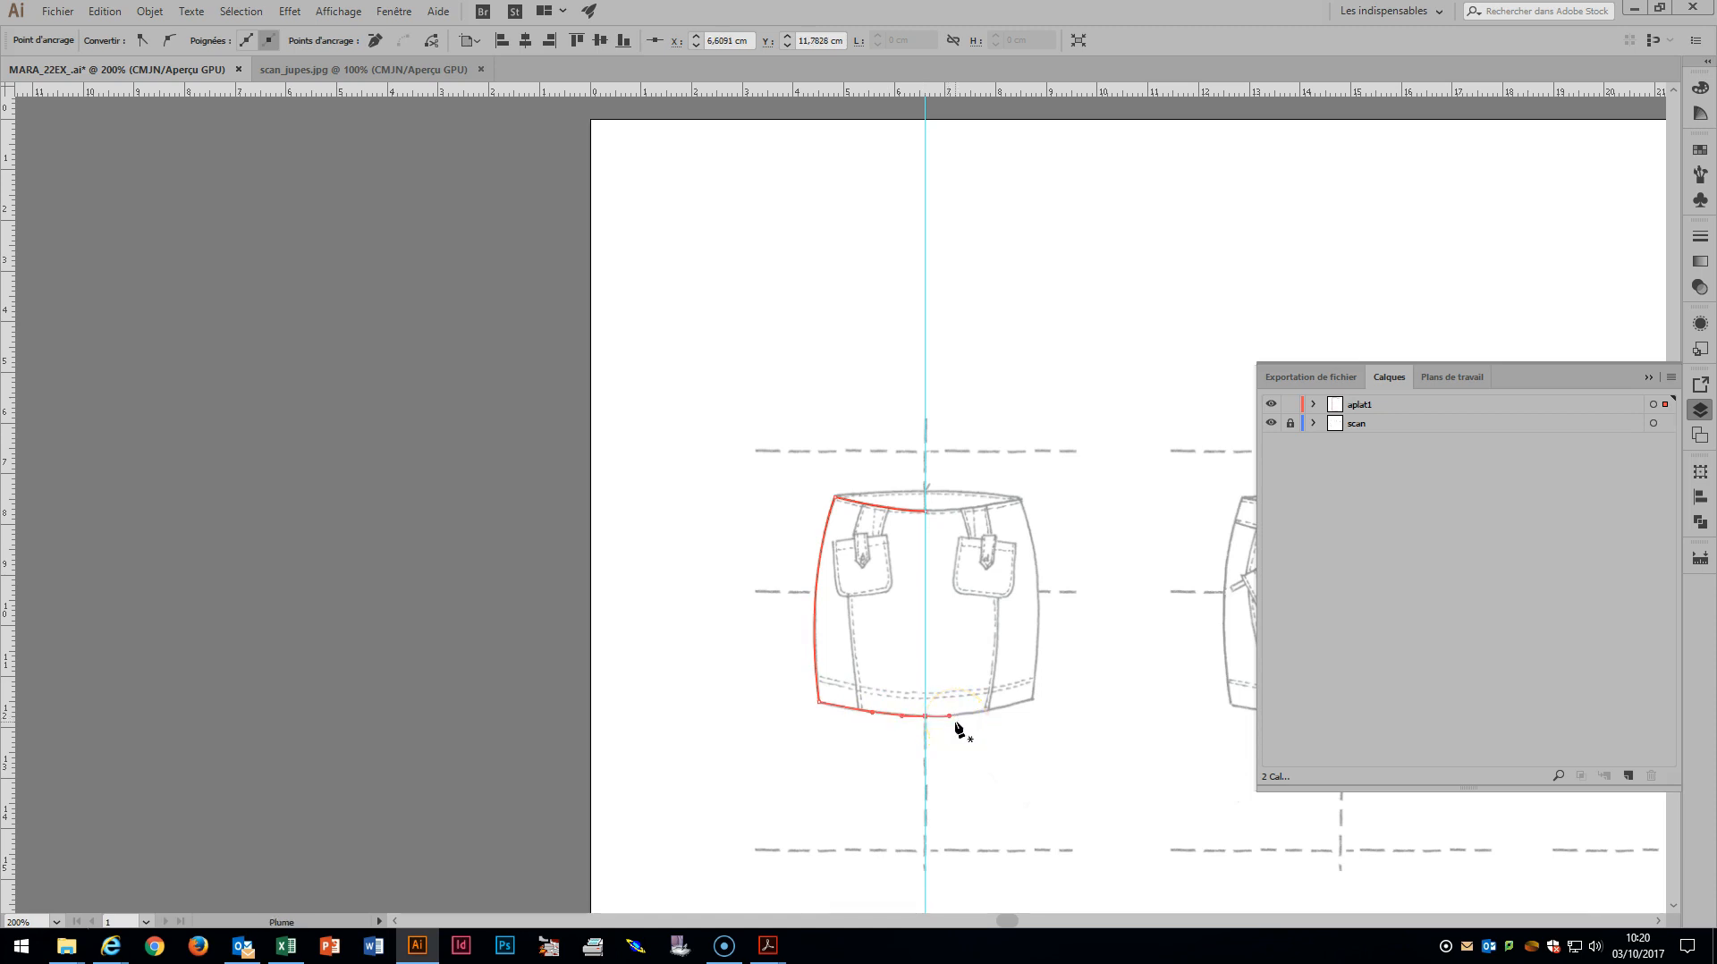
pyautogui.press('a')
pyautogui.press('p')
pyautogui.hotkey('ctrl', 'shift', 'a')
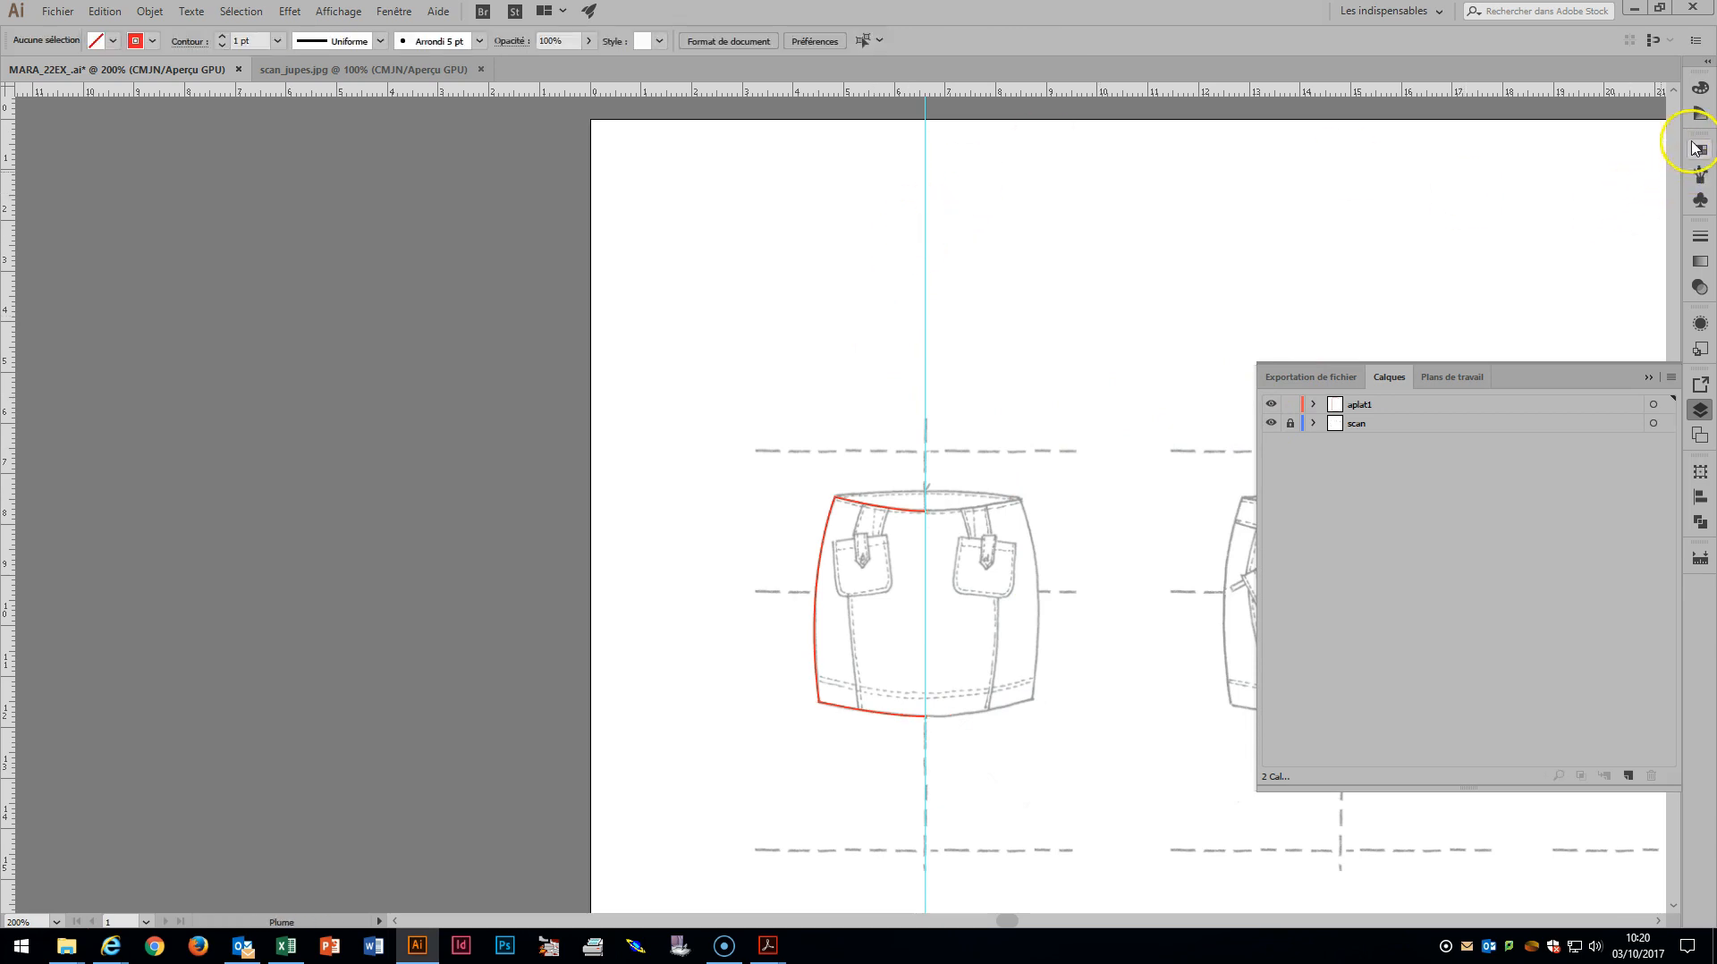
# Set a blue stroke and trace the upper waist curve, plus a curve from the left waist corner down to the centre guide.
pyautogui.click(1700, 149)
pyautogui.click(1566, 197)
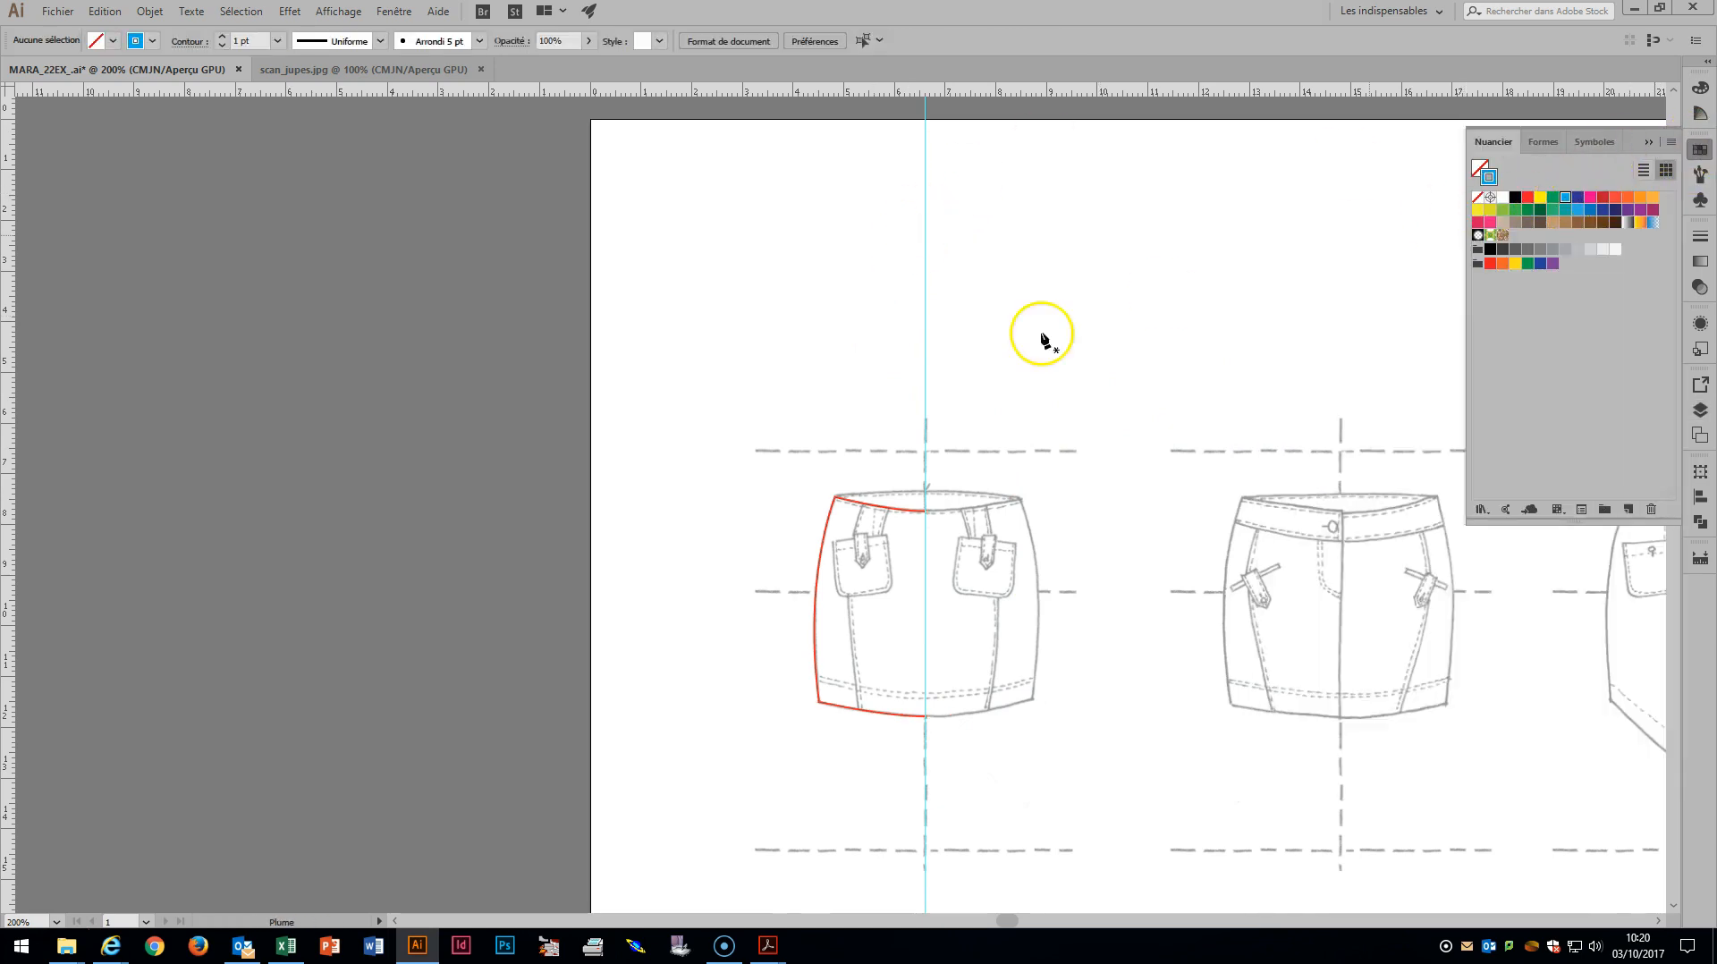
pyautogui.moveTo(899, 391); pyautogui.dragTo(958, 433)
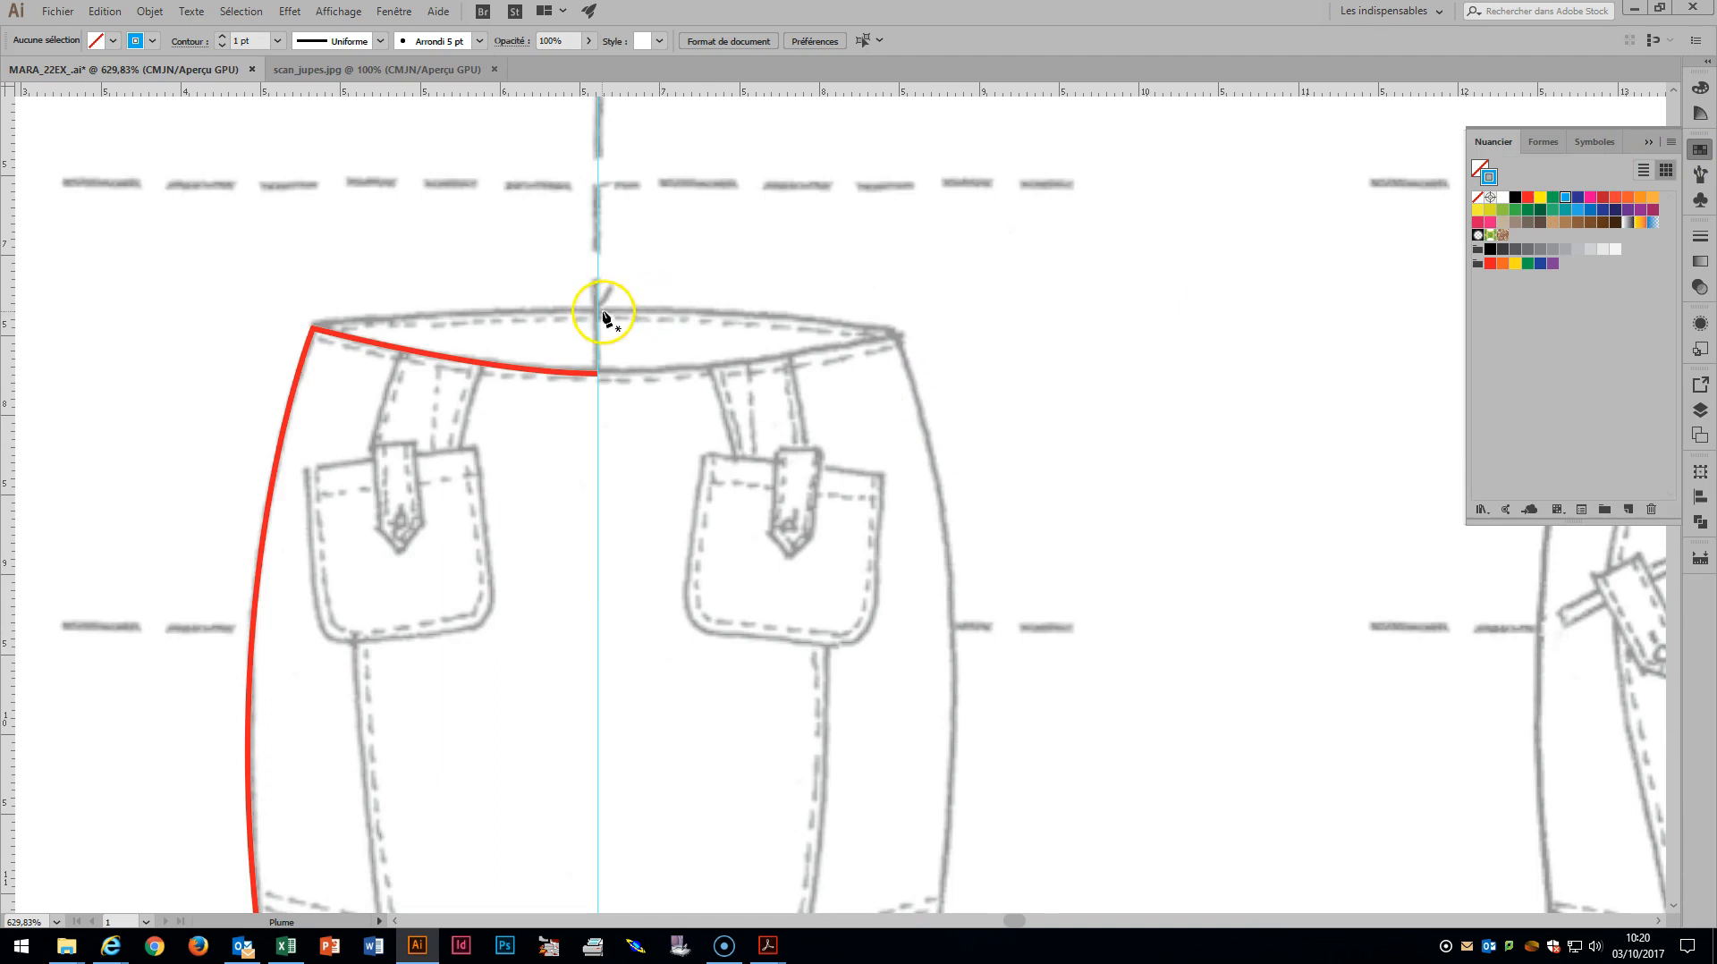
pyautogui.moveTo(495, 315); pyautogui.dragTo(494, 314)
pyautogui.click(312, 327)
pyautogui.moveTo(596, 663); pyautogui.dragTo(726, 661)
pyautogui.keyDown('ctrl'); pyautogui.click(1380, 238); pyautogui.keyUp('ctrl')
# Set a green stroke and trace the left panel seam from the lower waist curve down to the hem.
pyautogui.click(1528, 209)
pyautogui.scroll(-3, 394, 170)
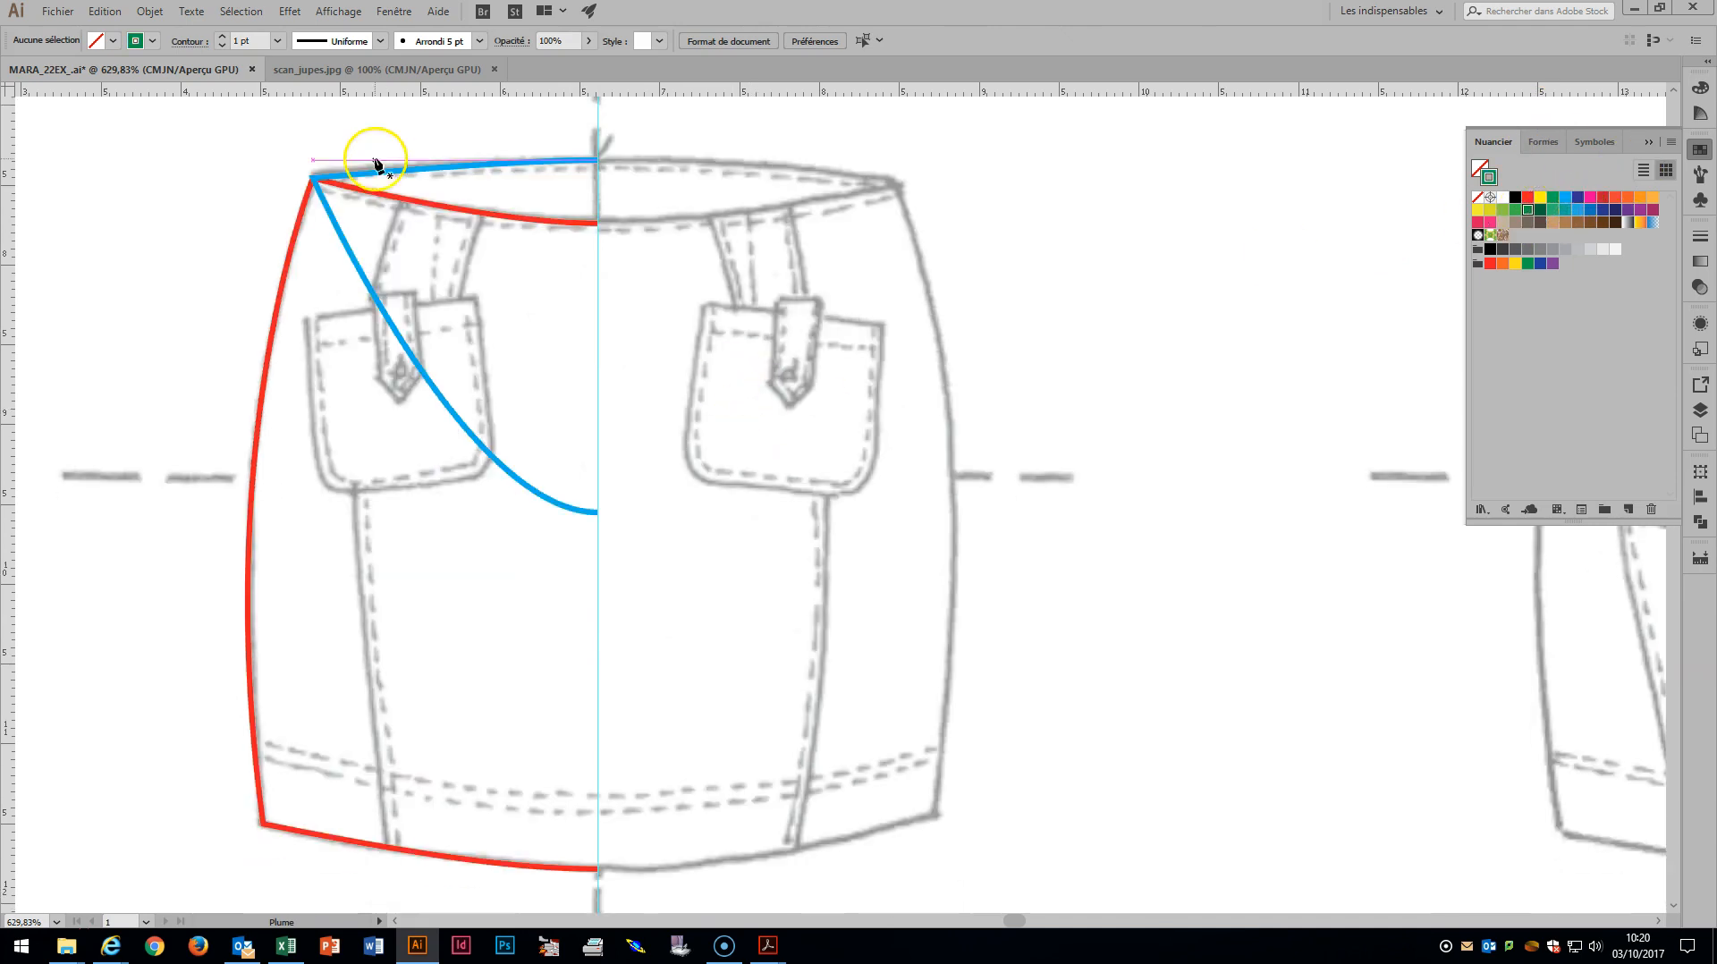
pyautogui.keyDown('ctrl'); pyautogui.click(367, 342); pyautogui.keyUp('ctrl')
pyautogui.scroll(-3, 387, 921)
pyautogui.moveTo(387, 921); pyautogui.dragTo(452, 687)
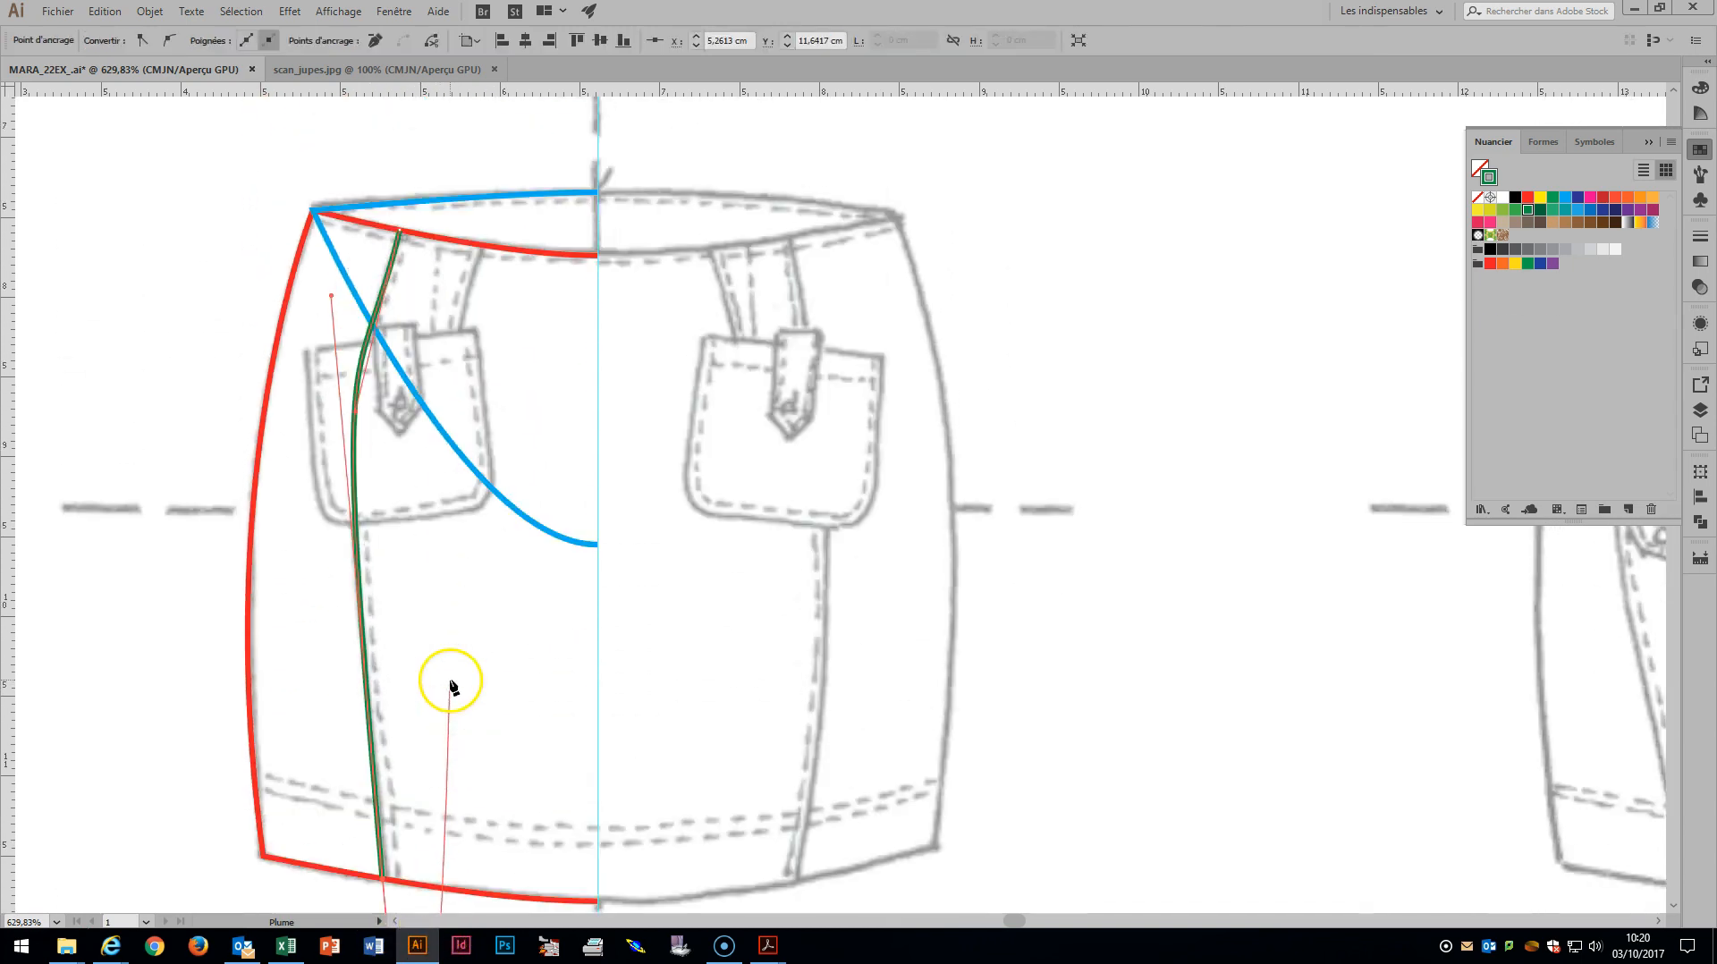
# Draw a short straight green line from the lower waist curve down into the left pocket along the strap's inner edge.
pyautogui.scroll(3, 518, 620)
pyautogui.moveTo(481, 460); pyautogui.dragTo(436, 628)
pyautogui.click(437, 626)
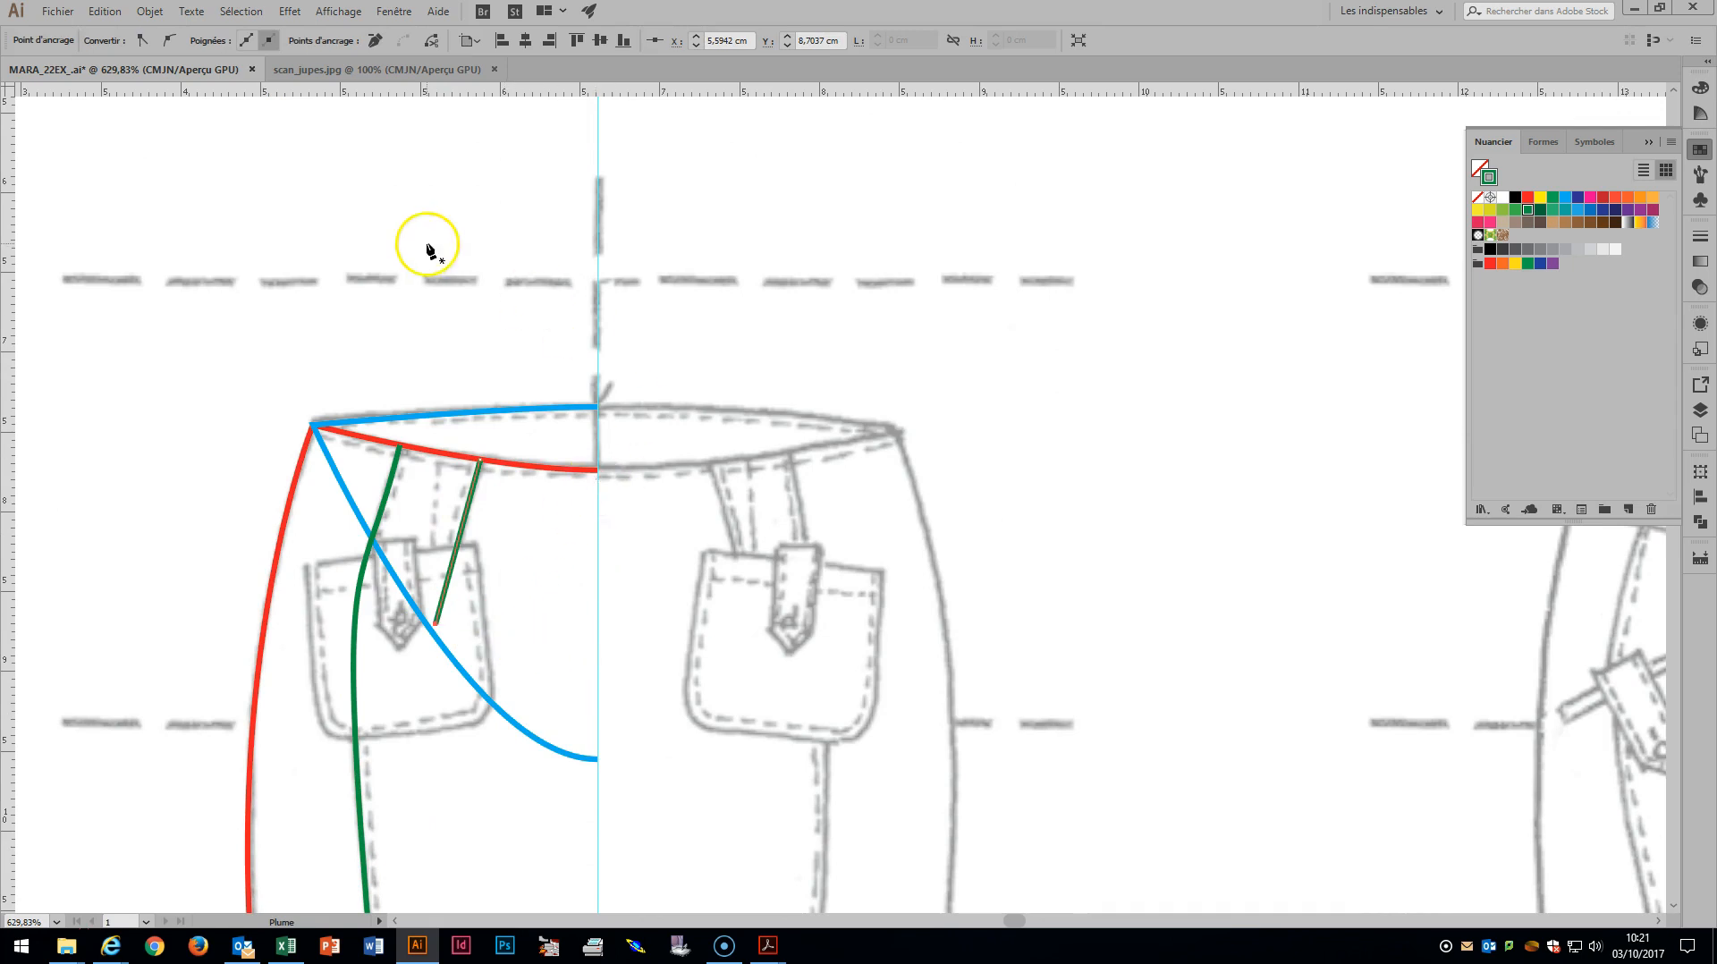
# Smooth the green panel seam's curve by adjusting the direction handle with the Direct Selection tool, and deselect it.
pyautogui.press('a')
pyautogui.click(399, 467)
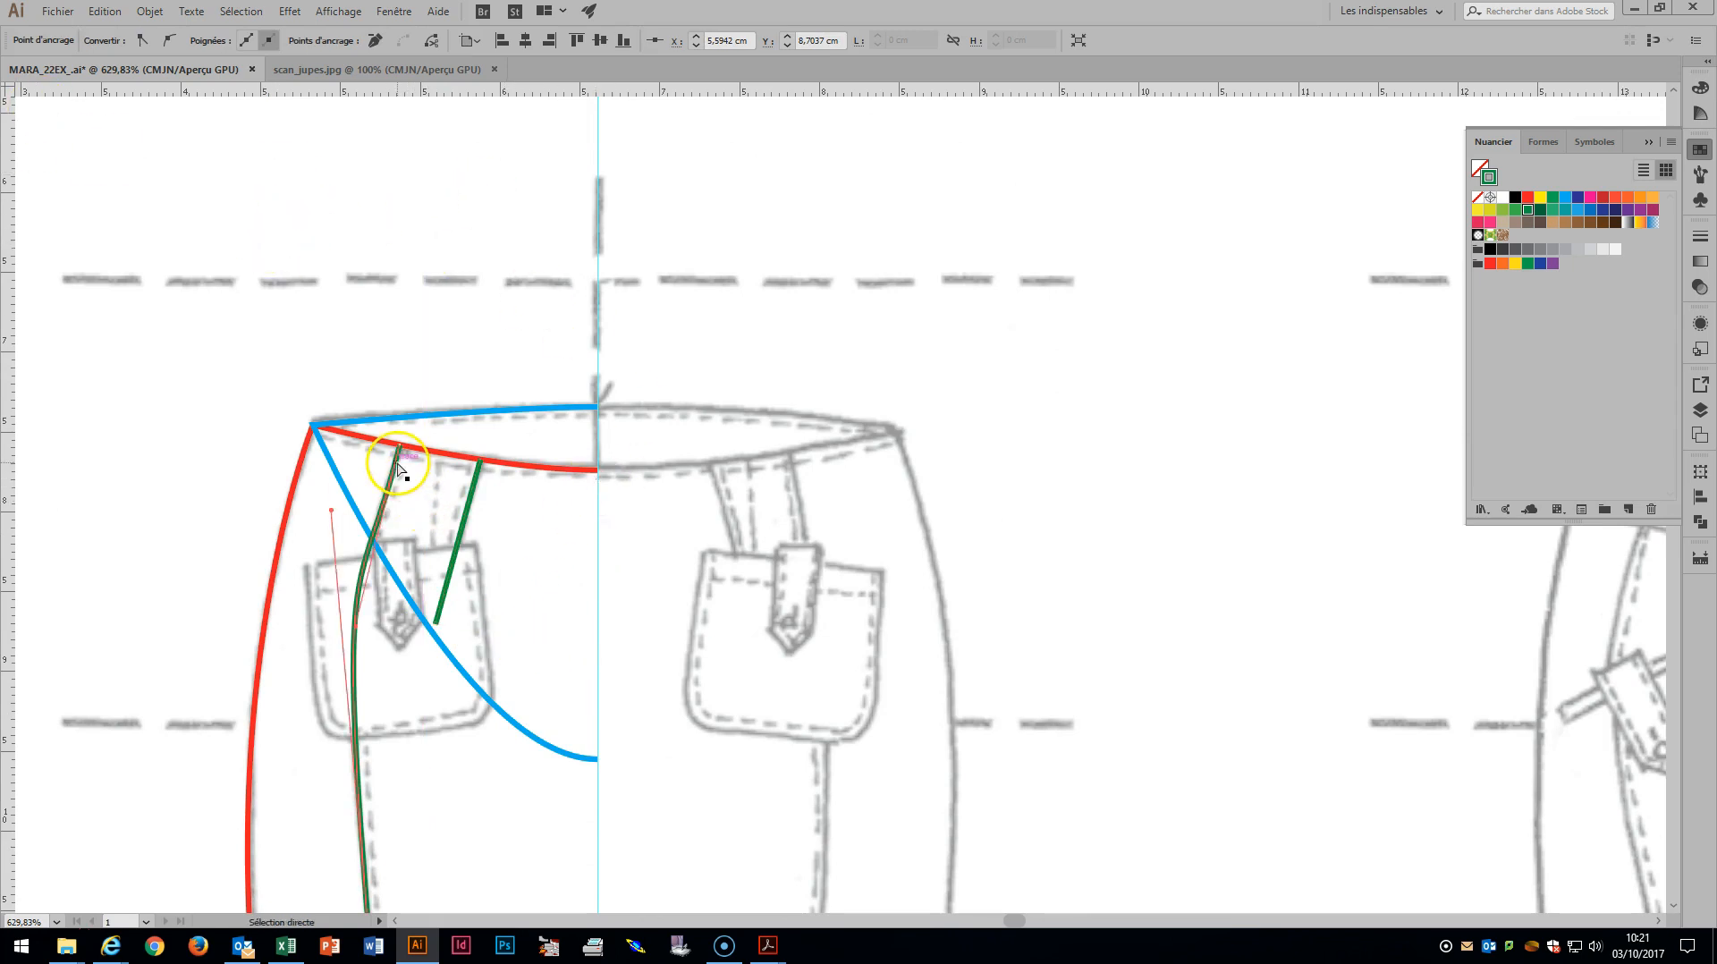
pyautogui.moveTo(331, 510); pyautogui.dragTo(342, 624)
pyautogui.scroll(-5, 613, 525)
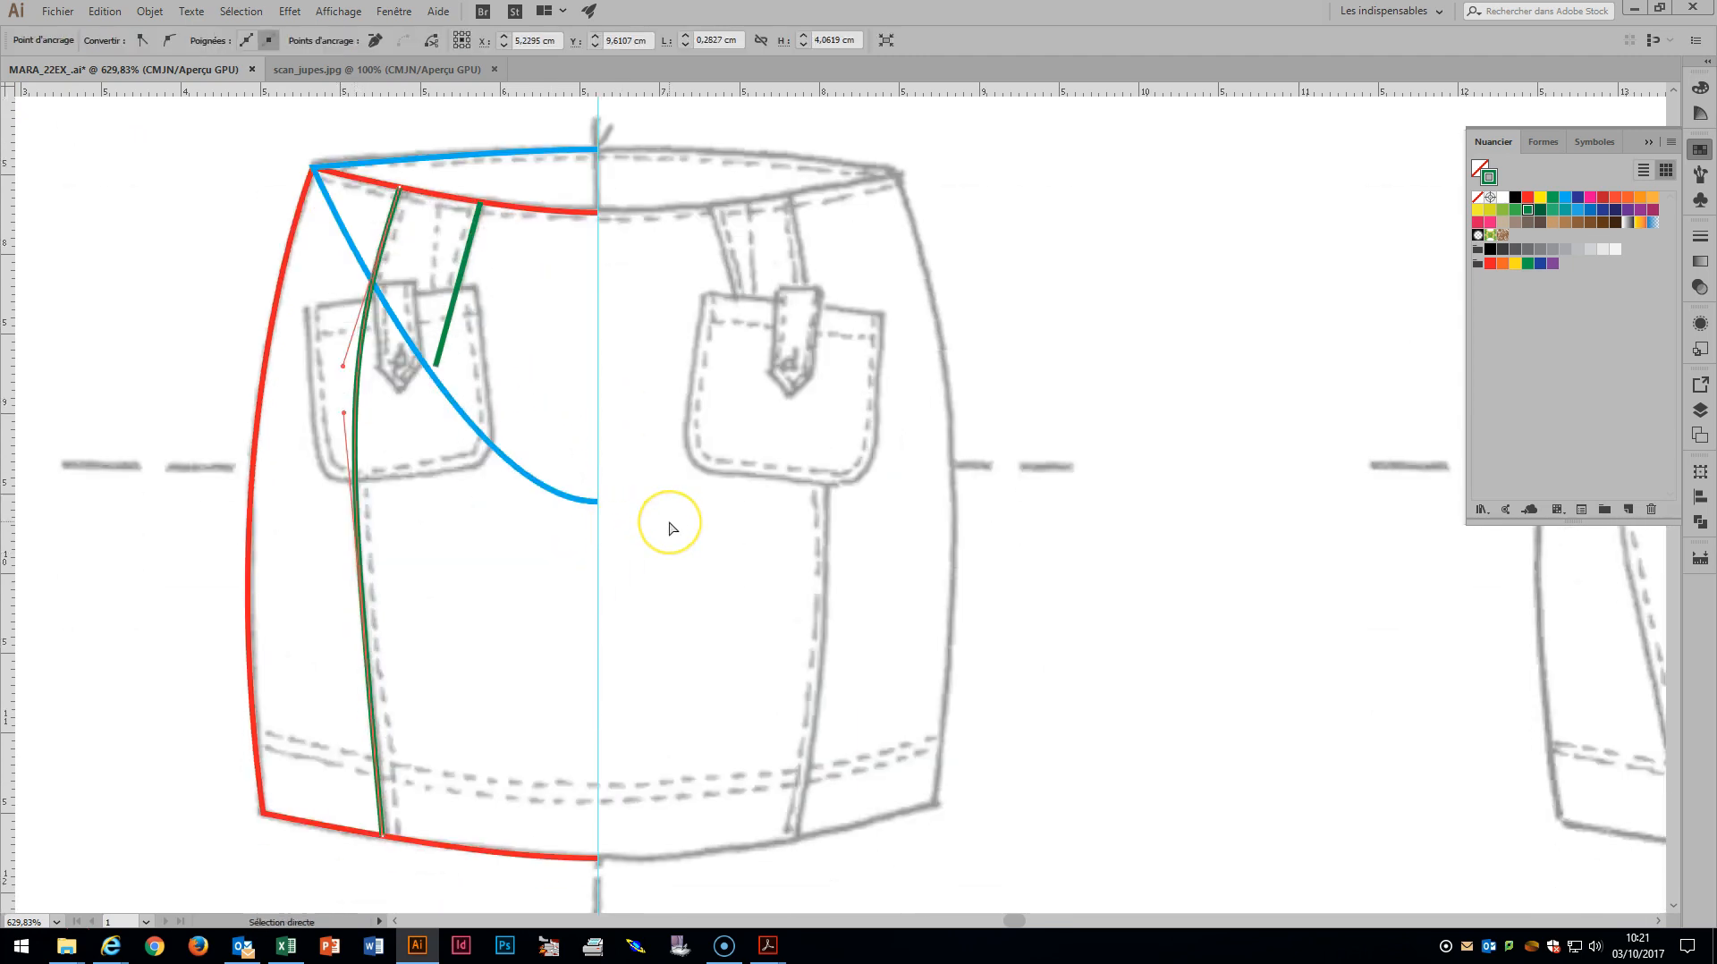
pyautogui.scroll(1, 672, 528)
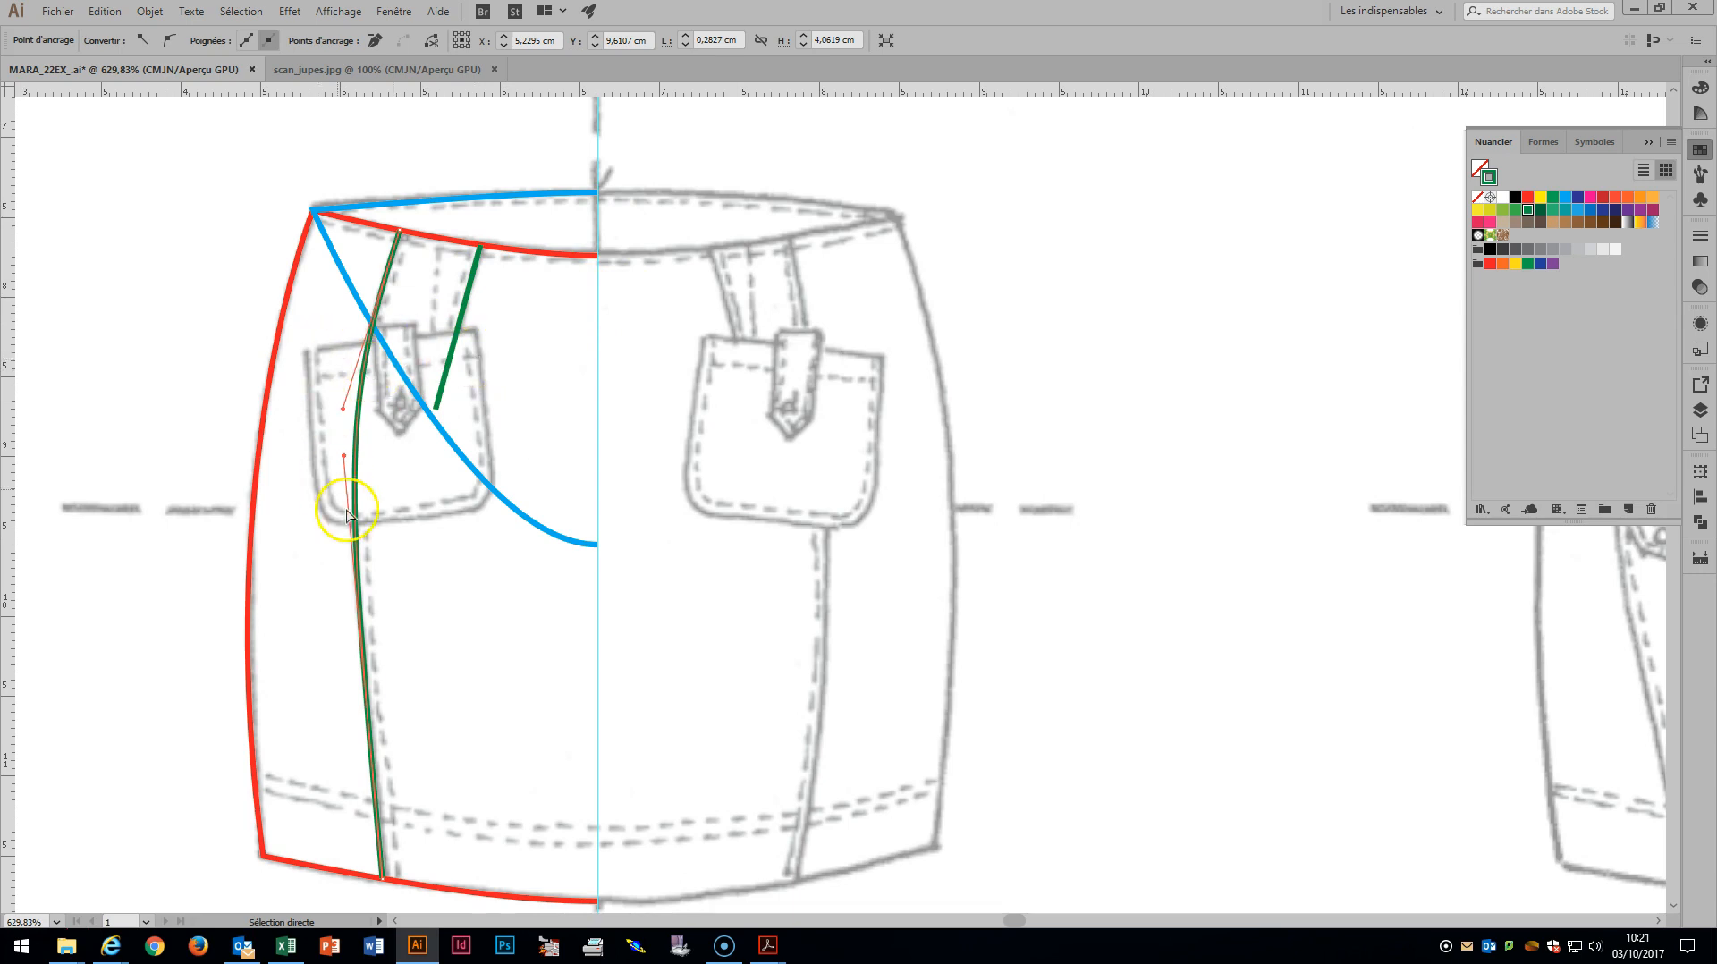
pyautogui.click(560, 378)
# Draw a rectangle about 1.11 × 1.08 cm over the left pocket and give it an orange stroke.
pyautogui.press('m')
pyautogui.moveTo(303, 342); pyautogui.dragTo(484, 516)
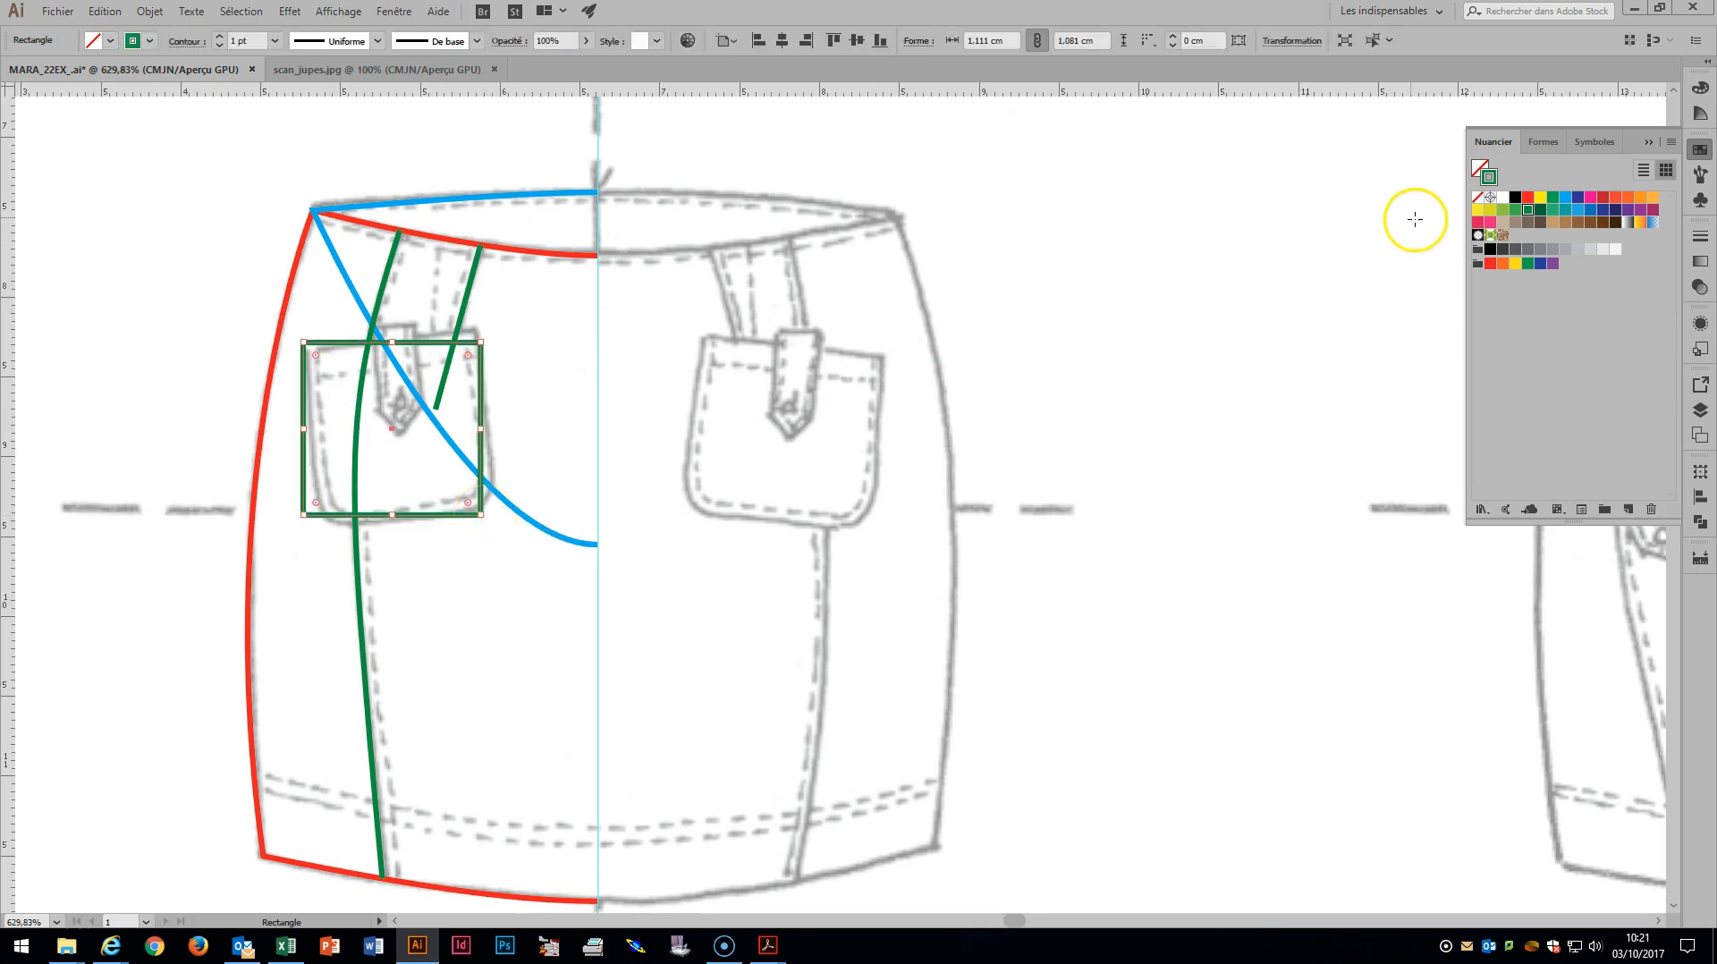
pyautogui.click(1640, 198)
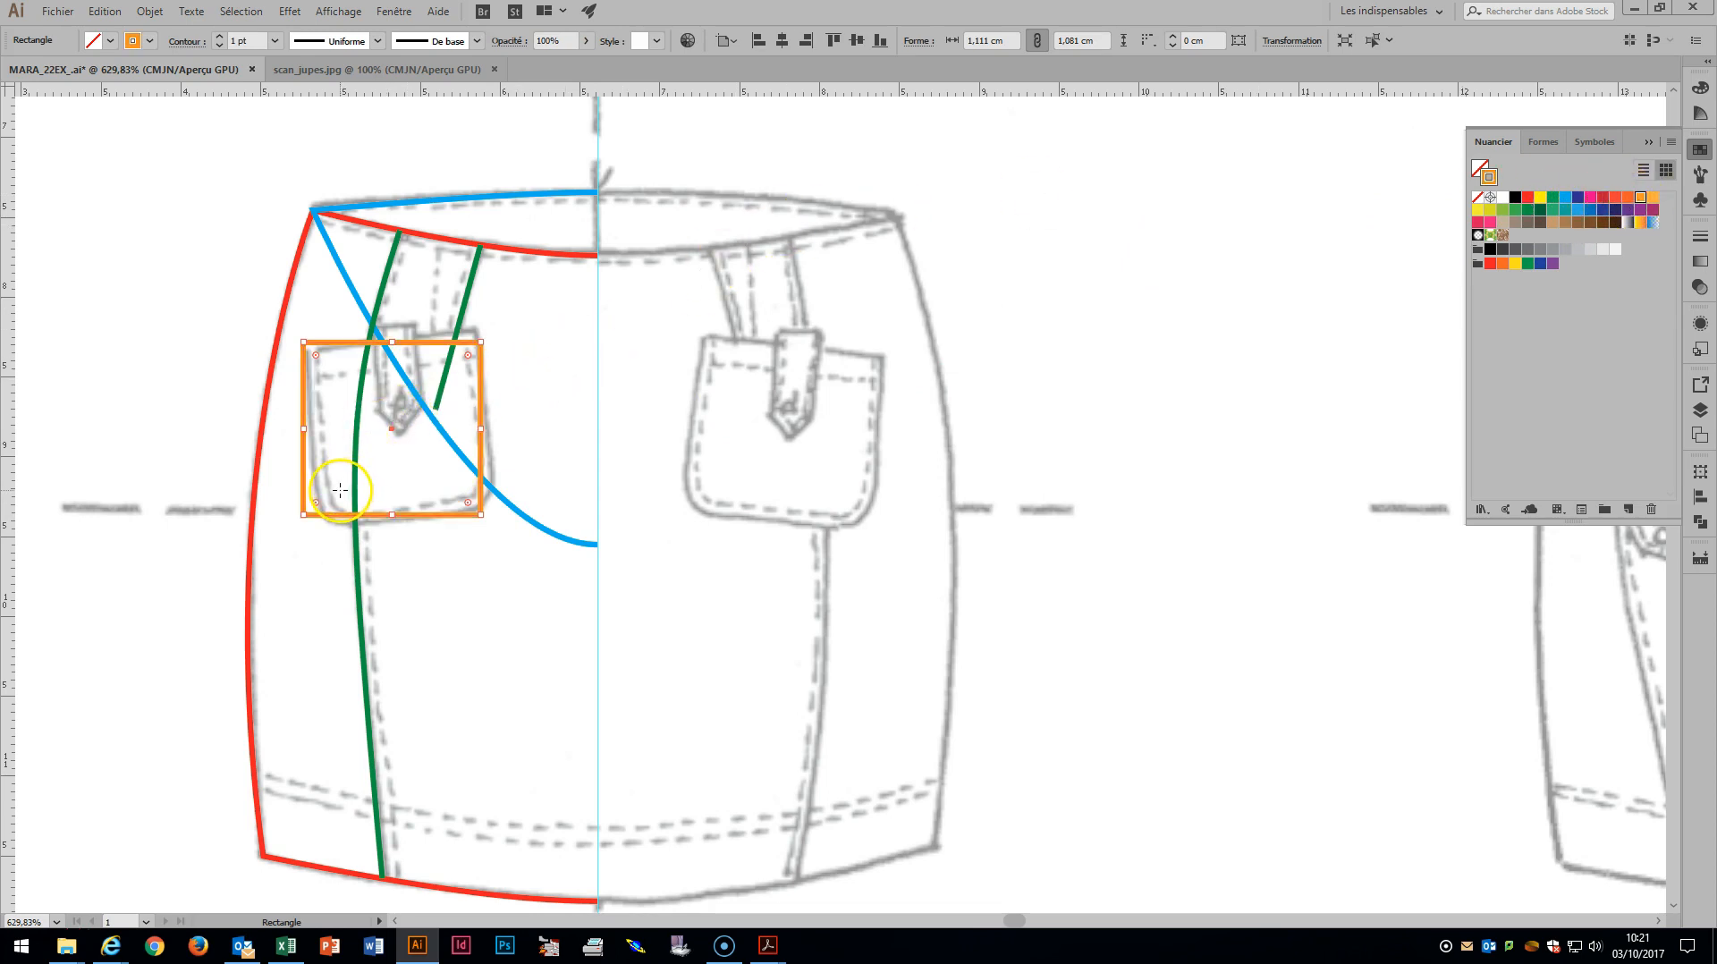
# Round the pocket rectangle's two bottom corners to a radius of about 0.17 cm.
pyautogui.press('a')
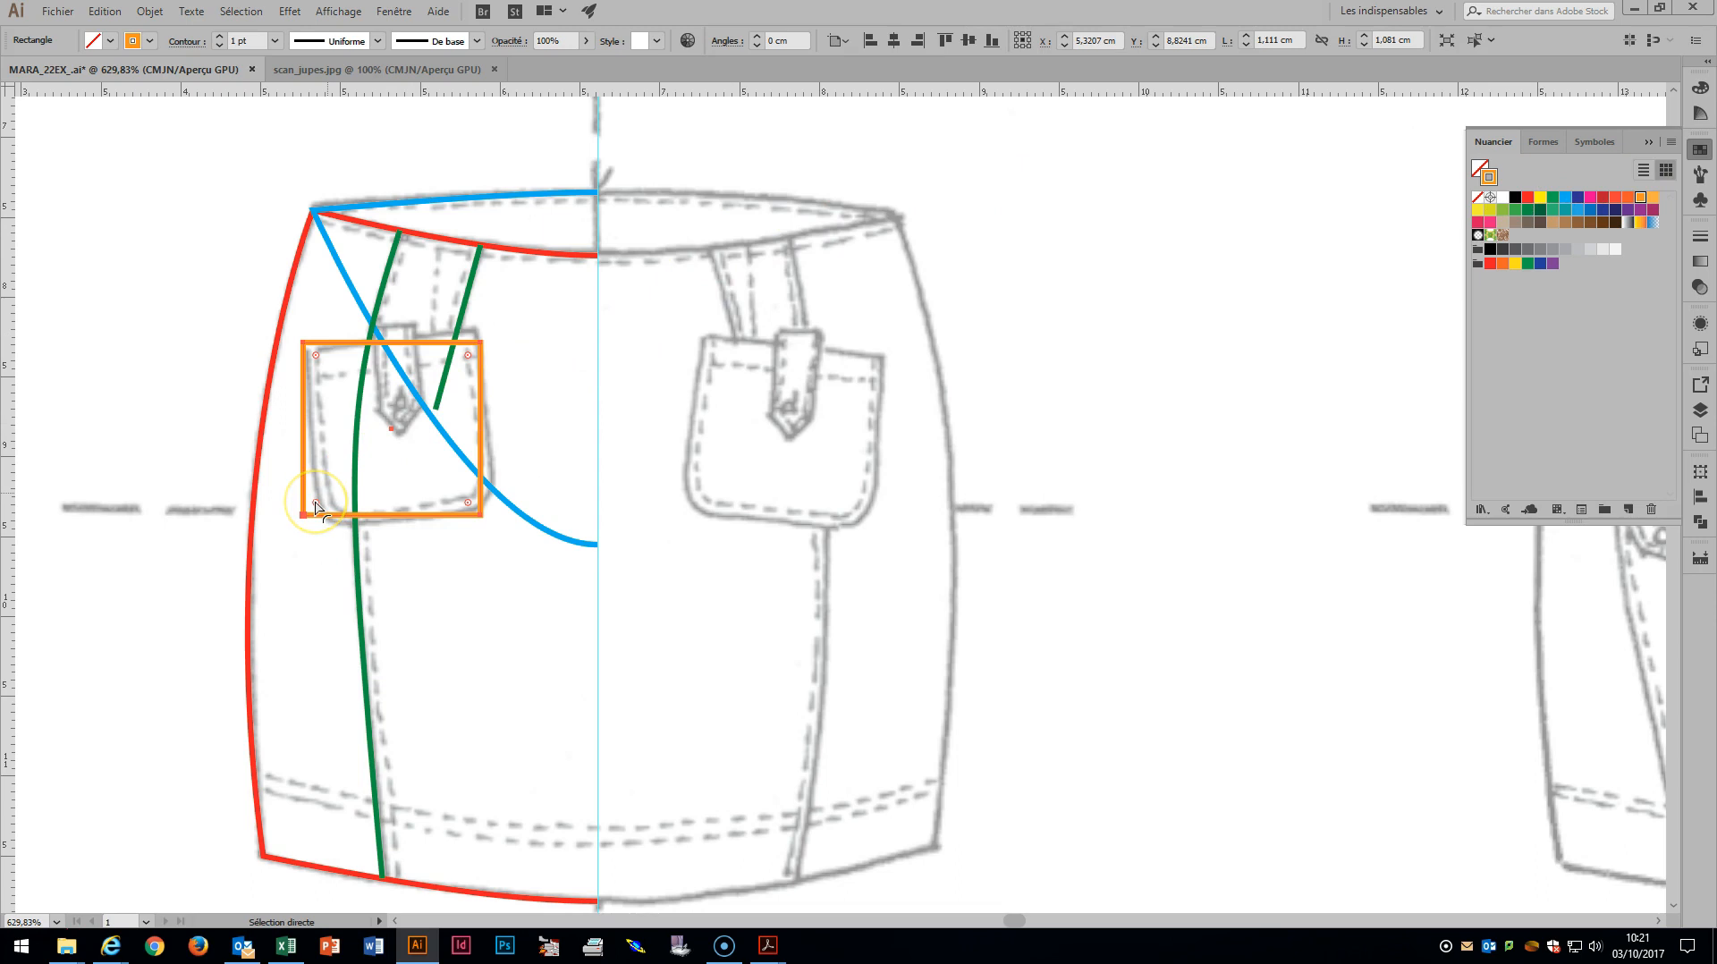
pyautogui.click(468, 505)
pyautogui.moveTo(330, 492); pyautogui.dragTo(327, 490)
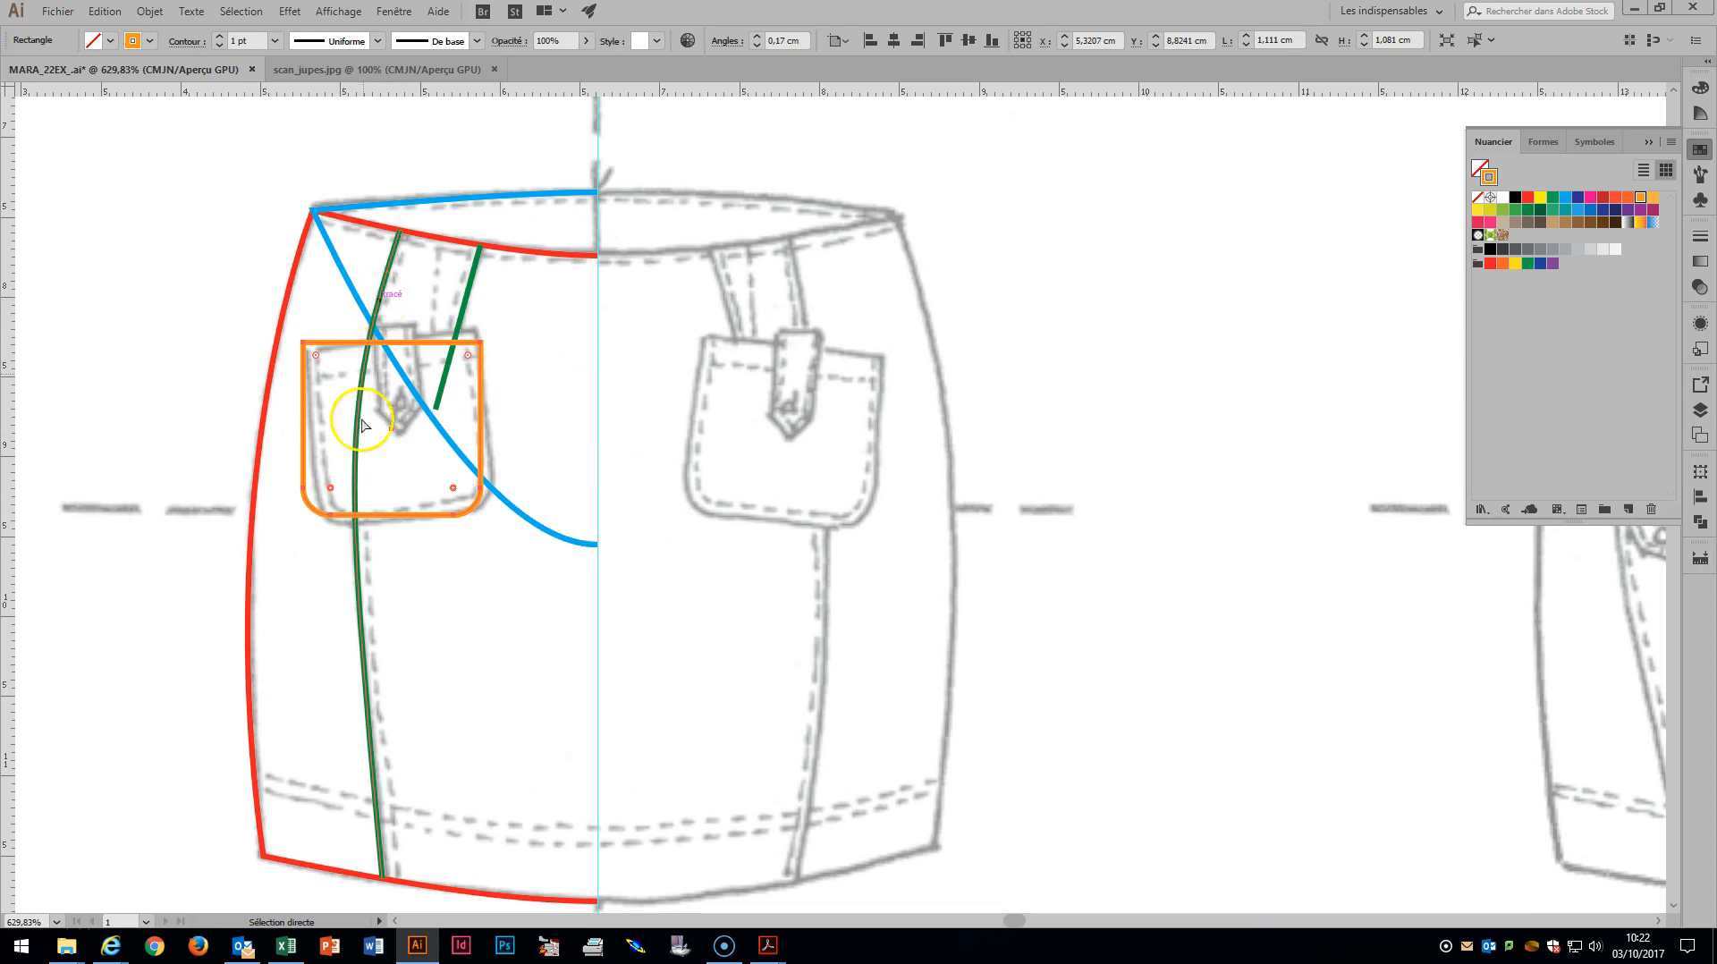
# Draw the pocket tab as a rectangle about 0.25 × 0.51 cm, and pull a new bottom-edge midpoint anchor down into a point.
pyautogui.press('m')
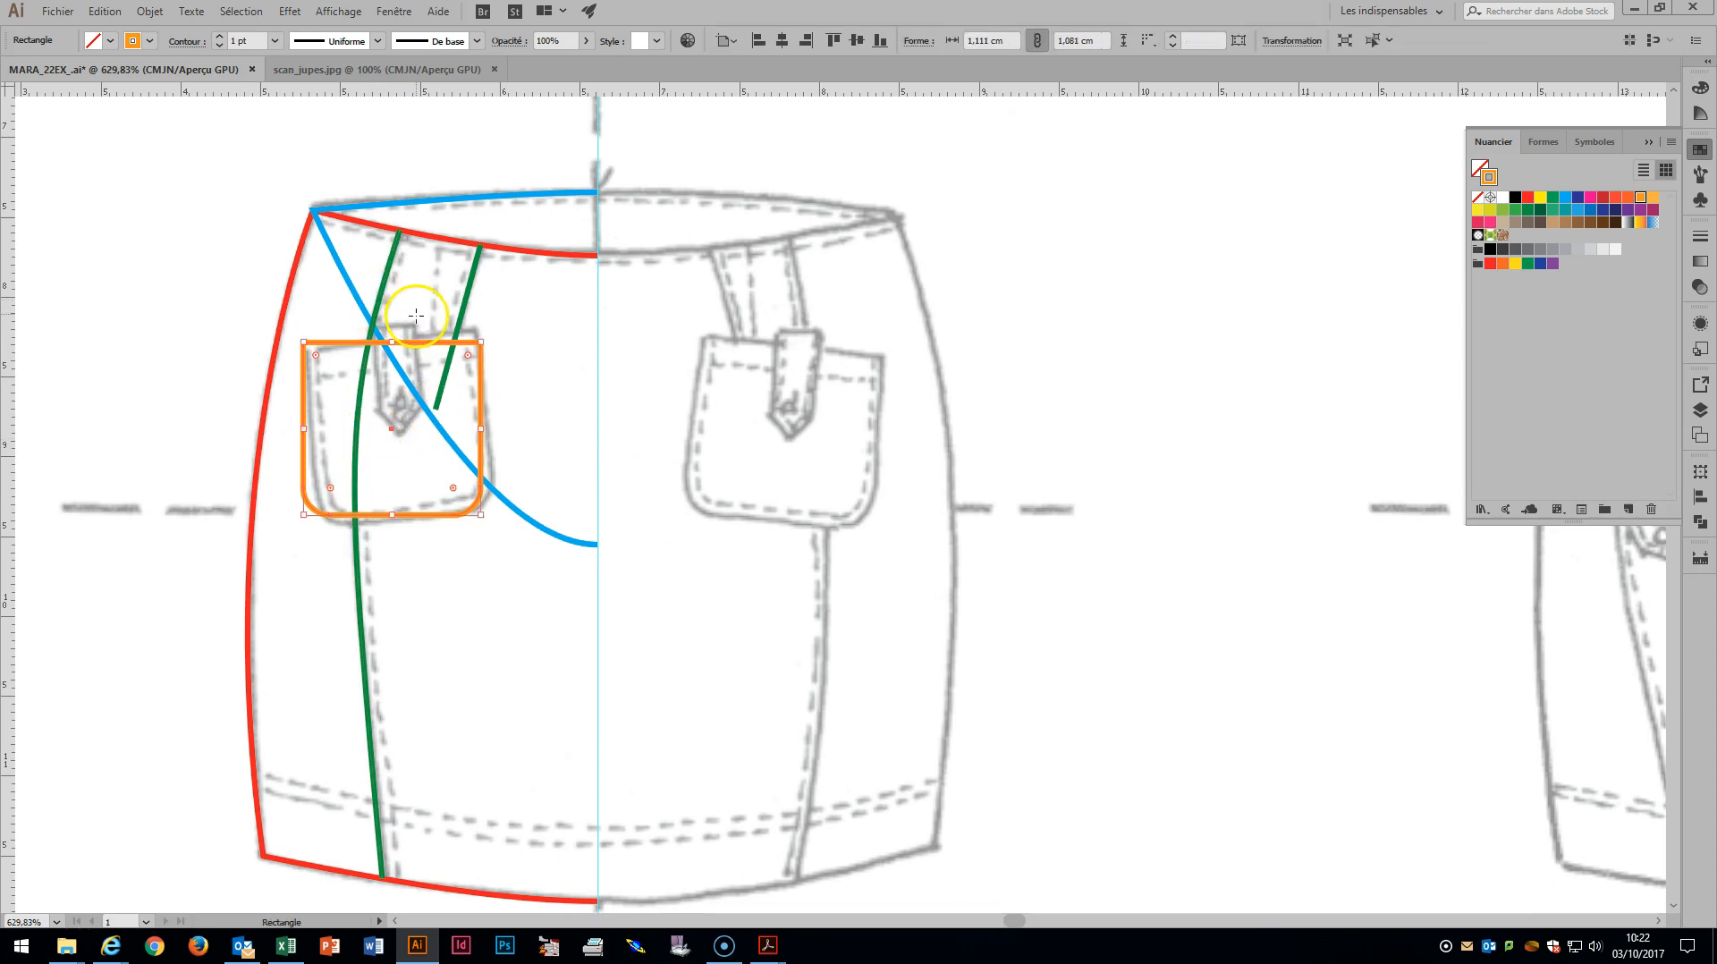
pyautogui.moveTo(376, 333); pyautogui.dragTo(418, 414)
pyautogui.press('z')
pyautogui.moveTo(339, 322); pyautogui.dragTo(492, 456)
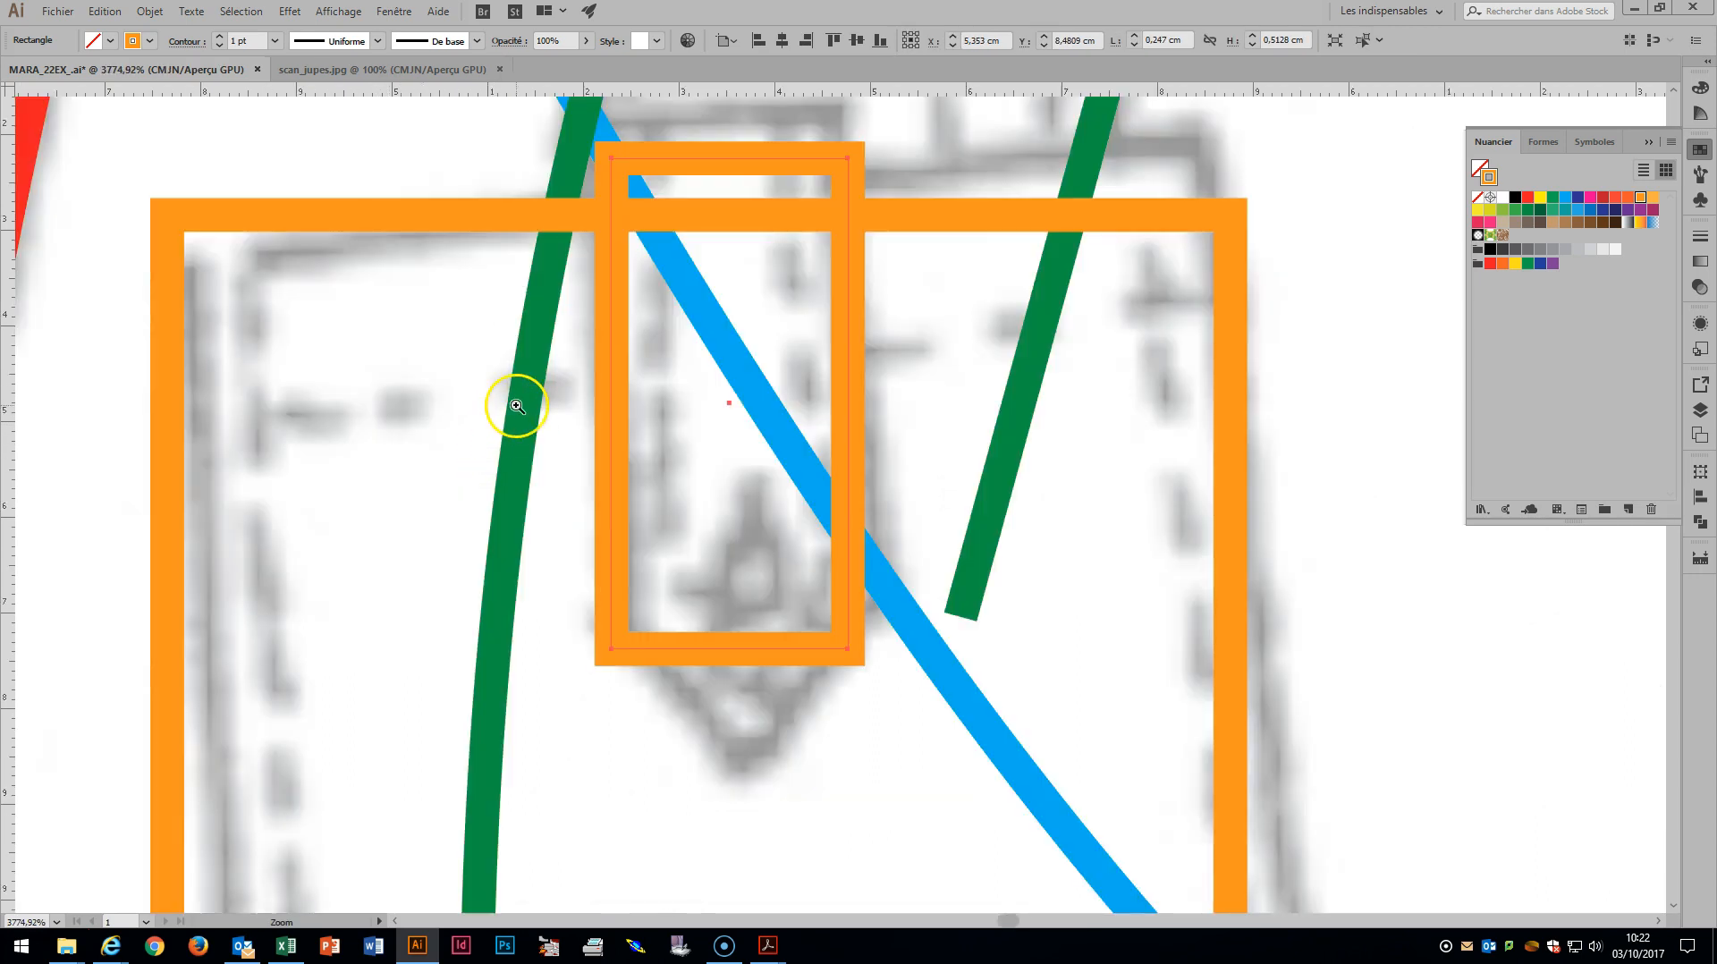
pyautogui.click(731, 667)
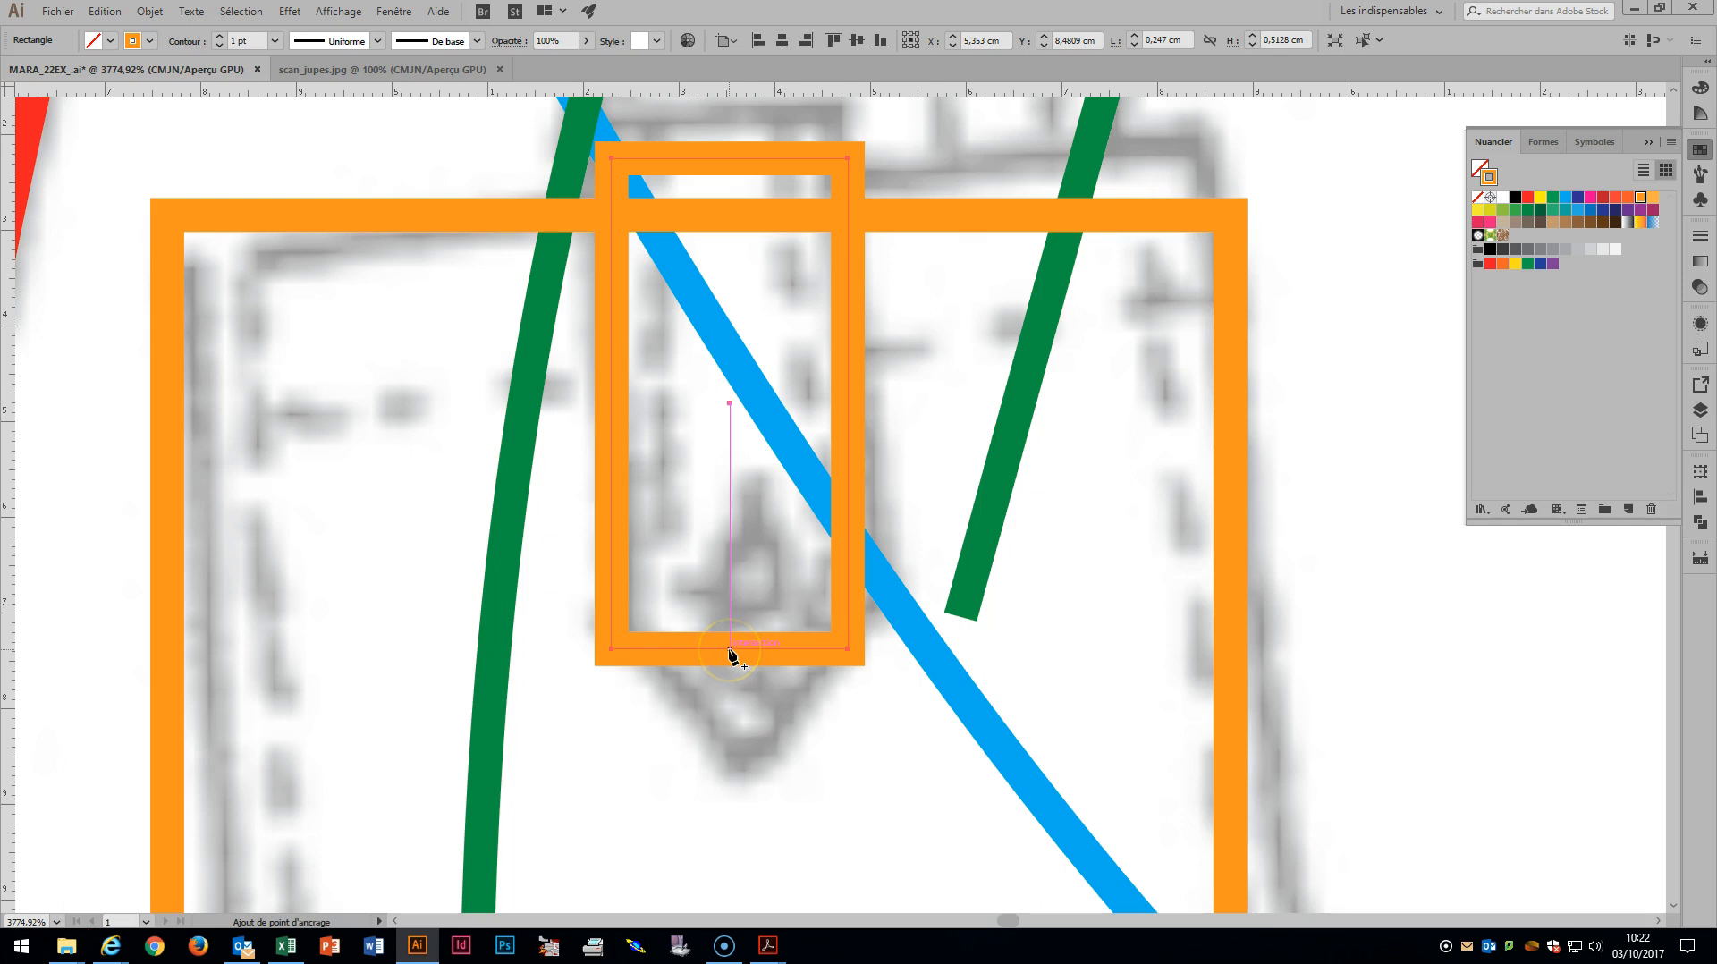
pyautogui.click(730, 651)
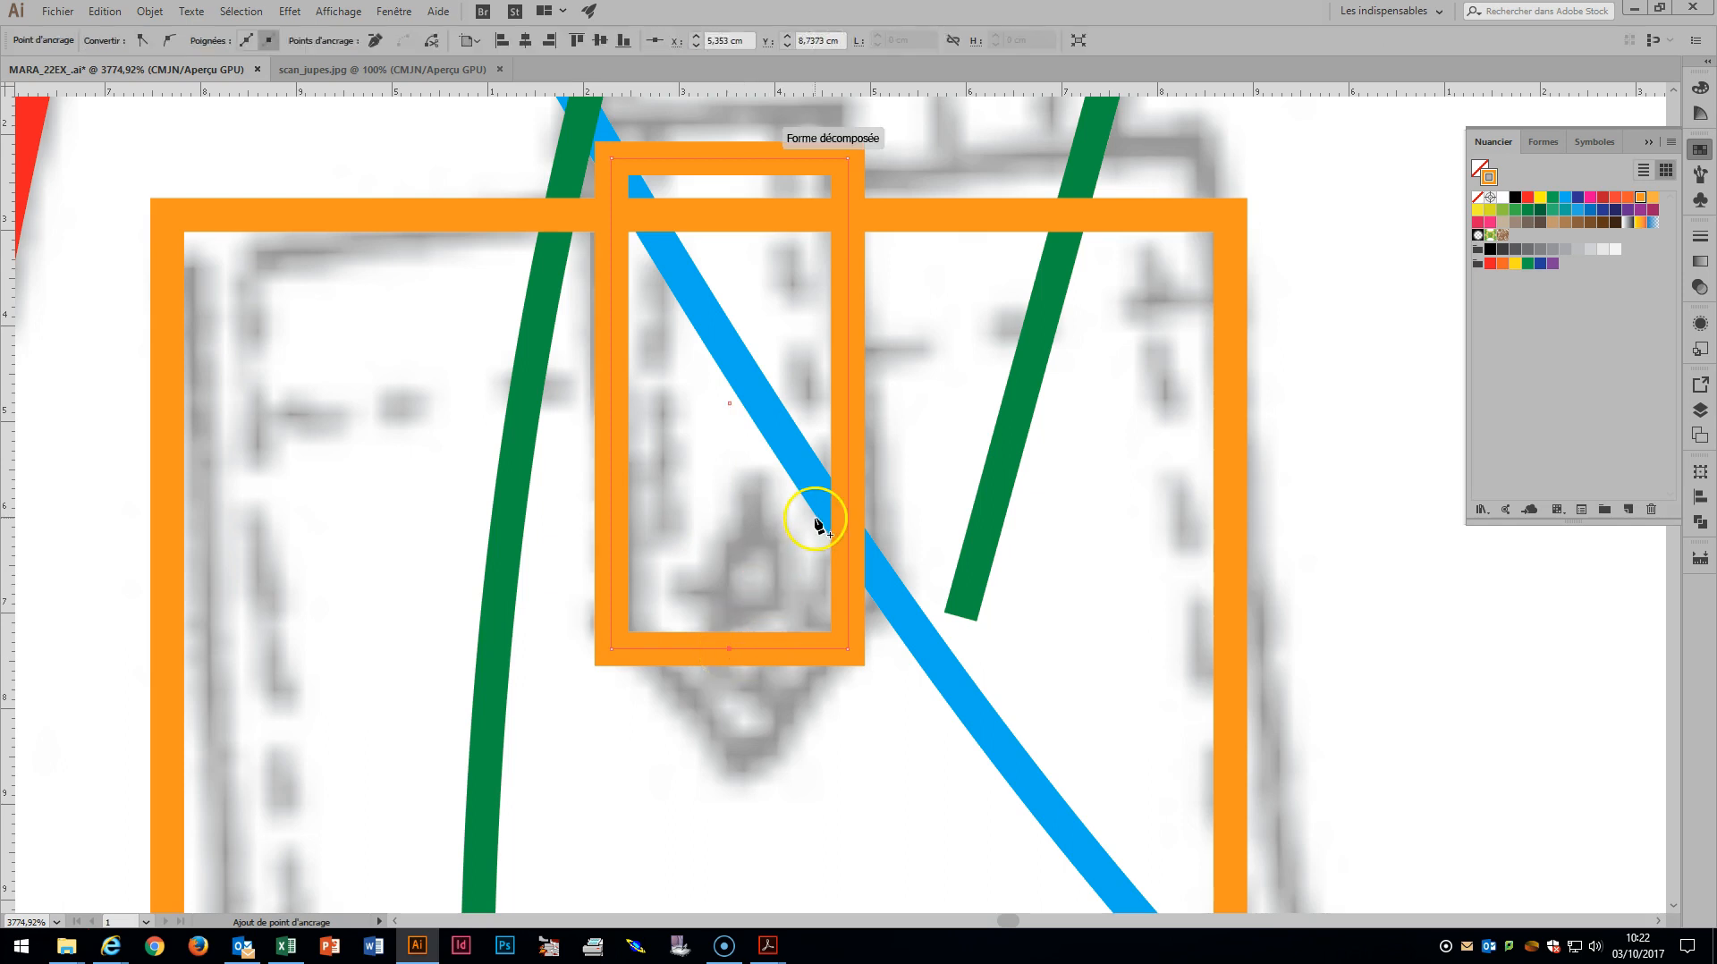
pyautogui.moveTo(730, 648); pyautogui.dragTo(729, 760)
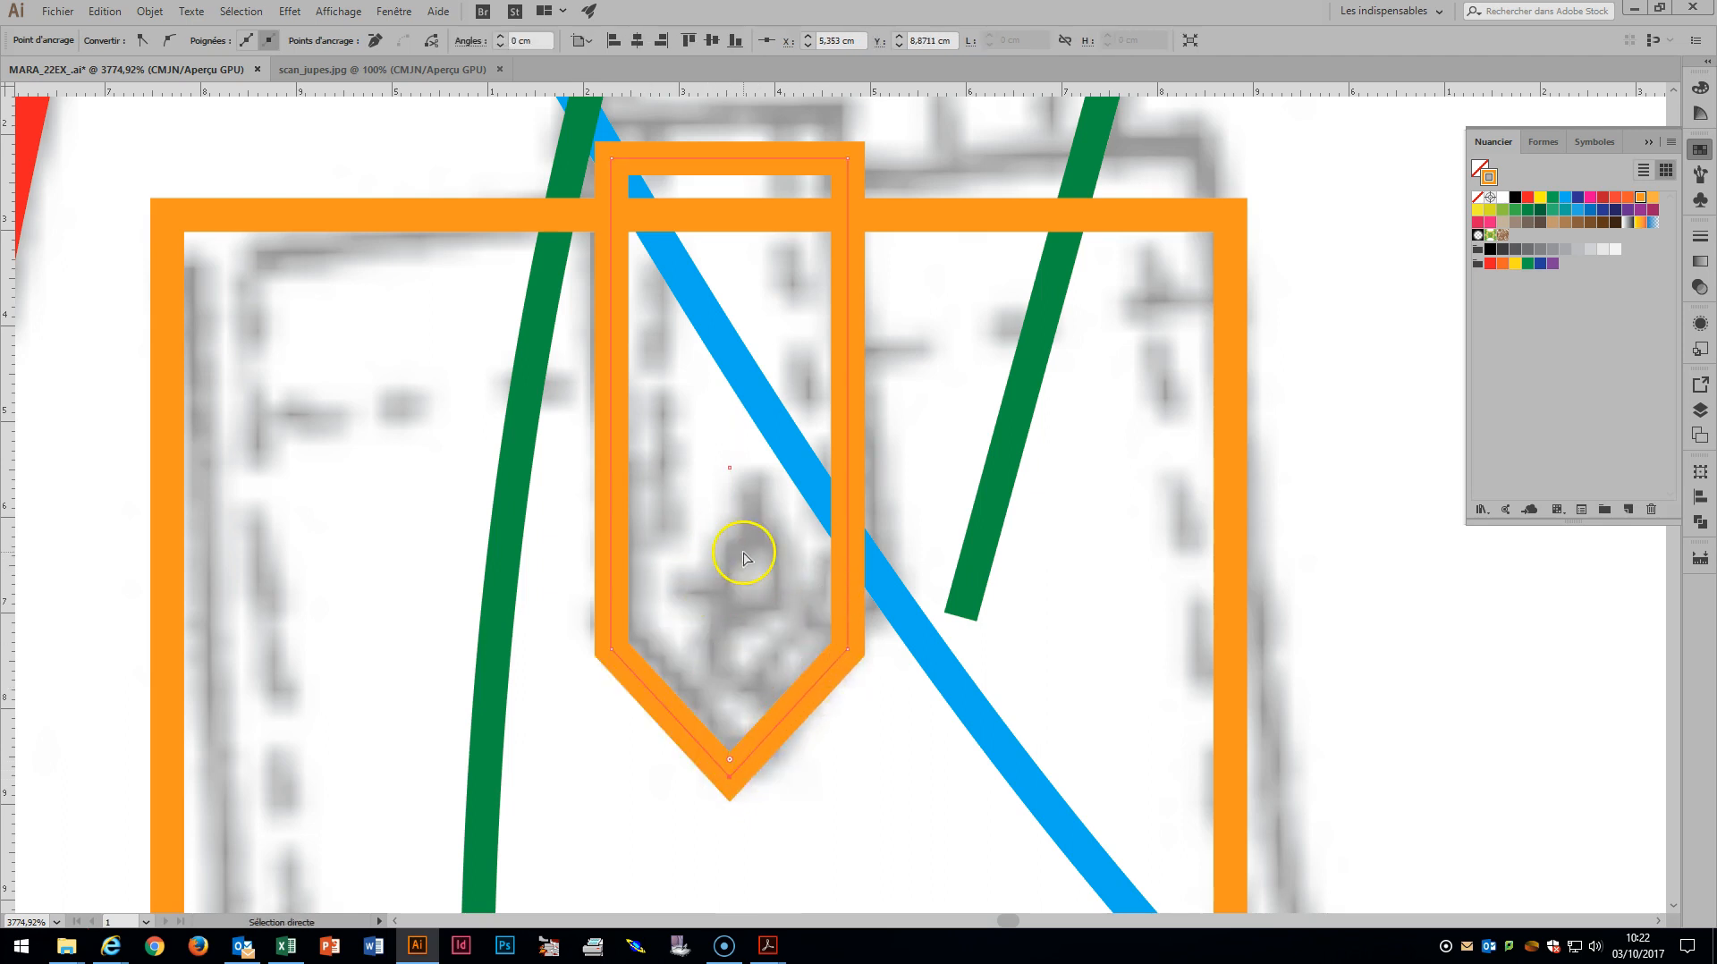
# Draw a circle about 0.07 cm wide near the tab's pointed end and set its stroke weight to 0.75 pt.
pyautogui.press('l')
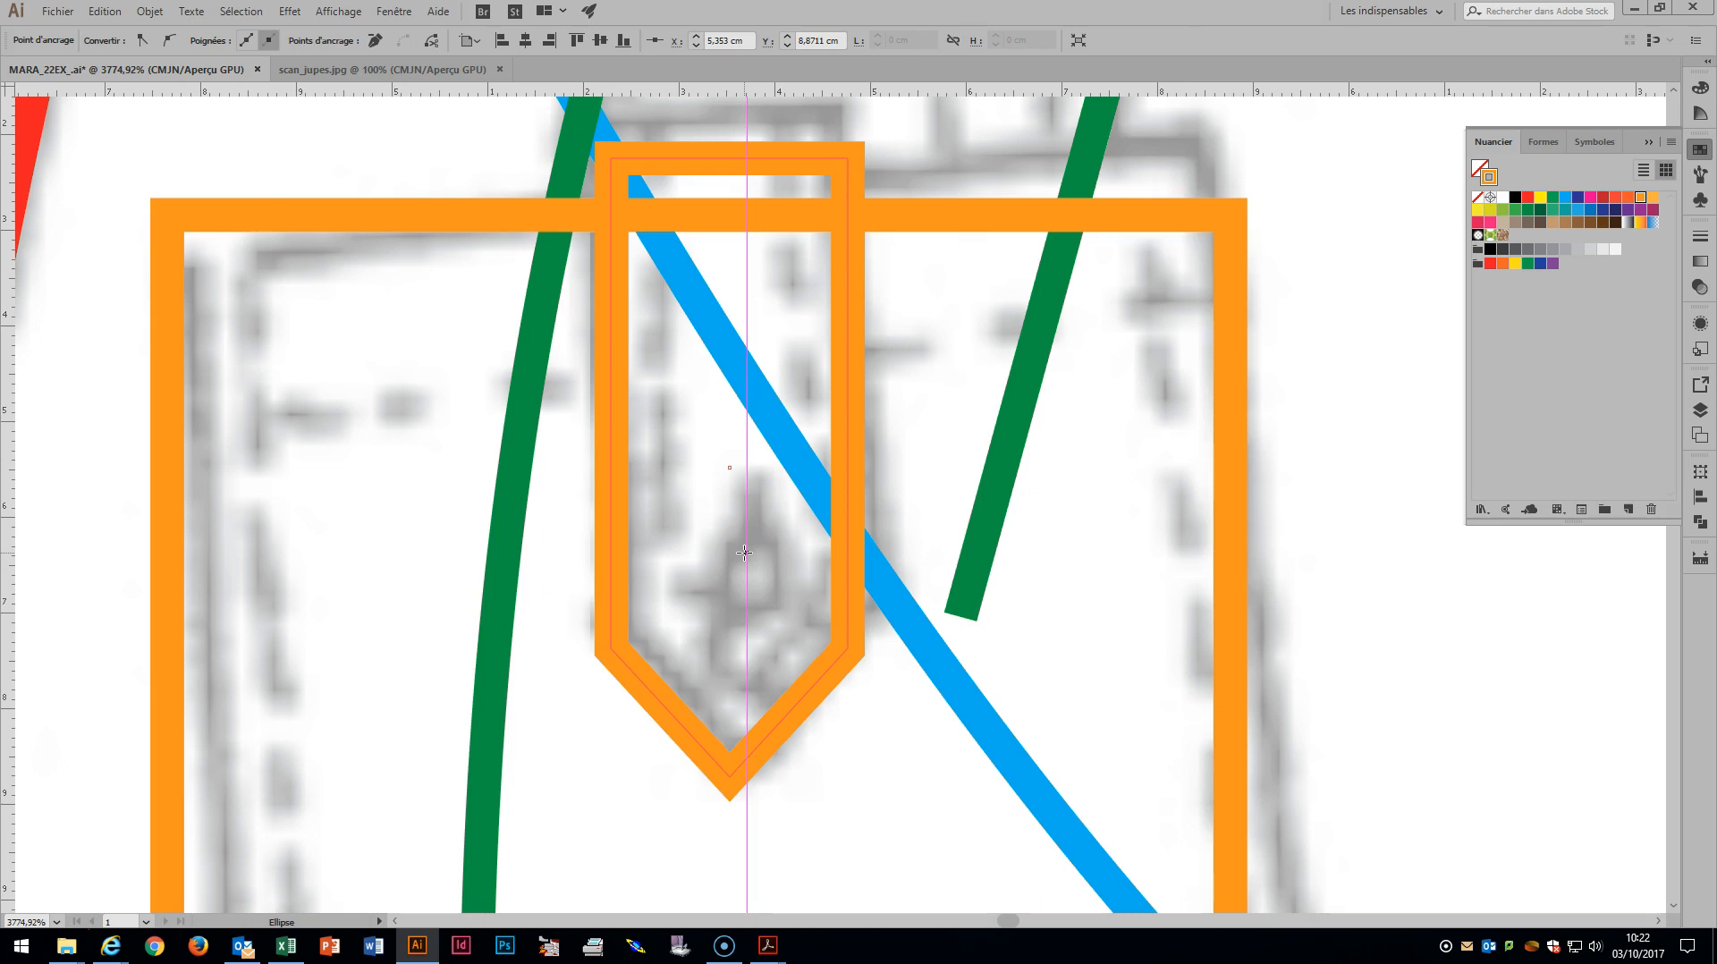
pyautogui.moveTo(729, 628); pyautogui.dragTo(763, 597)
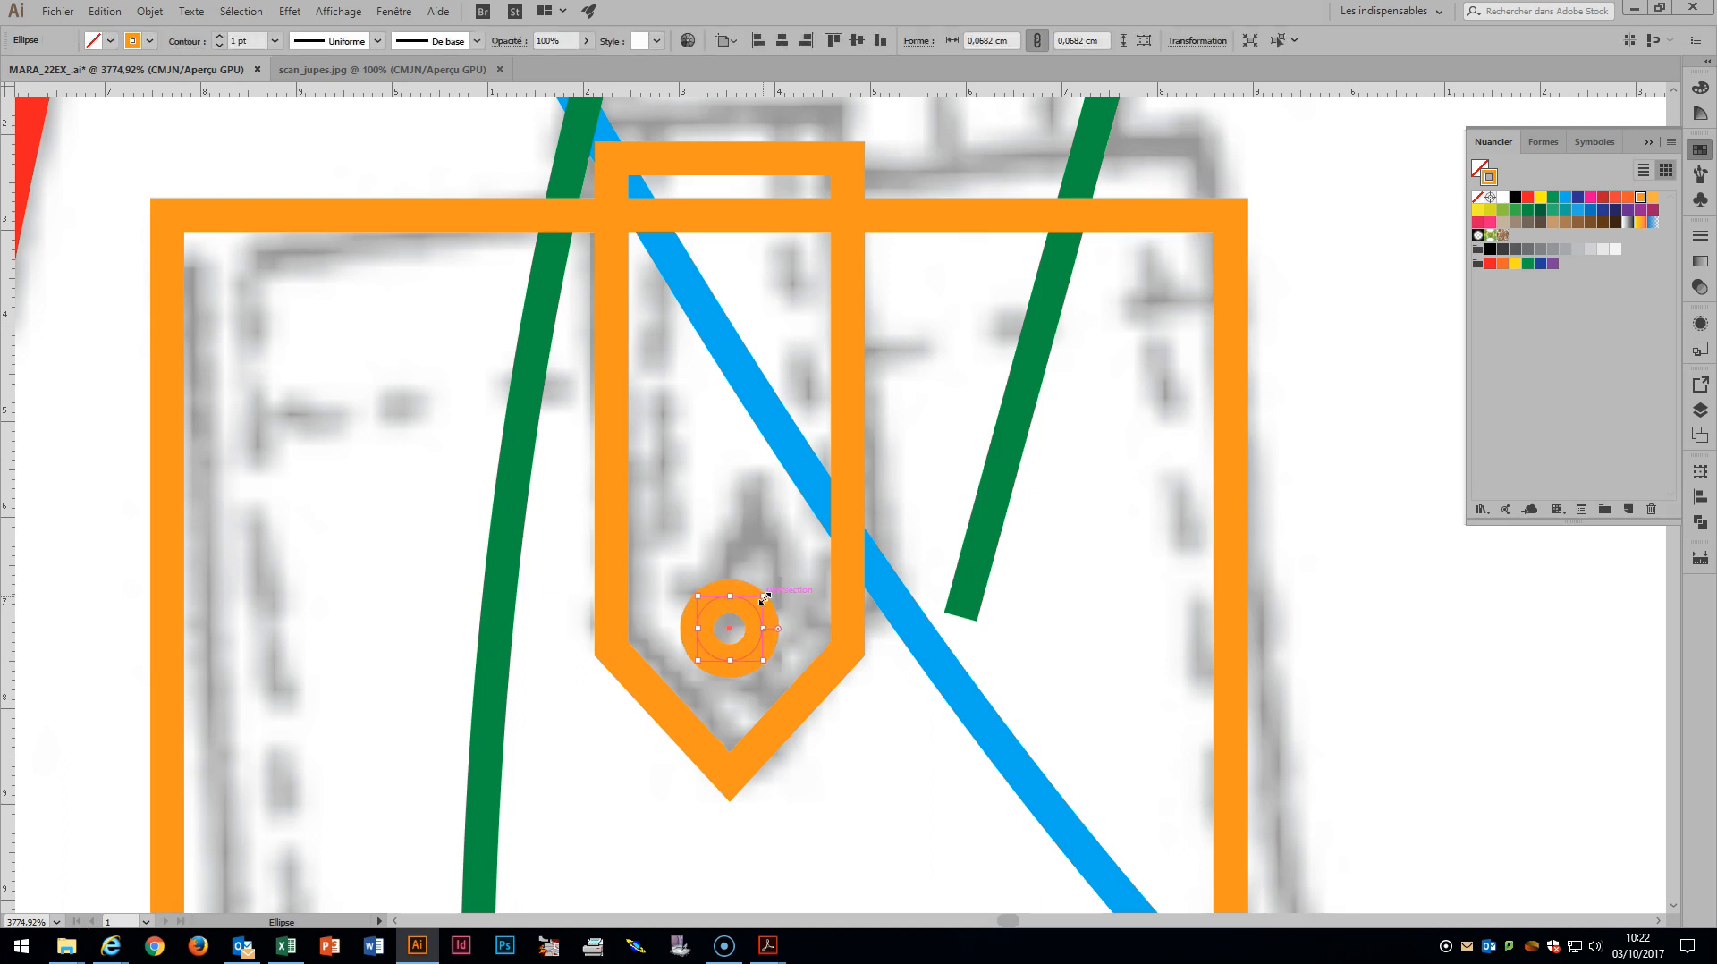
pyautogui.click(274, 40)
pyautogui.click(300, 101)
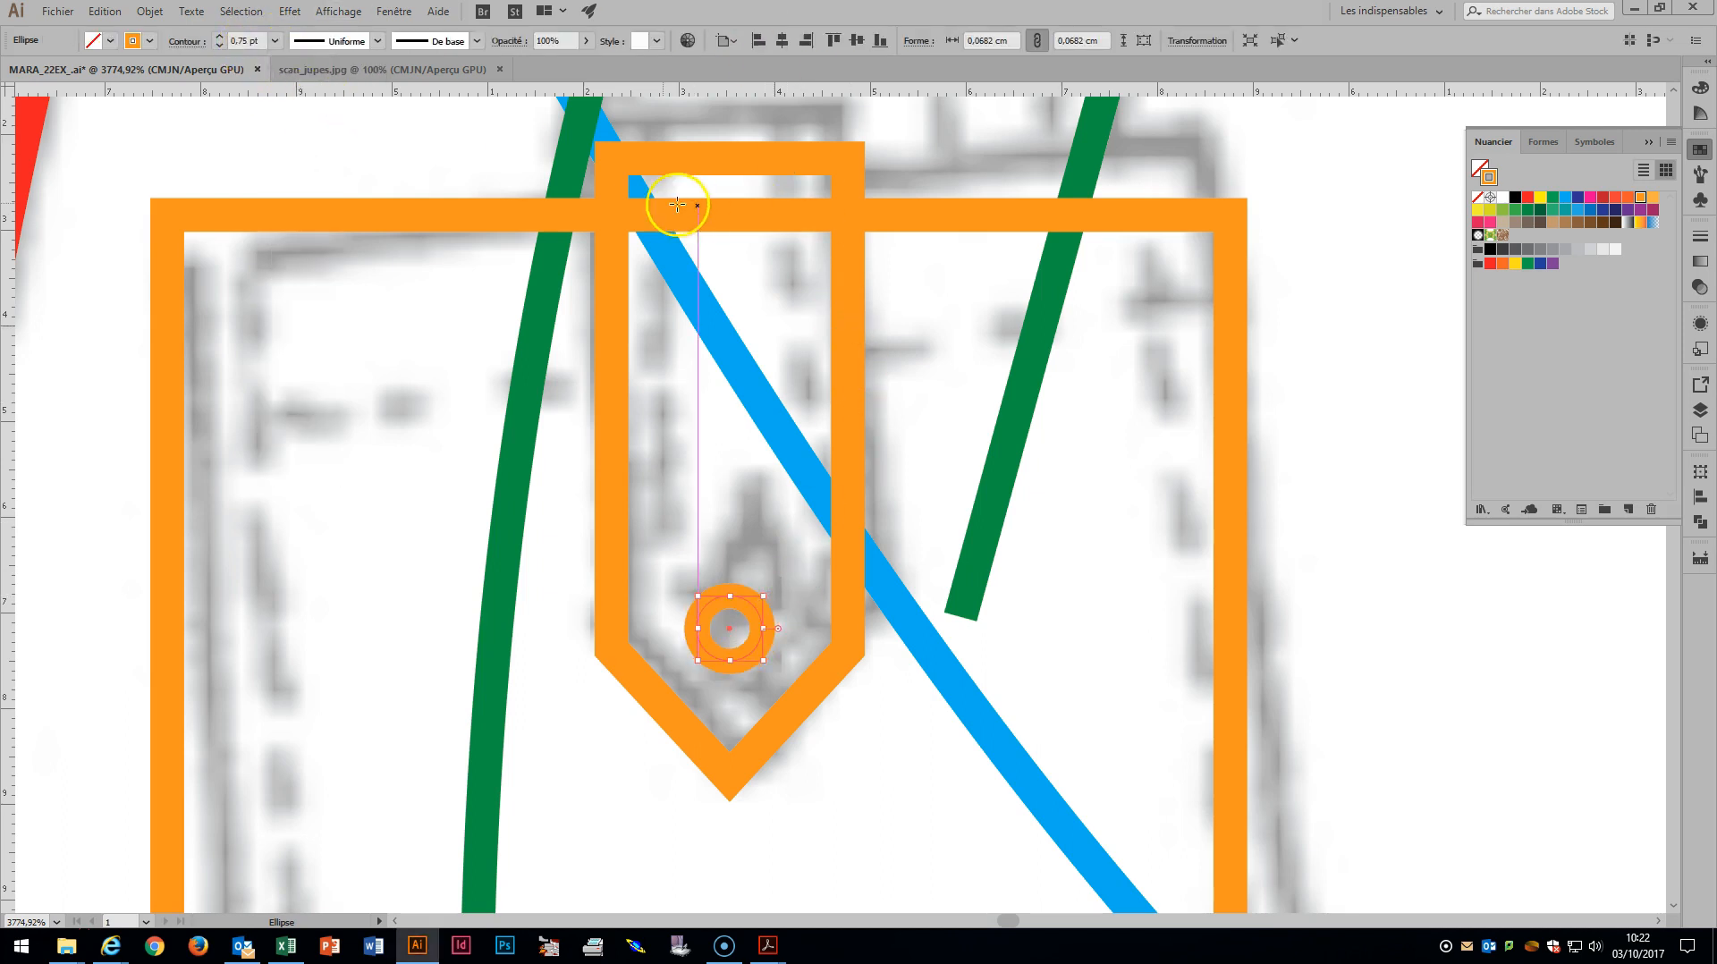
pyautogui.press('l')
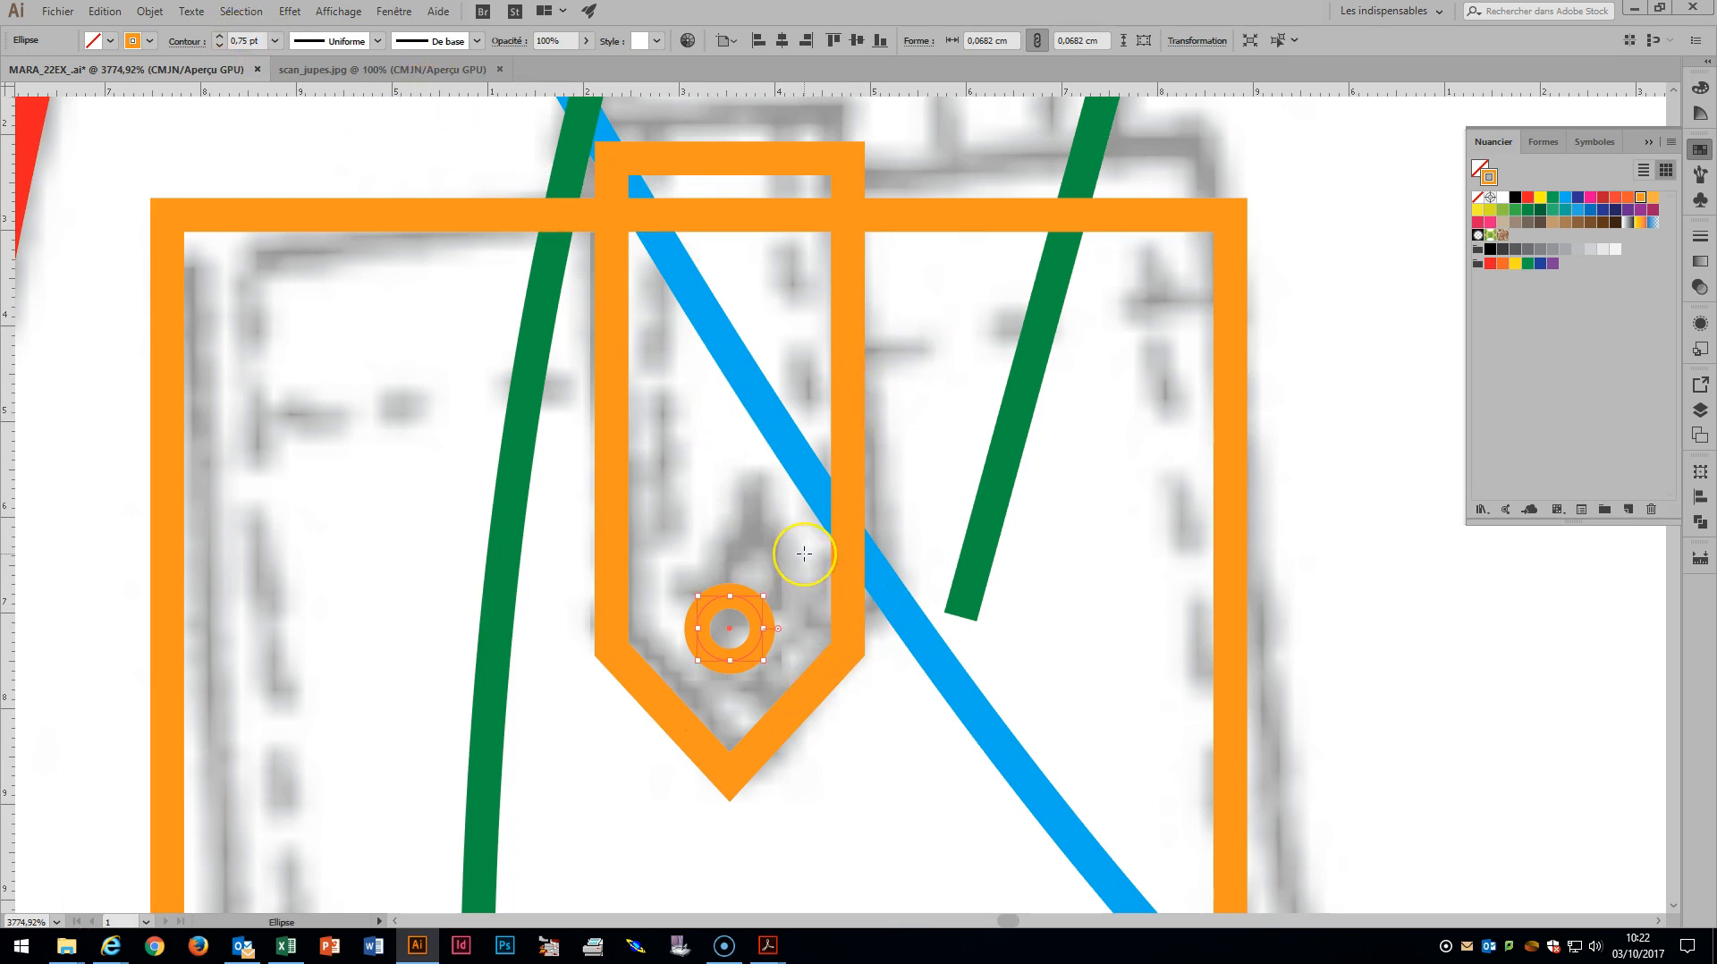
# Draw a round-capped vertical line above the tab's circle with the Pen tool, and shorten it from its upper end.
pyautogui.press('p')
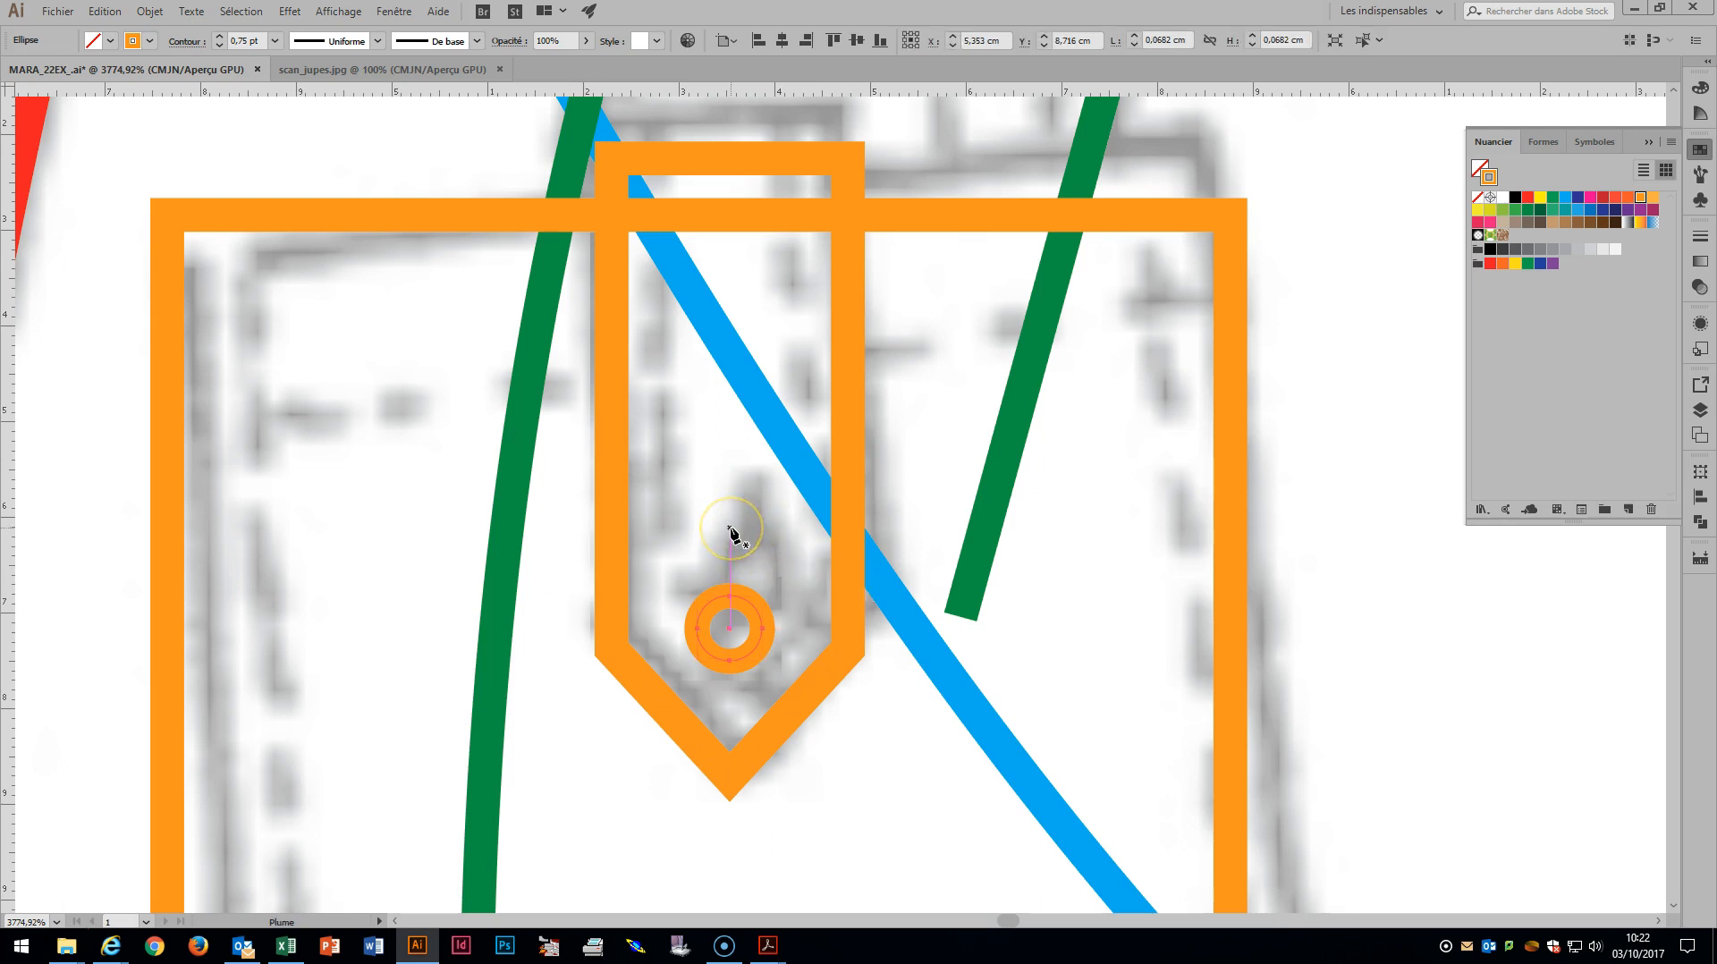
pyautogui.click(730, 595)
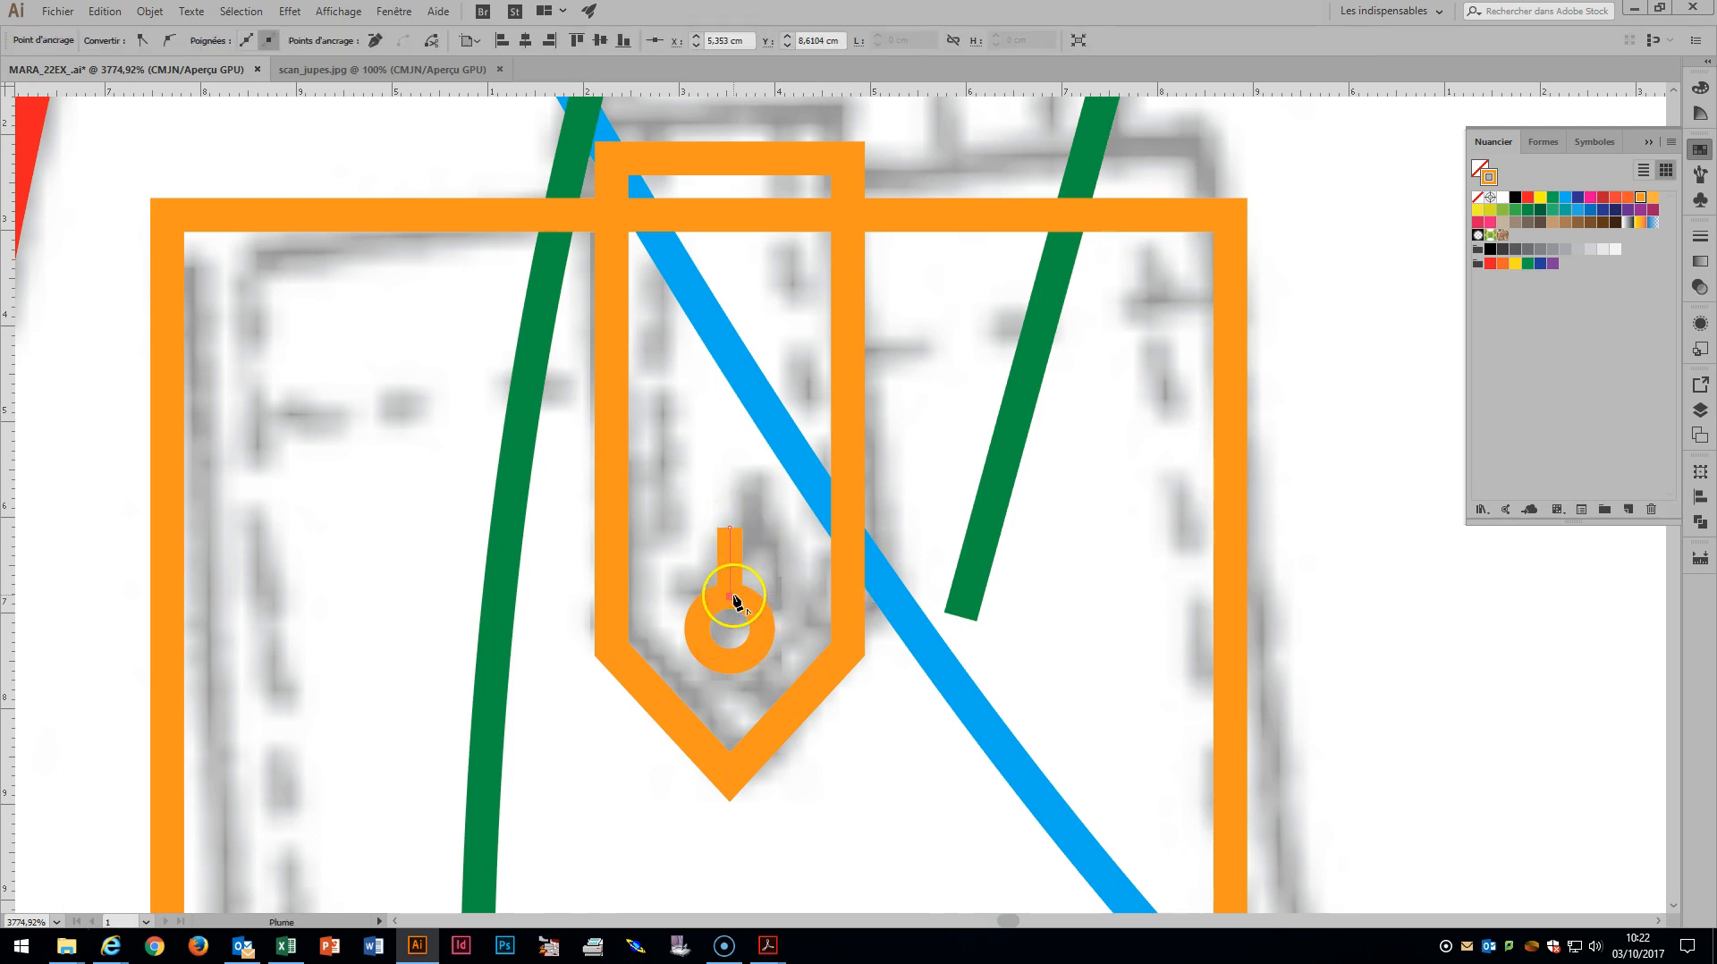
pyautogui.press('a')
pyautogui.click(1640, 197)
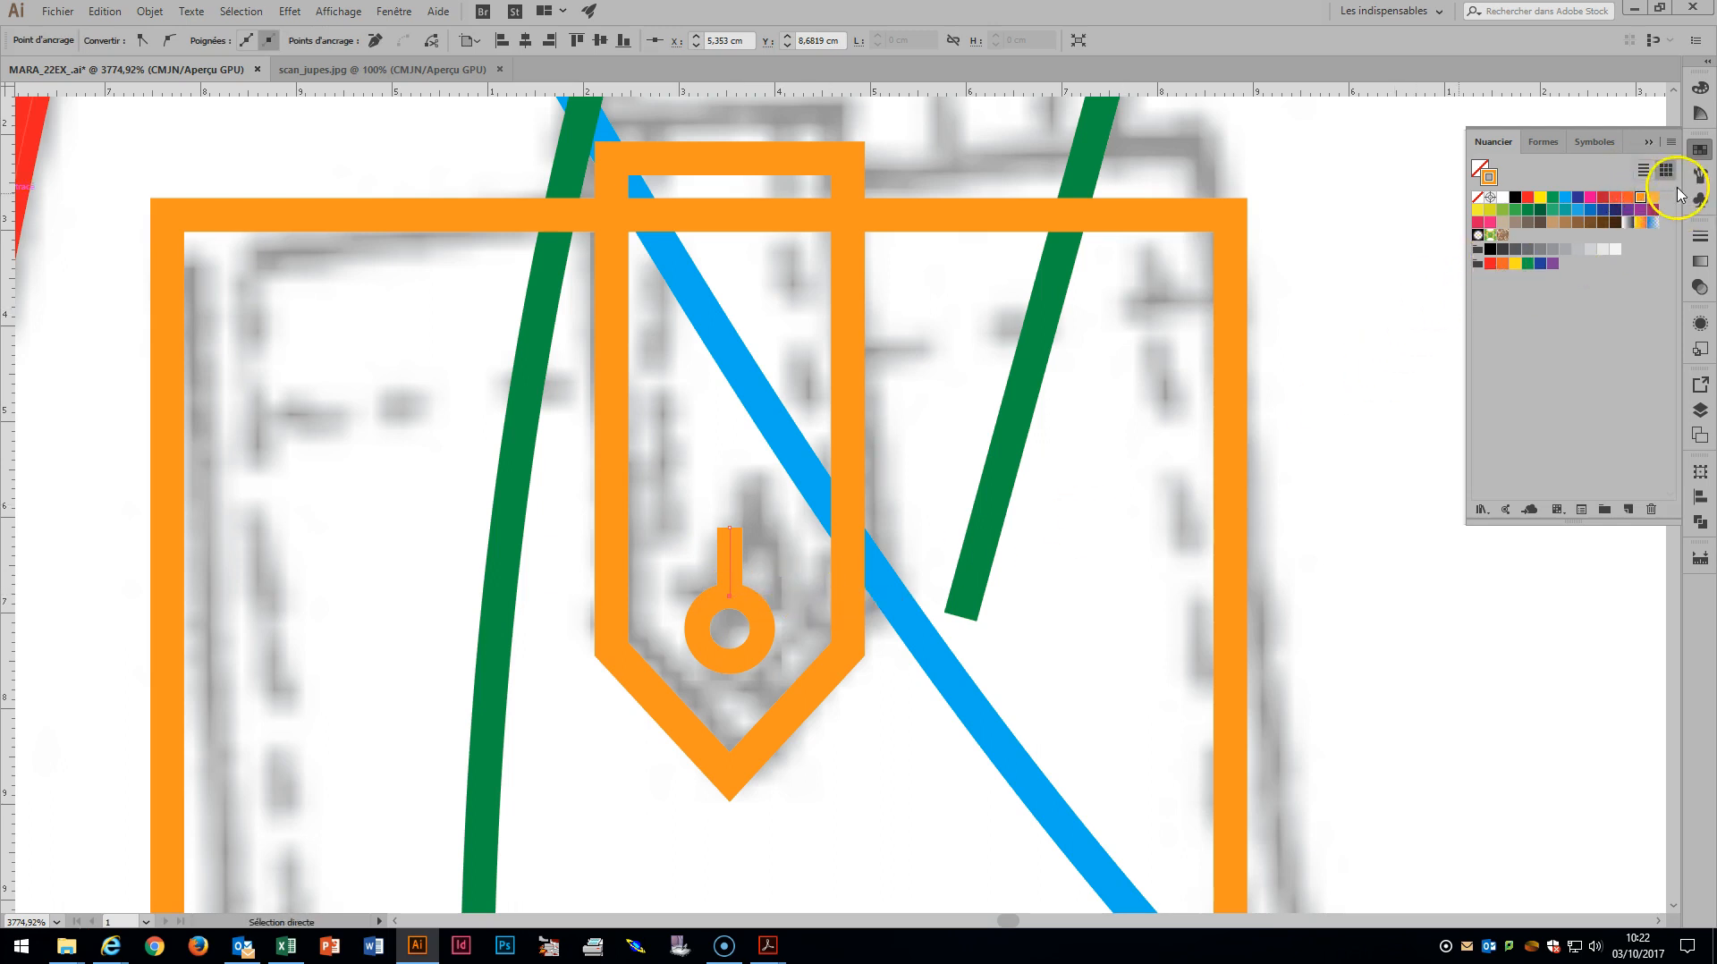
pyautogui.click(1702, 237)
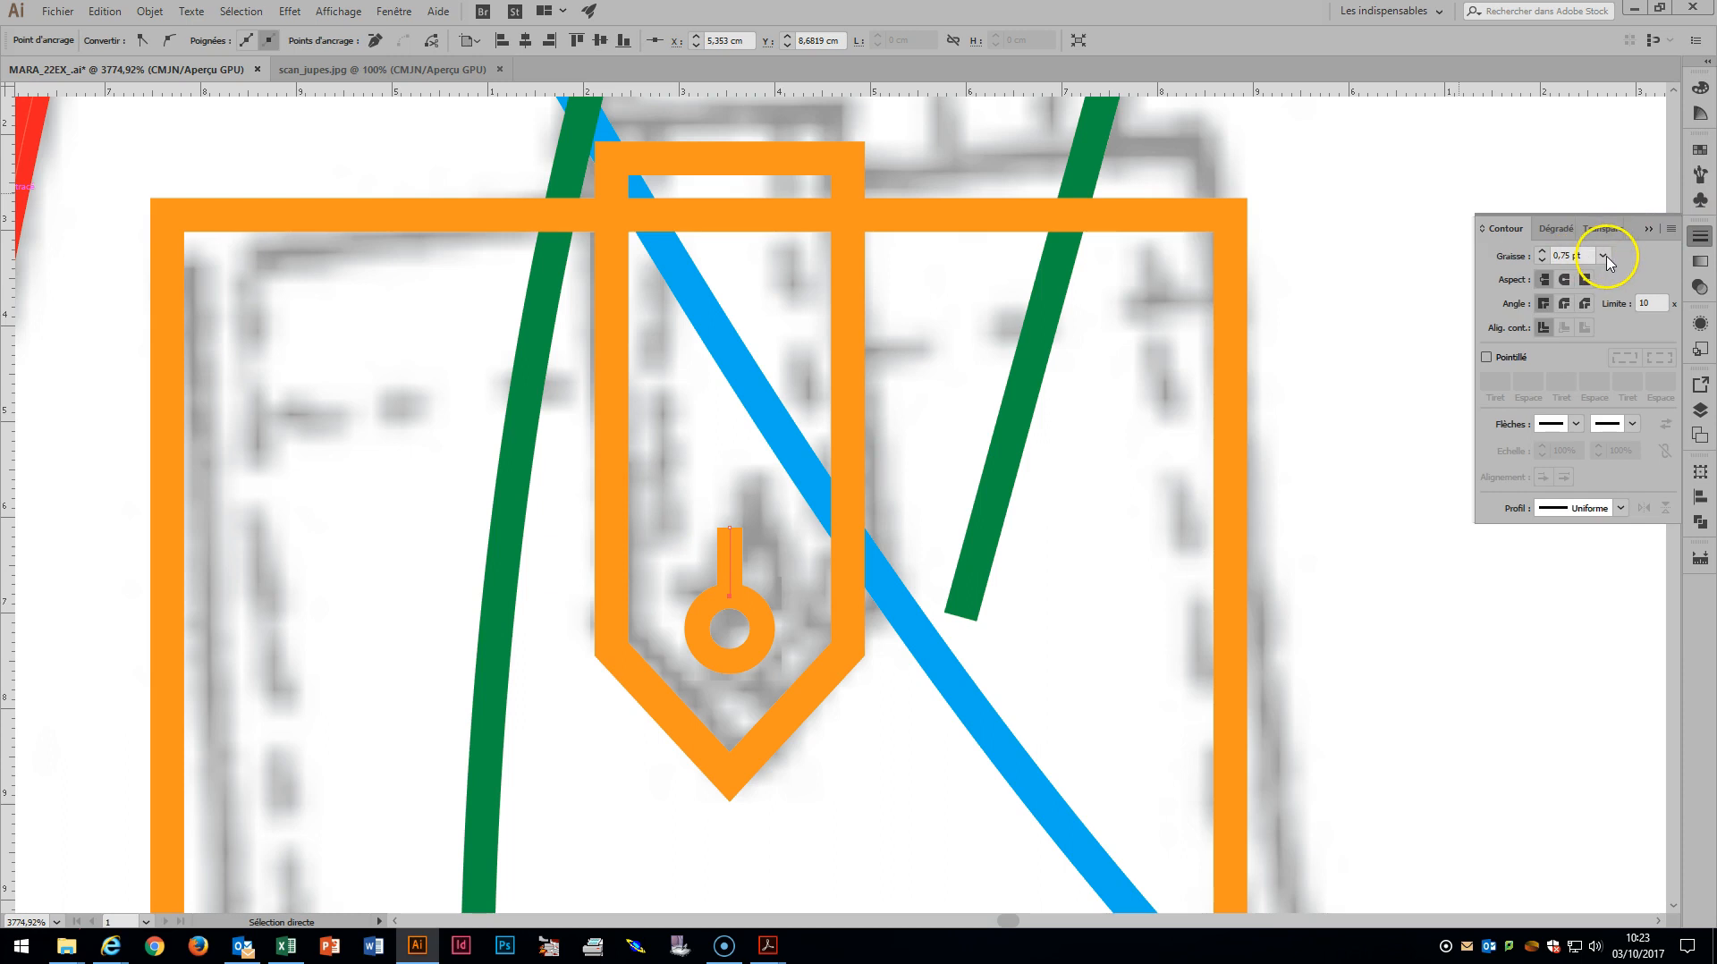
pyautogui.press('+')
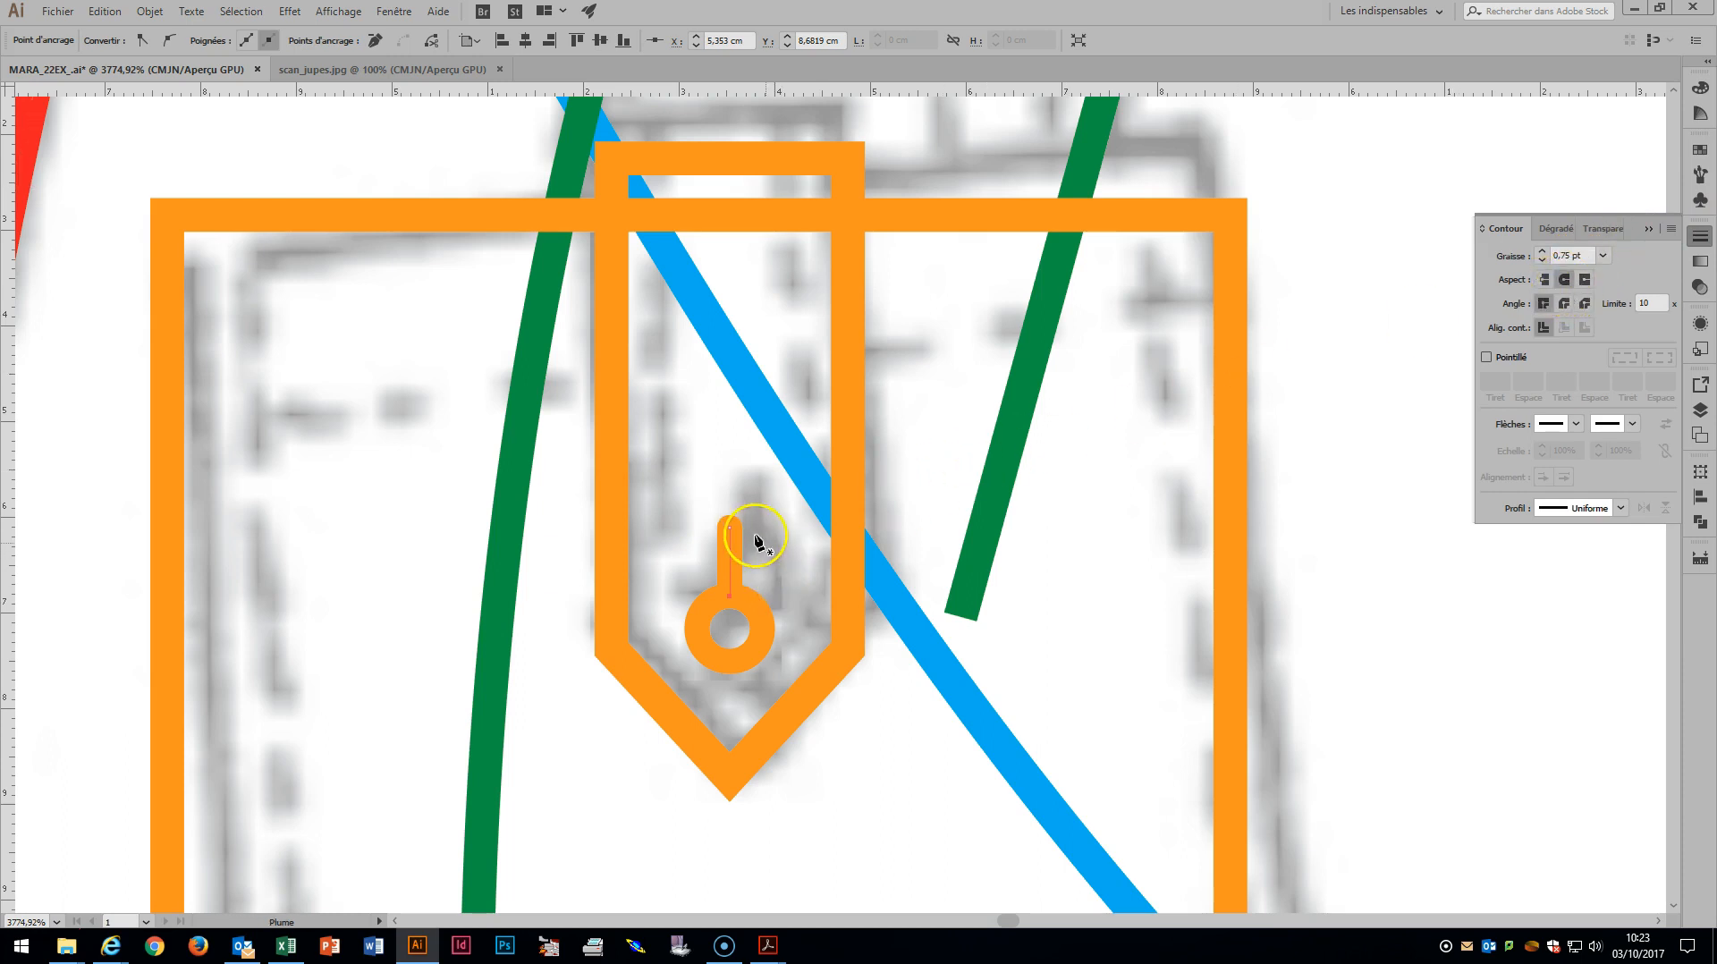
pyautogui.click(732, 534)
pyautogui.moveTo(732, 537); pyautogui.dragTo(730, 543)
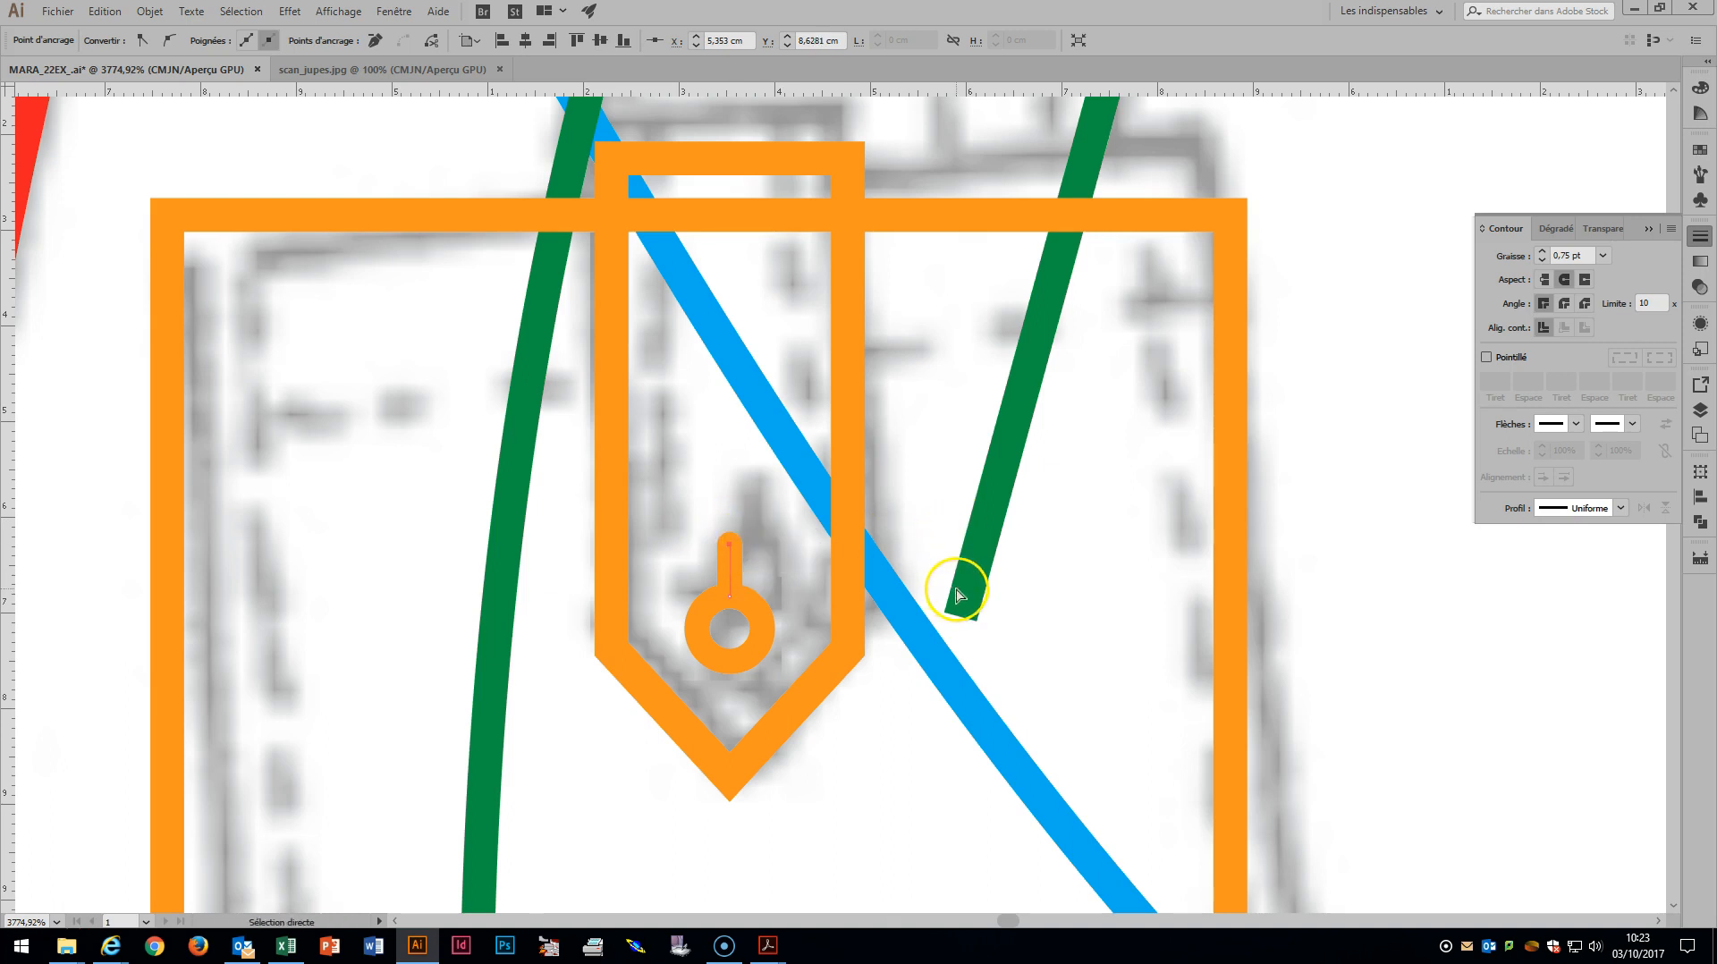
# Try to align the tab's circle and short line on their horizontal centres, and undo the alignment.
pyautogui.hotkey('ctrl', '-')
pyautogui.hotkey('ctrl', '-')
pyautogui.hotkey('ctrl', '-')
pyautogui.hotkey('ctrl', '-')
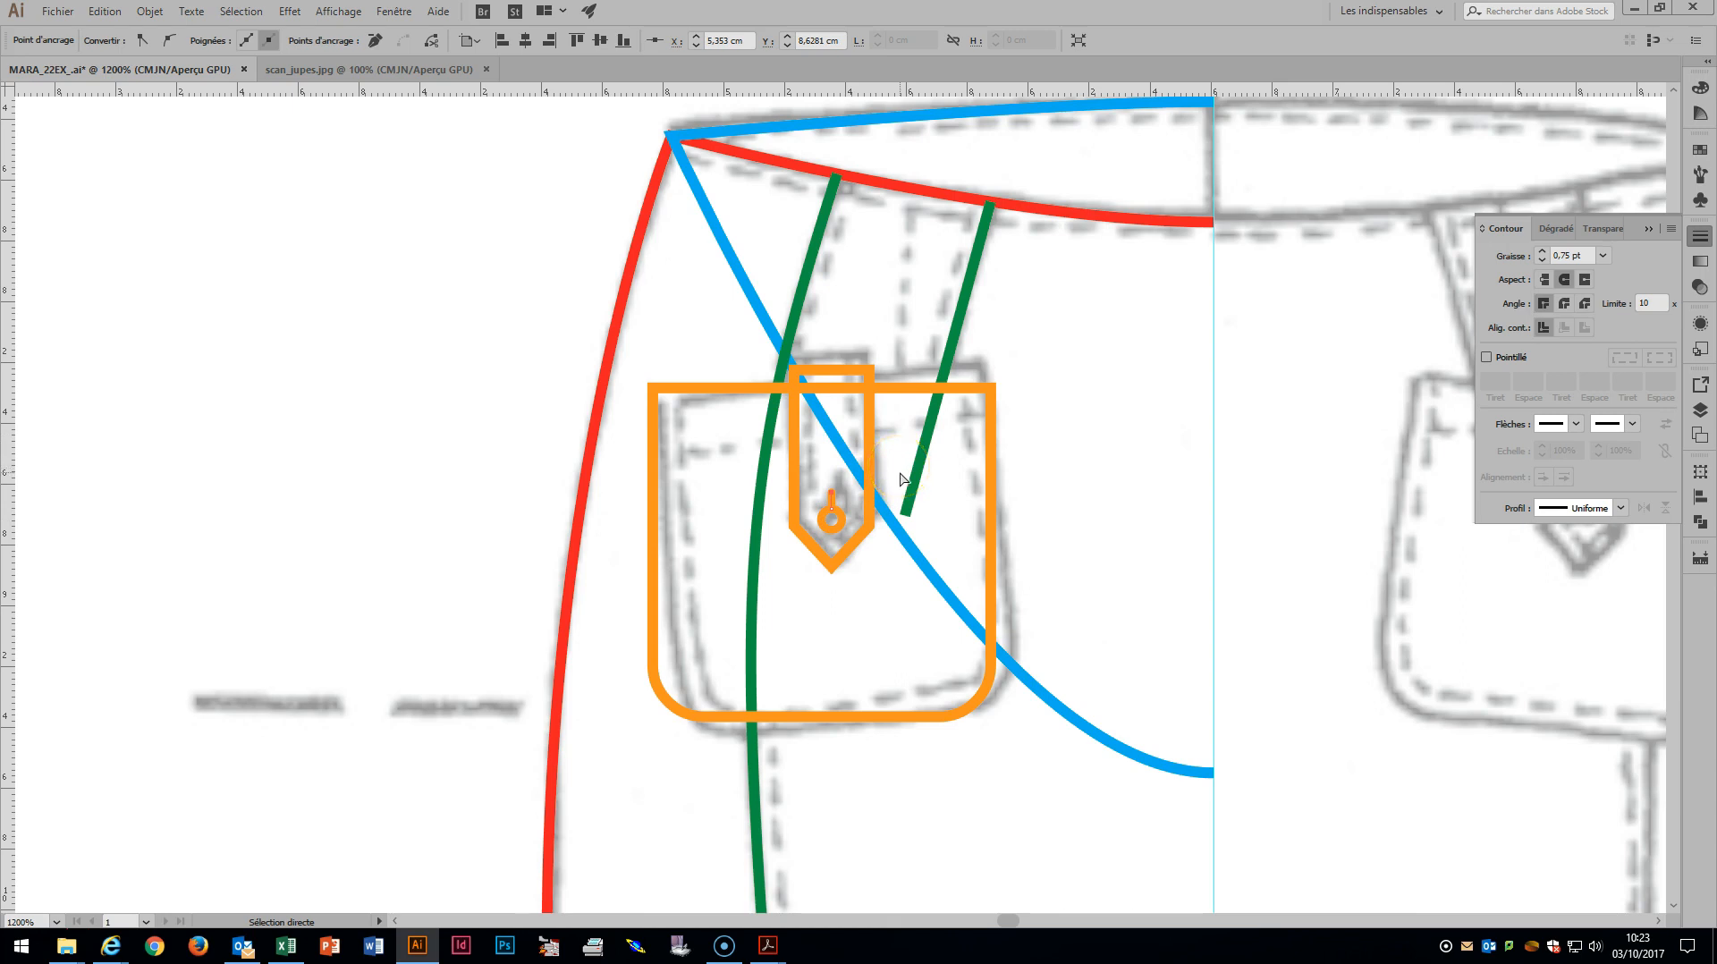
pyautogui.click(838, 529)
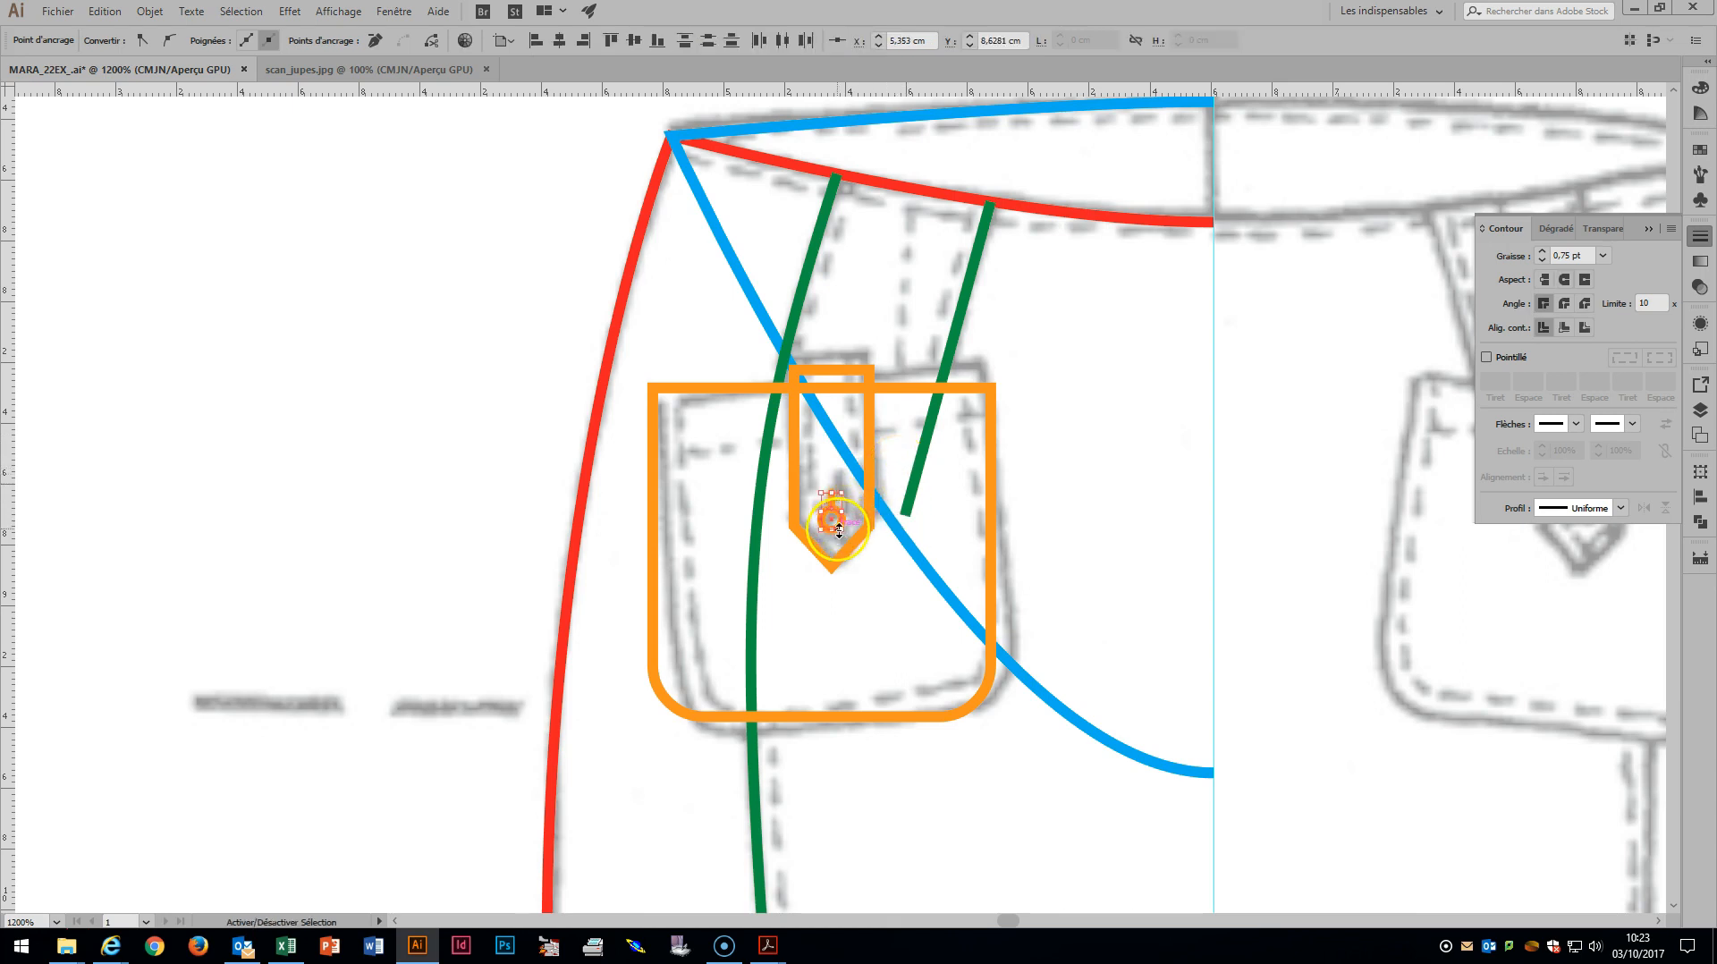
pyautogui.click(559, 40)
pyautogui.hotkey('ctrl', 'z')
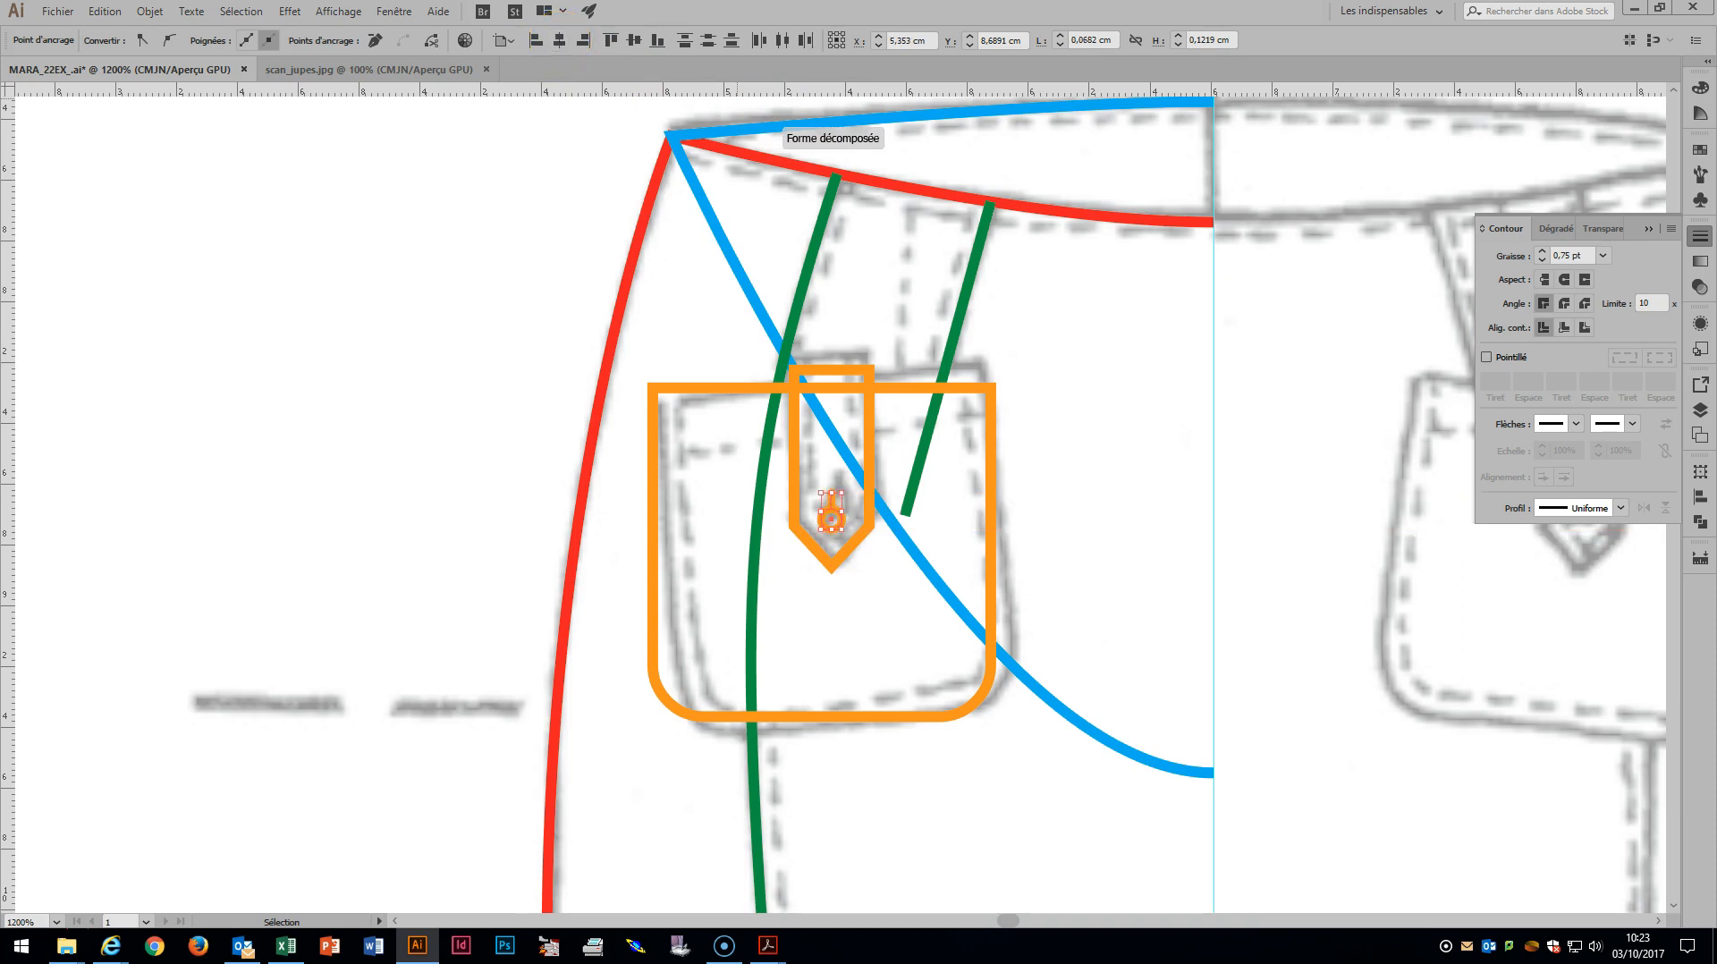
# Align the tab's circle and short line on their horizontal centres relative to the selection, and group them as one buttonhole.
pyautogui.click(506, 41)
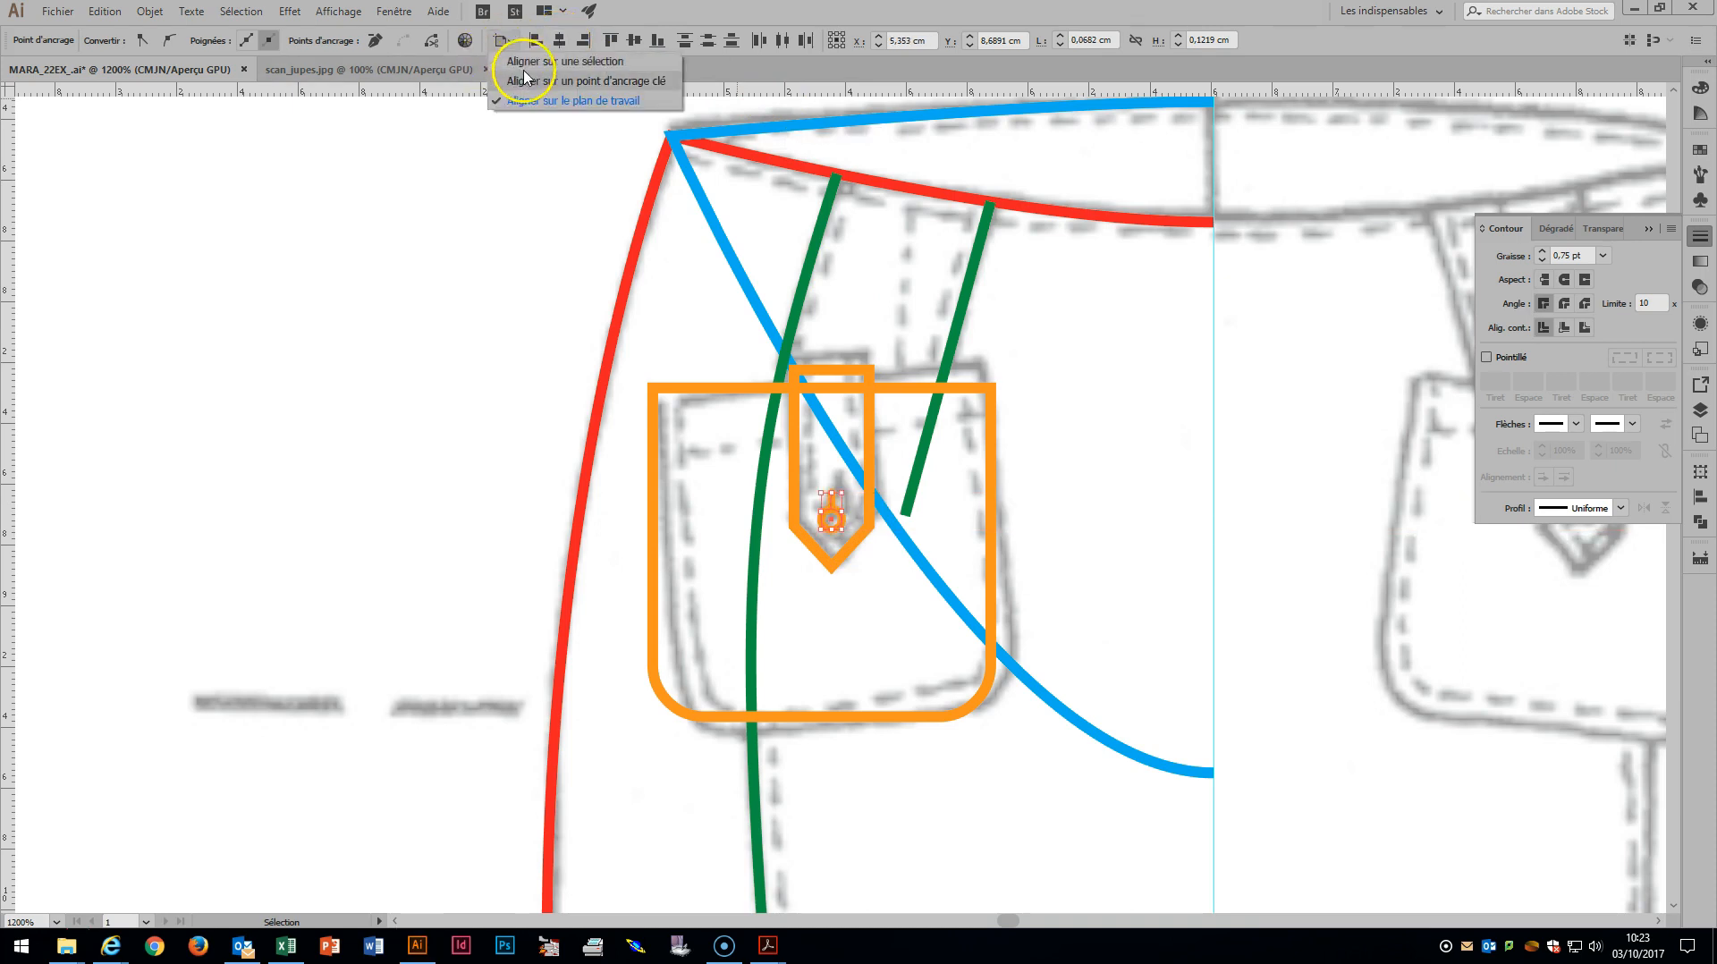
pyautogui.click(518, 98)
pyautogui.click(785, 458)
pyautogui.click(835, 504)
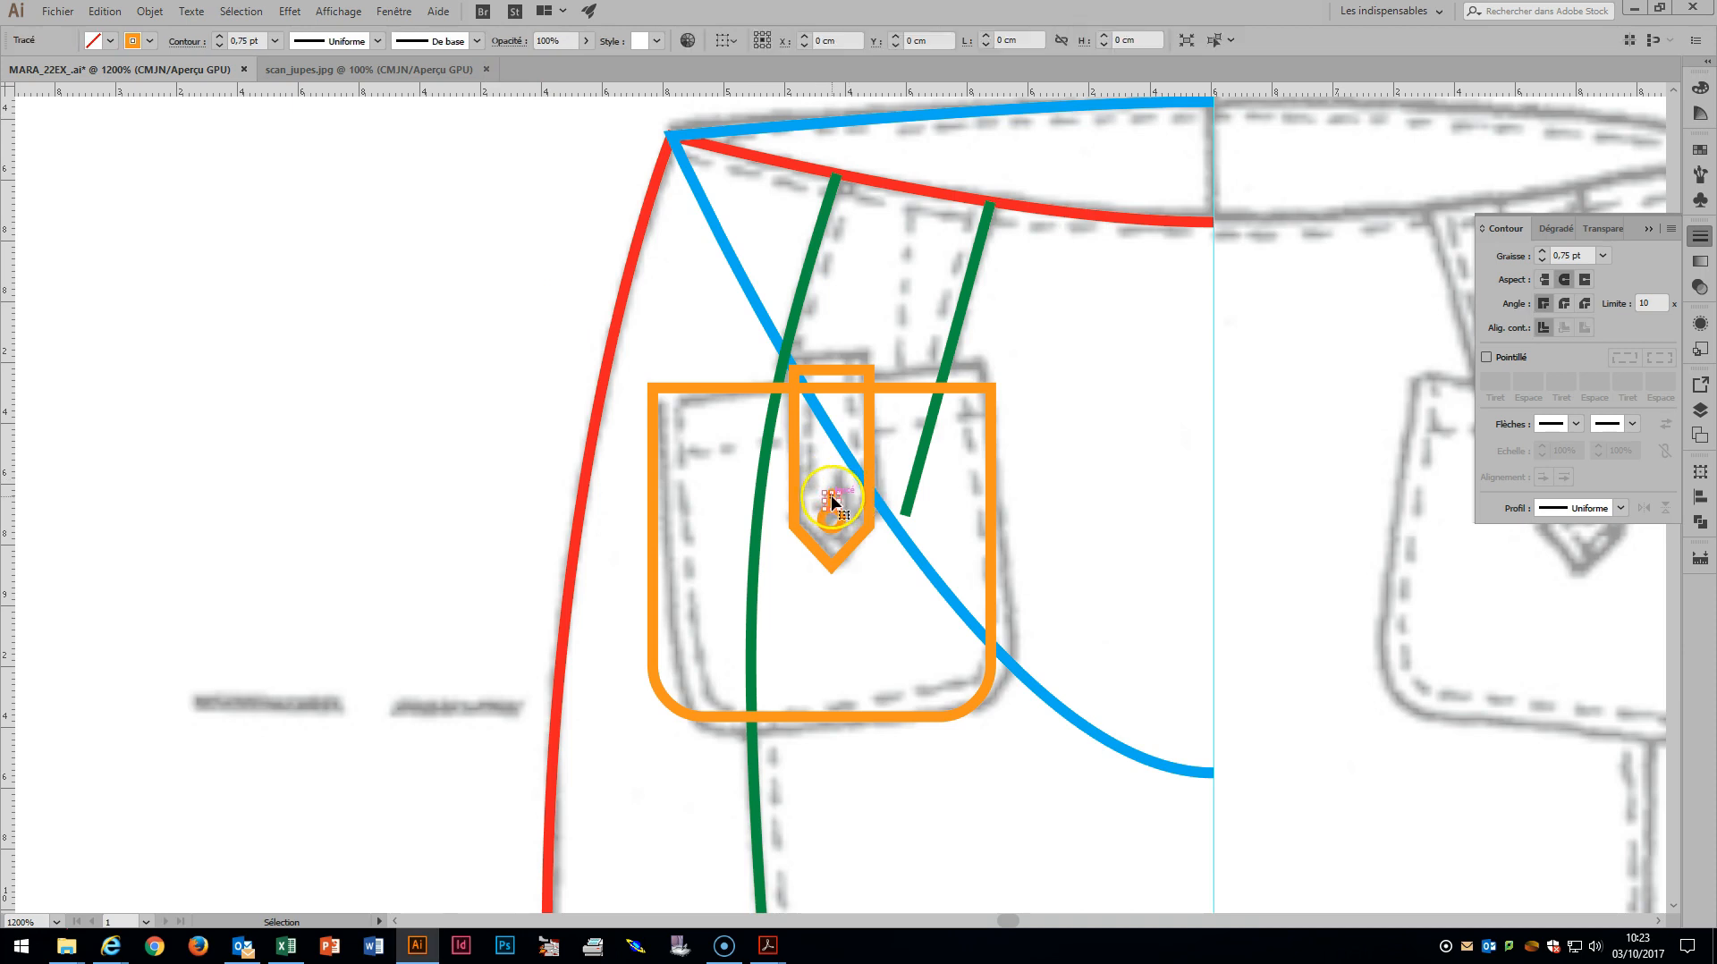
pyautogui.keyDown('shift'); pyautogui.click(837, 526); pyautogui.keyUp('shift')
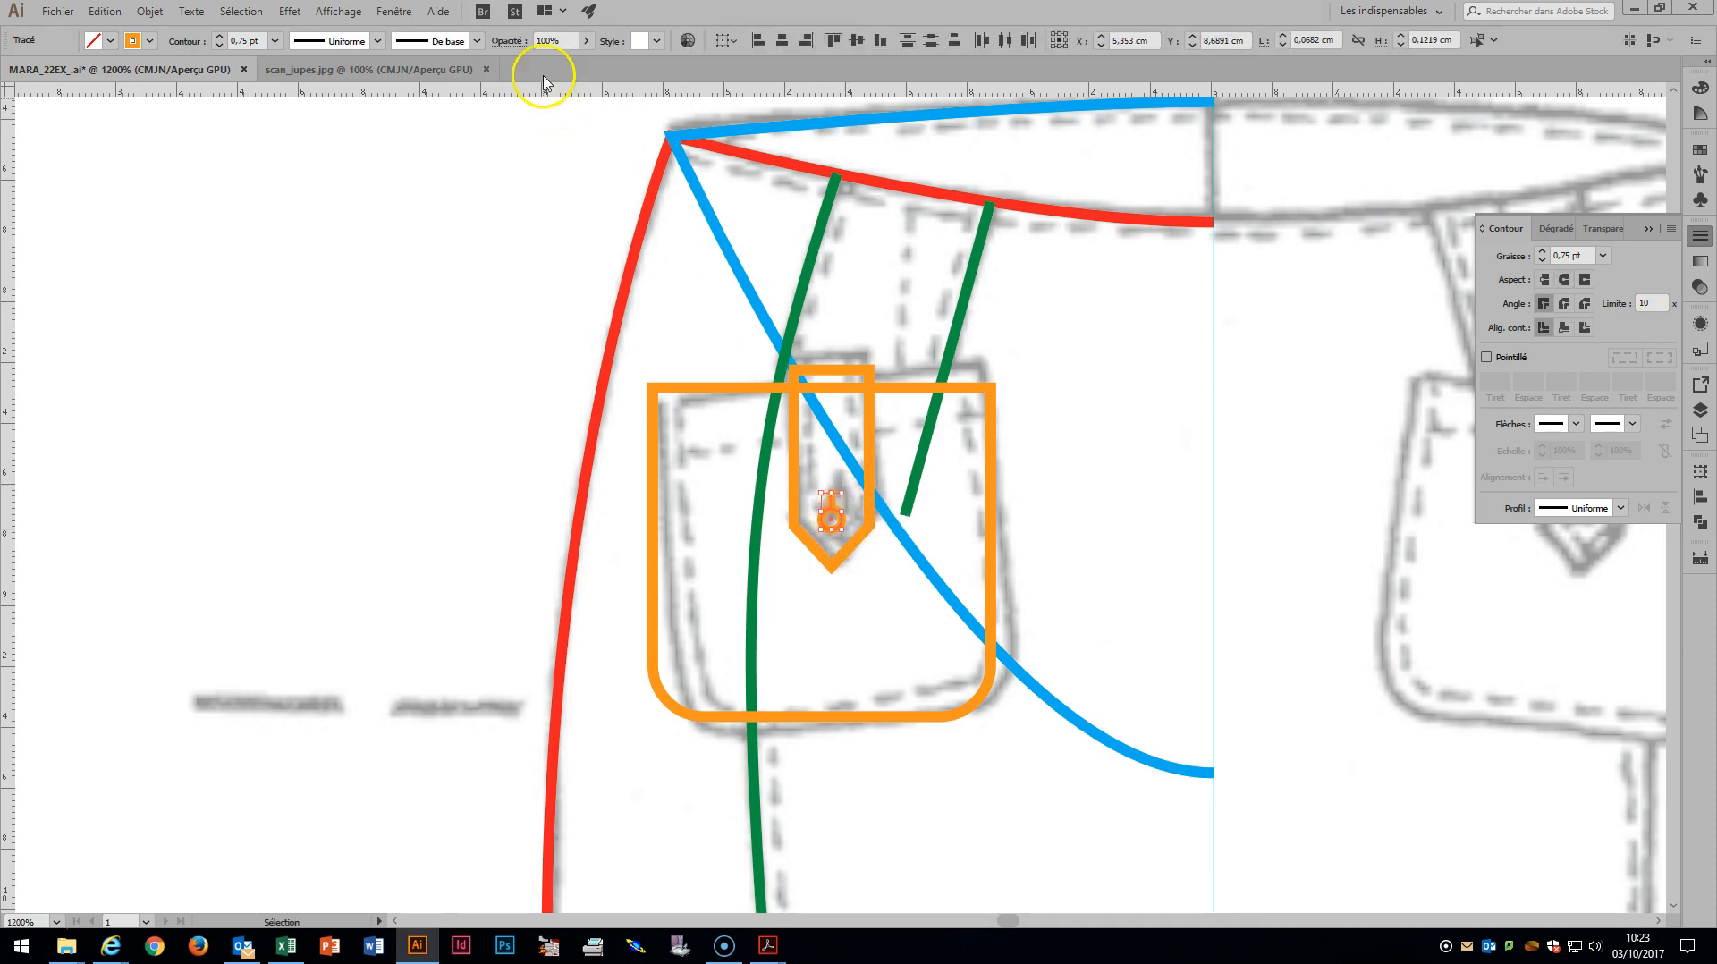
pyautogui.click(787, 43)
pyautogui.hotkey('ctrl', 'g')
pyautogui.press('v')
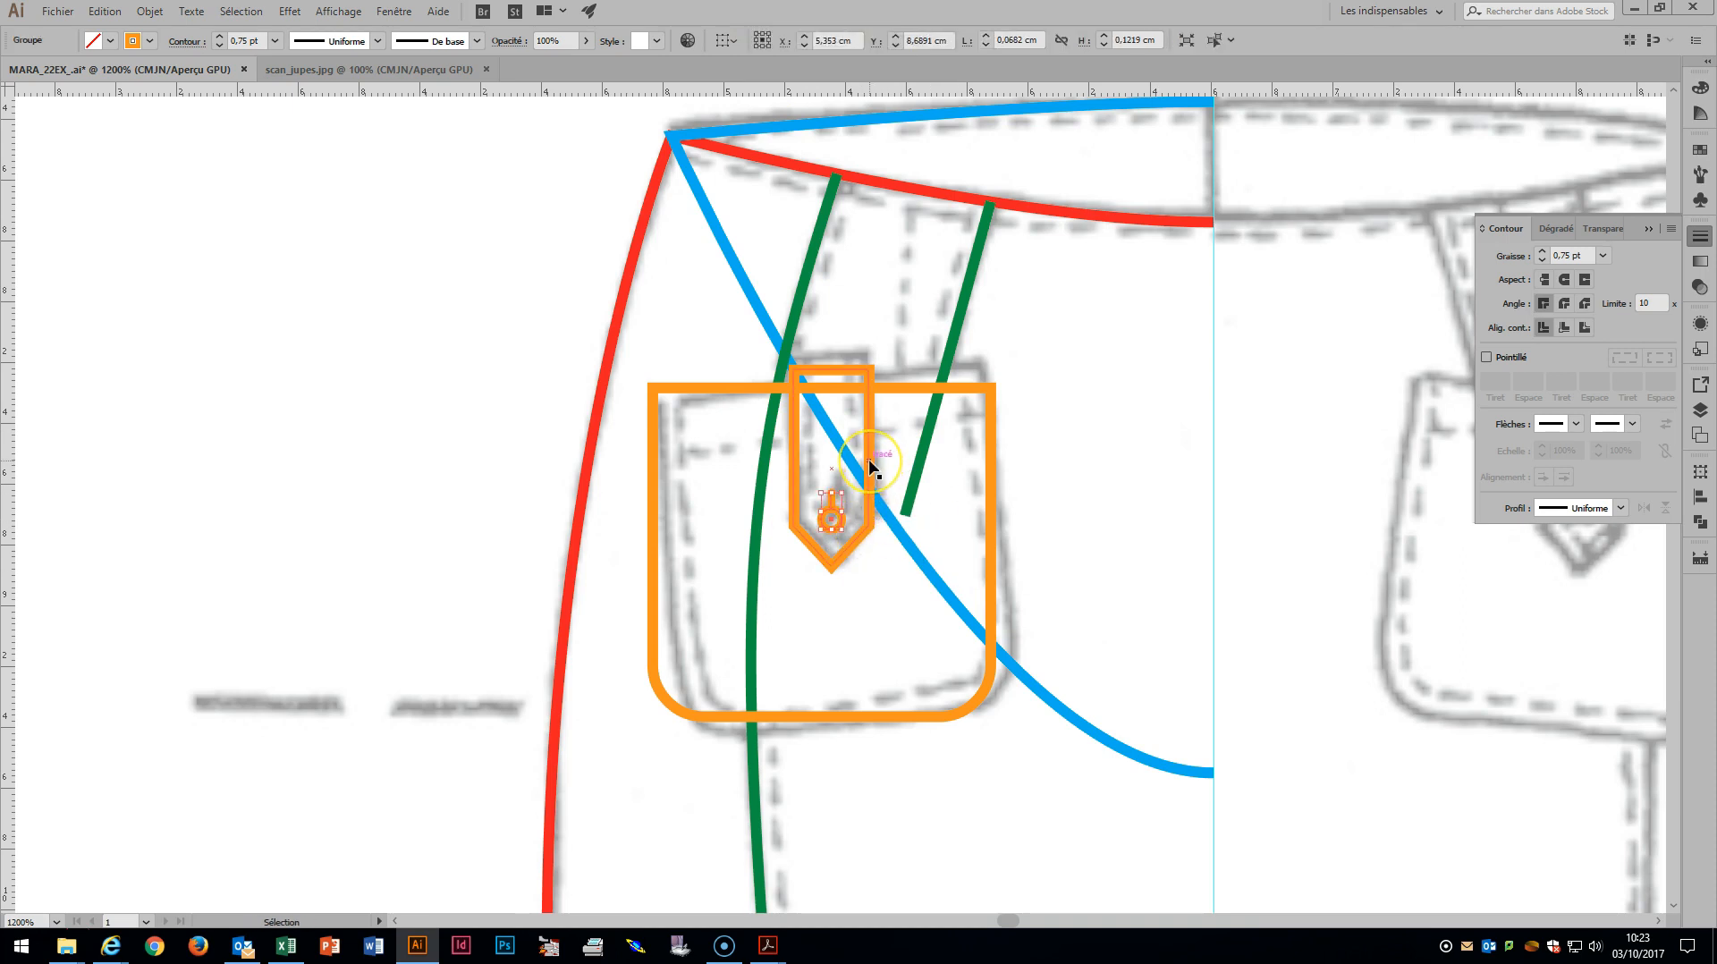
# Centre the buttonhole group, tab outline and pocket outline horizontally on one another, aligning relative to the selection.
pyautogui.keyDown('shift'); pyautogui.click(871, 463); pyautogui.keyUp('shift')
pyautogui.keyDown('shift'); pyautogui.click(989, 486); pyautogui.keyUp('shift')
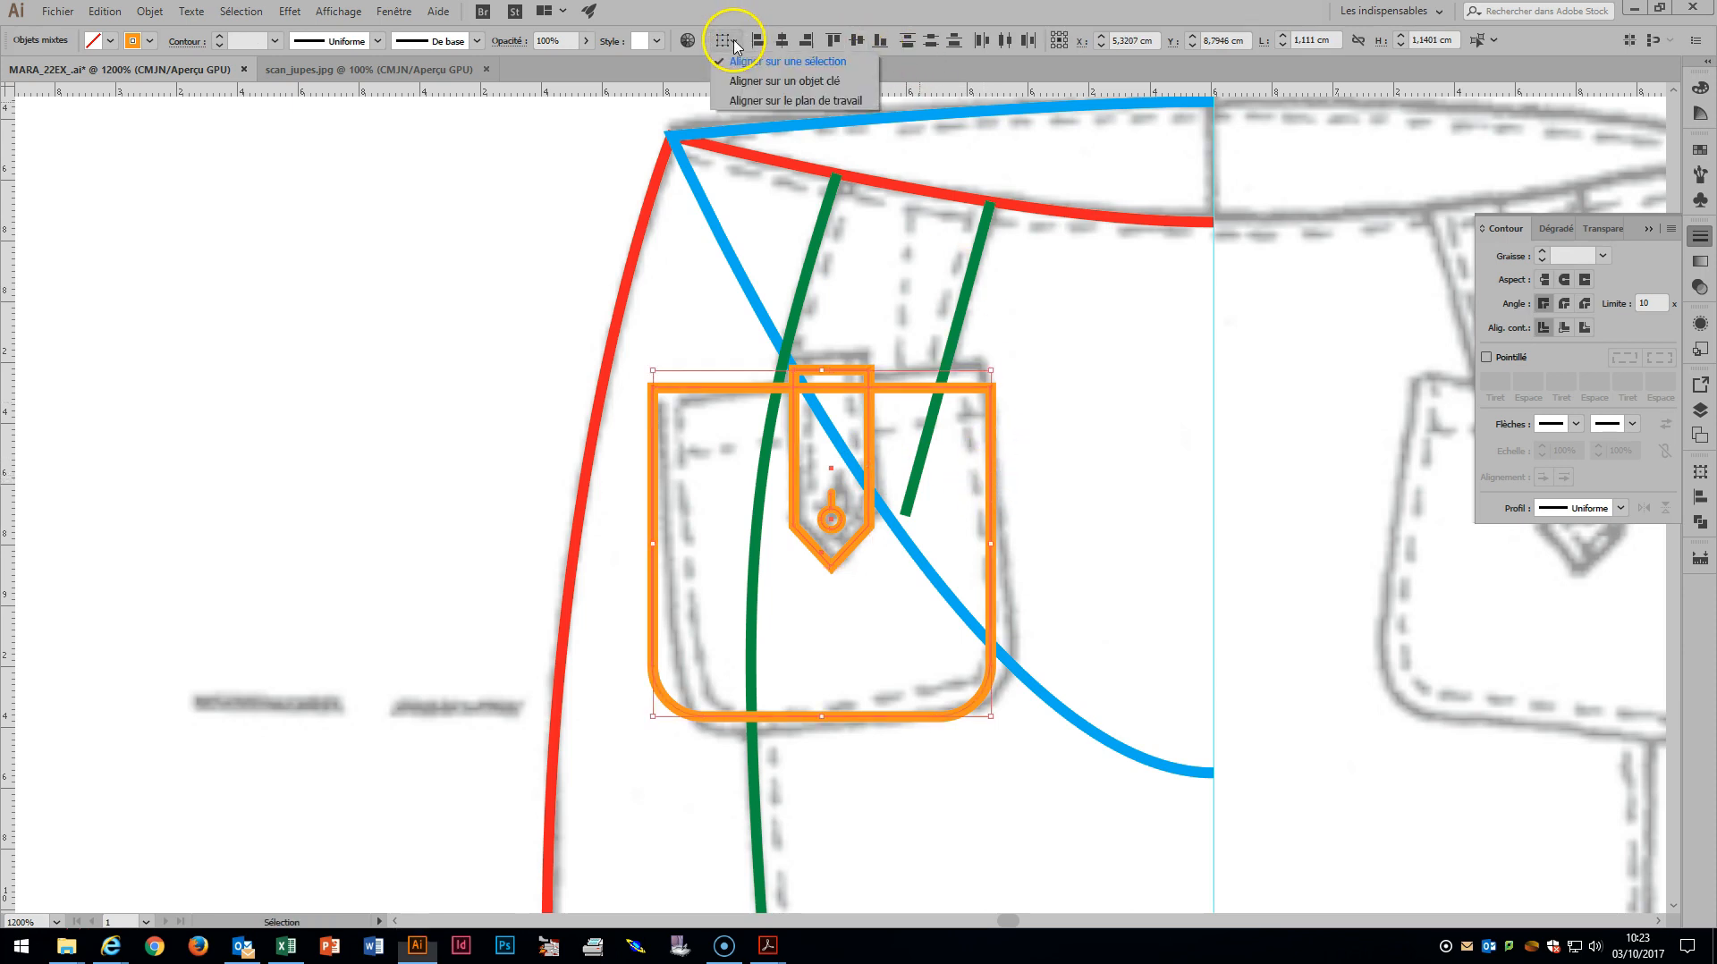
pyautogui.click(783, 42)
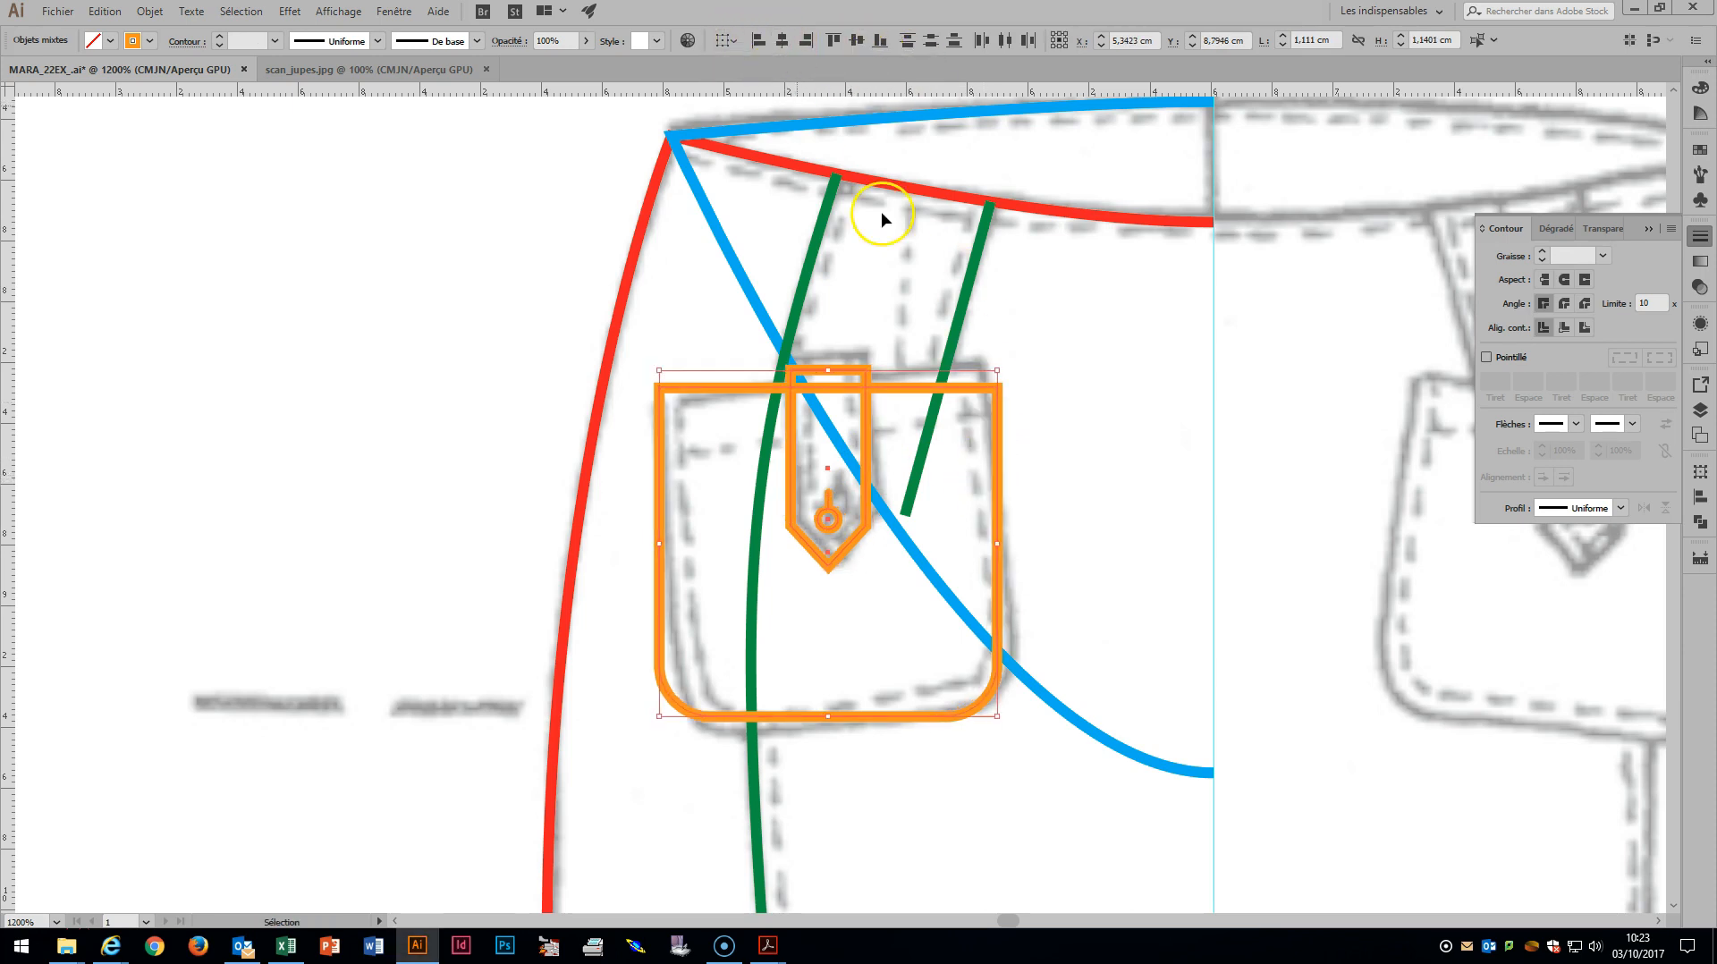
pyautogui.click(1114, 410)
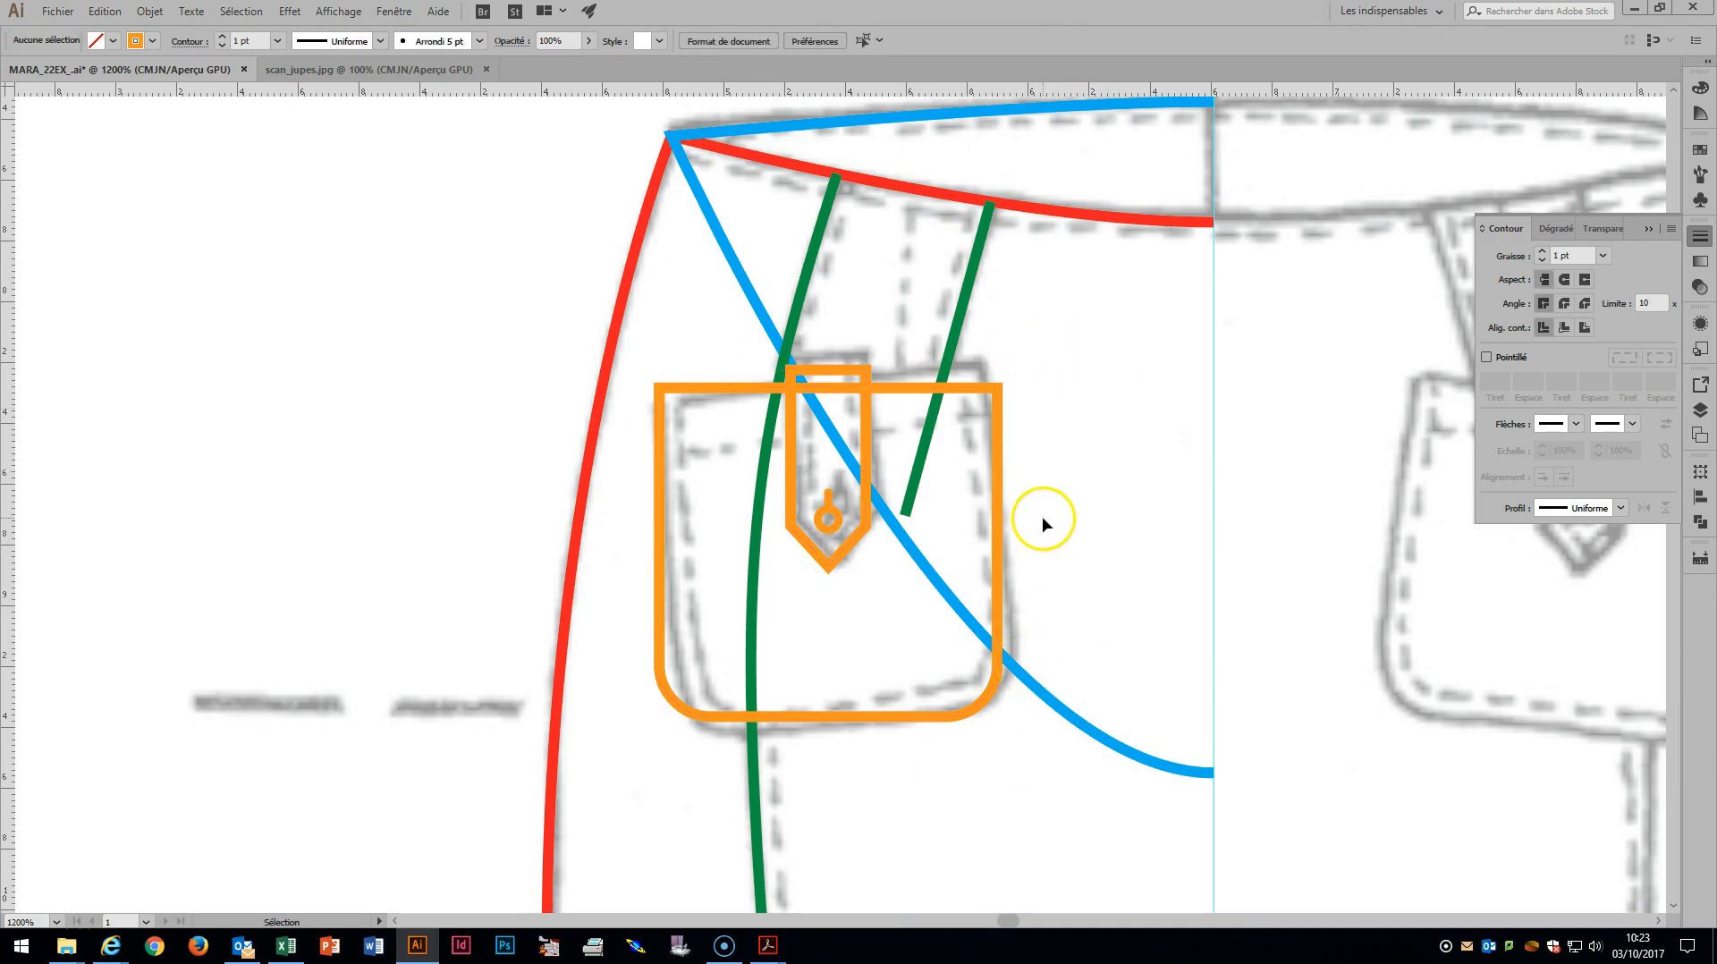
# Duplicate the tab's two sides and pointed end in place as an open path without the top edge.
pyautogui.press('z')
pyautogui.moveTo(728, 337); pyautogui.dragTo(931, 650)
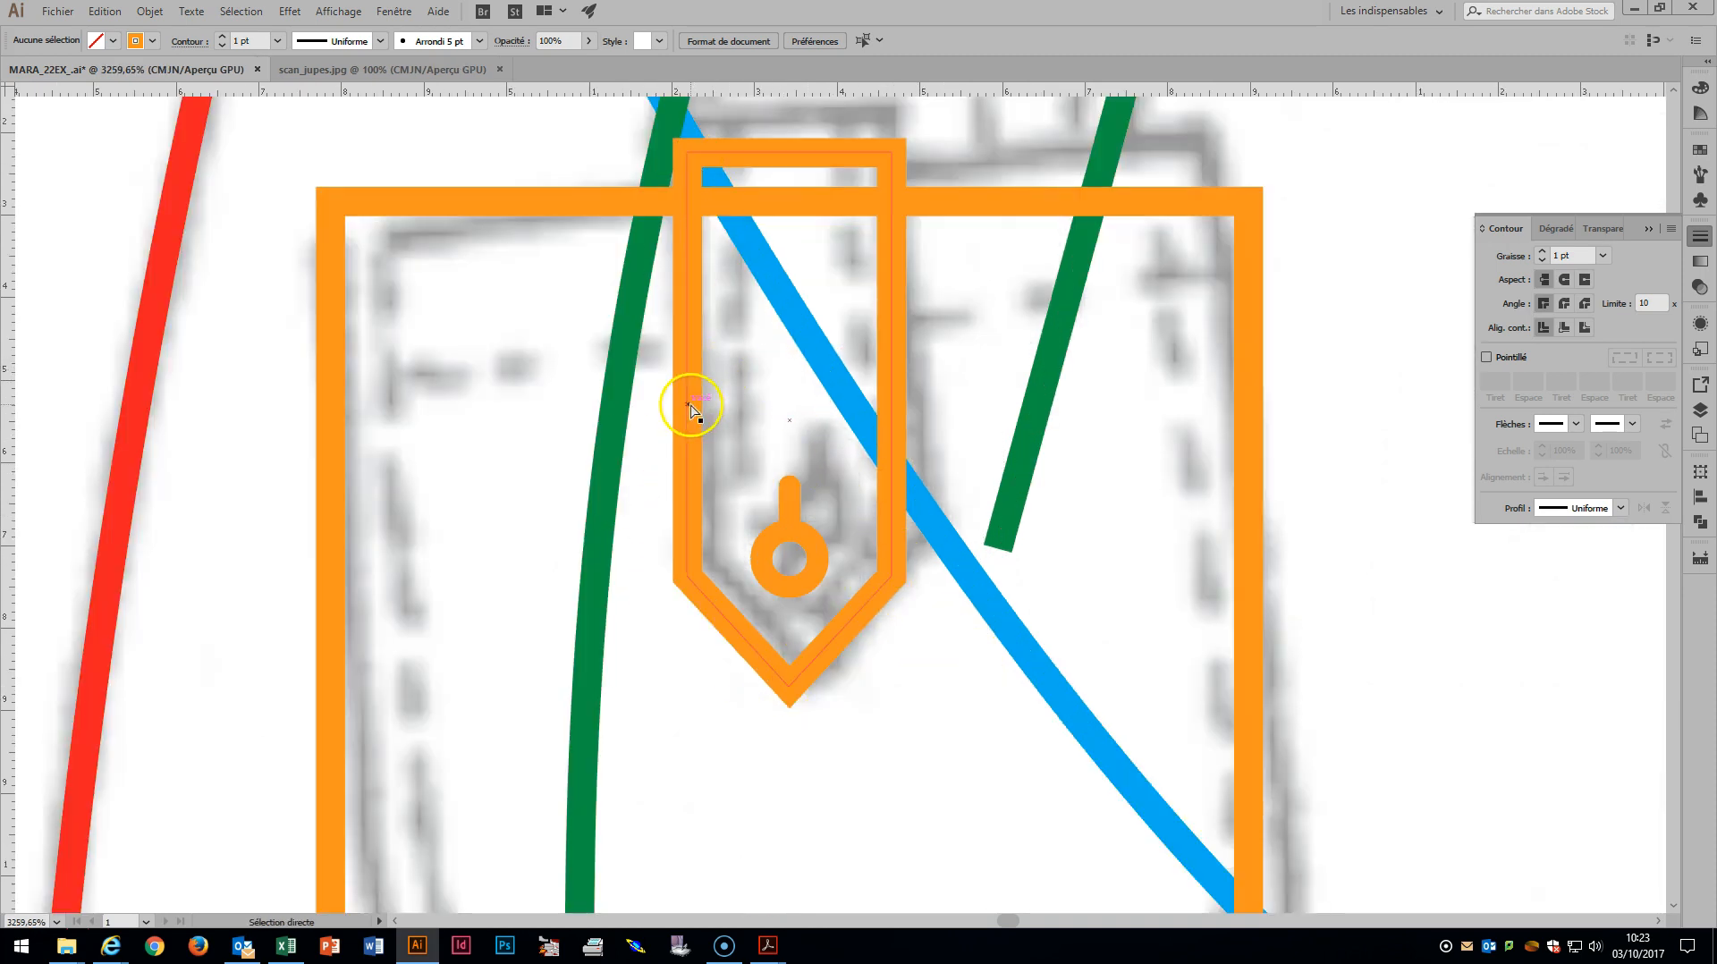
pyautogui.click(808, 680)
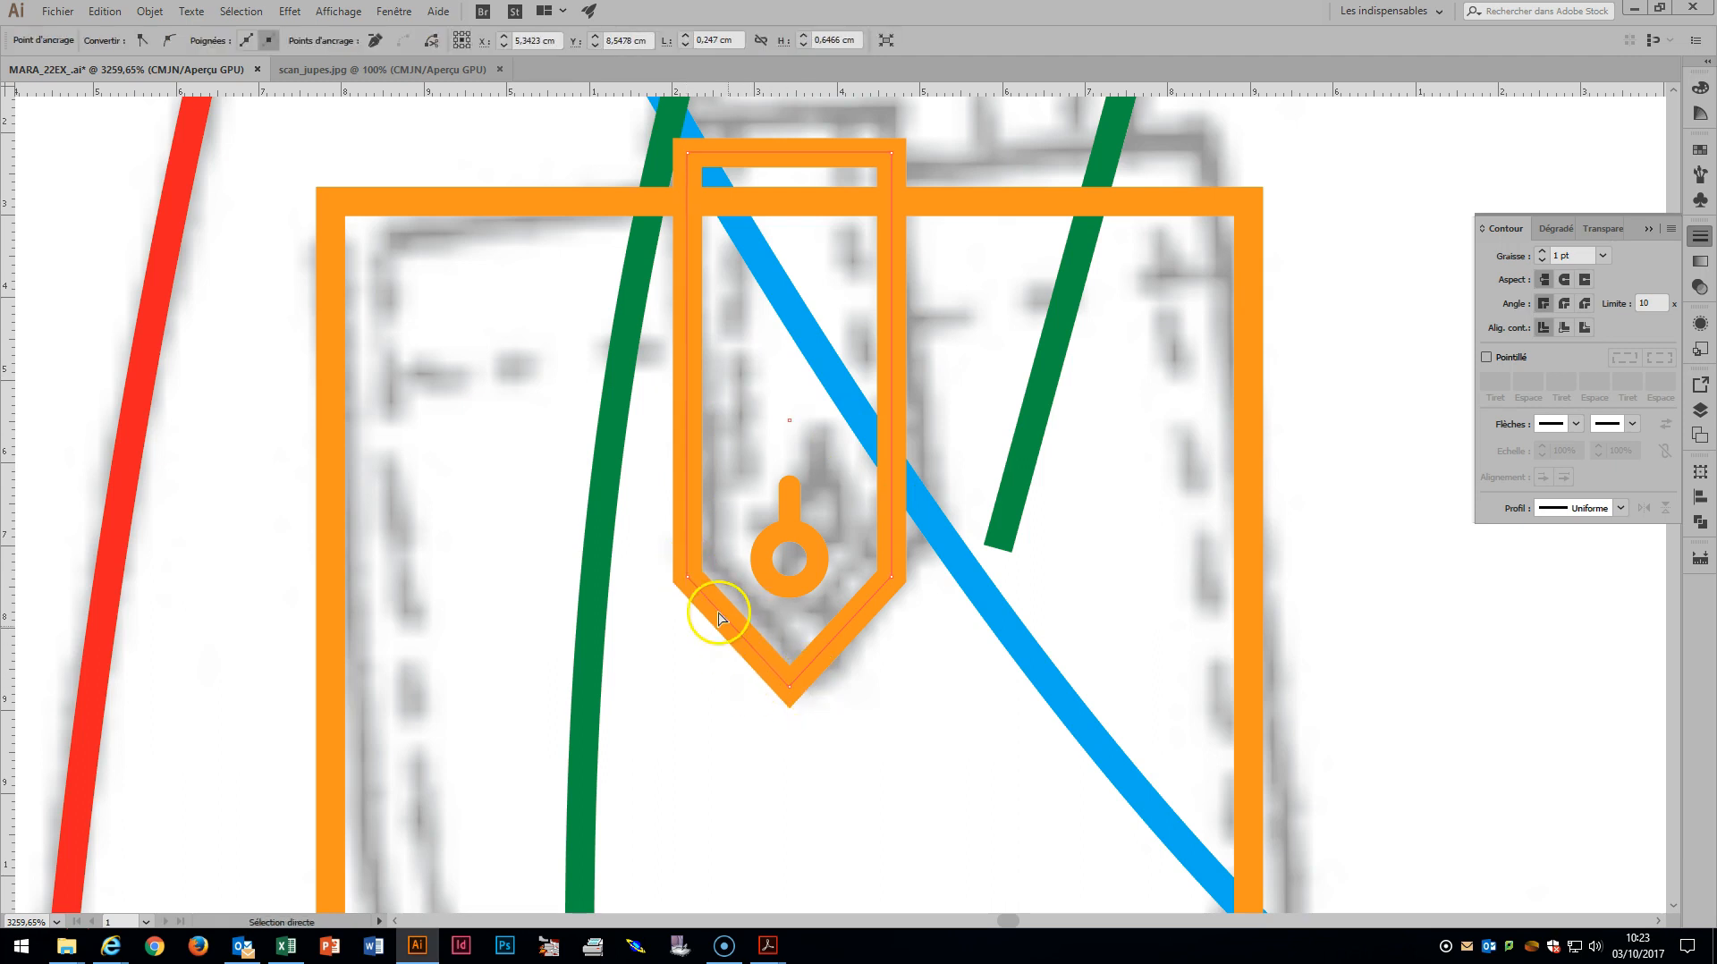
pyautogui.click(688, 583)
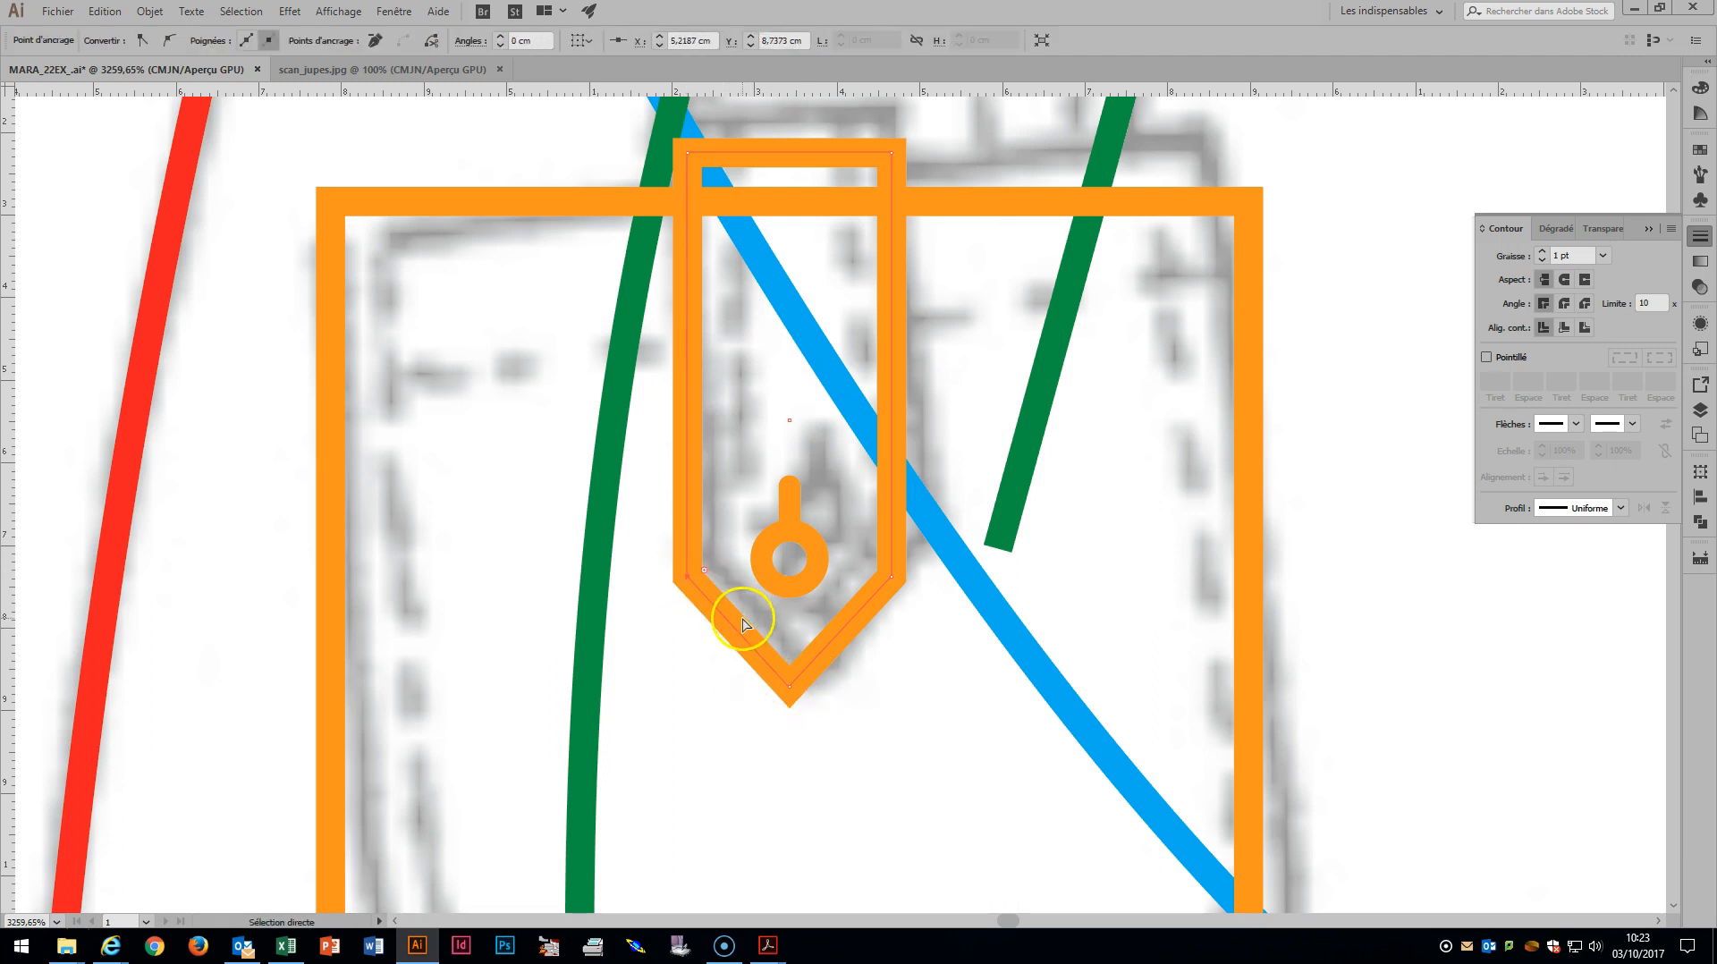
pyautogui.click(795, 689)
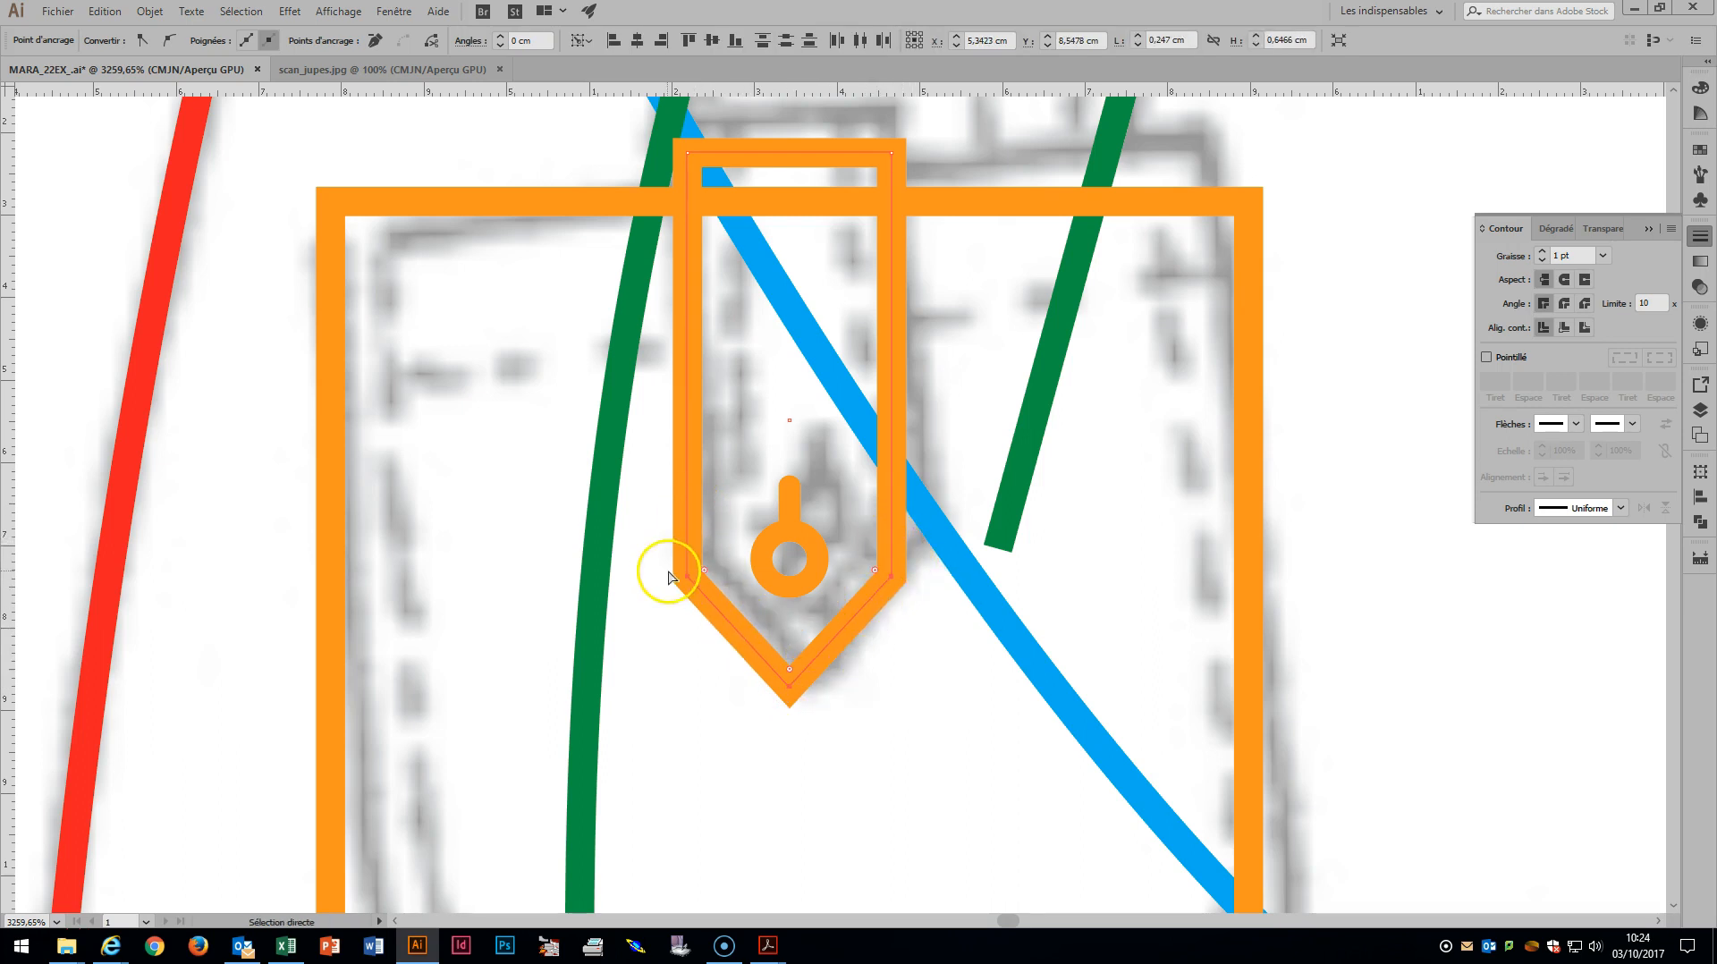
pyautogui.press('v')
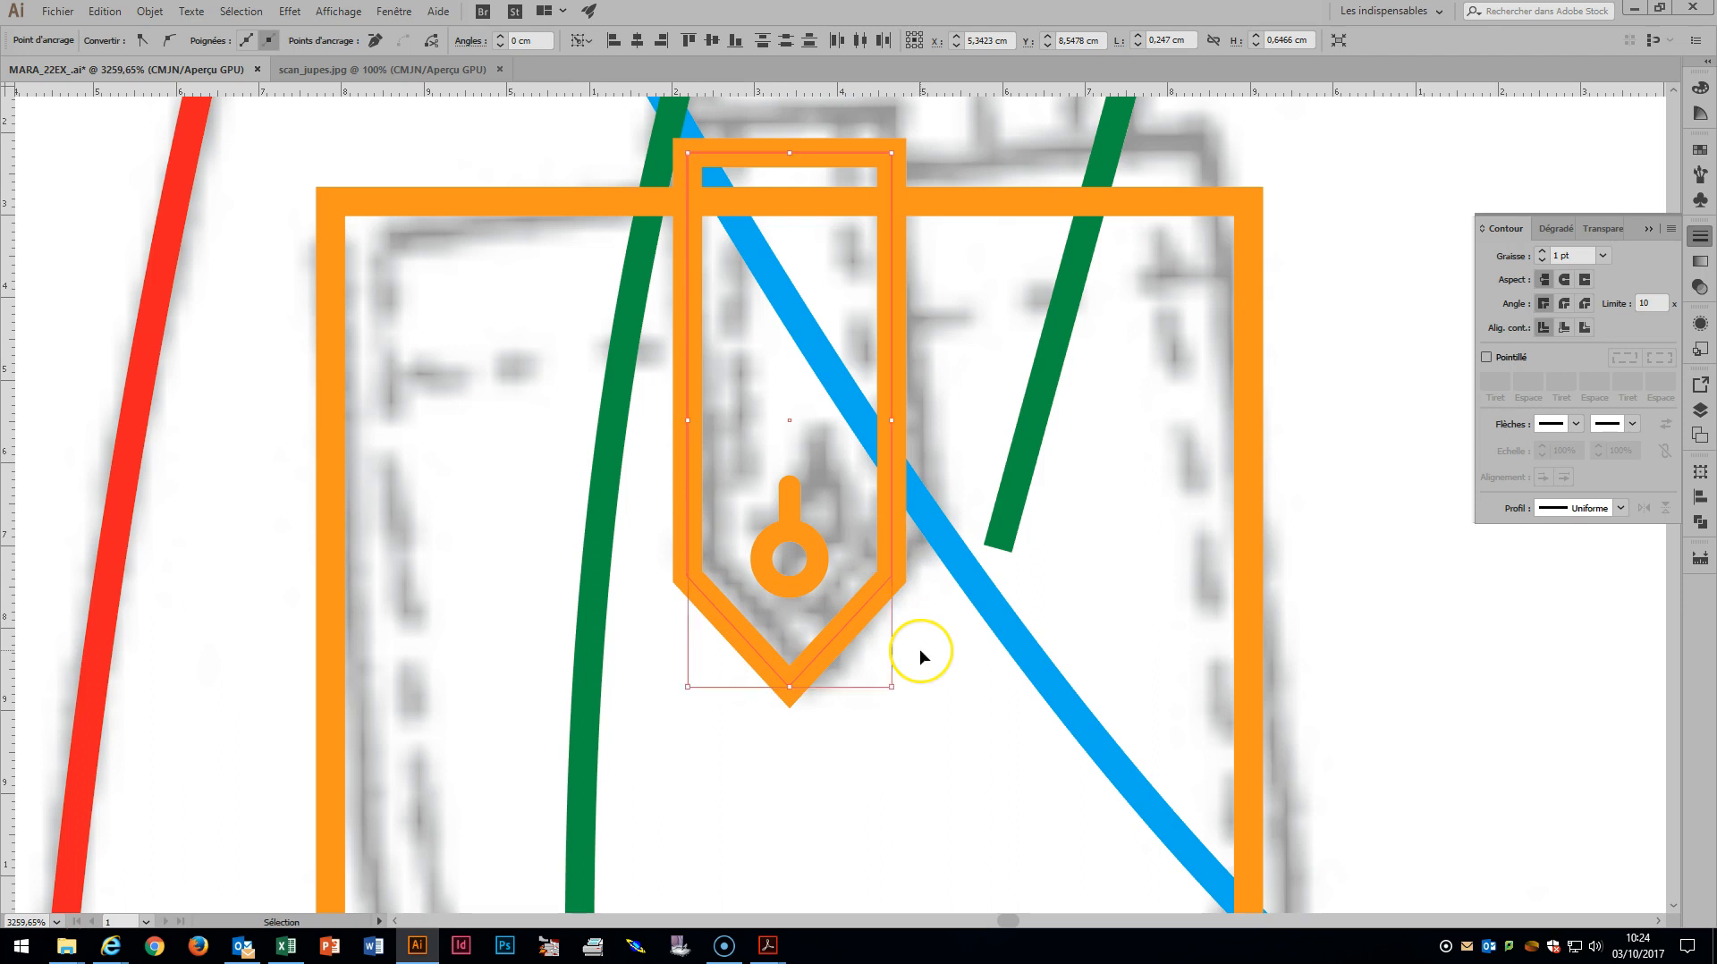
pyautogui.press('a')
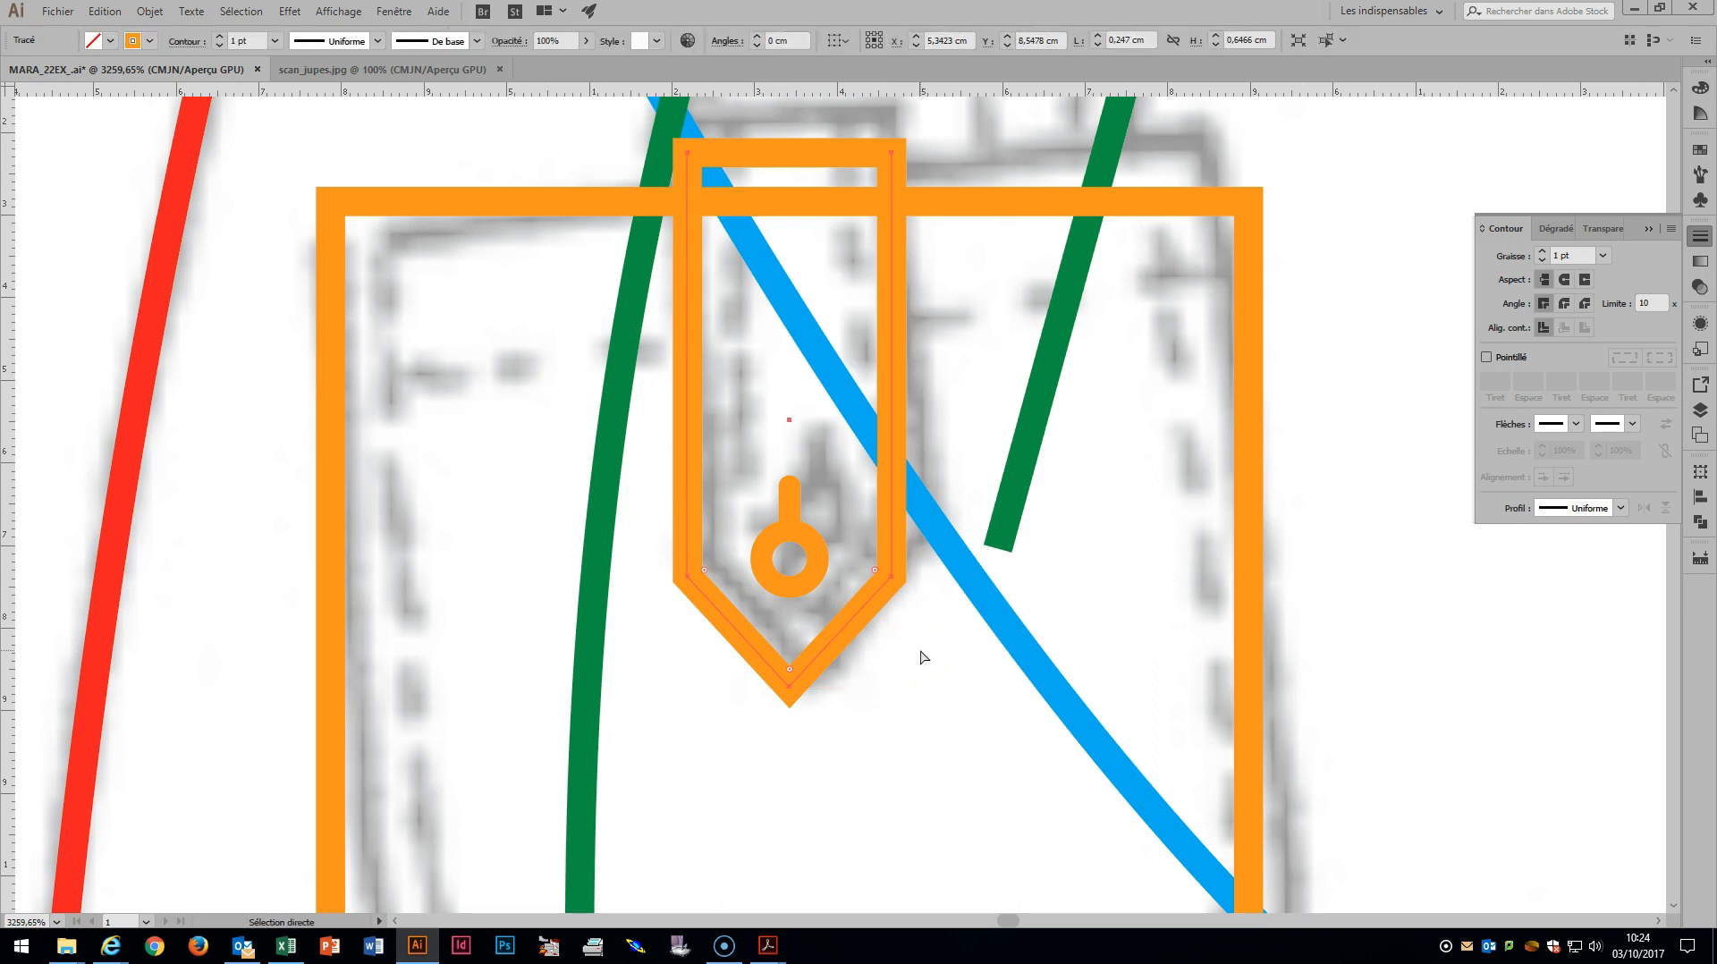
# Style the open tab path as stitching: 0.5 pt round-capped dashed stroke, 3 pt dash, 2 pt gap, in a grey-brown swatch.
pyautogui.click(1603, 255)
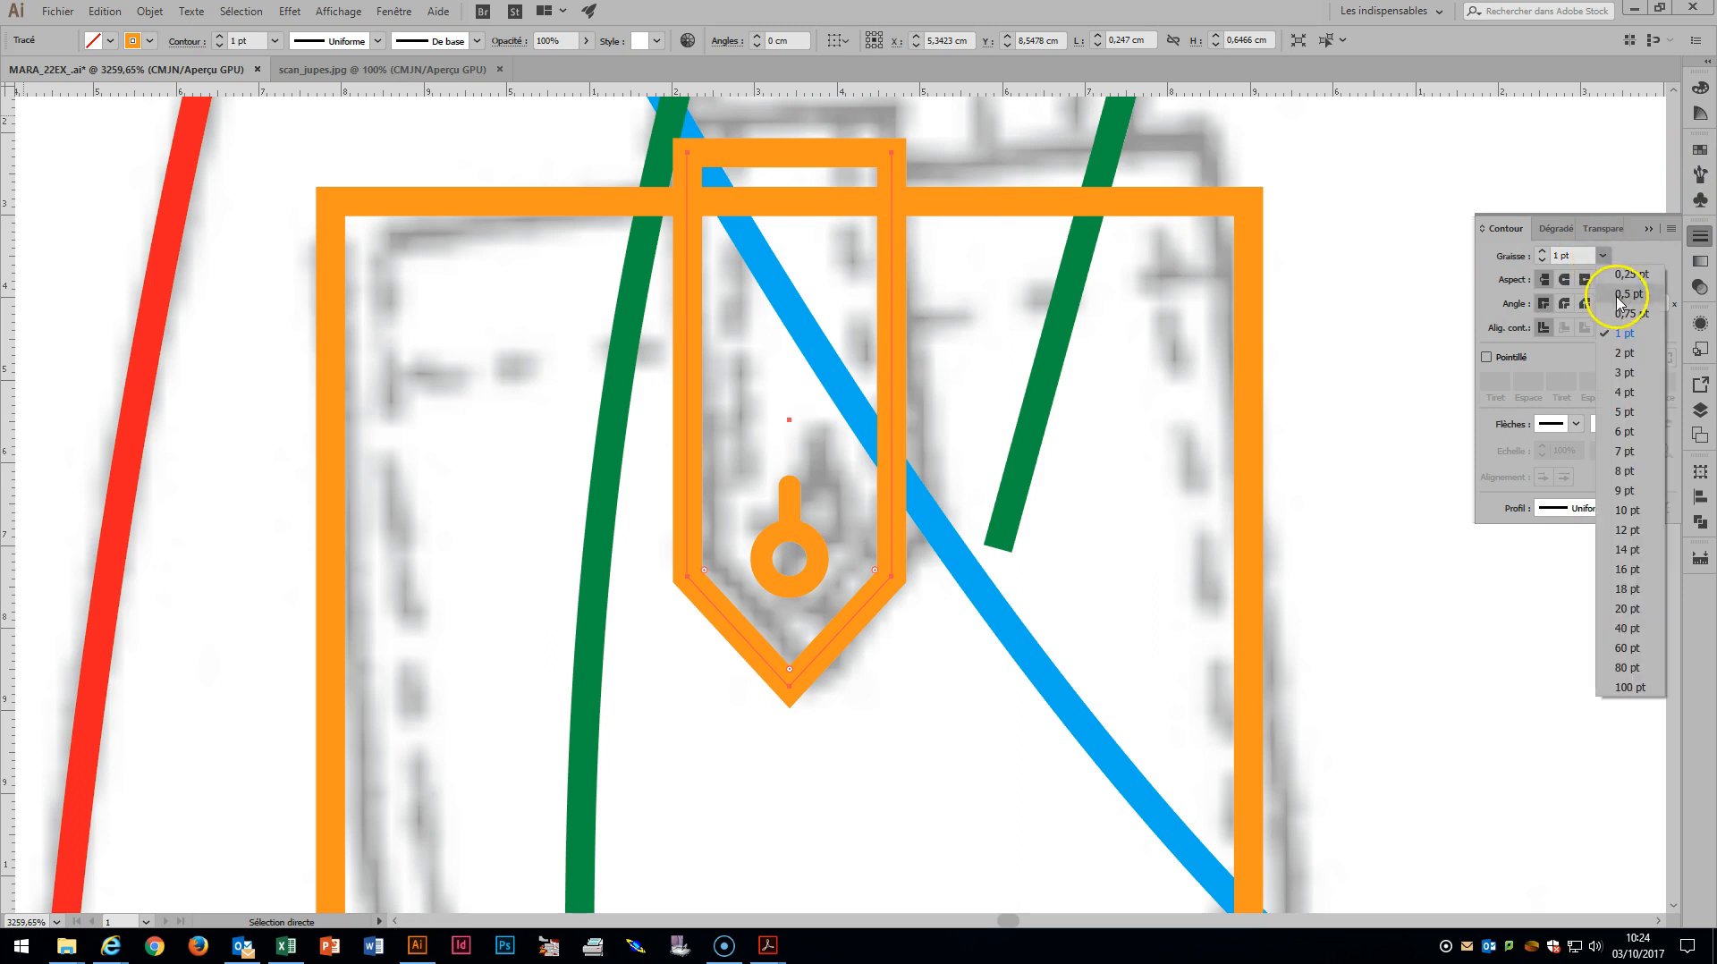
pyautogui.click(1620, 294)
pyautogui.click(1487, 357)
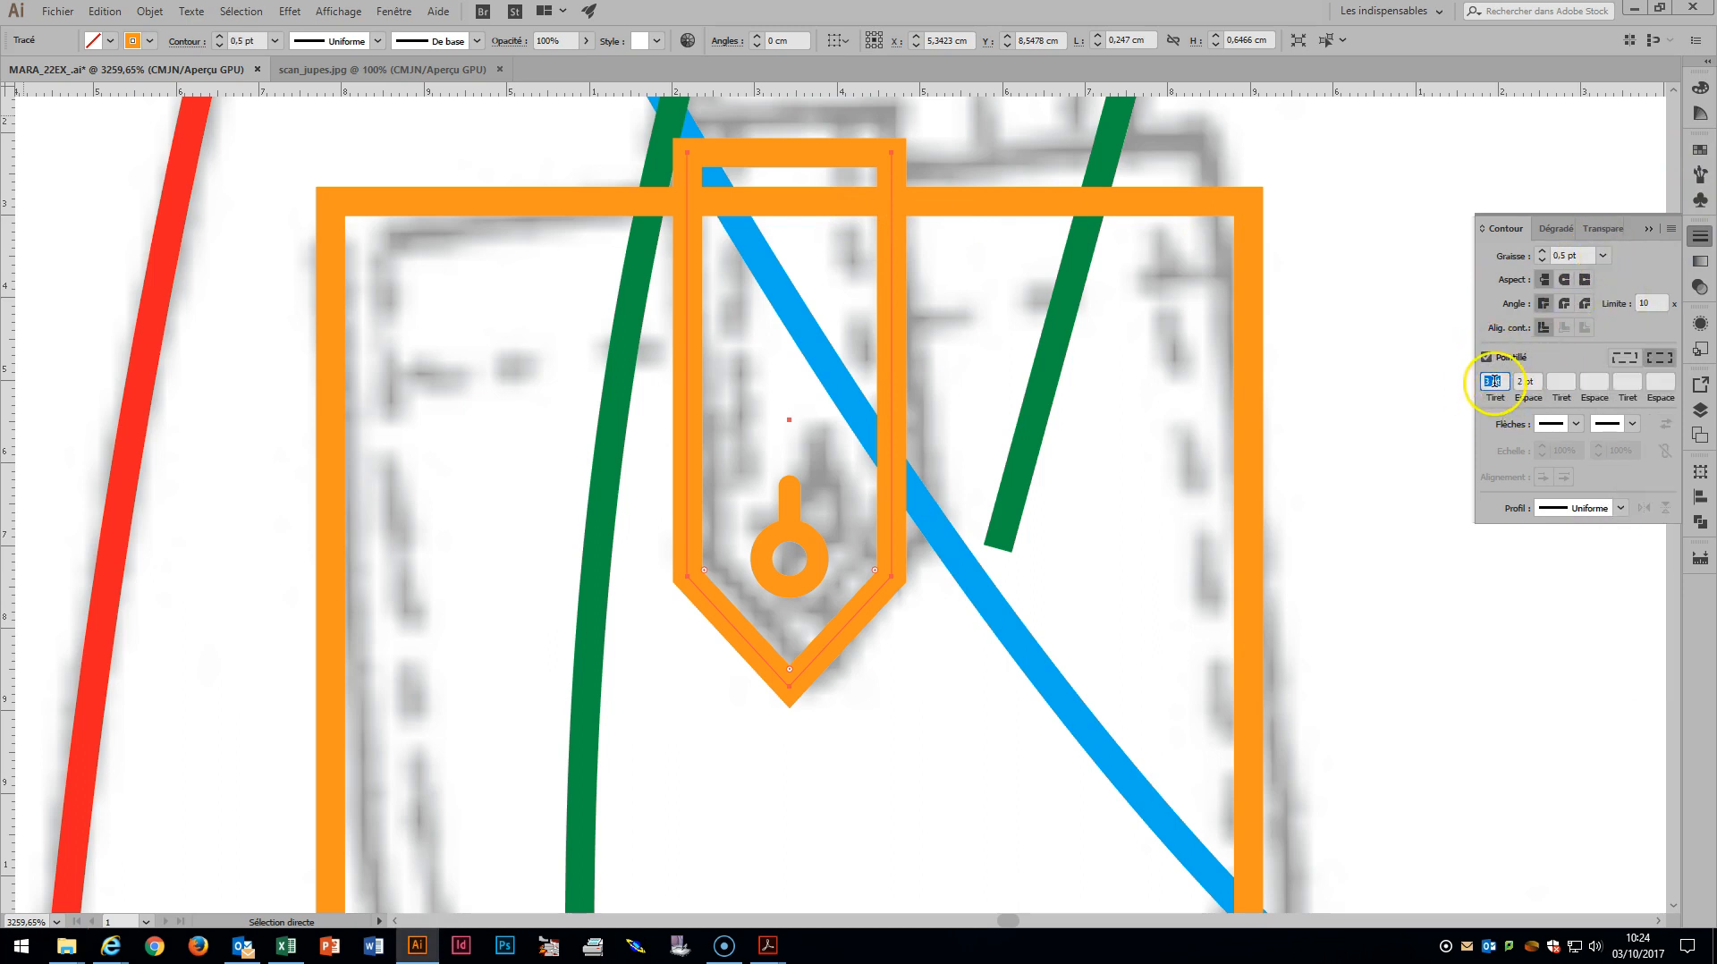
pyautogui.click(1565, 280)
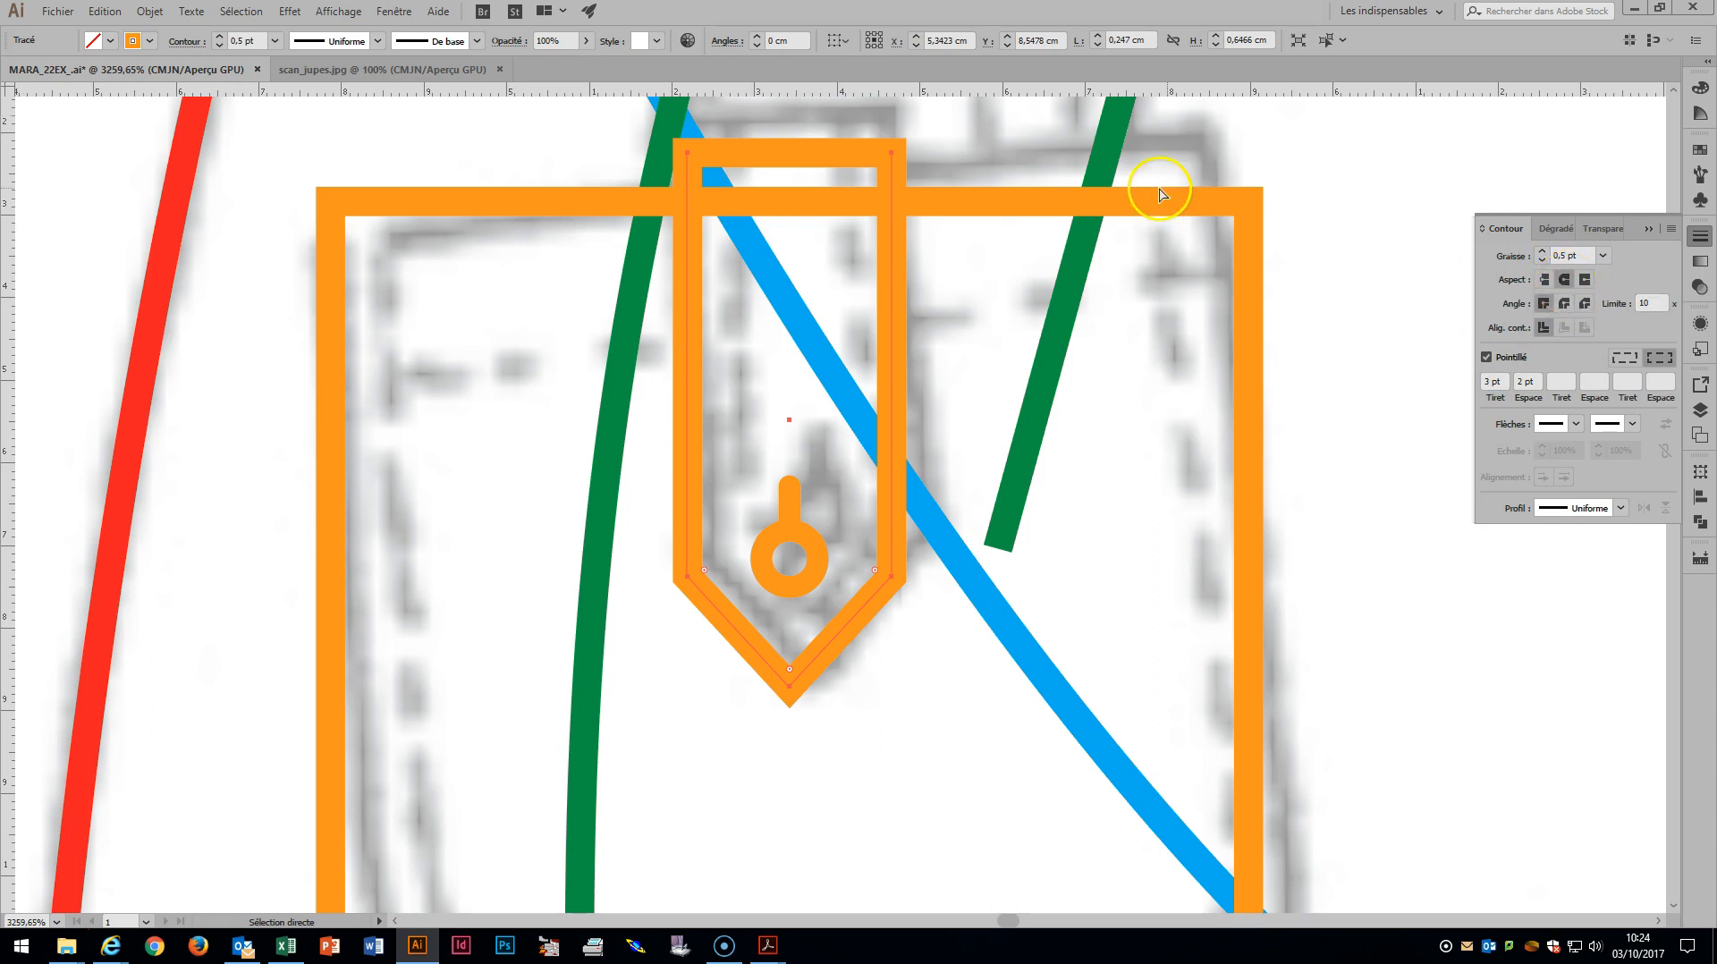
pyautogui.click(1700, 149)
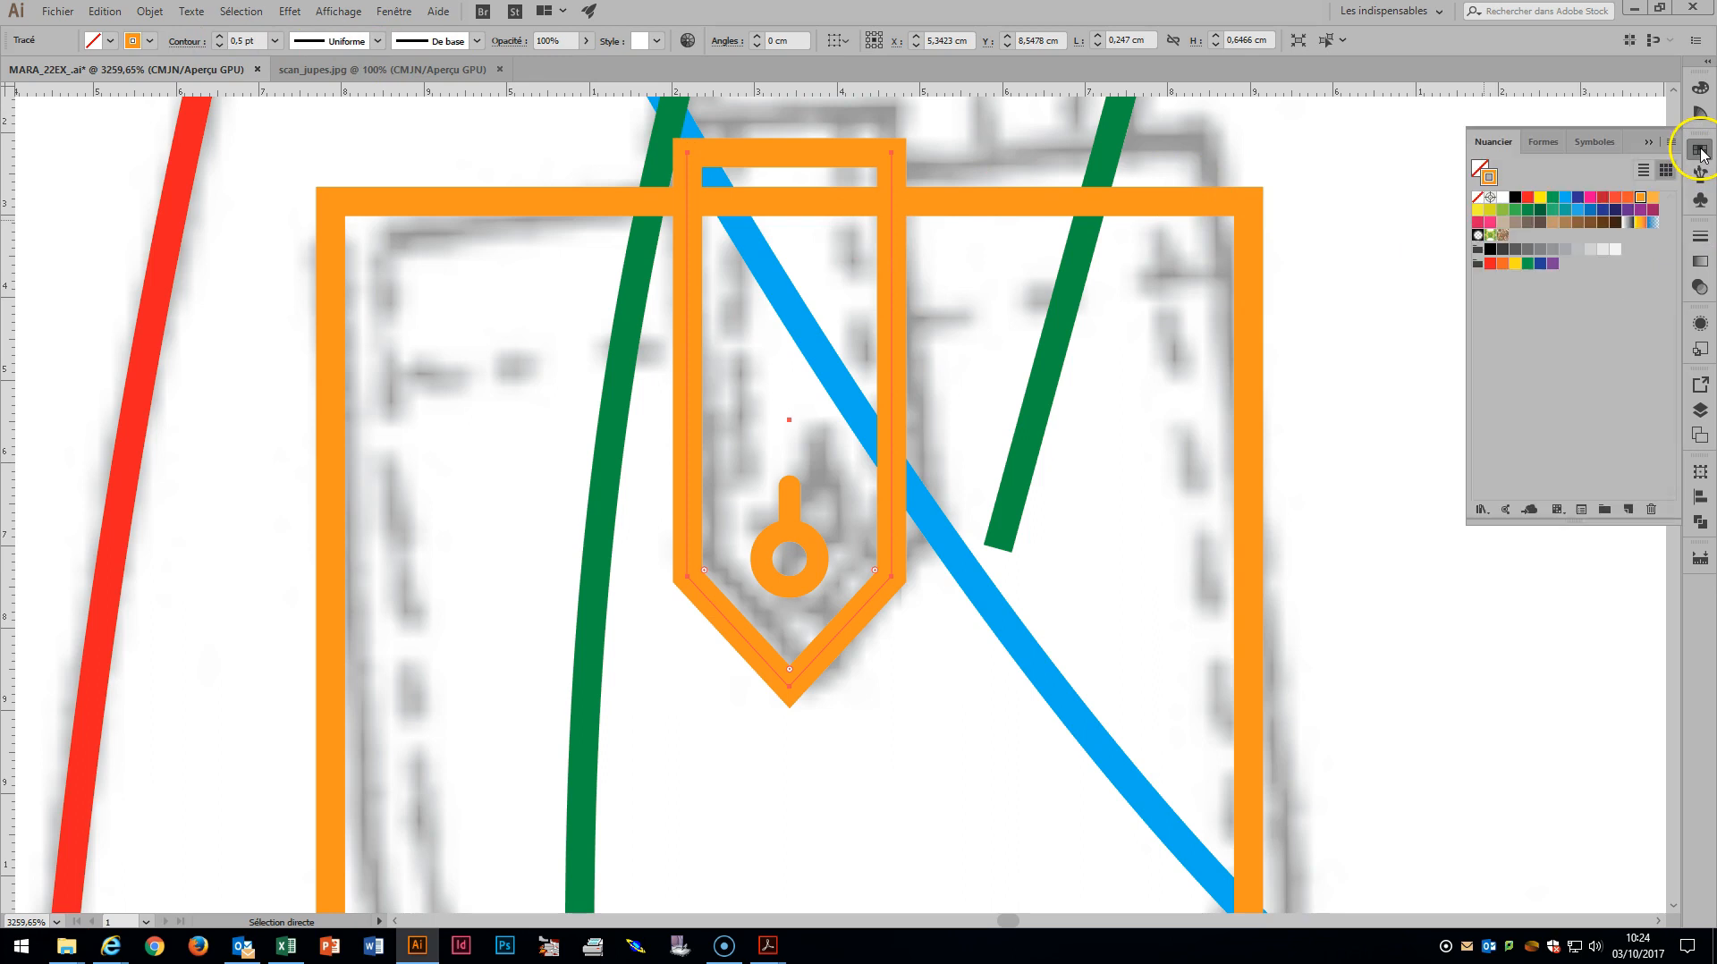
pyautogui.click(1528, 221)
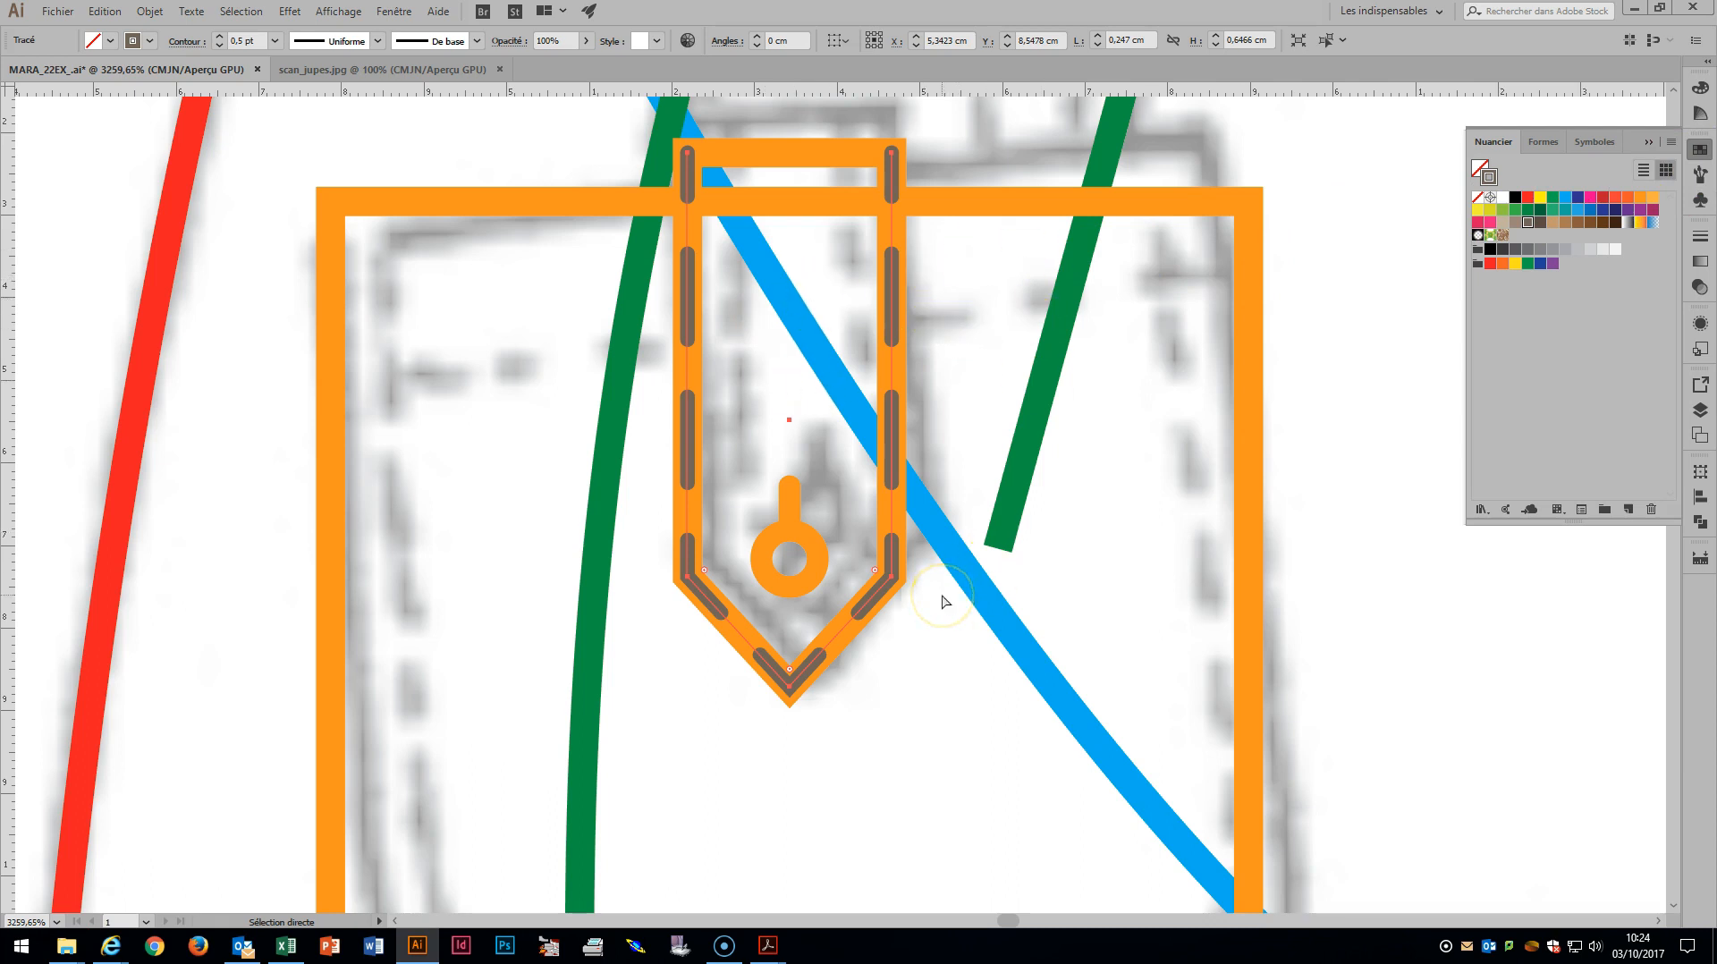
# Narrow the tab's stitching path symmetrically to about 0.18 cm and shorten it from its pointed end to about 0.61 cm.
pyautogui.press('v')
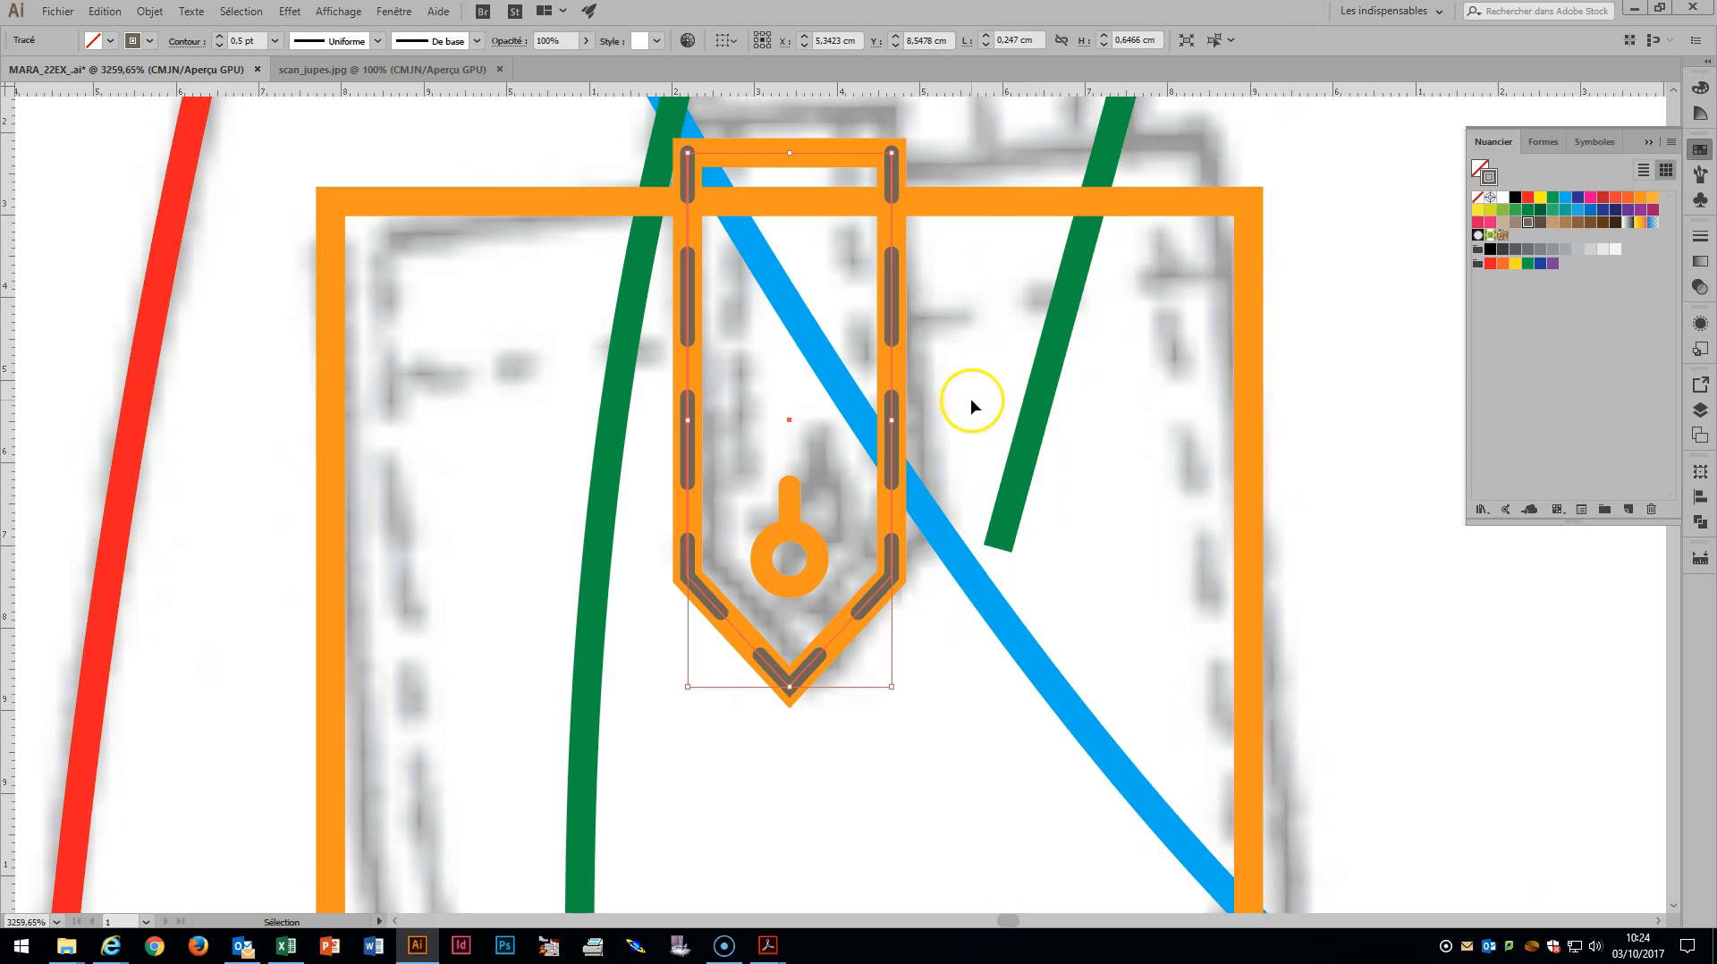
pyautogui.click(894, 422)
pyautogui.moveTo(893, 420); pyautogui.dragTo(863, 425)
pyautogui.click(892, 581)
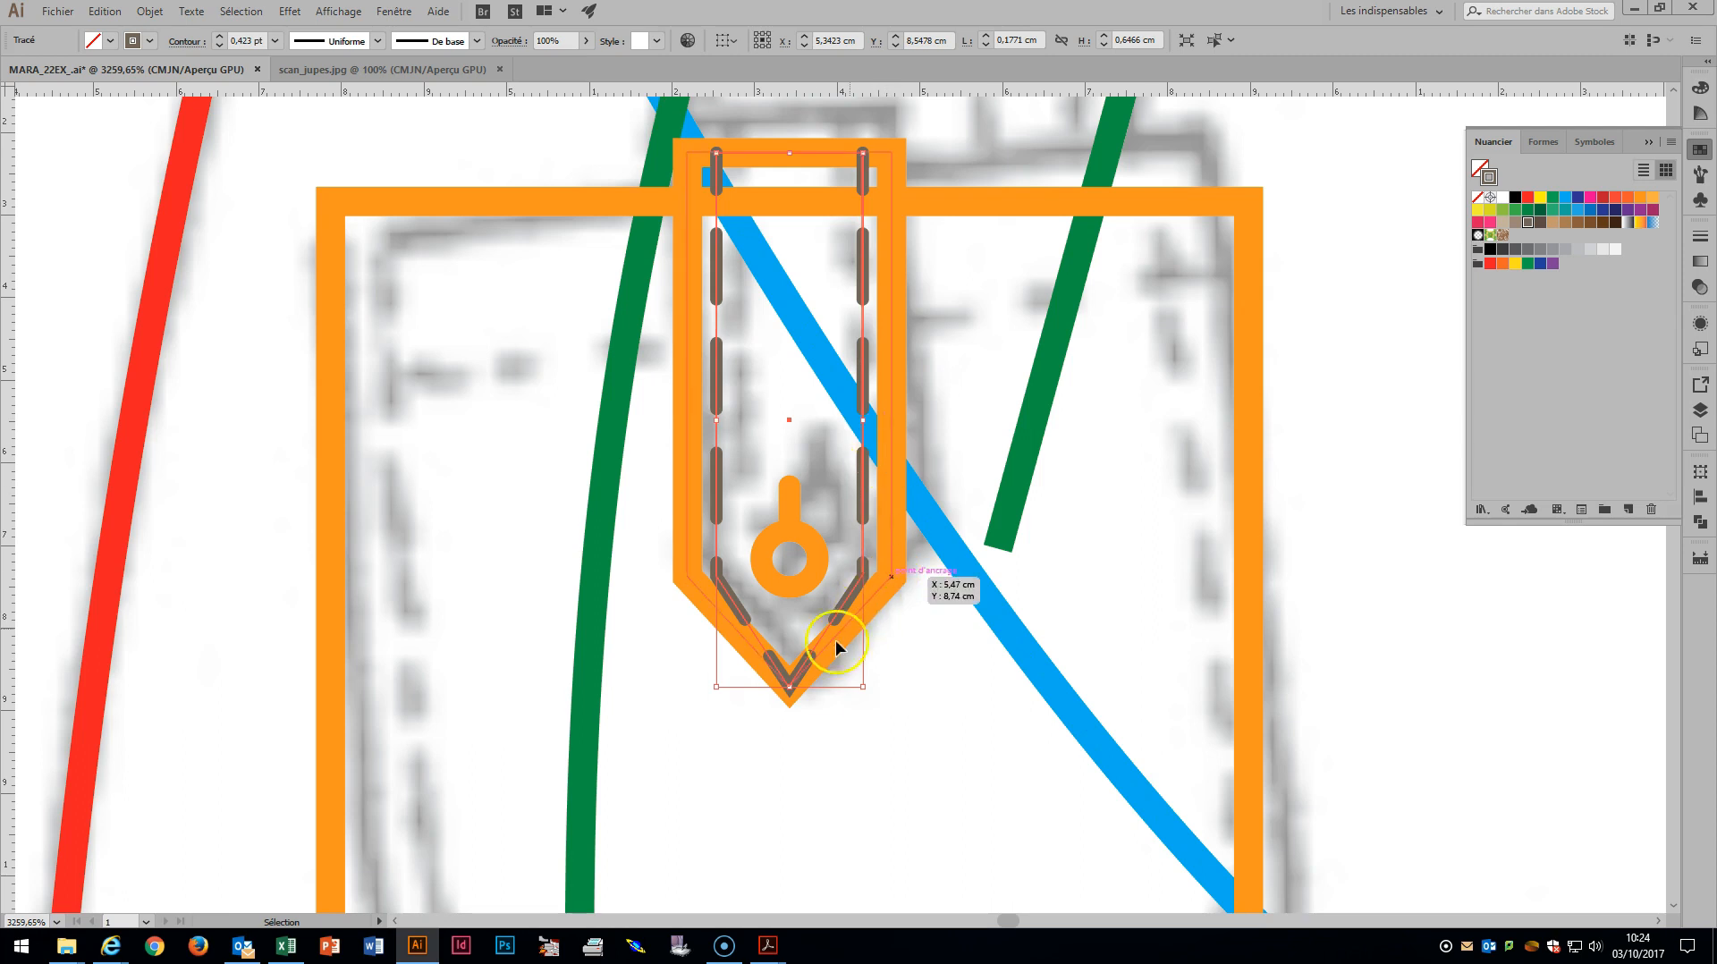
pyautogui.moveTo(789, 687); pyautogui.dragTo(792, 661)
# Raise the tip anchor of the tab's stitching to Y 8.8145 cm so its slopes follow the tab's pointed edge.
pyautogui.press('a')
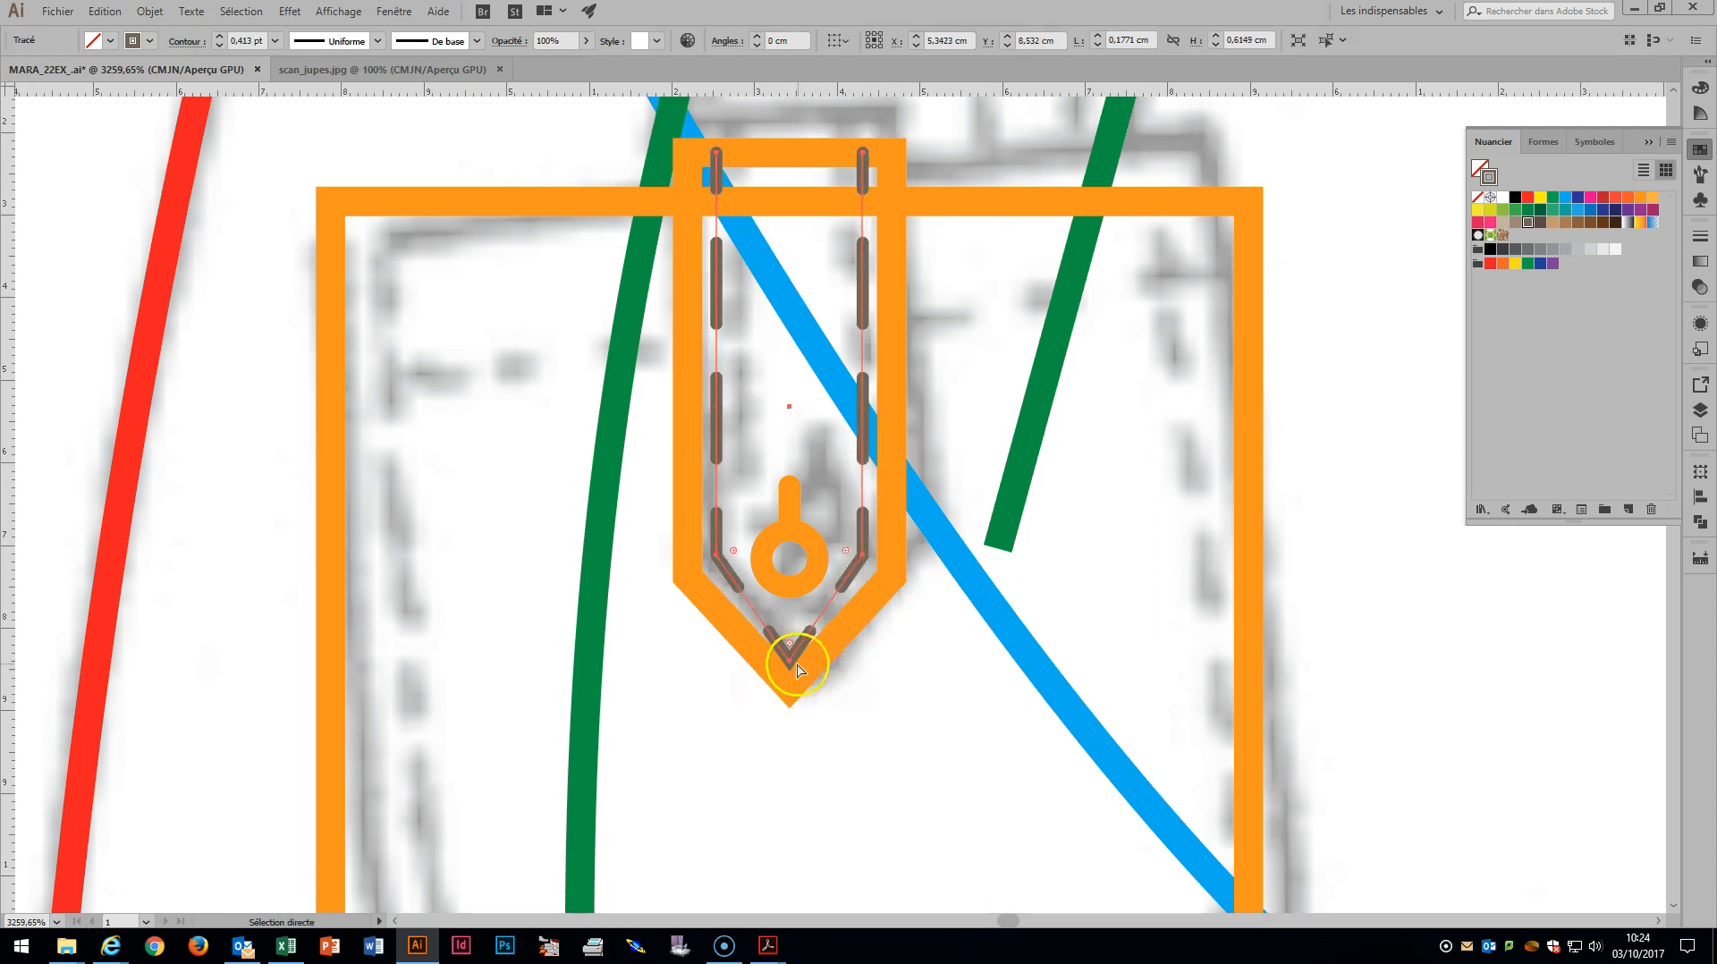
pyautogui.click(789, 660)
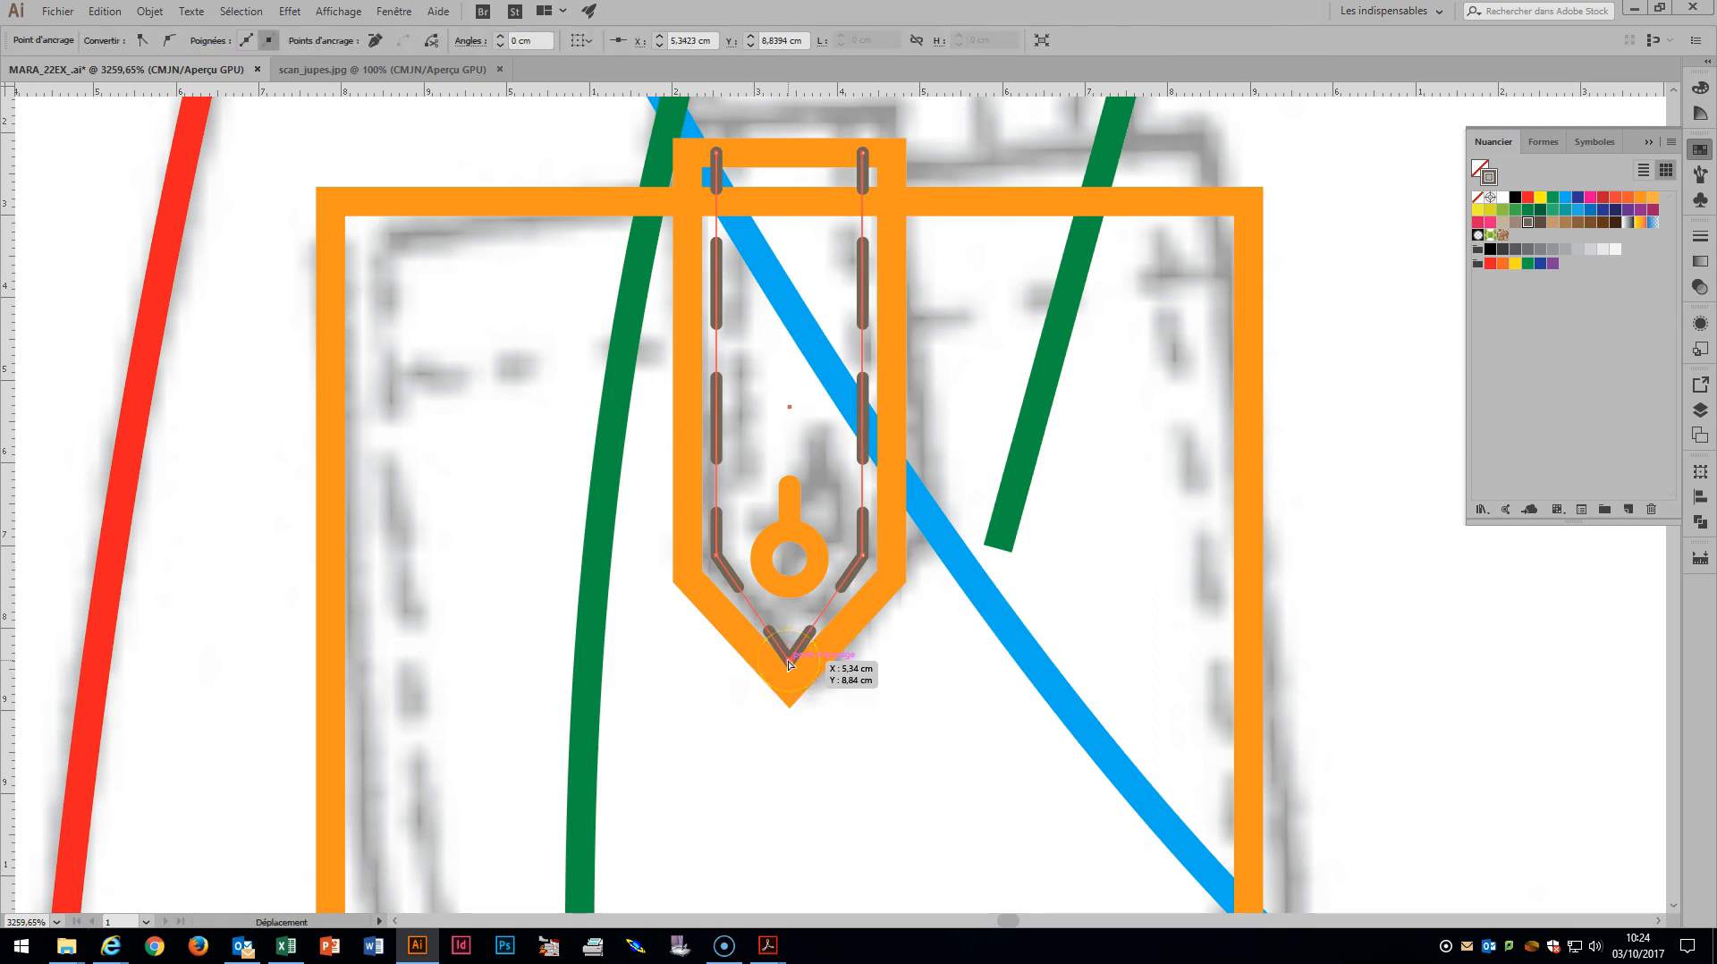
pyautogui.press('Up')
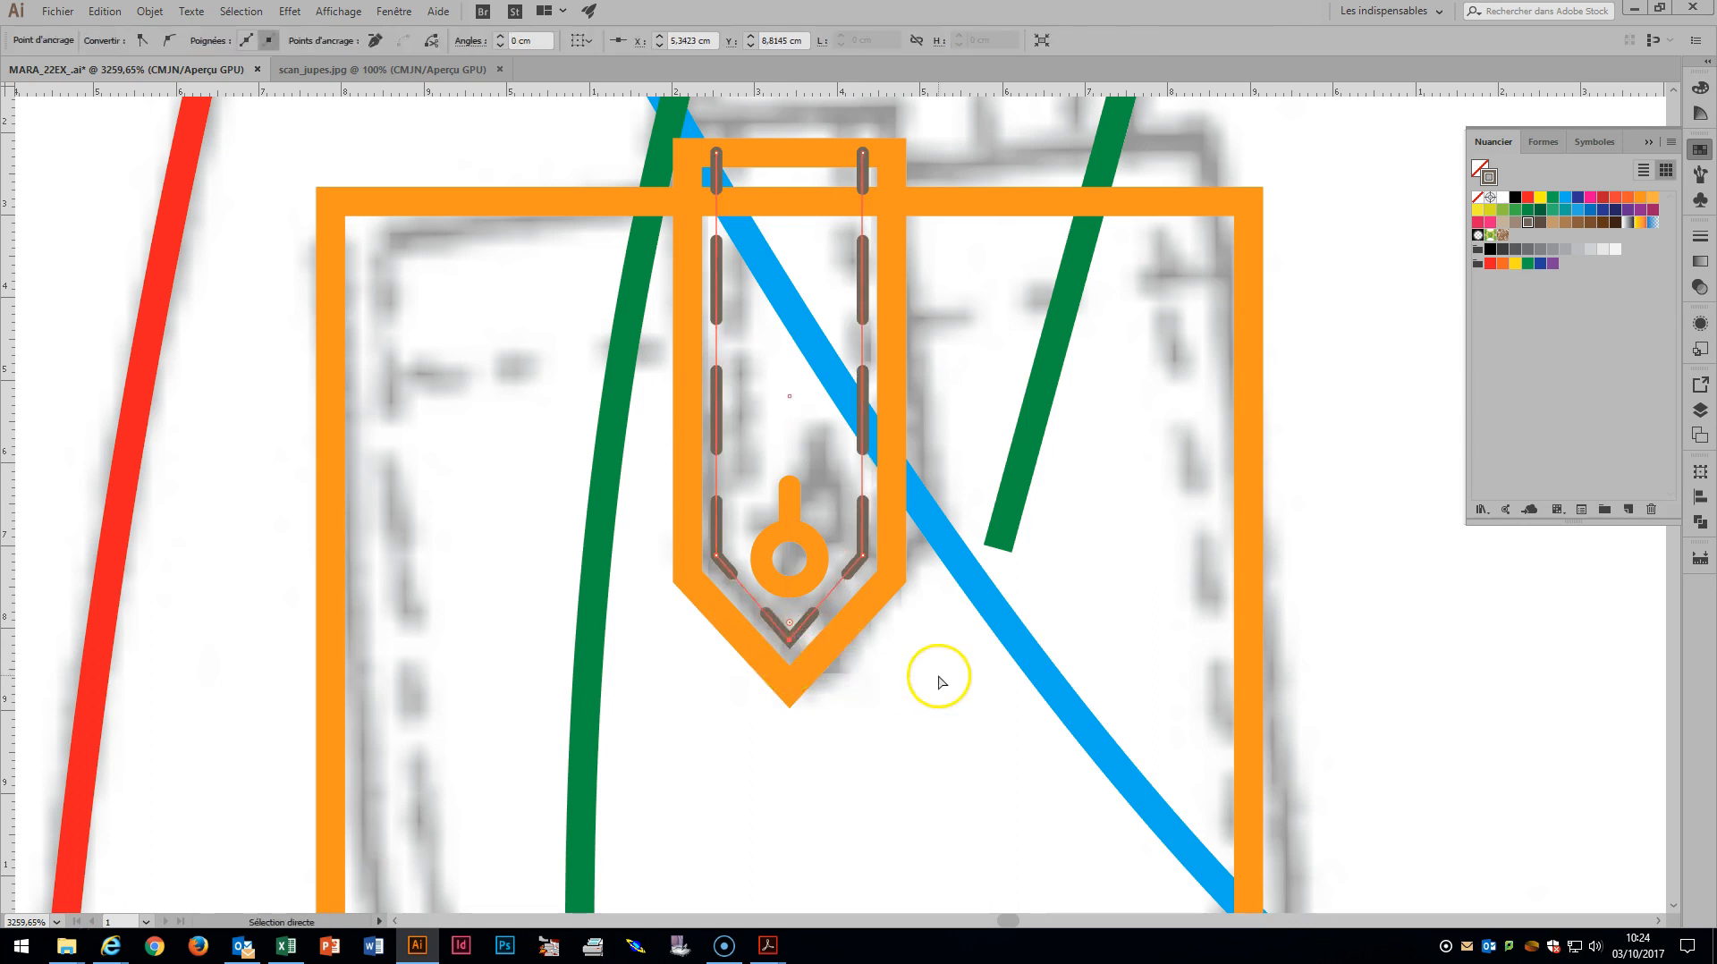
# Group the tab outline, its dashed stitching and the buttonhole together.
pyautogui.scroll(-2, 1166, 554)
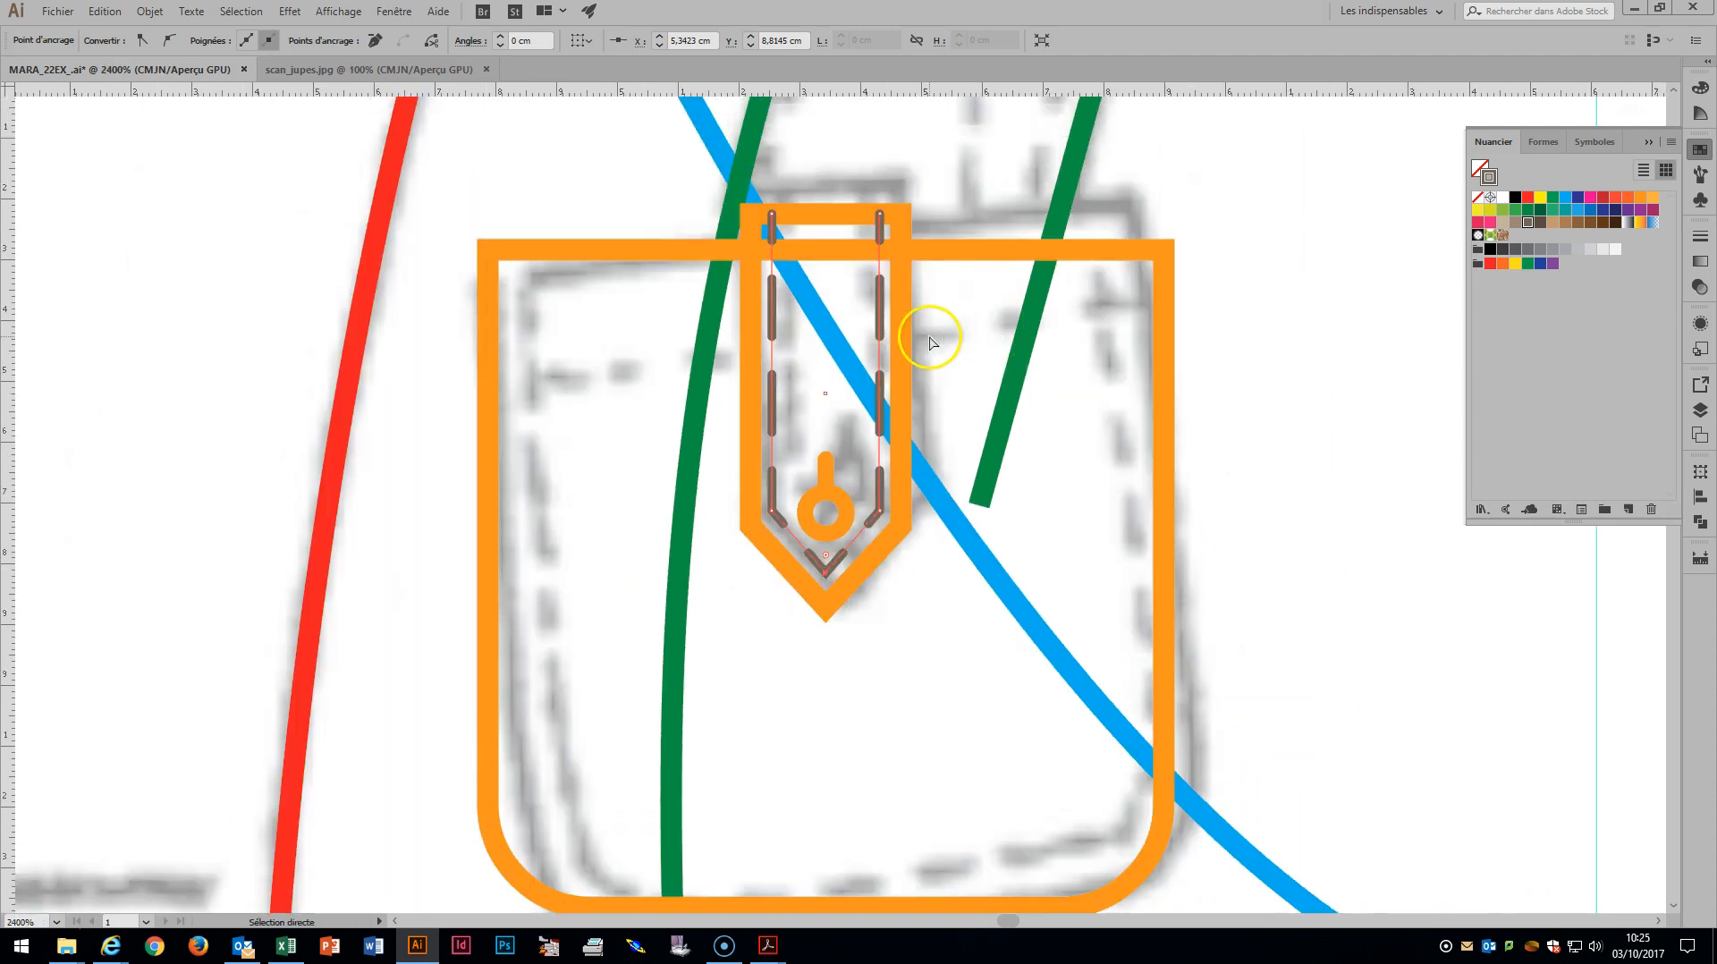
pyautogui.click(905, 331)
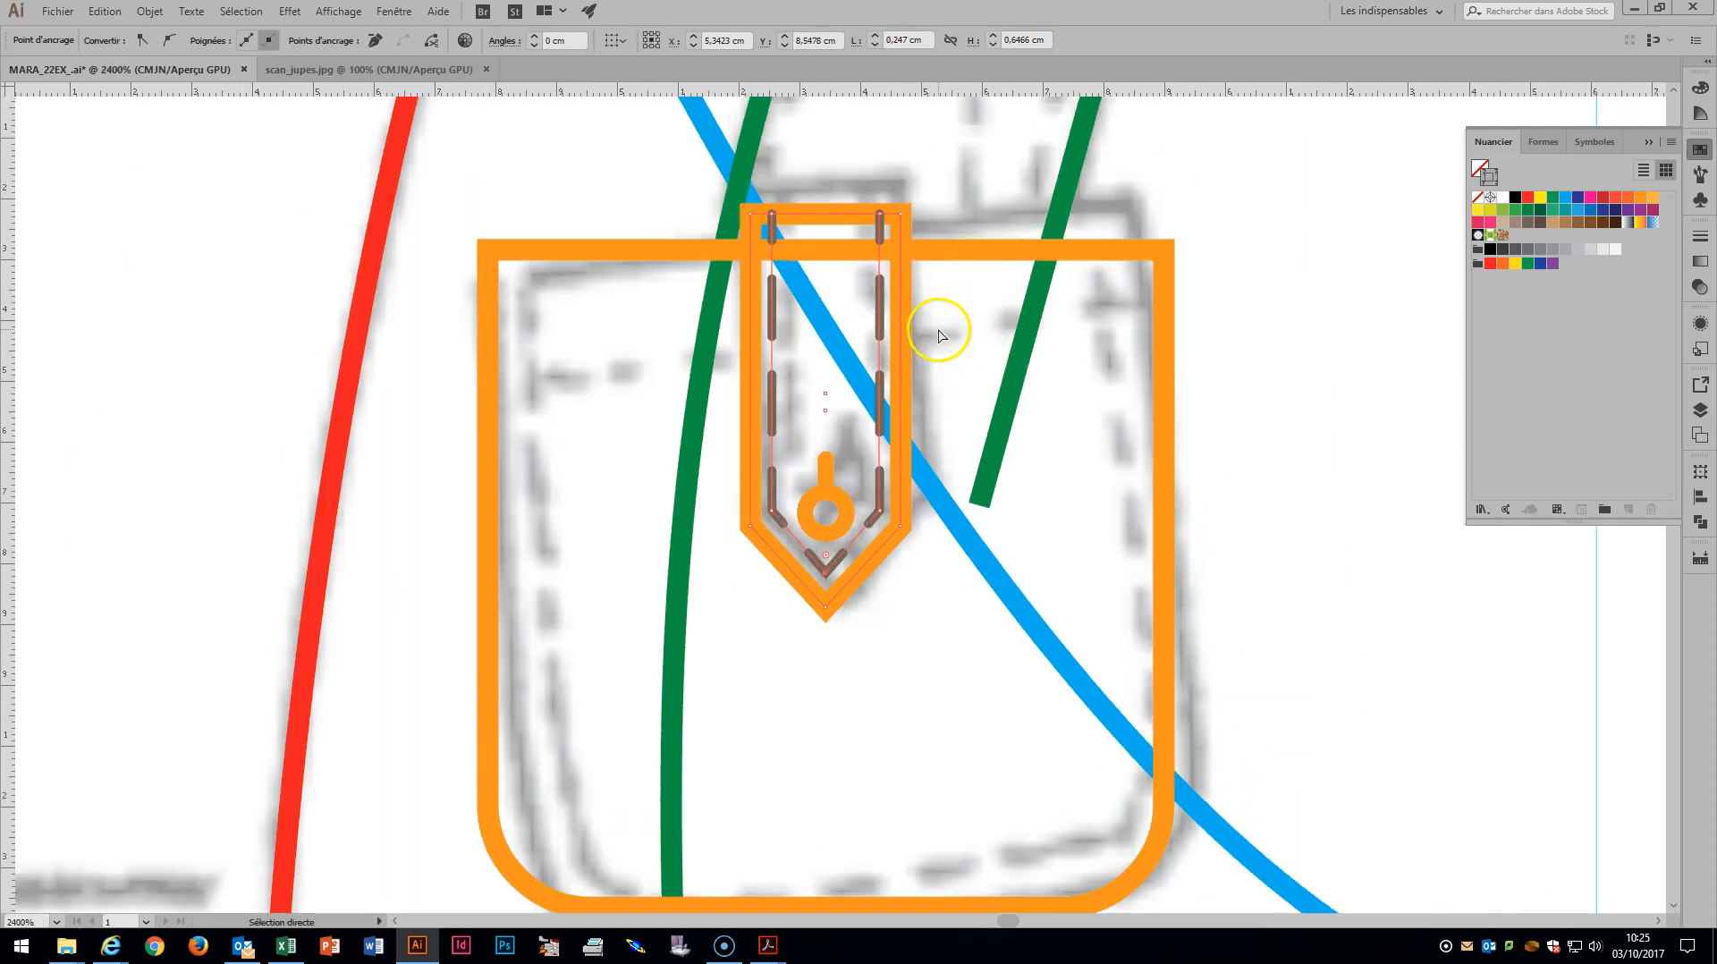
pyautogui.keyDown('alt'); pyautogui.click(940, 335); pyautogui.keyUp('alt')
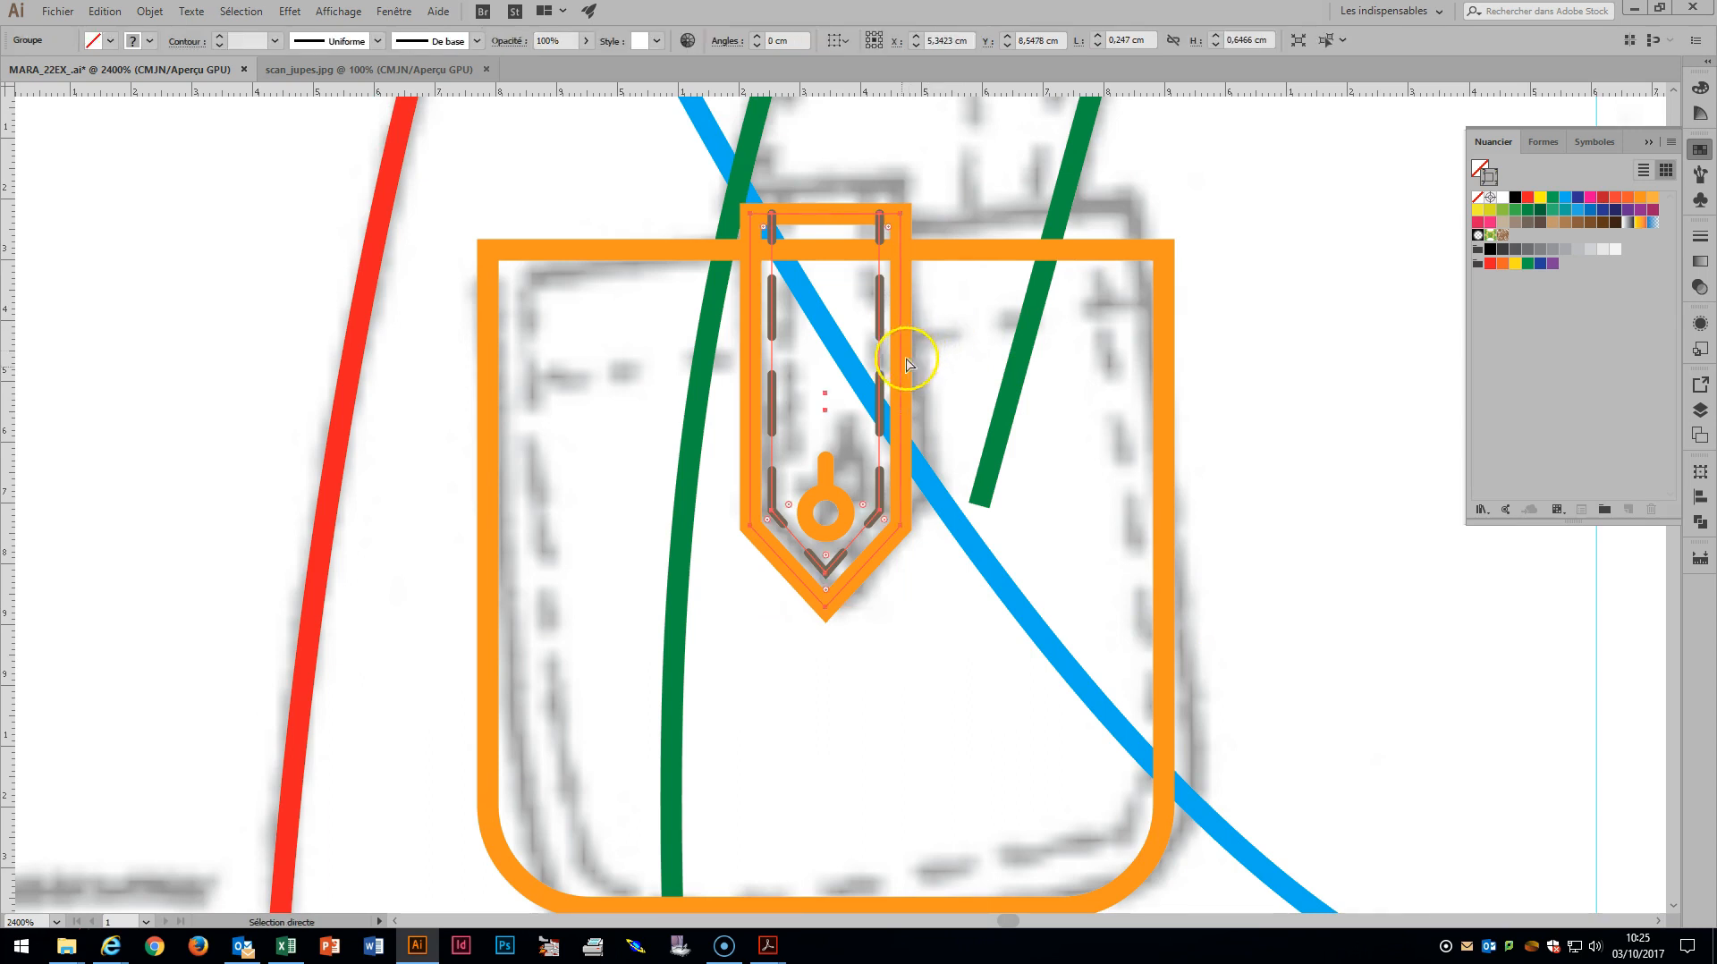
pyautogui.click(828, 481)
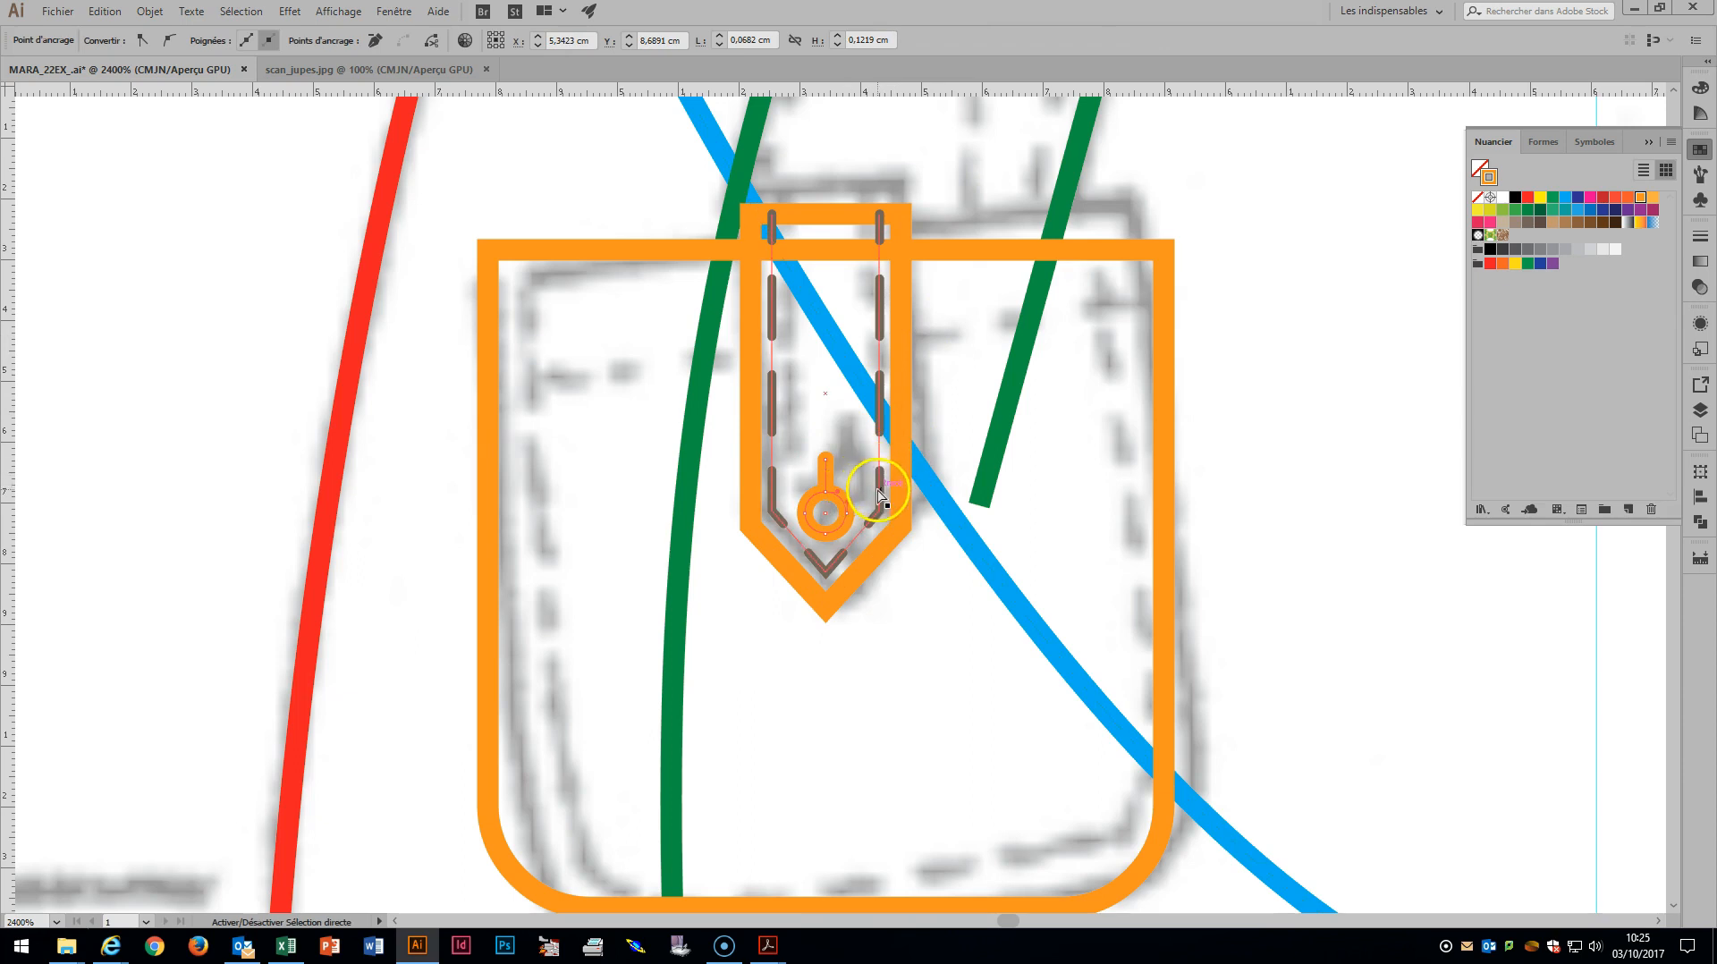
pyautogui.click(902, 430)
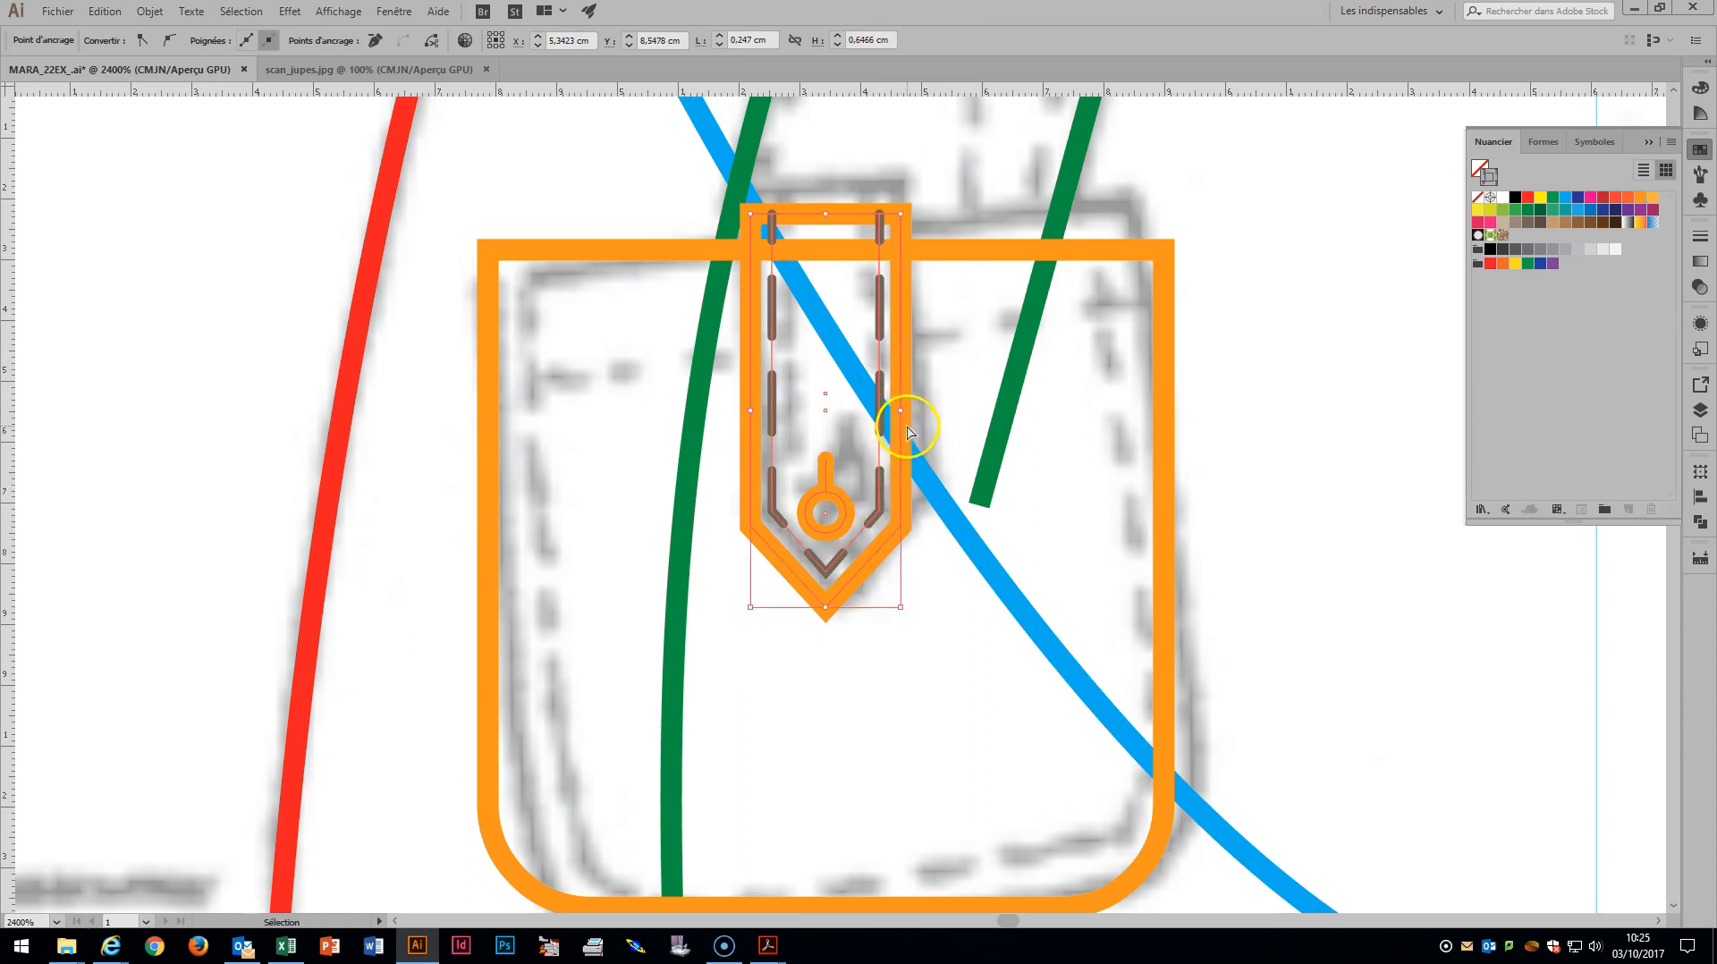
pyautogui.press('a')
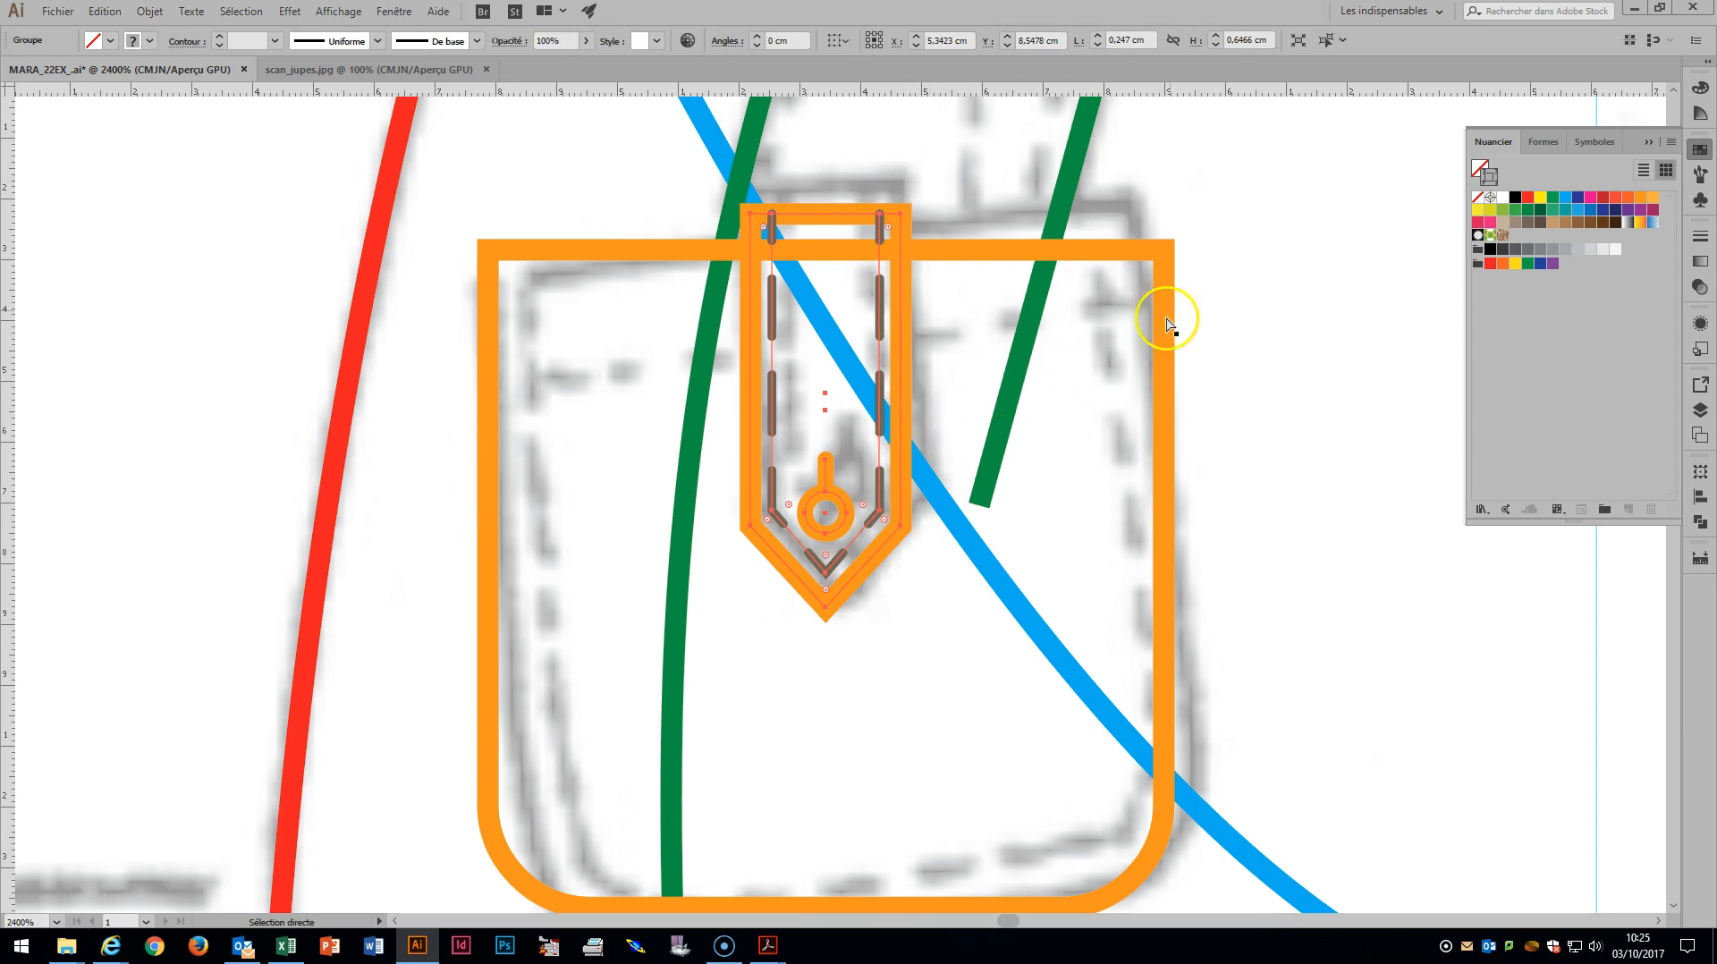
# Duplicate the pocket's sides and rounded bottom in place as an open path without the top edge.
pyautogui.scroll(-2, 1077, 372)
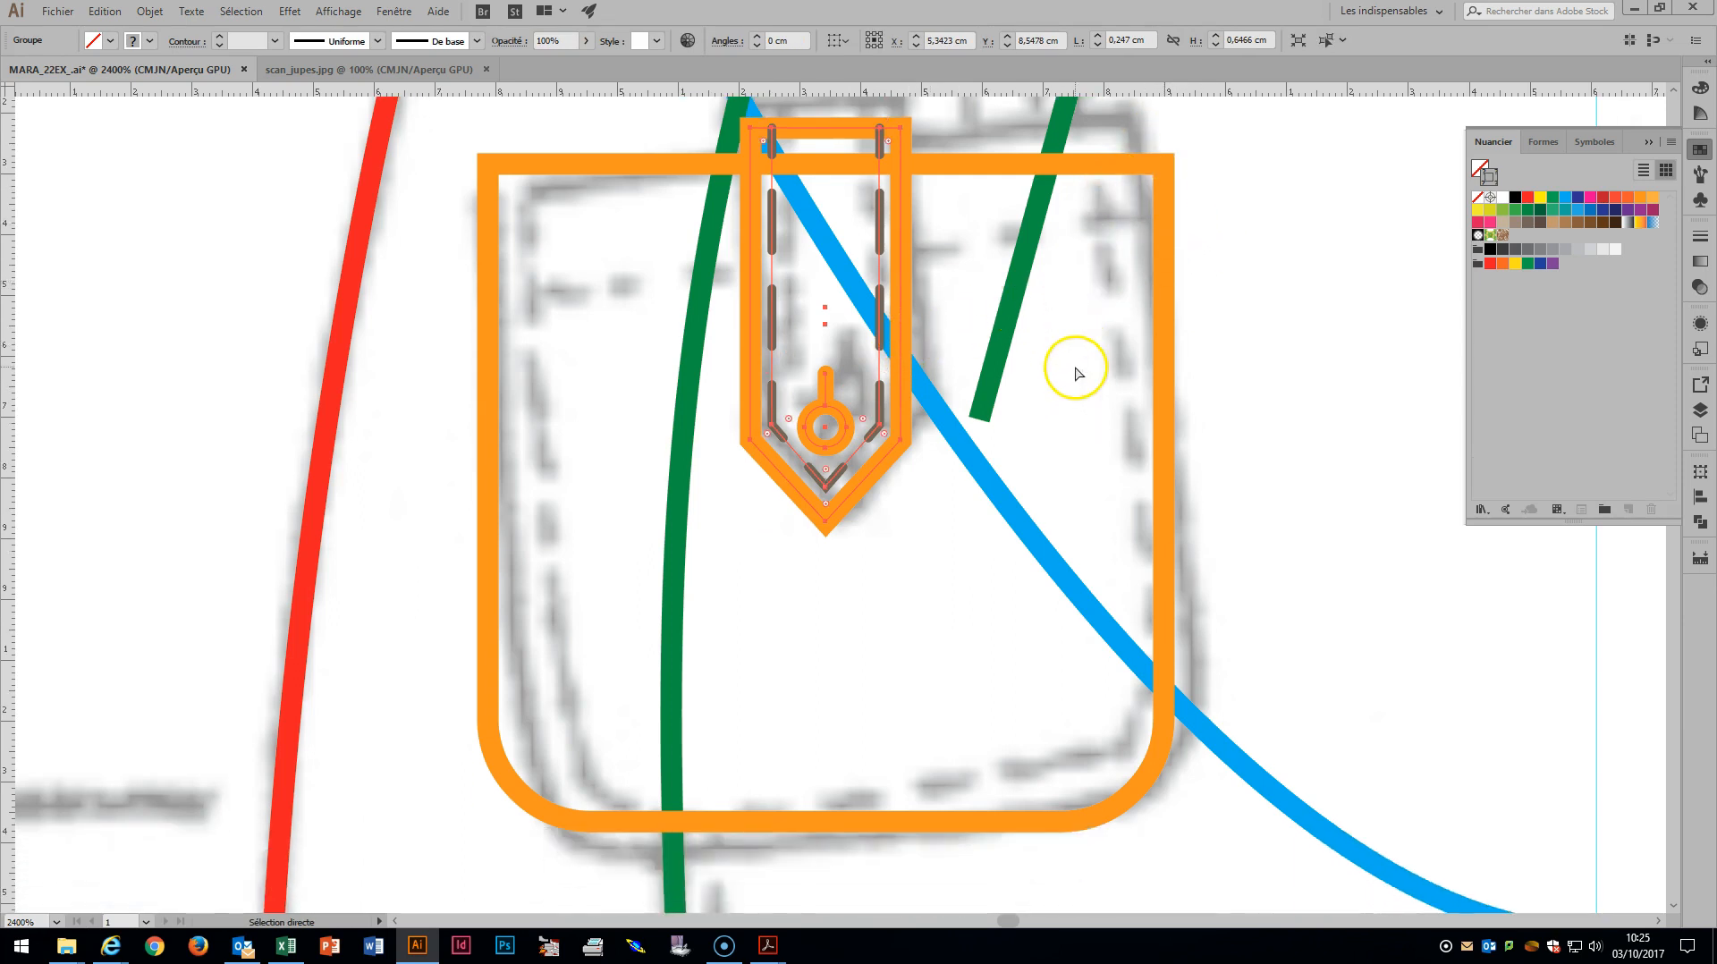
pyautogui.click(487, 717)
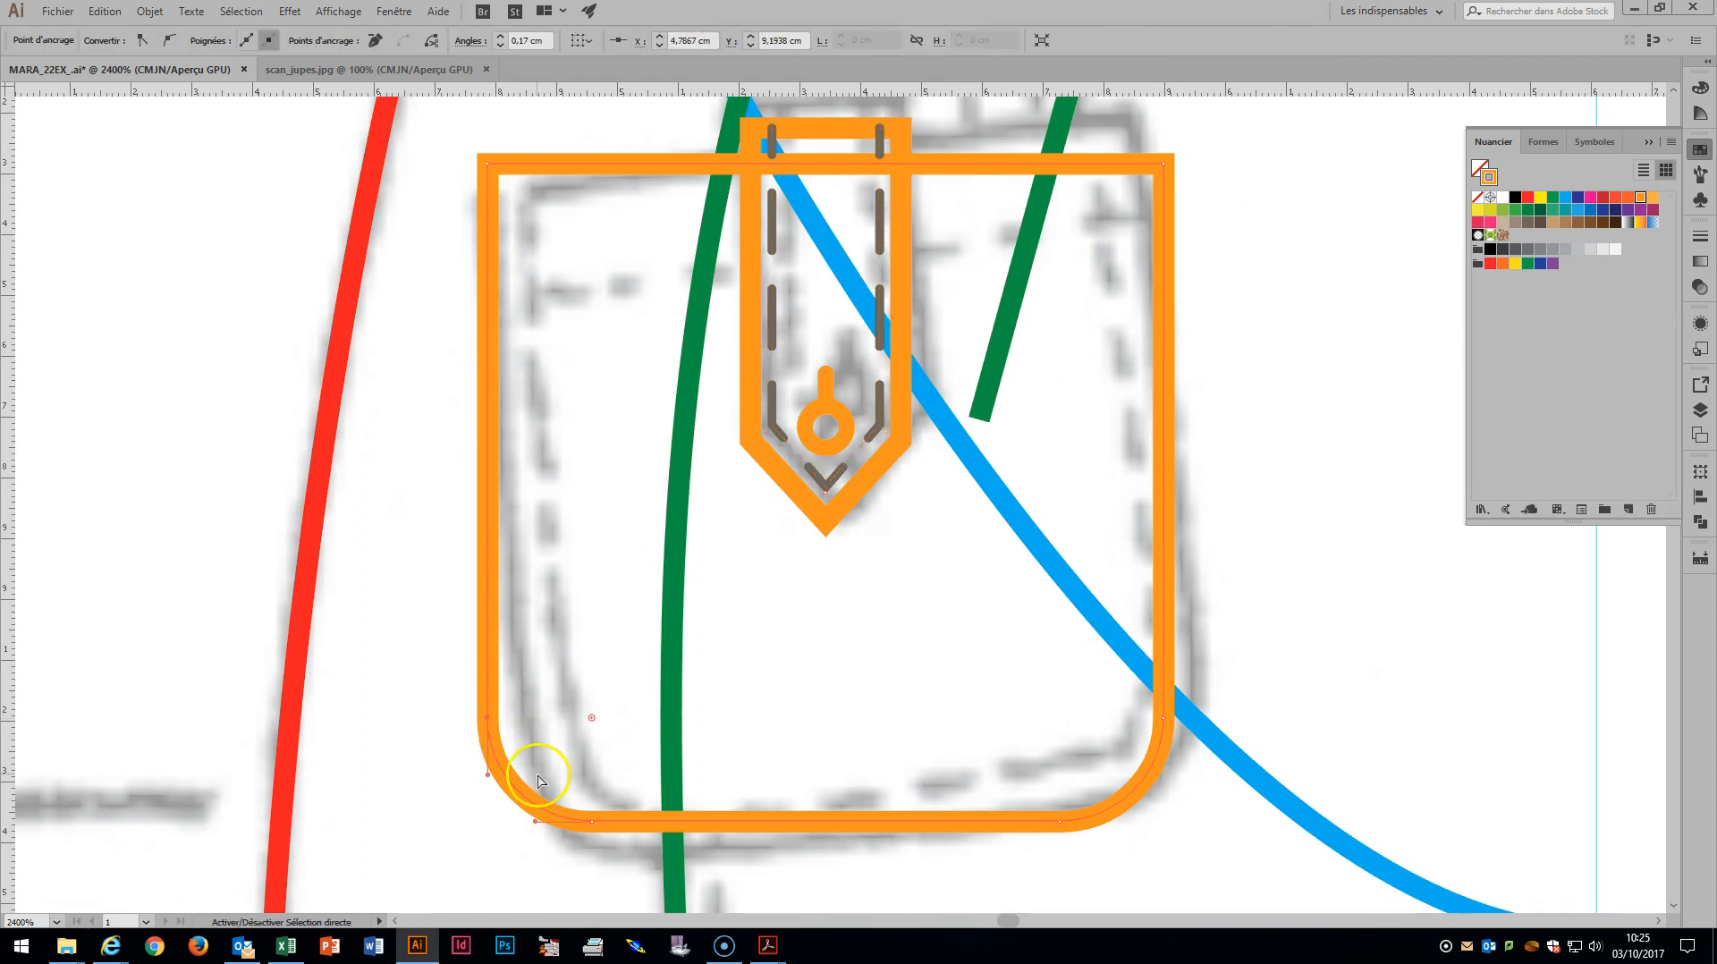
pyautogui.click(1061, 821)
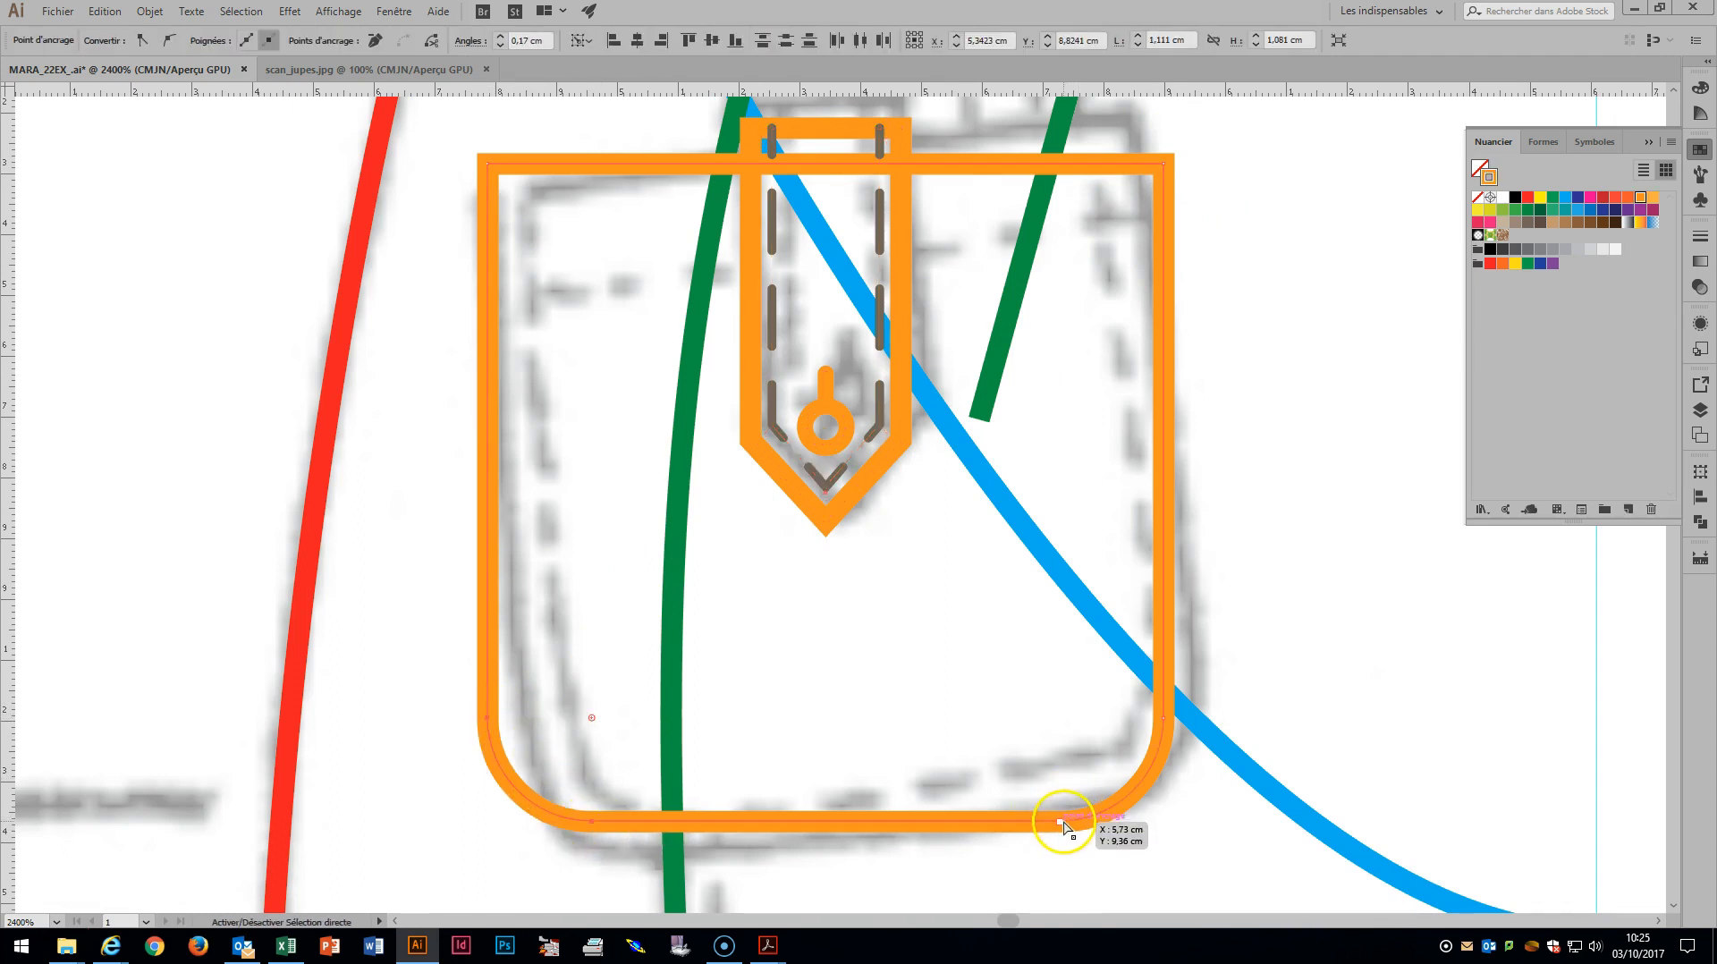
pyautogui.click(1061, 822)
pyautogui.keyDown('shift'); pyautogui.click(1166, 719); pyautogui.keyUp('shift')
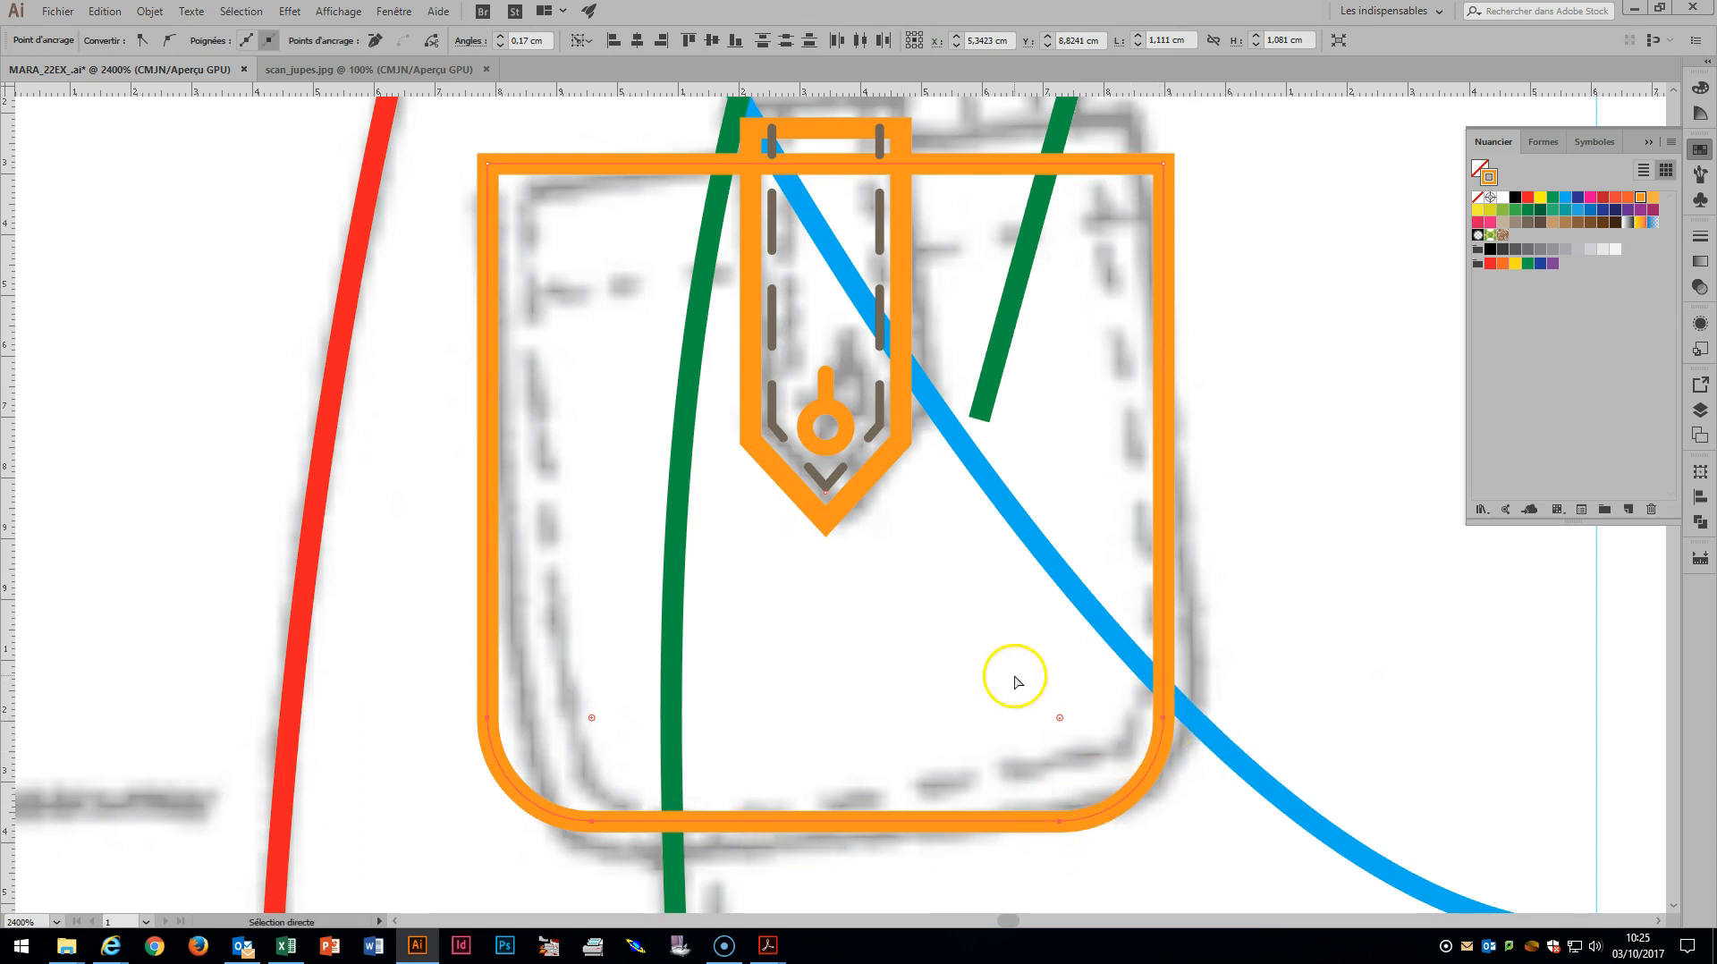
pyautogui.press('v')
pyautogui.press('a')
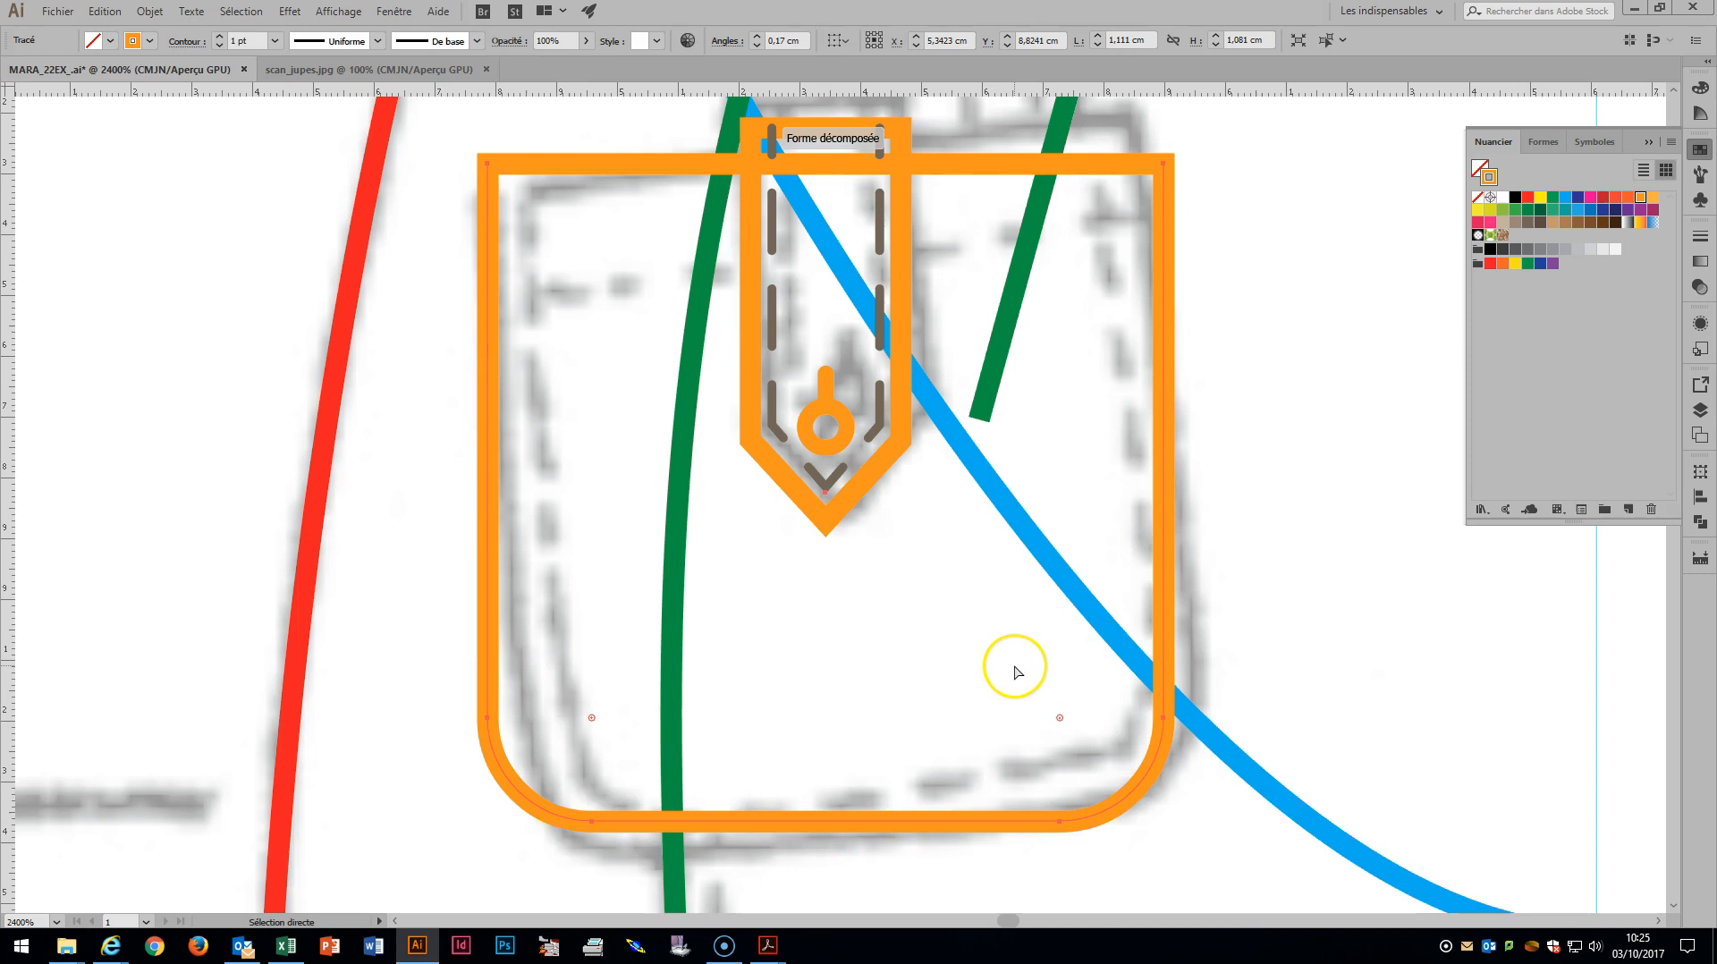
pyautogui.click(882, 297)
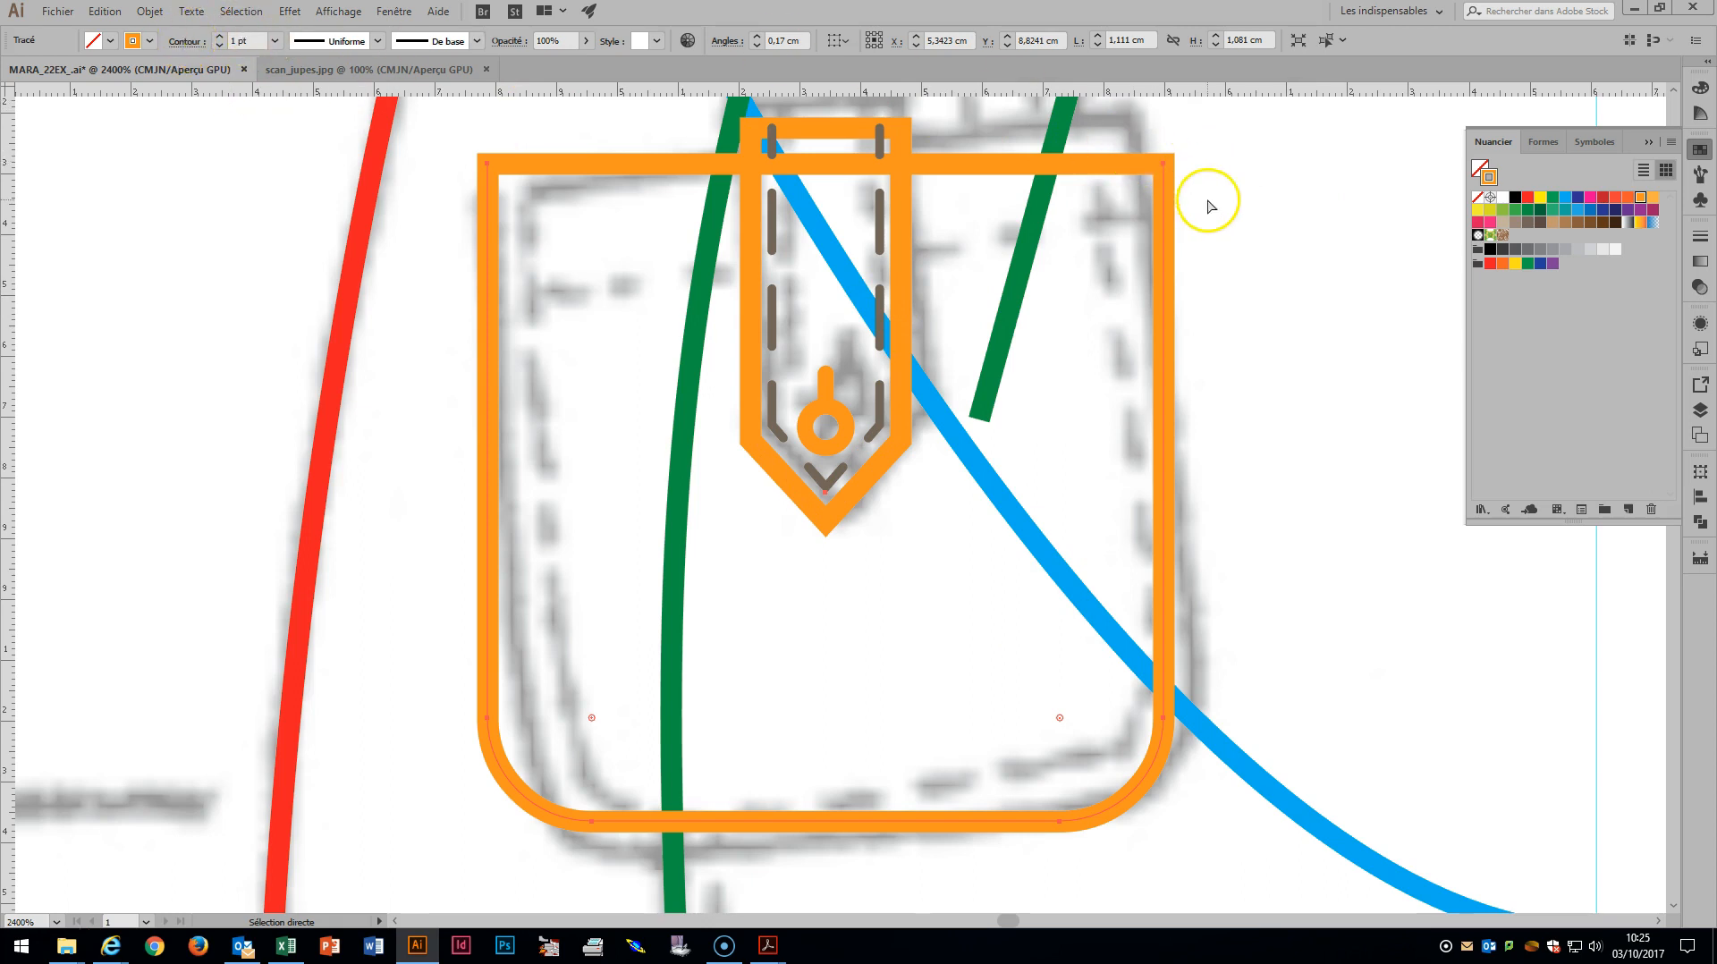
# Apply the tab stitching's dashed brown-grey stroke to the open duplicate of the pocket outline.
pyautogui.press('i')
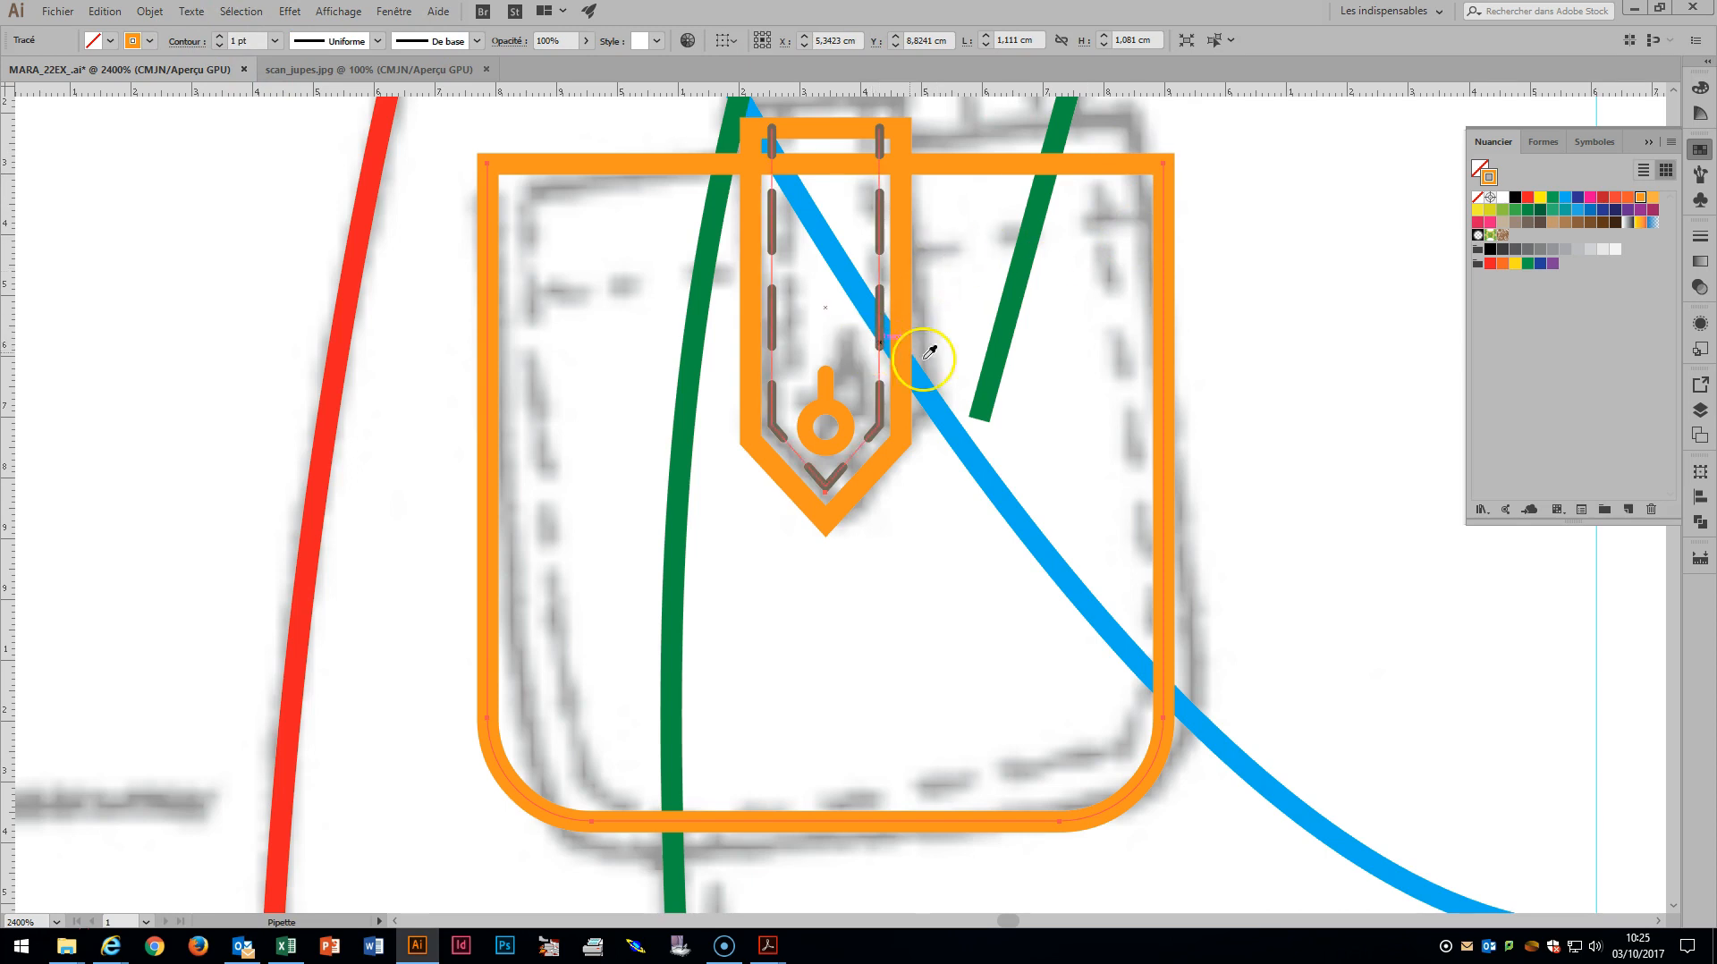
pyautogui.click(839, 304)
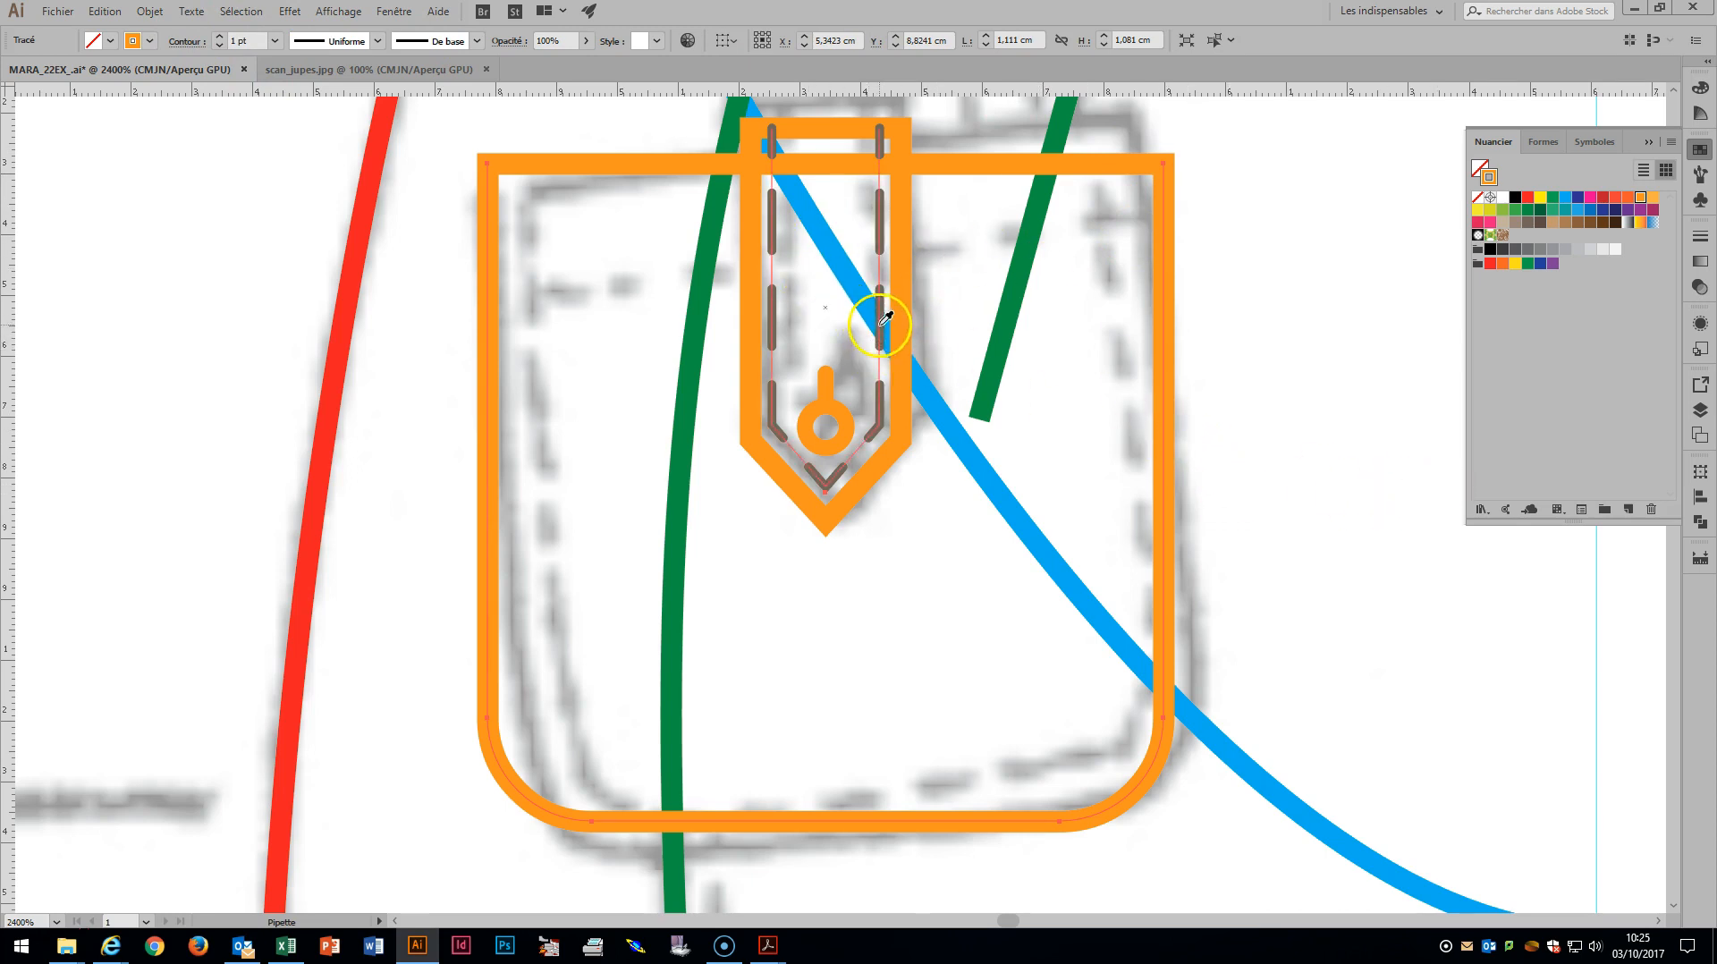
pyautogui.hotkey('ctrl', 'z')
pyautogui.click(888, 398)
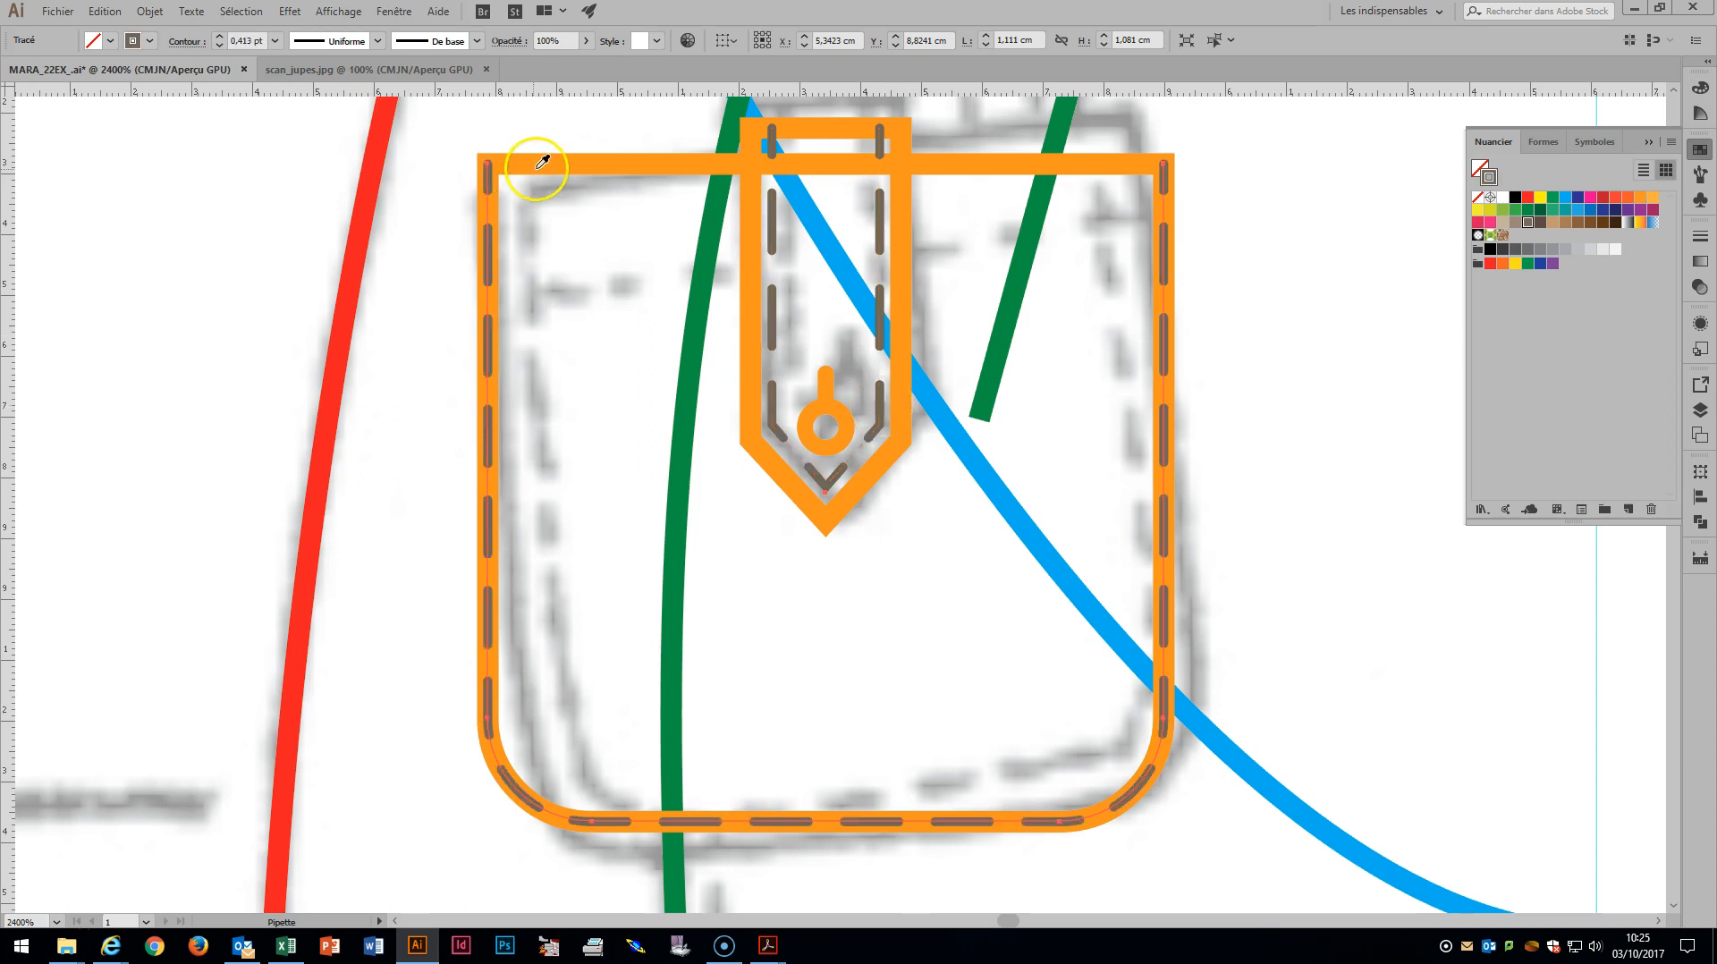
# Narrow the pocket's stitching path symmetrically to about 1 cm and shorten it from the bottom to about 1.04 cm high.
pyautogui.press('v')
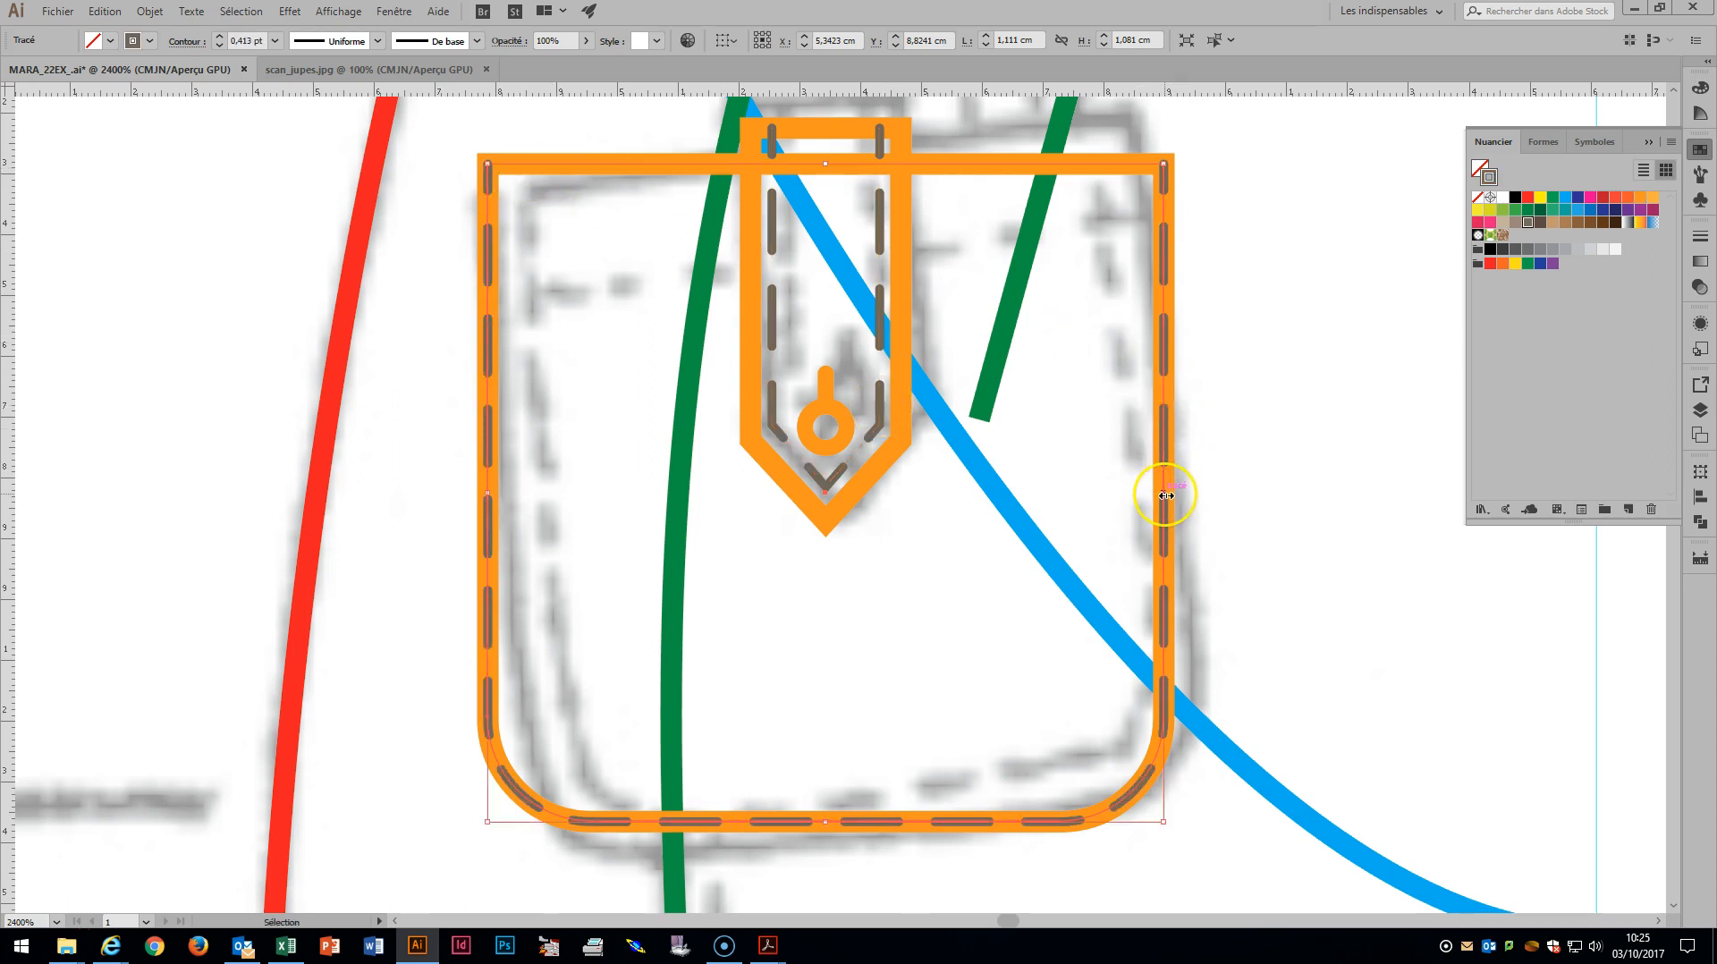
pyautogui.moveTo(1166, 495); pyautogui.dragTo(1131, 489)
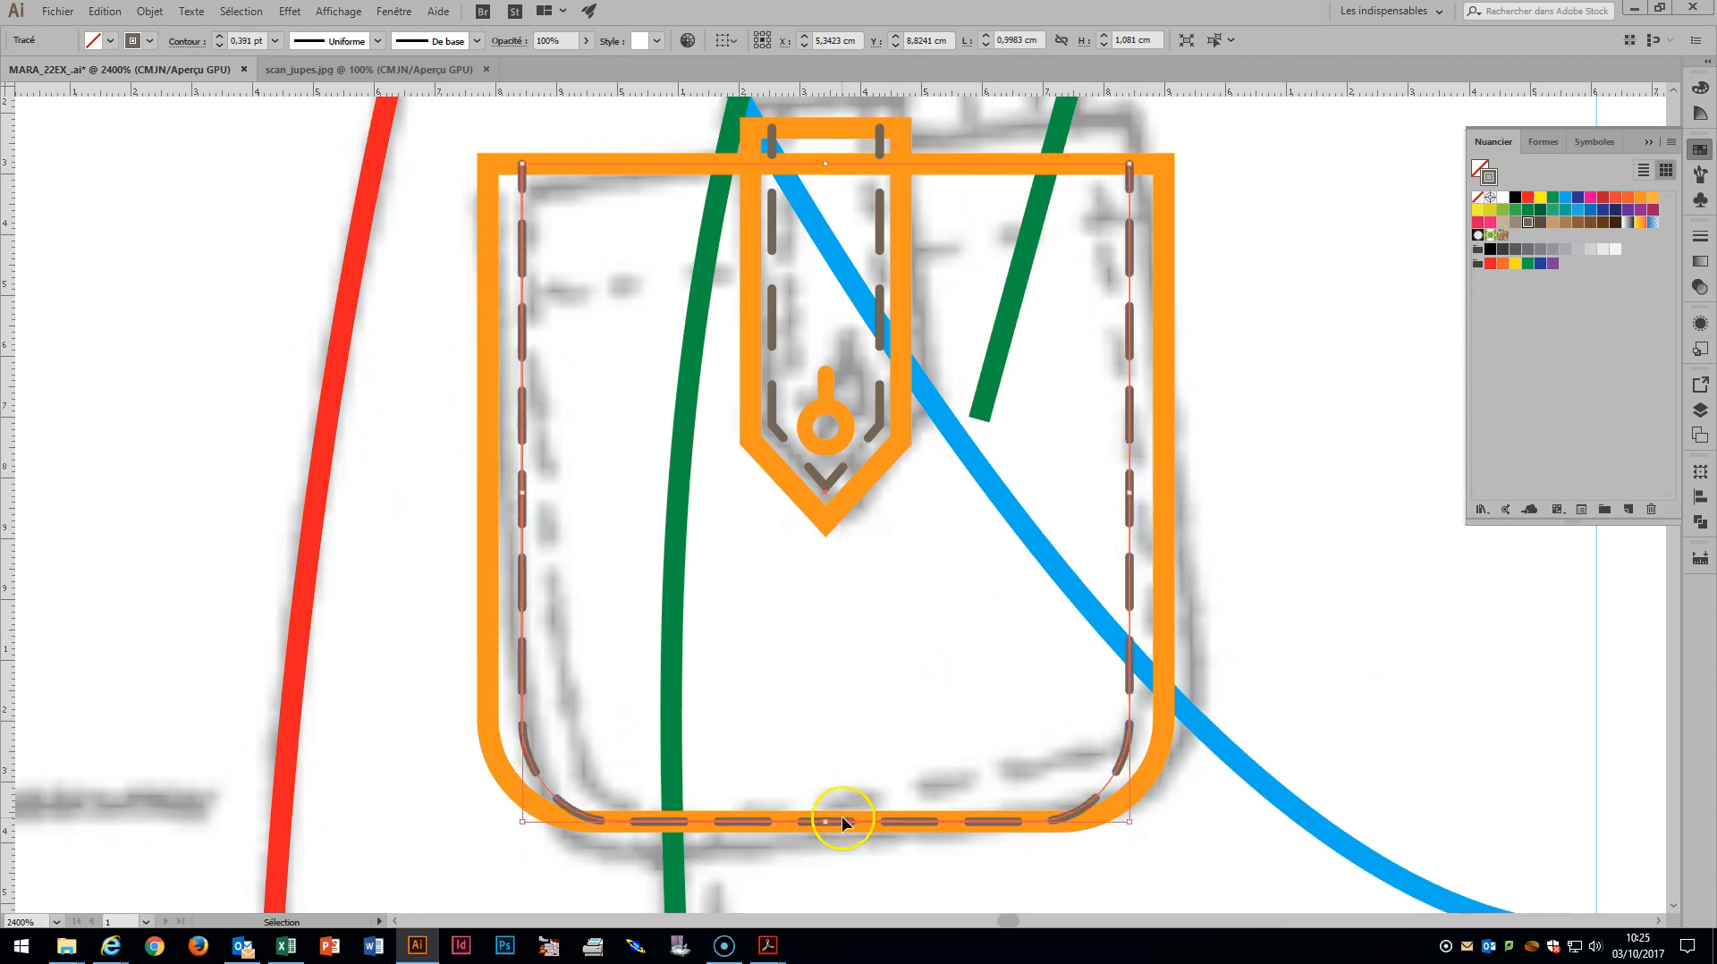
pyautogui.moveTo(823, 822); pyautogui.dragTo(820, 795)
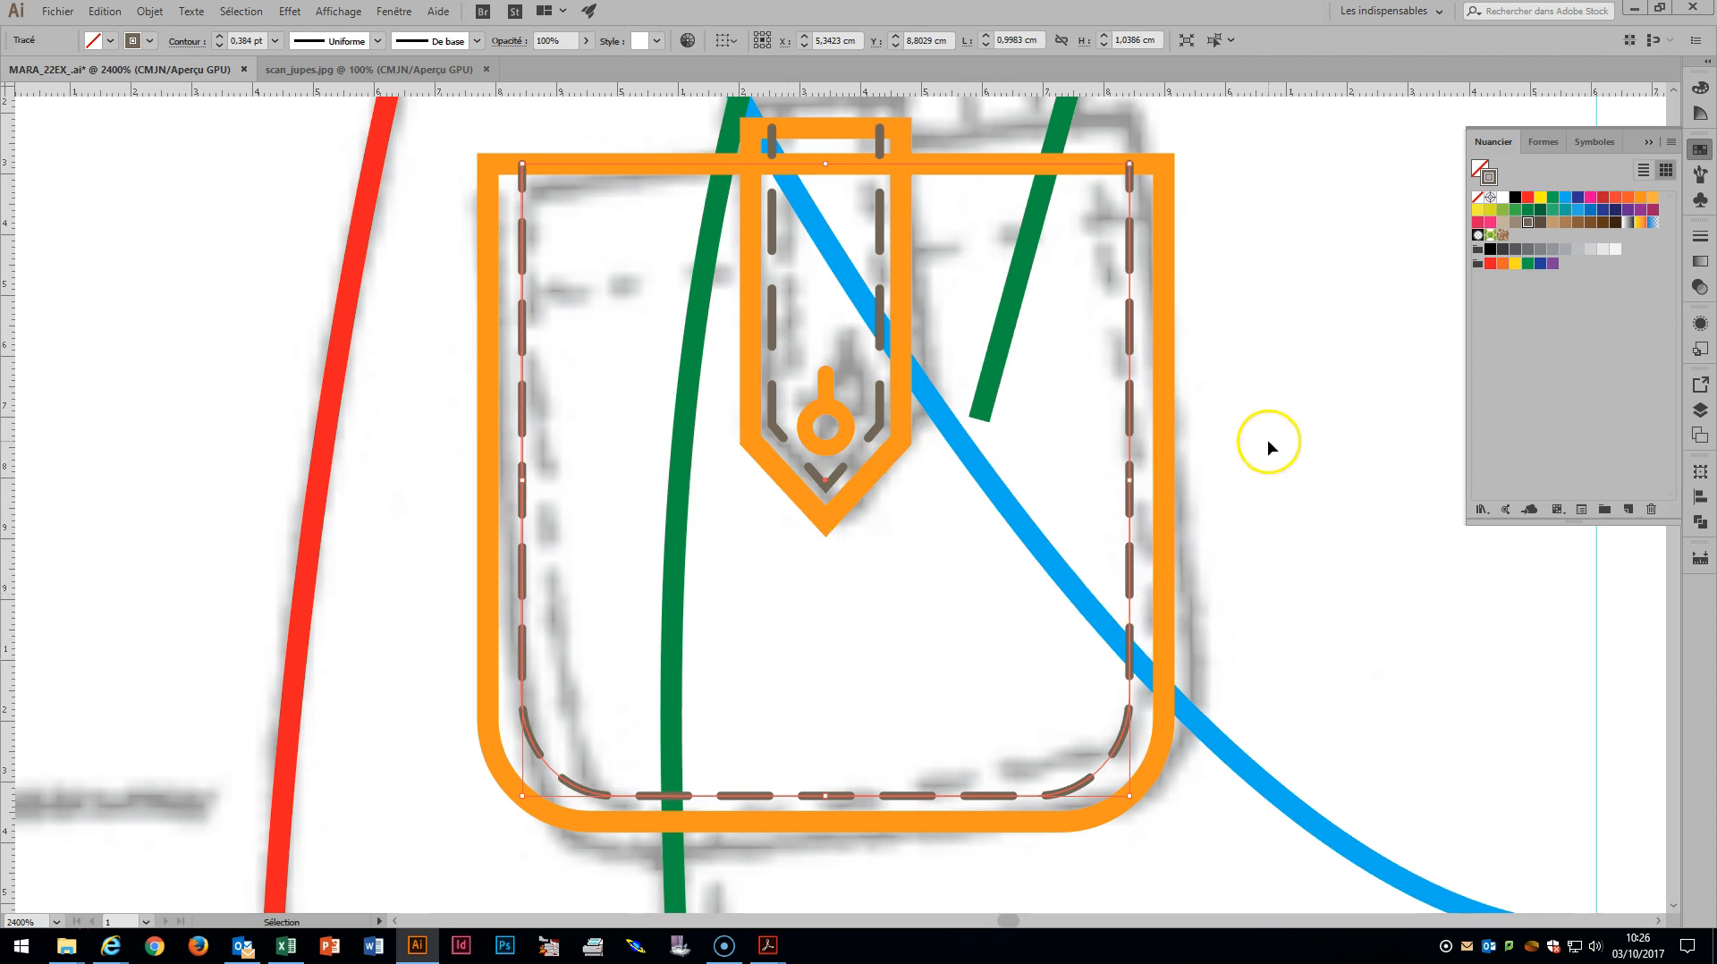
# Group the pocket outline with its dashed stitching, and group the result with the buttonhole tab.
pyautogui.keyDown('shift'); pyautogui.click(1166, 346); pyautogui.keyUp('shift')
pyautogui.press('a')
pyautogui.press('v')
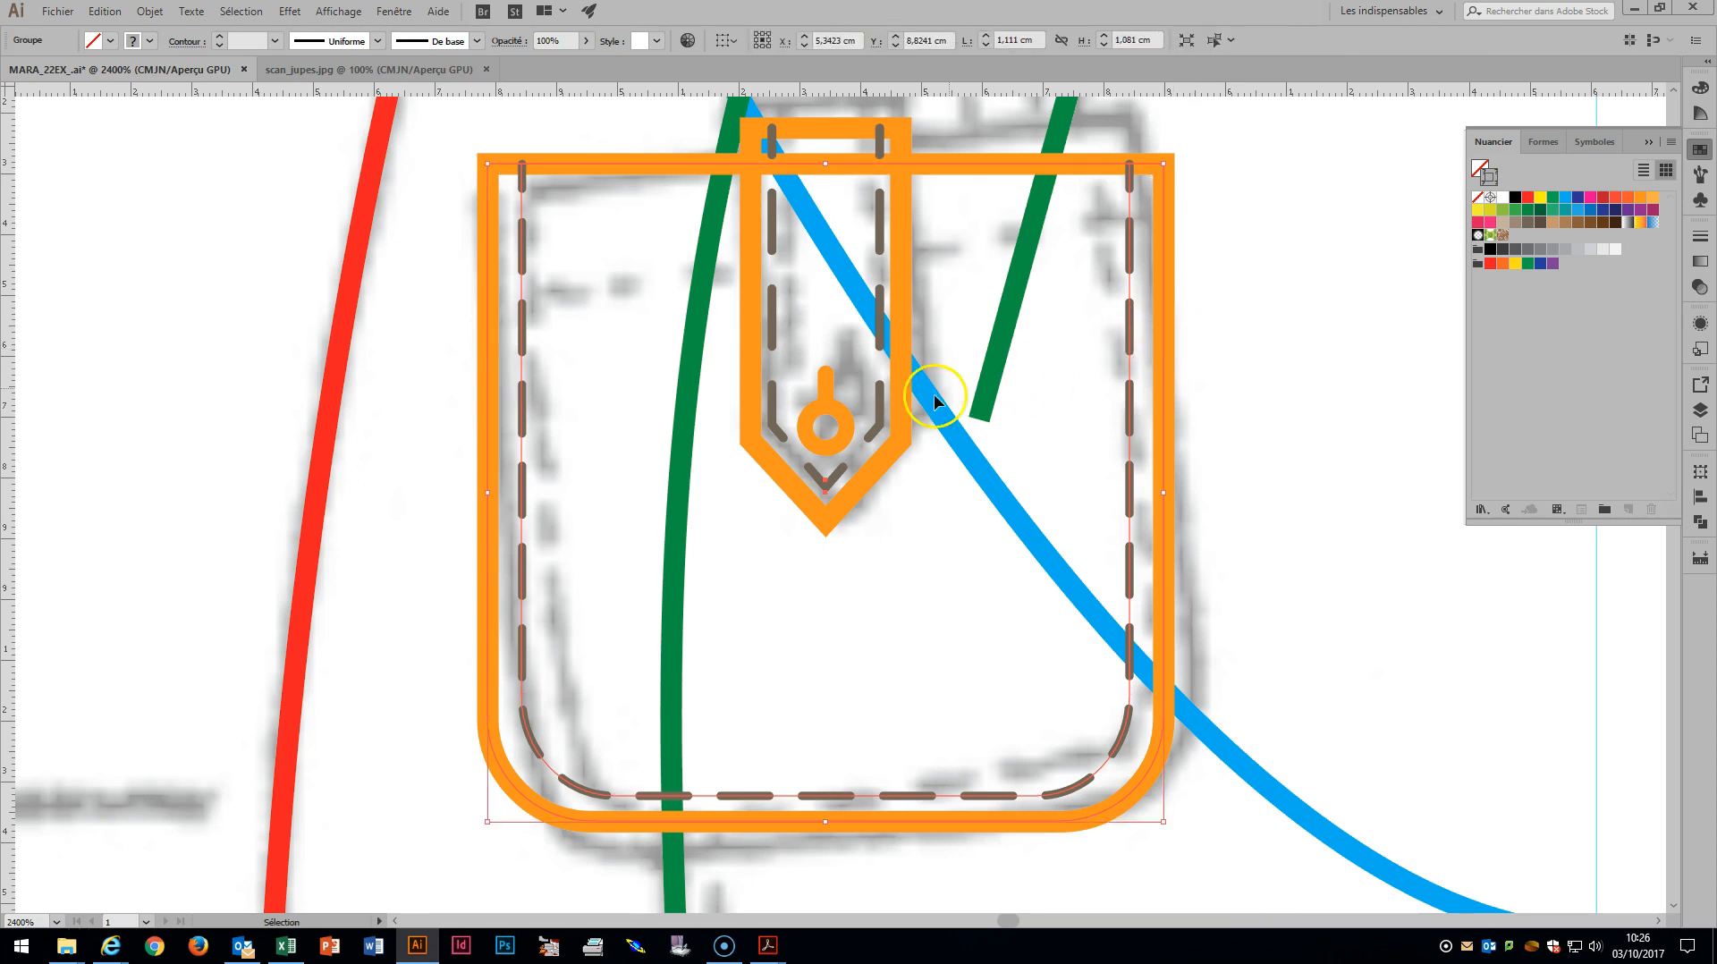
pyautogui.keyDown('shift'); pyautogui.click(894, 438); pyautogui.keyUp('shift')
pyautogui.press('a')
pyautogui.press('v')
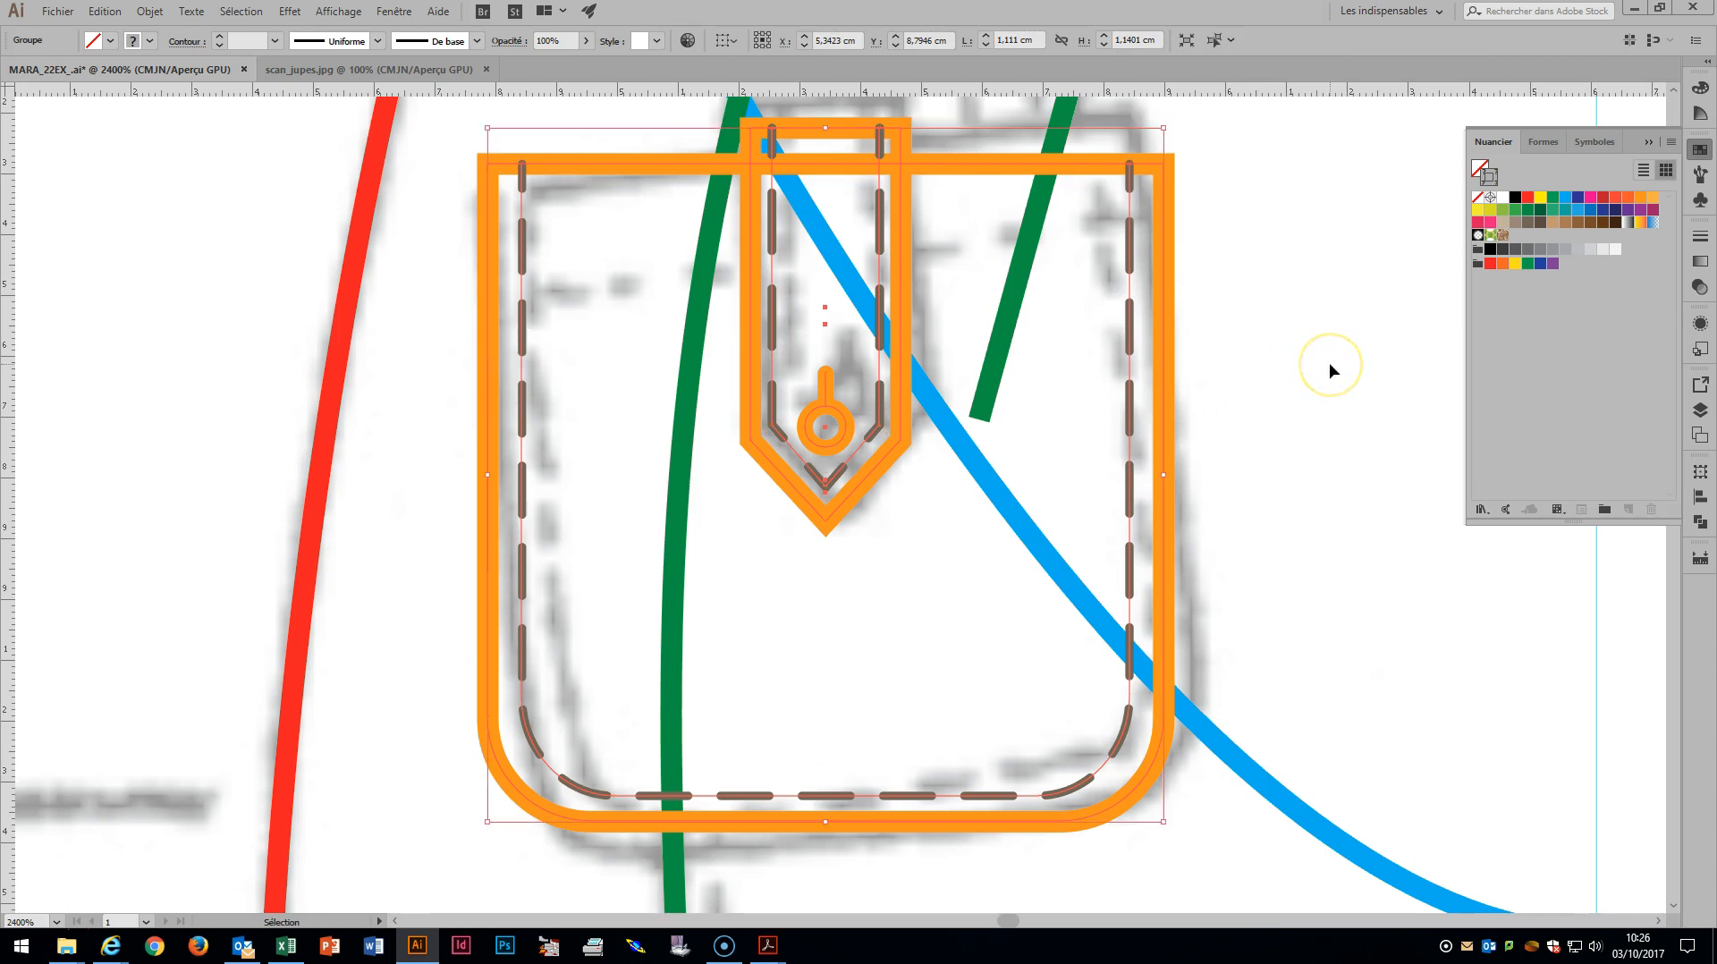
# Rotate the pocket and tab group counter-clockwise to follow the tilt of the scanned pocket.
pyautogui.hotkey('ctrl', '-')
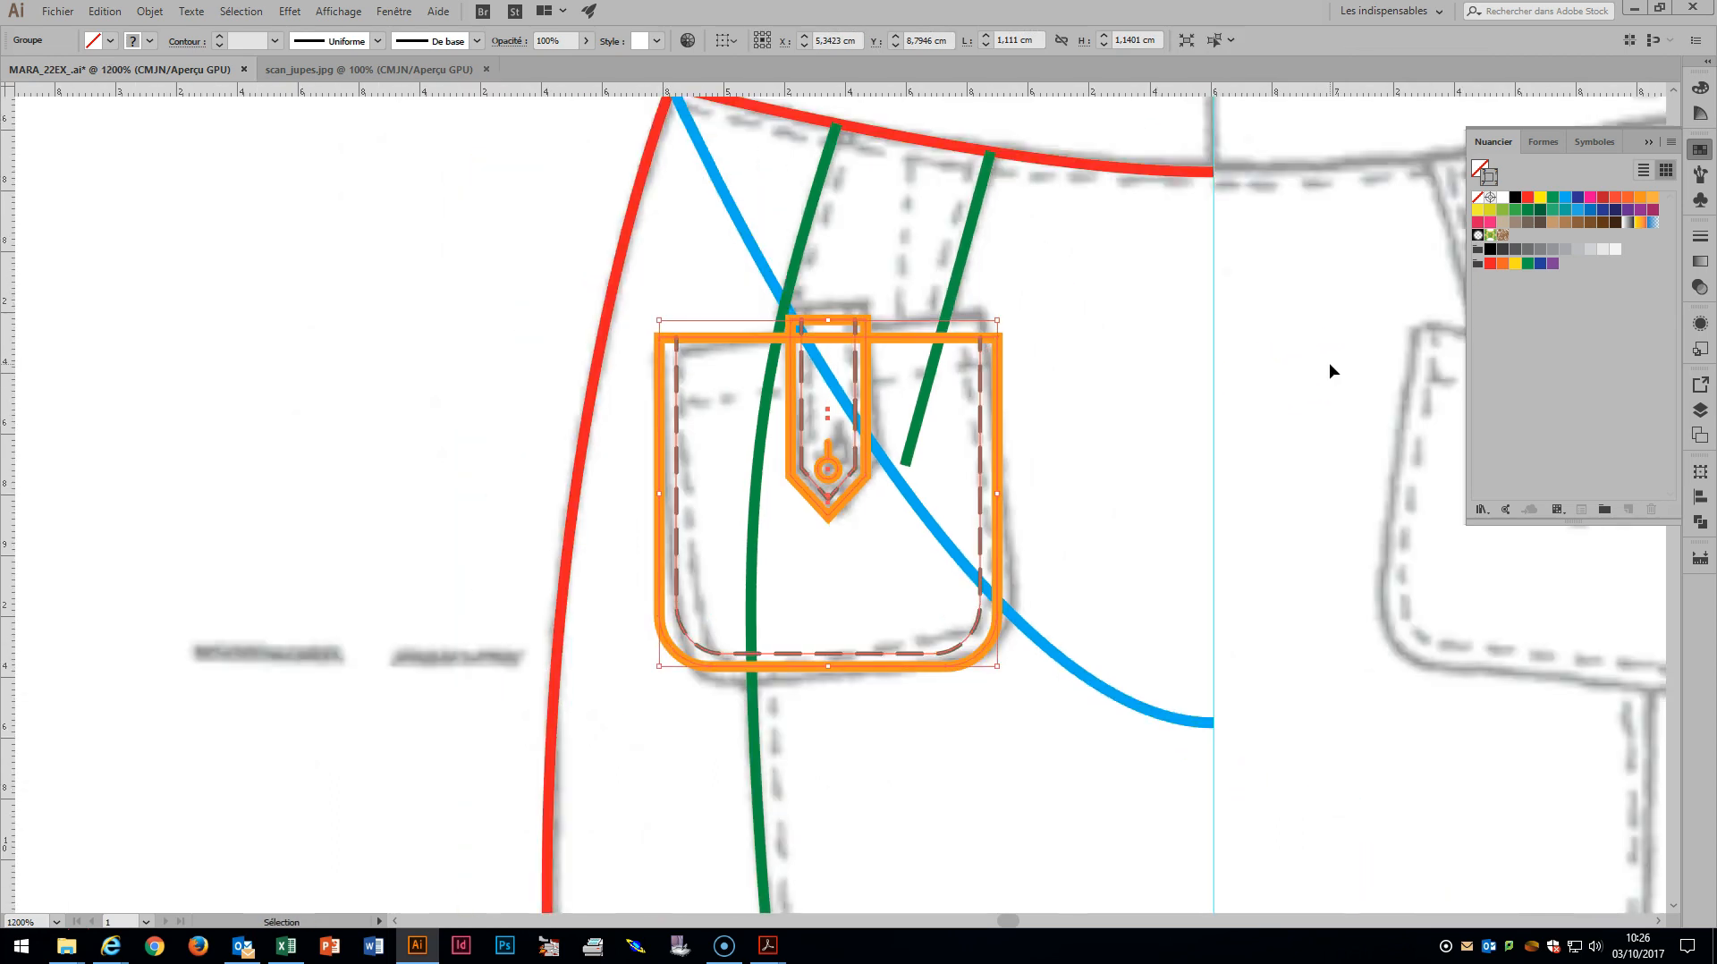
pyautogui.press('r')
pyautogui.moveTo(991, 341); pyautogui.dragTo(1037, 306)
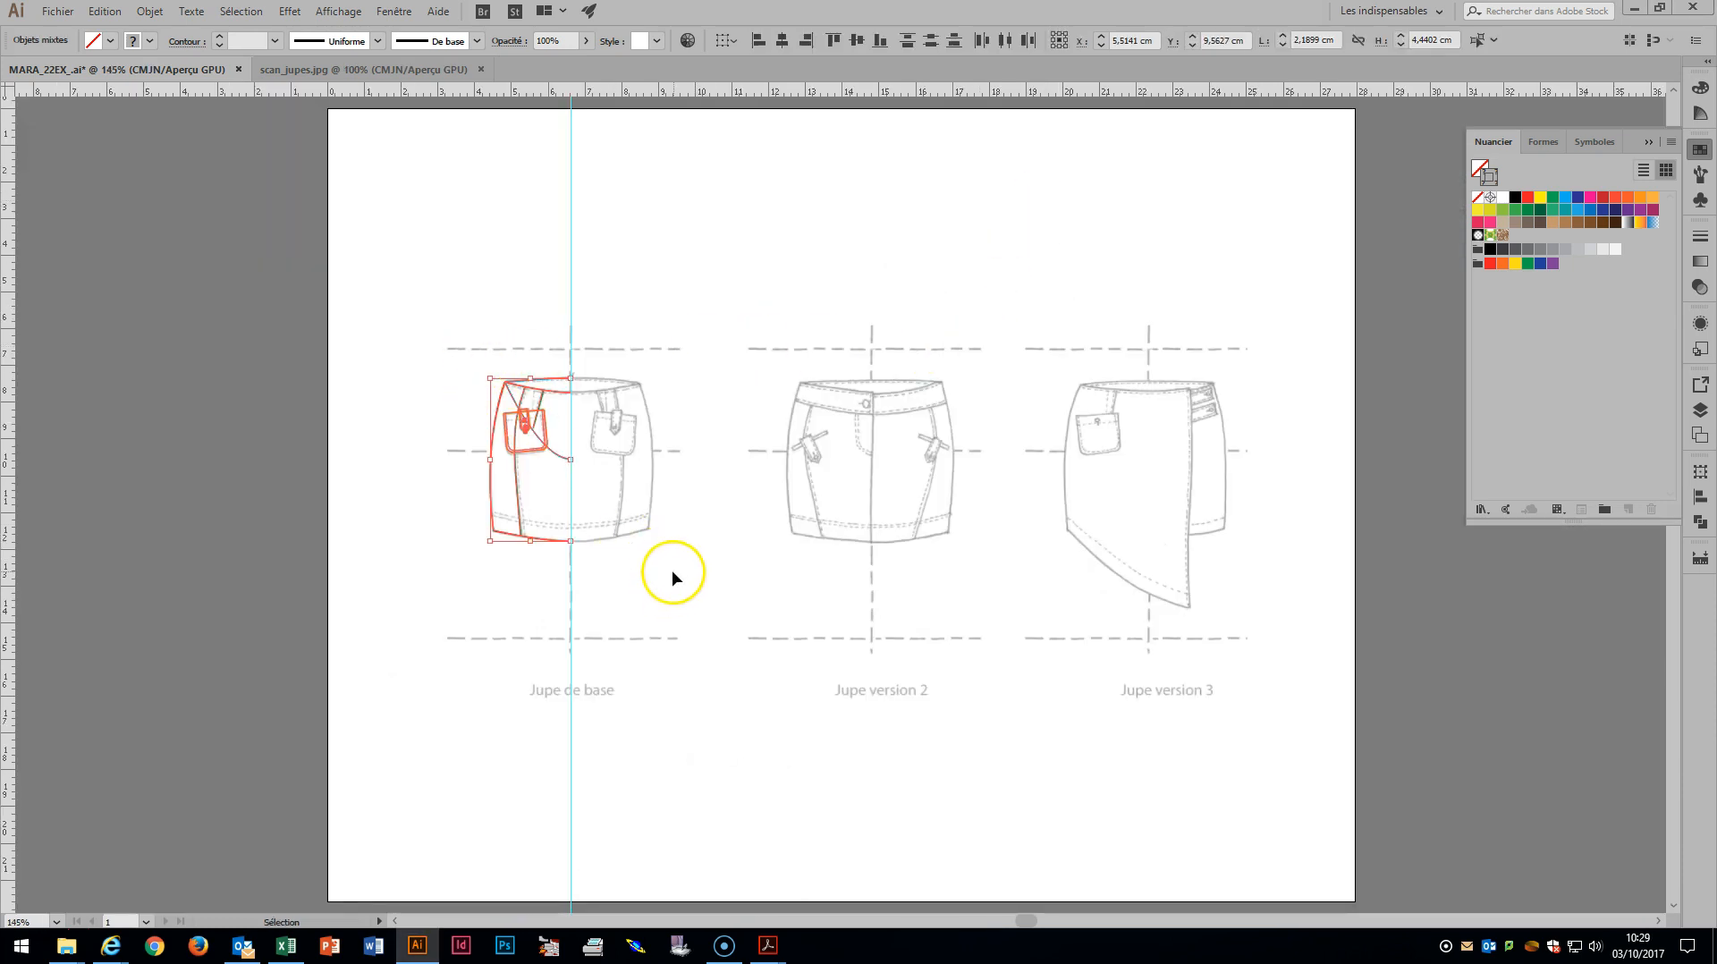
# Duplicate the red hem curve in place and raise the copy to Y 11.2886 cm near the scanned hem stitching.
pyautogui.press('z')
pyautogui.moveTo(460, 345); pyautogui.dragTo(734, 598)
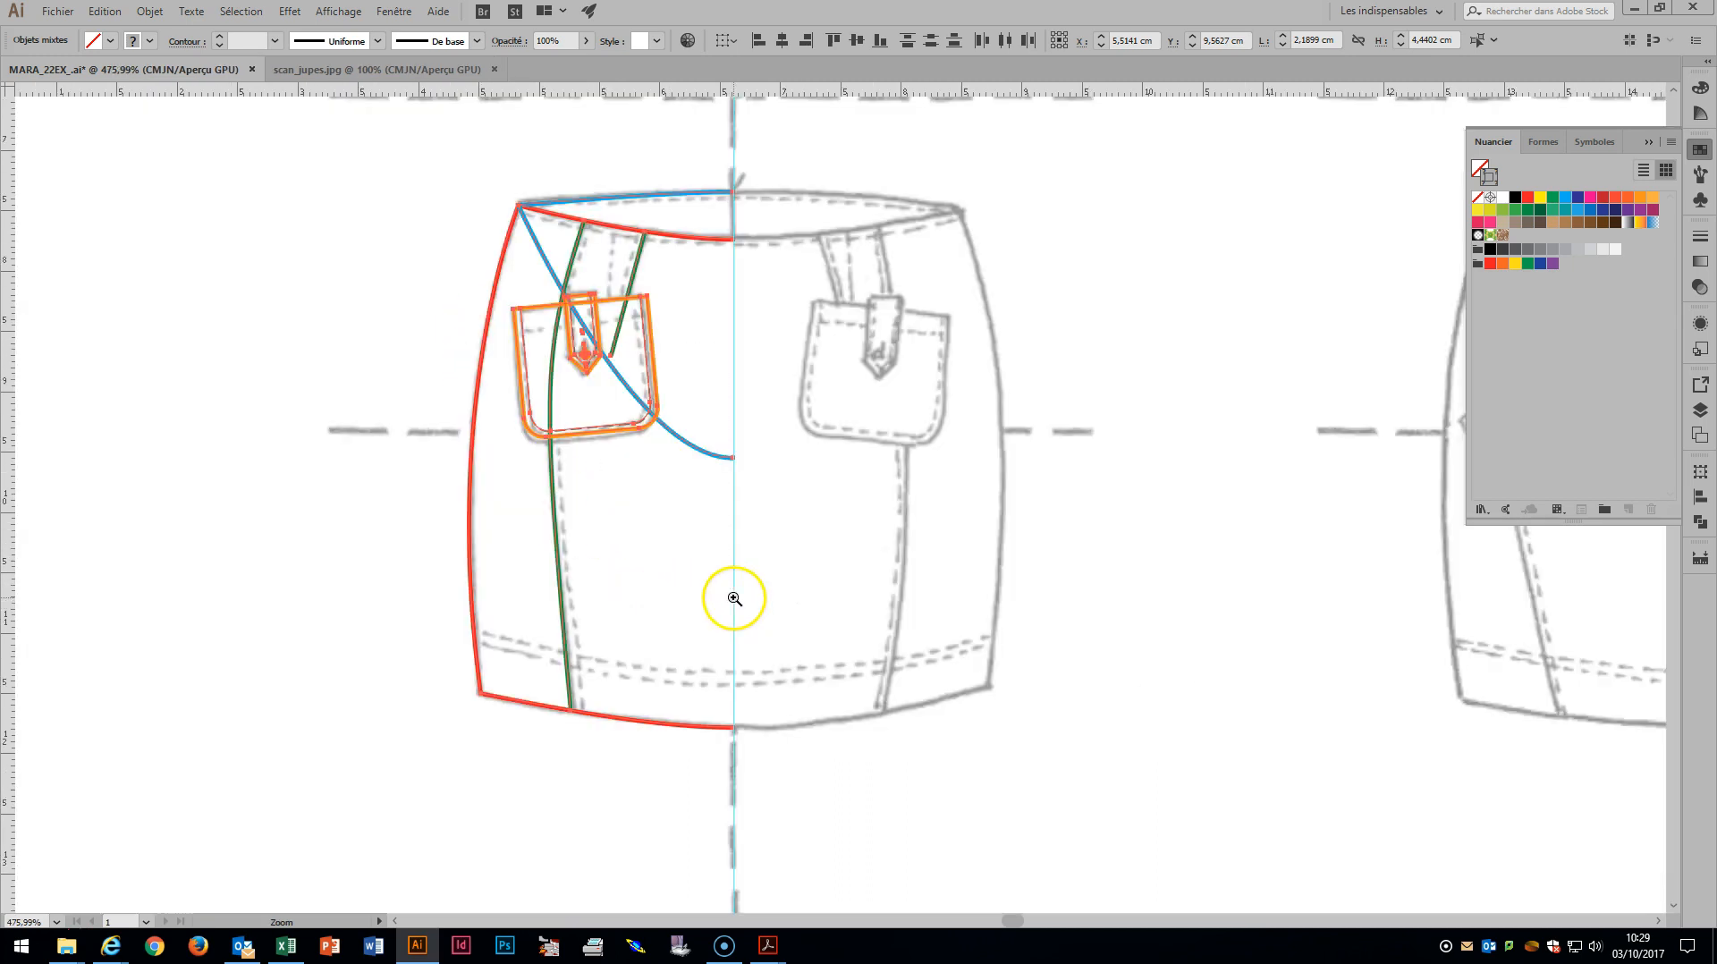
pyautogui.moveTo(443, 179); pyautogui.dragTo(885, 787)
pyautogui.press('a')
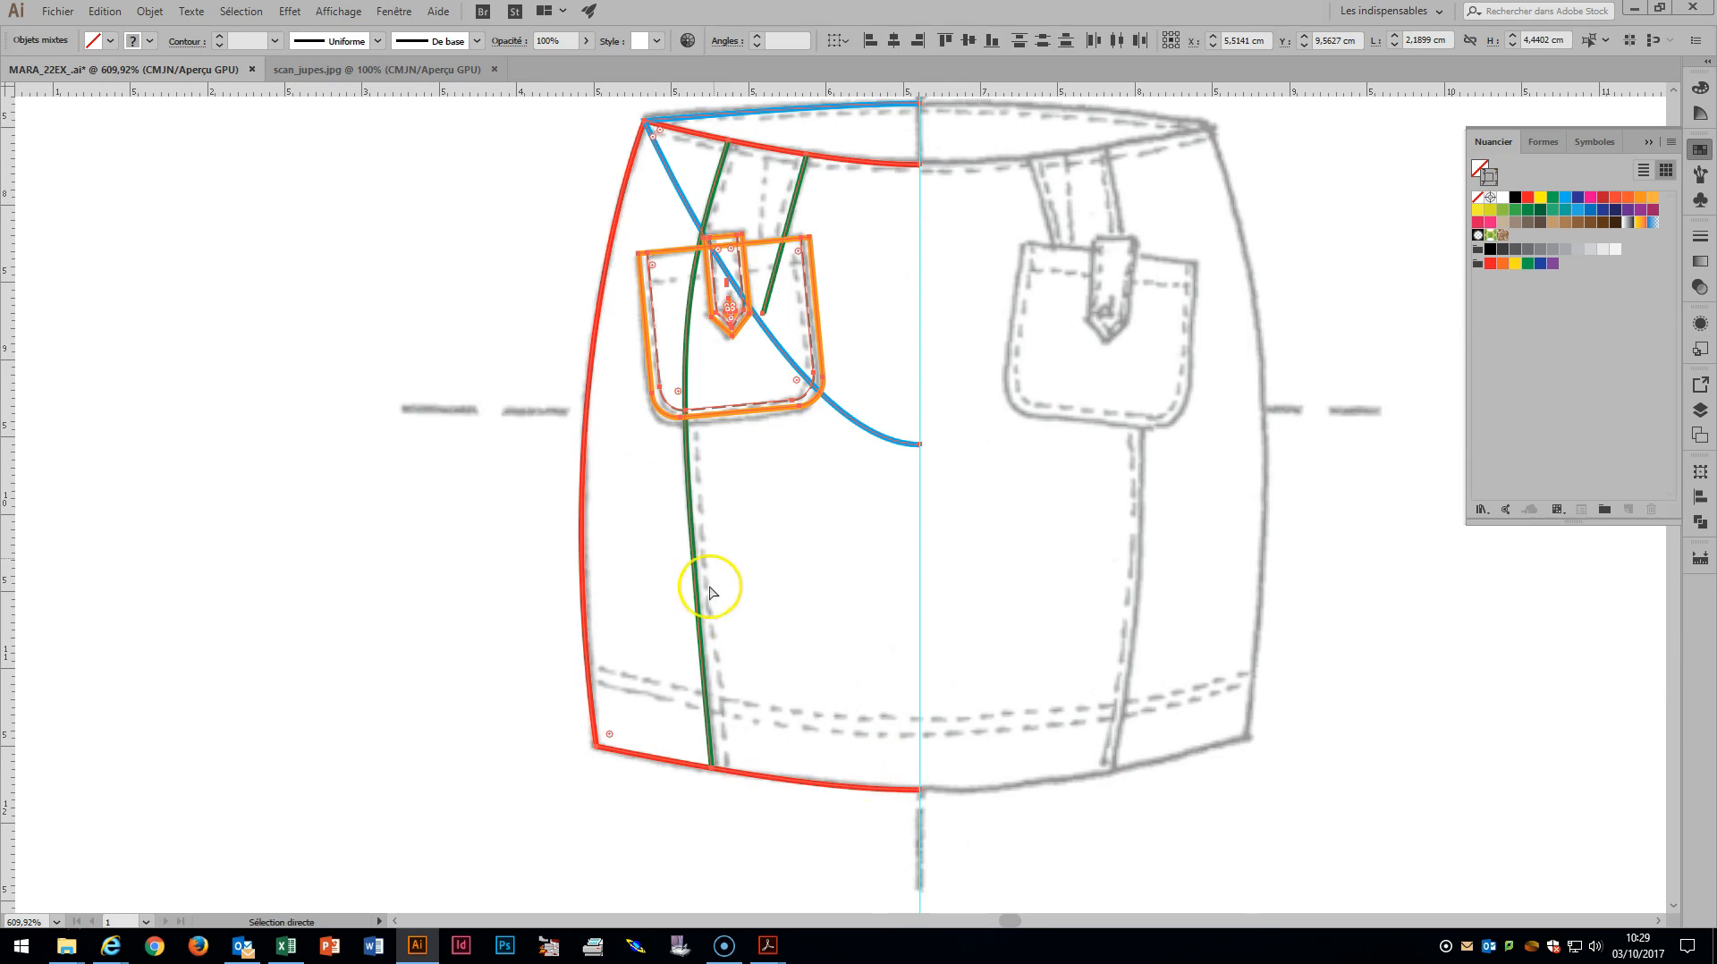
pyautogui.click(760, 809)
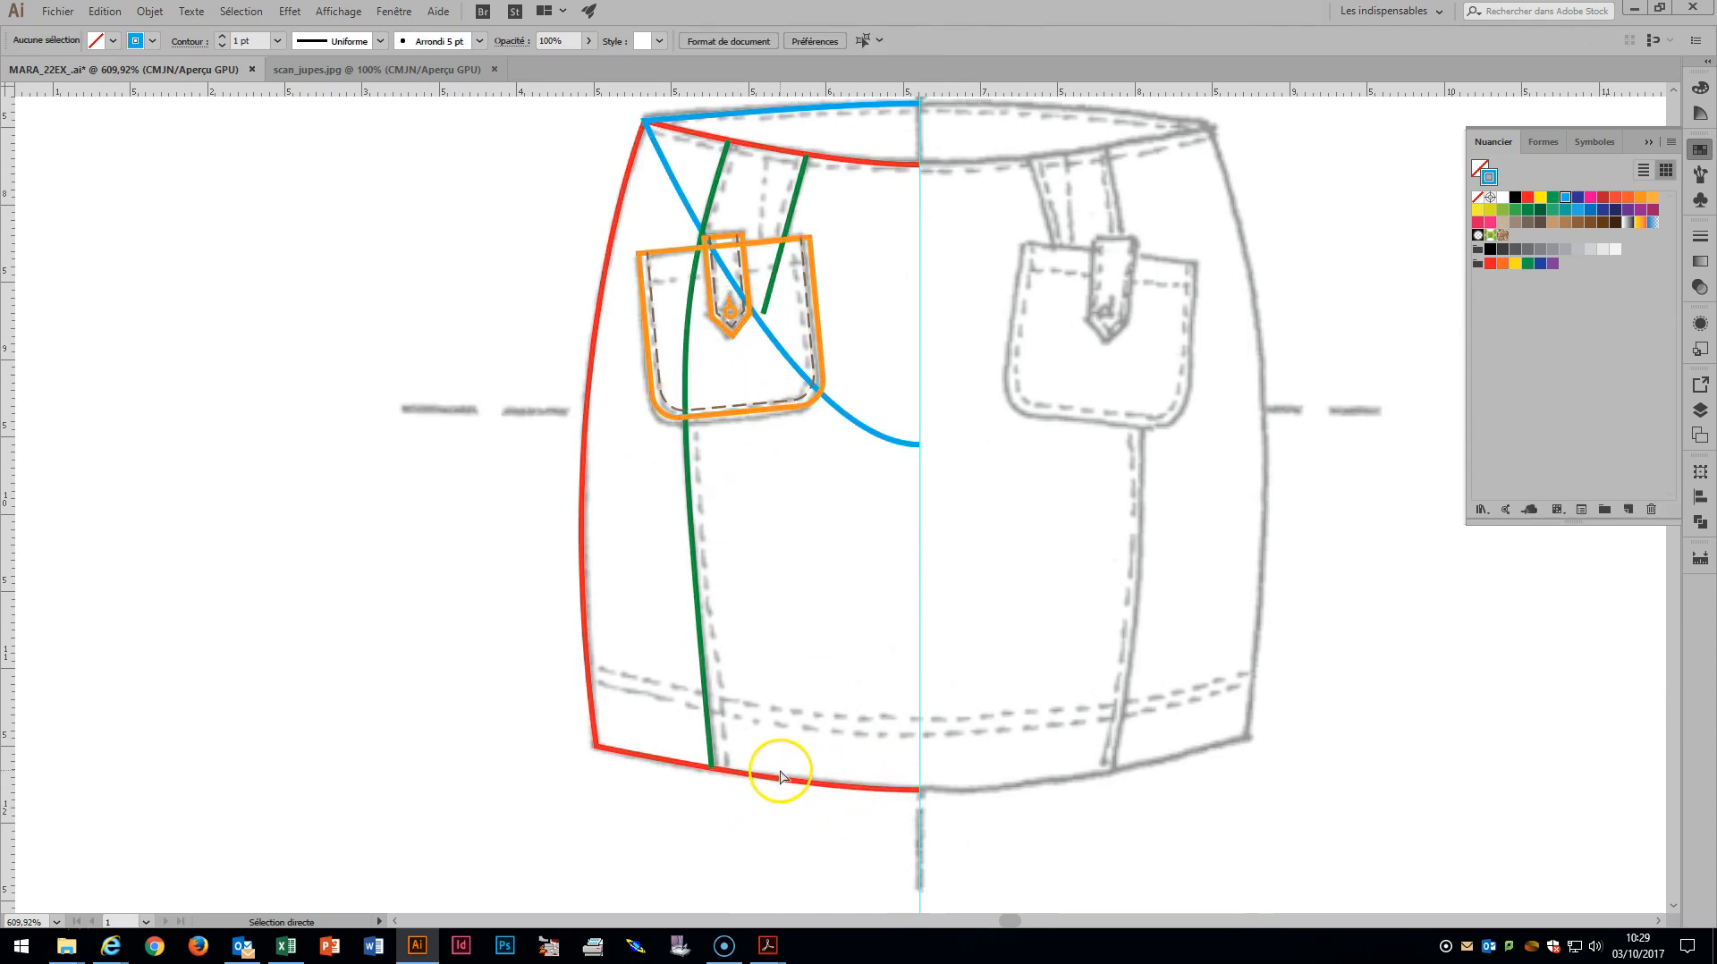
pyautogui.click(784, 784)
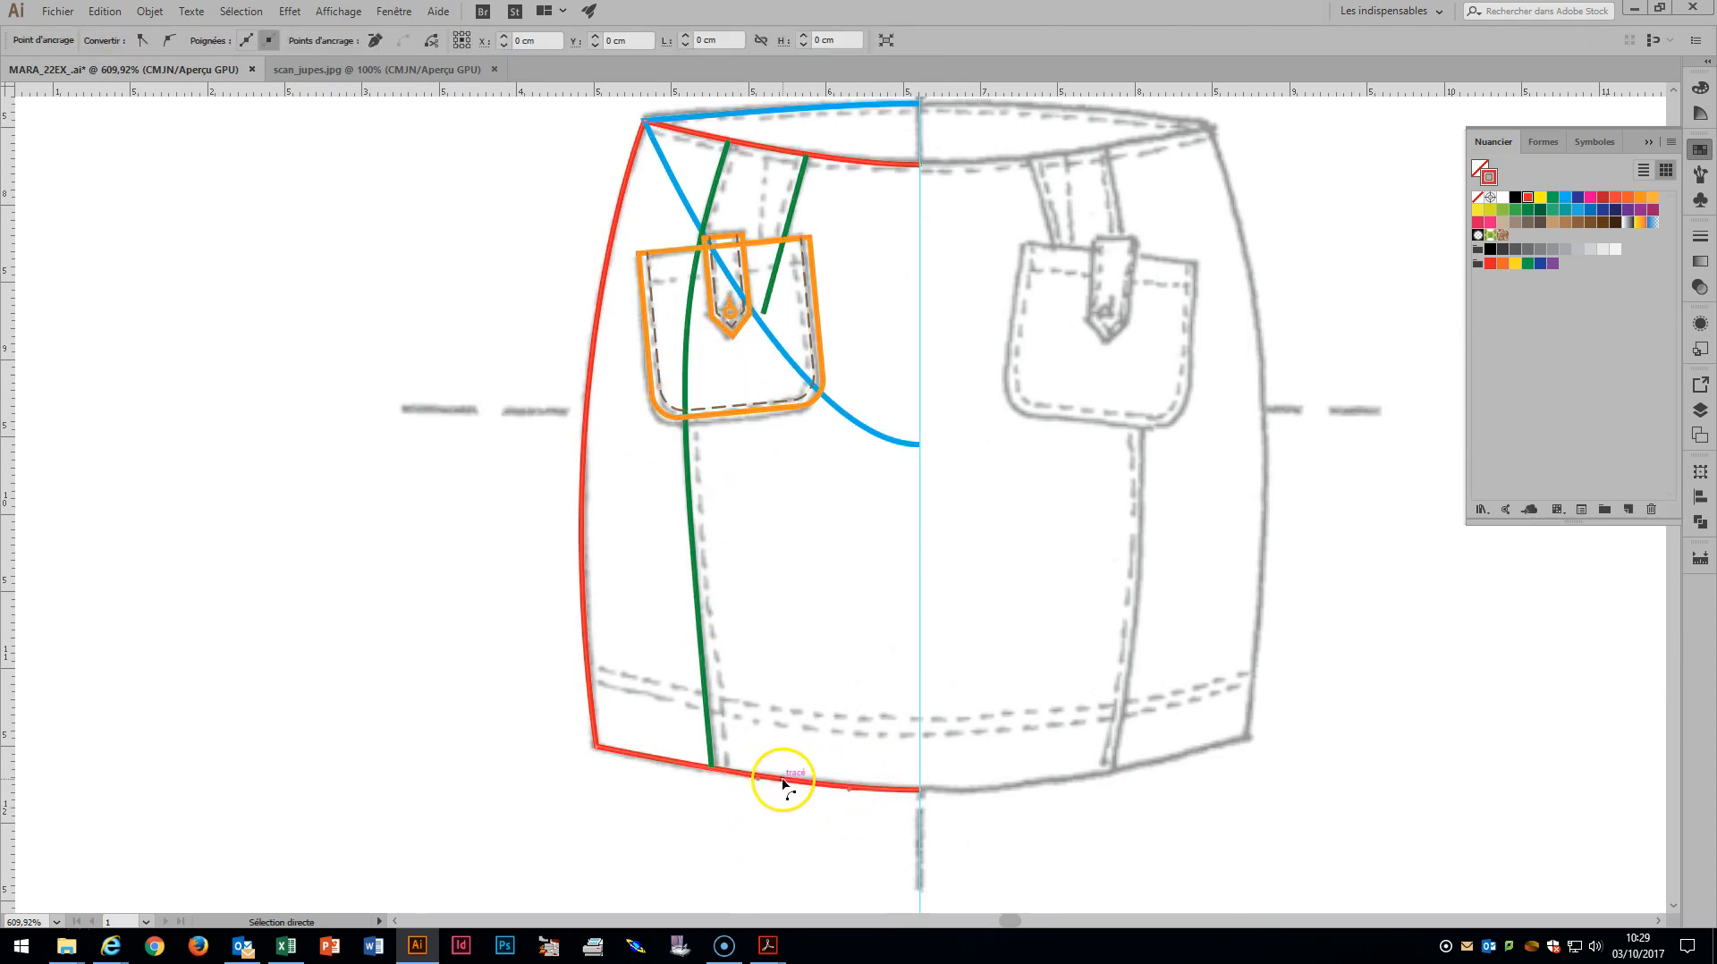
pyautogui.click(709, 818)
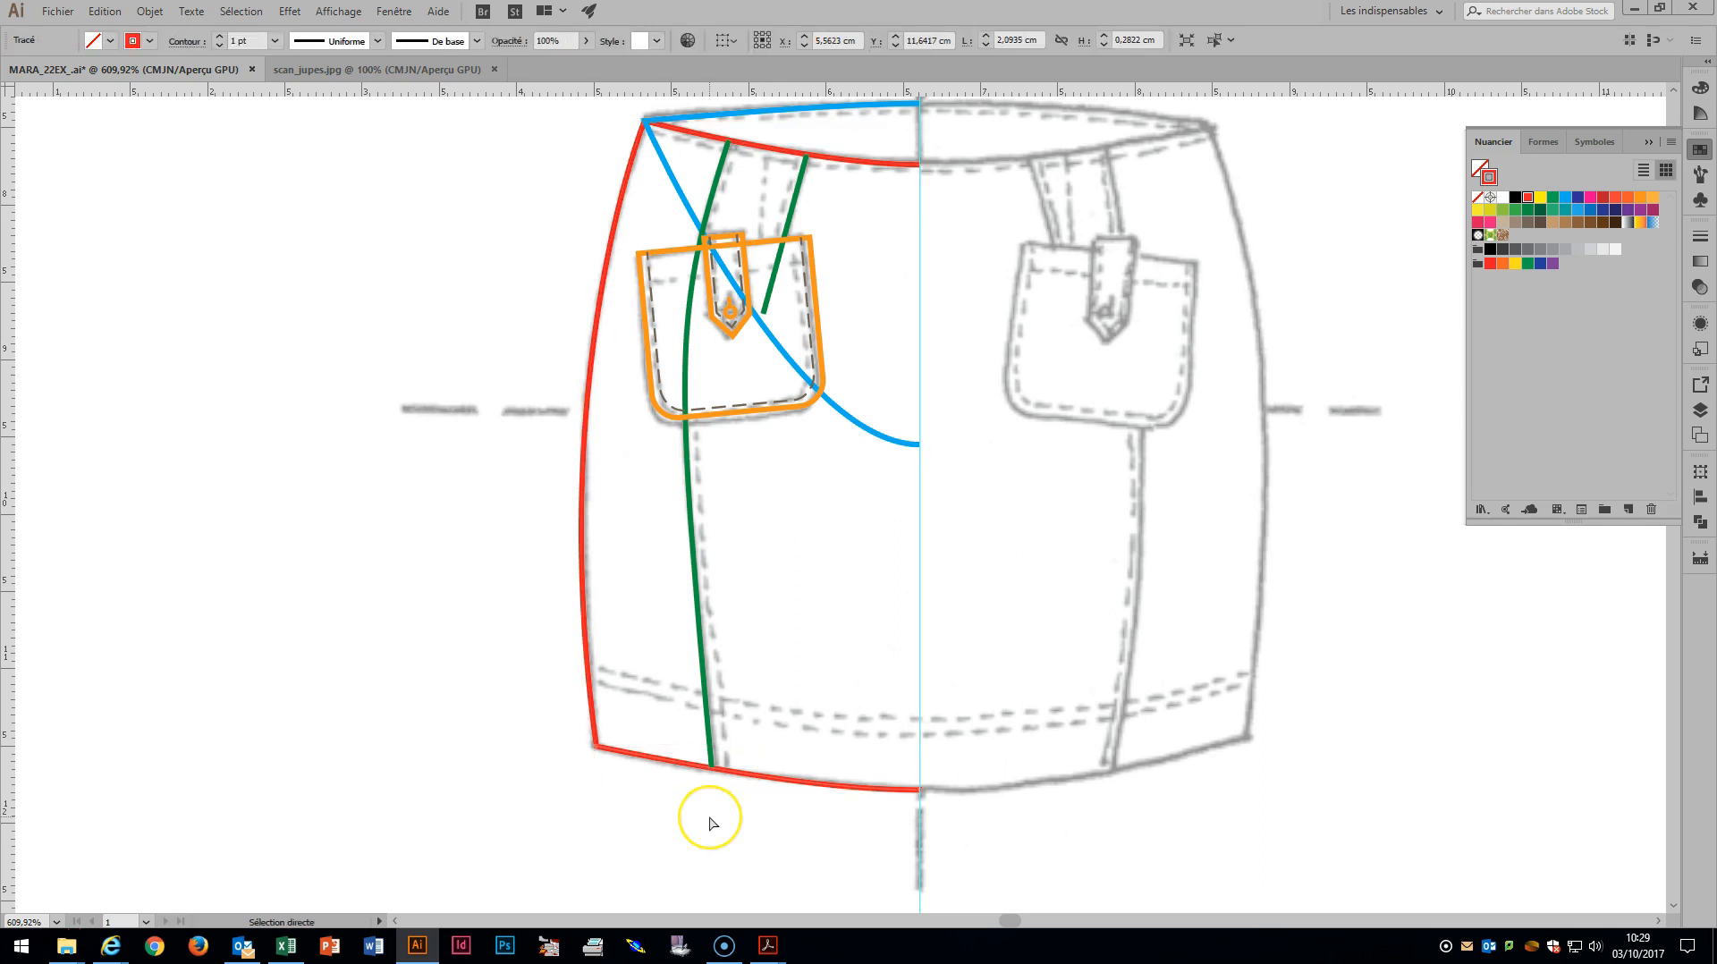
pyautogui.press('Up')
pyautogui.press('Up')
pyautogui.press('Up')
pyautogui.press('Up')
pyautogui.press('Up')
pyautogui.press('Up')
pyautogui.press('Up')
pyautogui.press('Up')
pyautogui.press('Up')
pyautogui.press('Up')
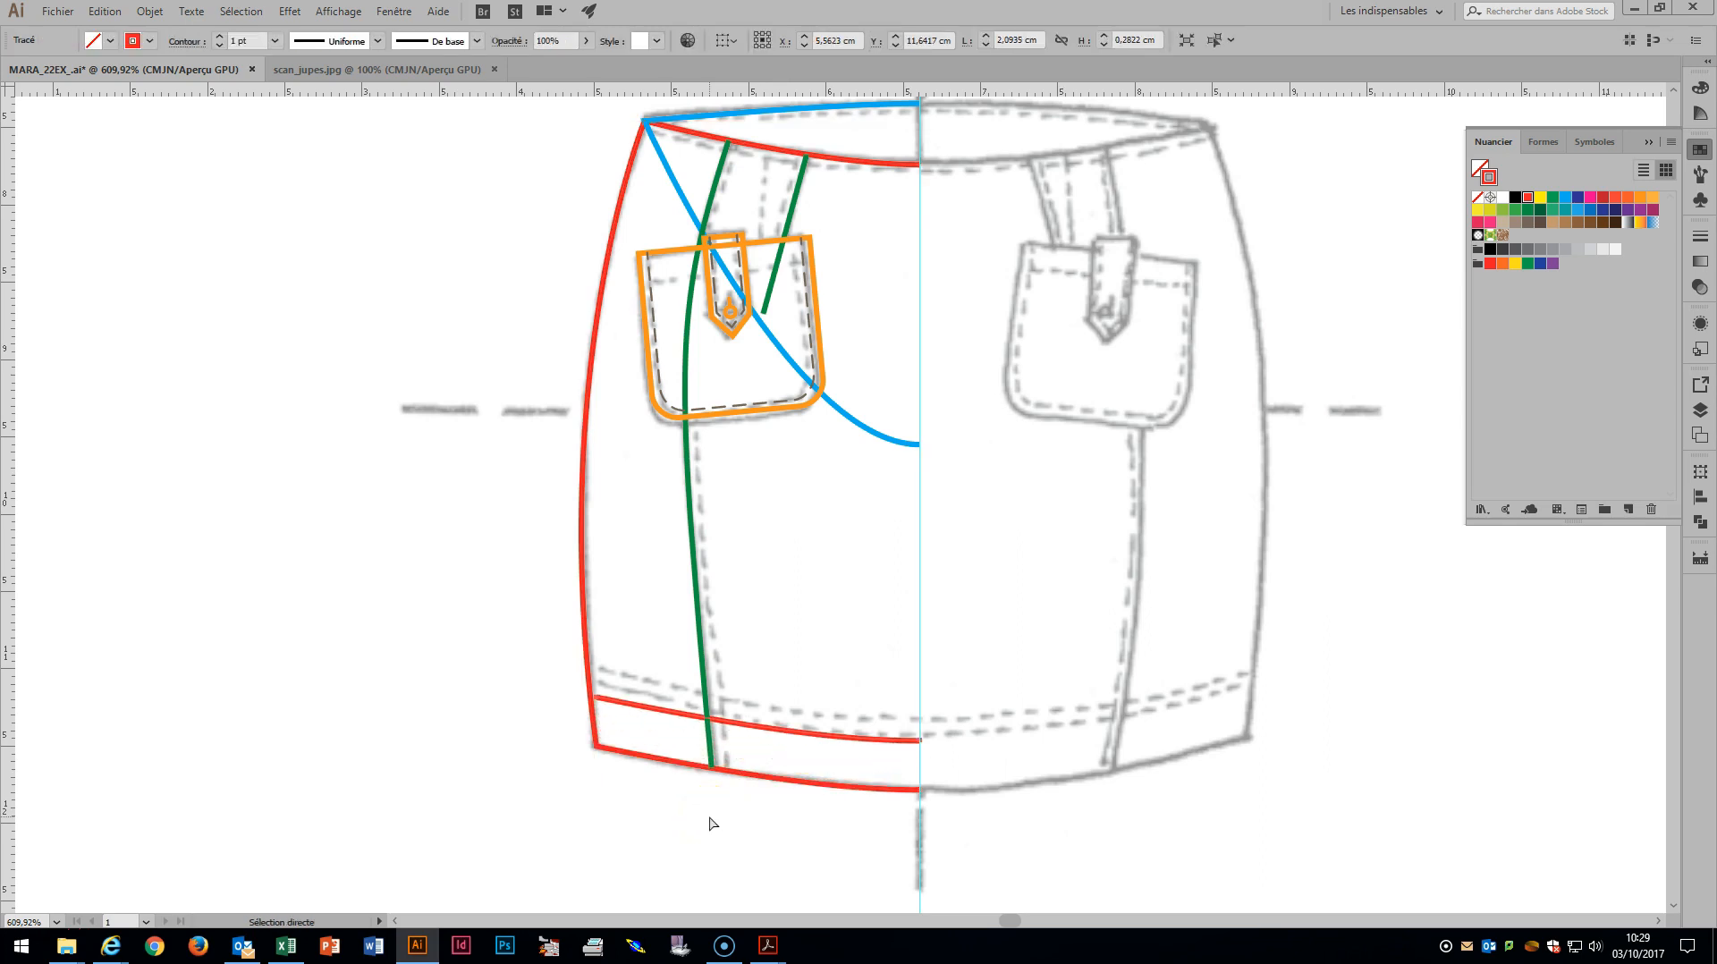
# Give the raised hem curve the pocket's dashed stitching stroke and duplicate it slightly higher as a second row.
pyautogui.click(787, 394)
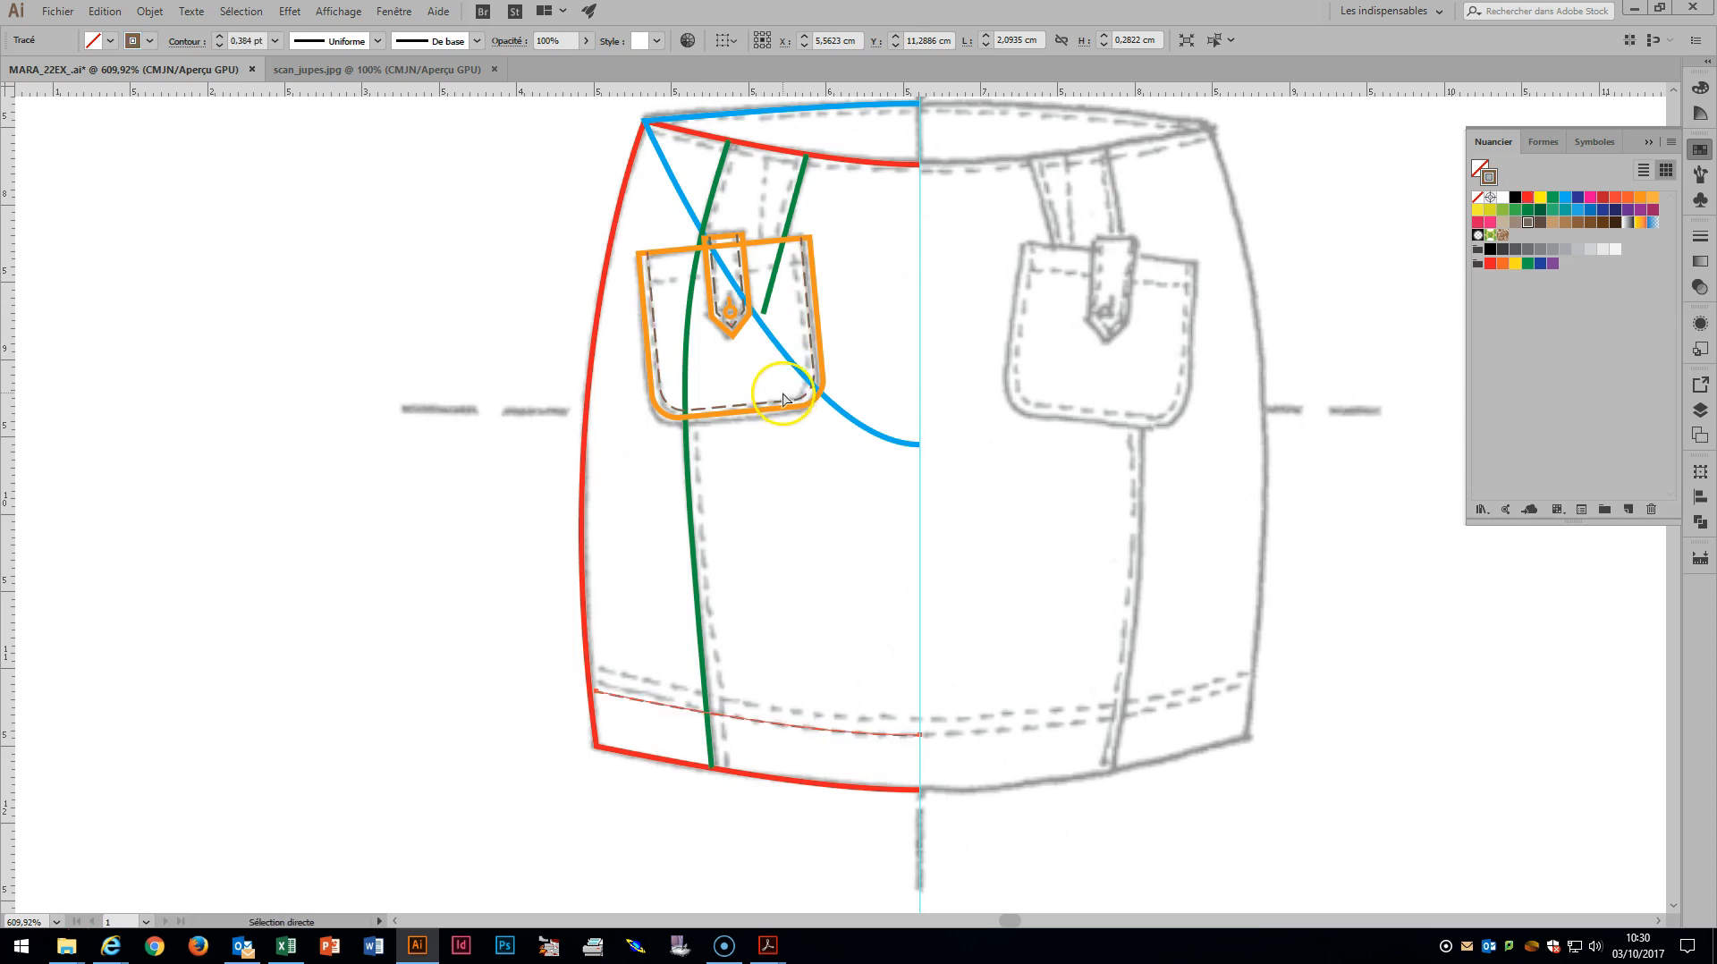
pyautogui.click(785, 392)
pyautogui.press('Up')
# Duplicate the long green seam slightly toward the skirt's centre at X 5.3001 cm and apply the dashed stitching stroke.
pyautogui.click(712, 183)
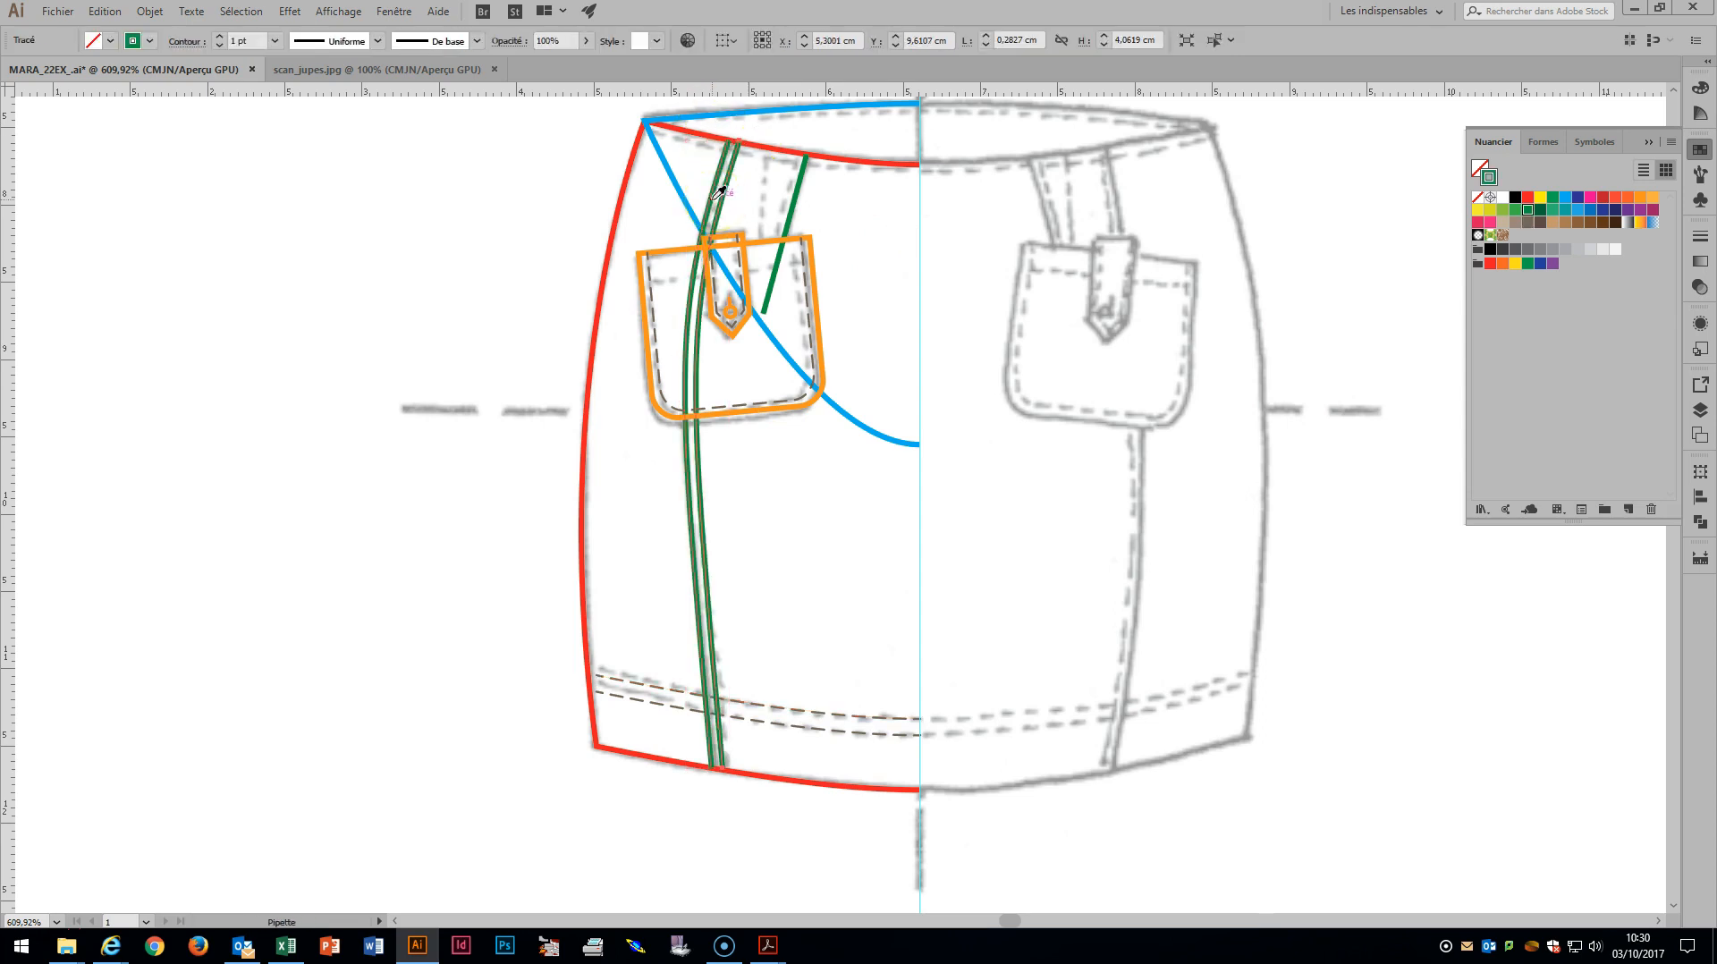
pyautogui.click(653, 295)
pyautogui.press('a')
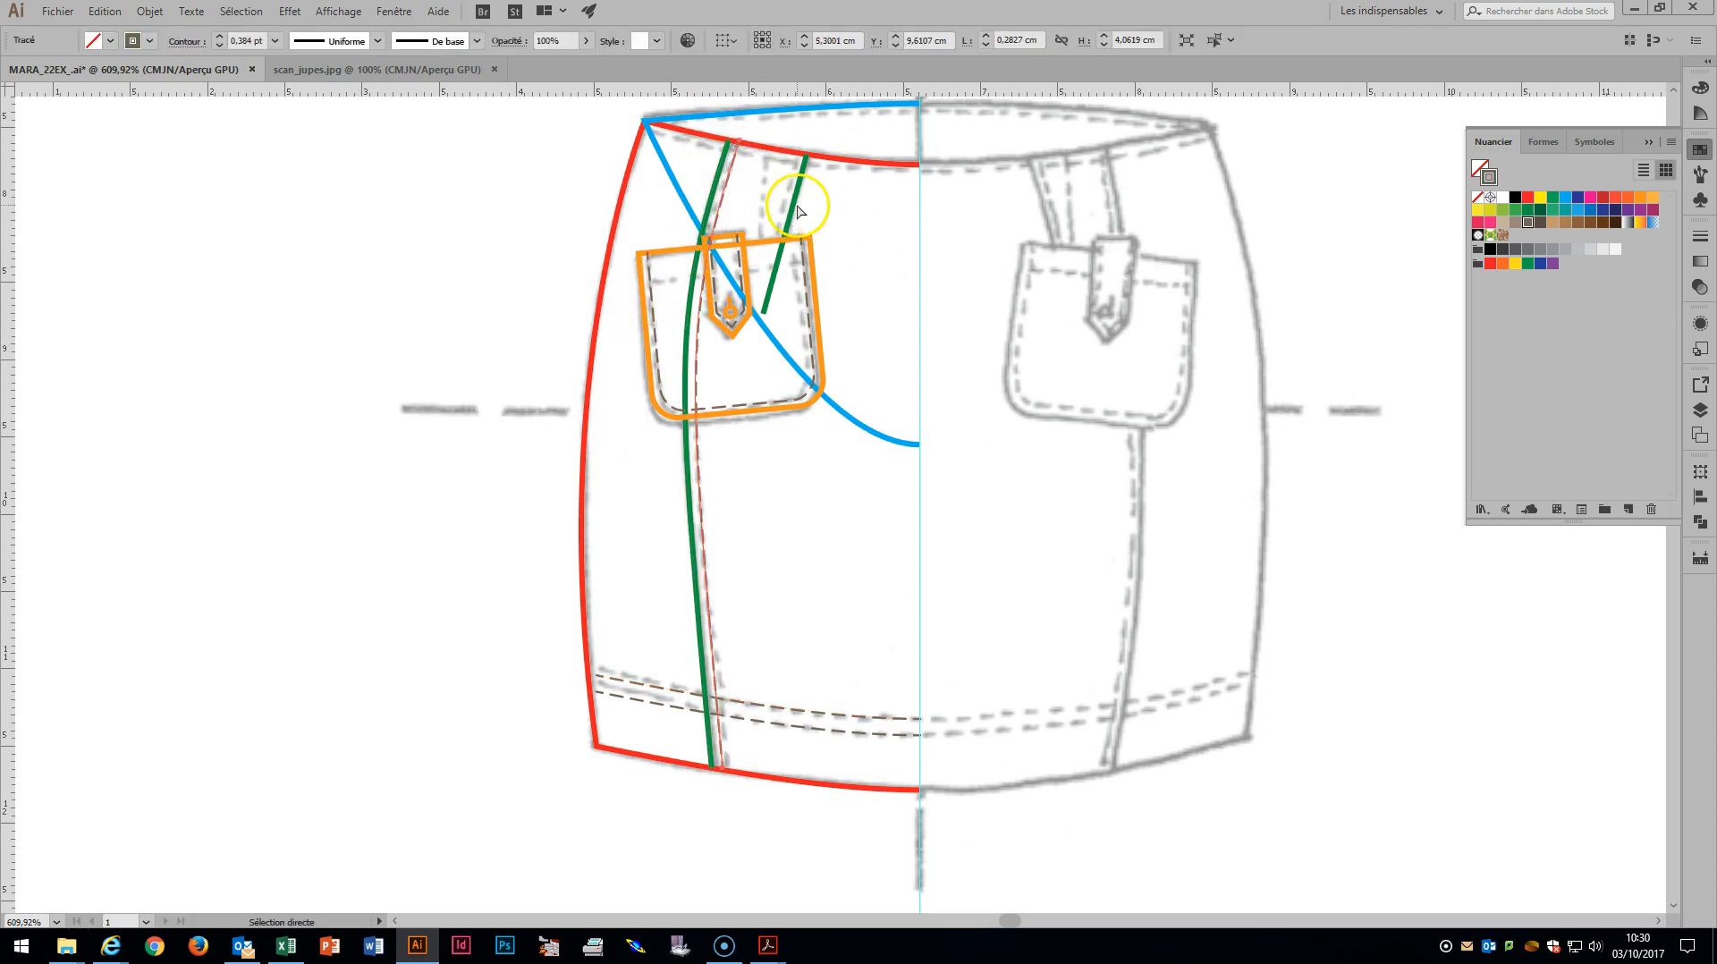
# Duplicate the short slanted green line, shift the copy left to X 5.6646 cm and apply the dashed stitching stroke.
pyautogui.click(795, 195)
pyautogui.hotkey('ctrl', 'c')
pyautogui.hotkey('ctrl', 'f')
pyautogui.press('Left')
pyautogui.press('Left')
pyautogui.press('i')
pyautogui.click(726, 179)
# Draw a dashed stitching line about 1.08 cm long from the short slanted stitching's lower end up to the red waistline.
pyautogui.press('p')
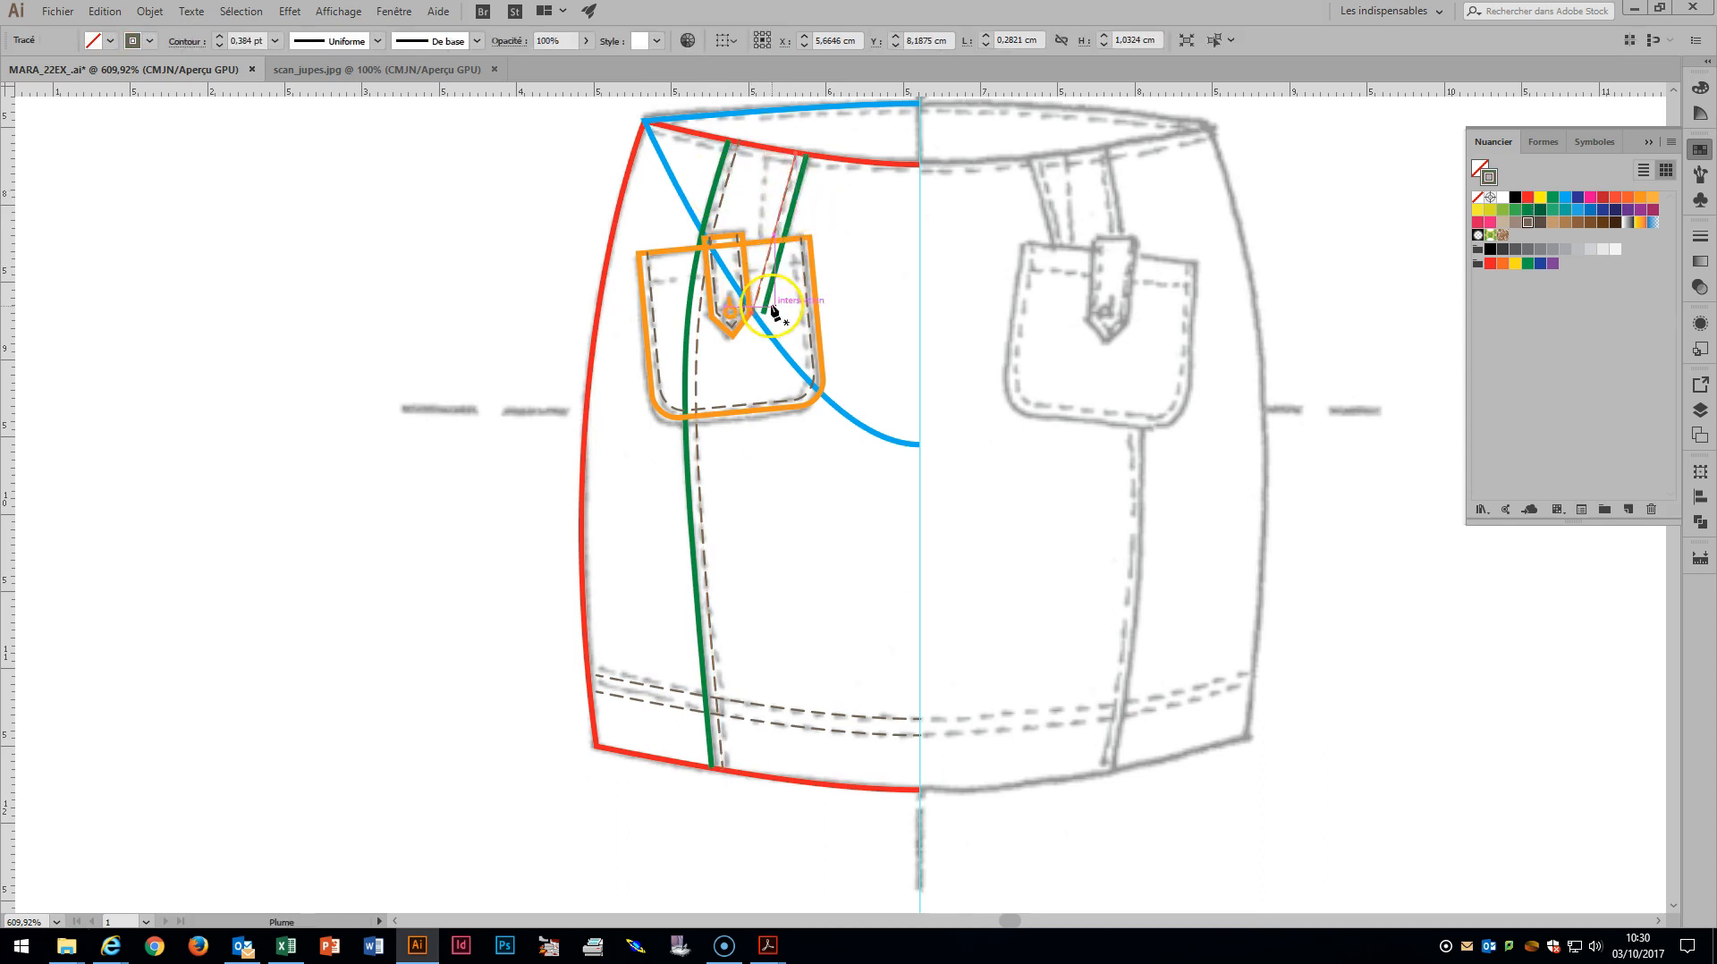
pyautogui.click(752, 313)
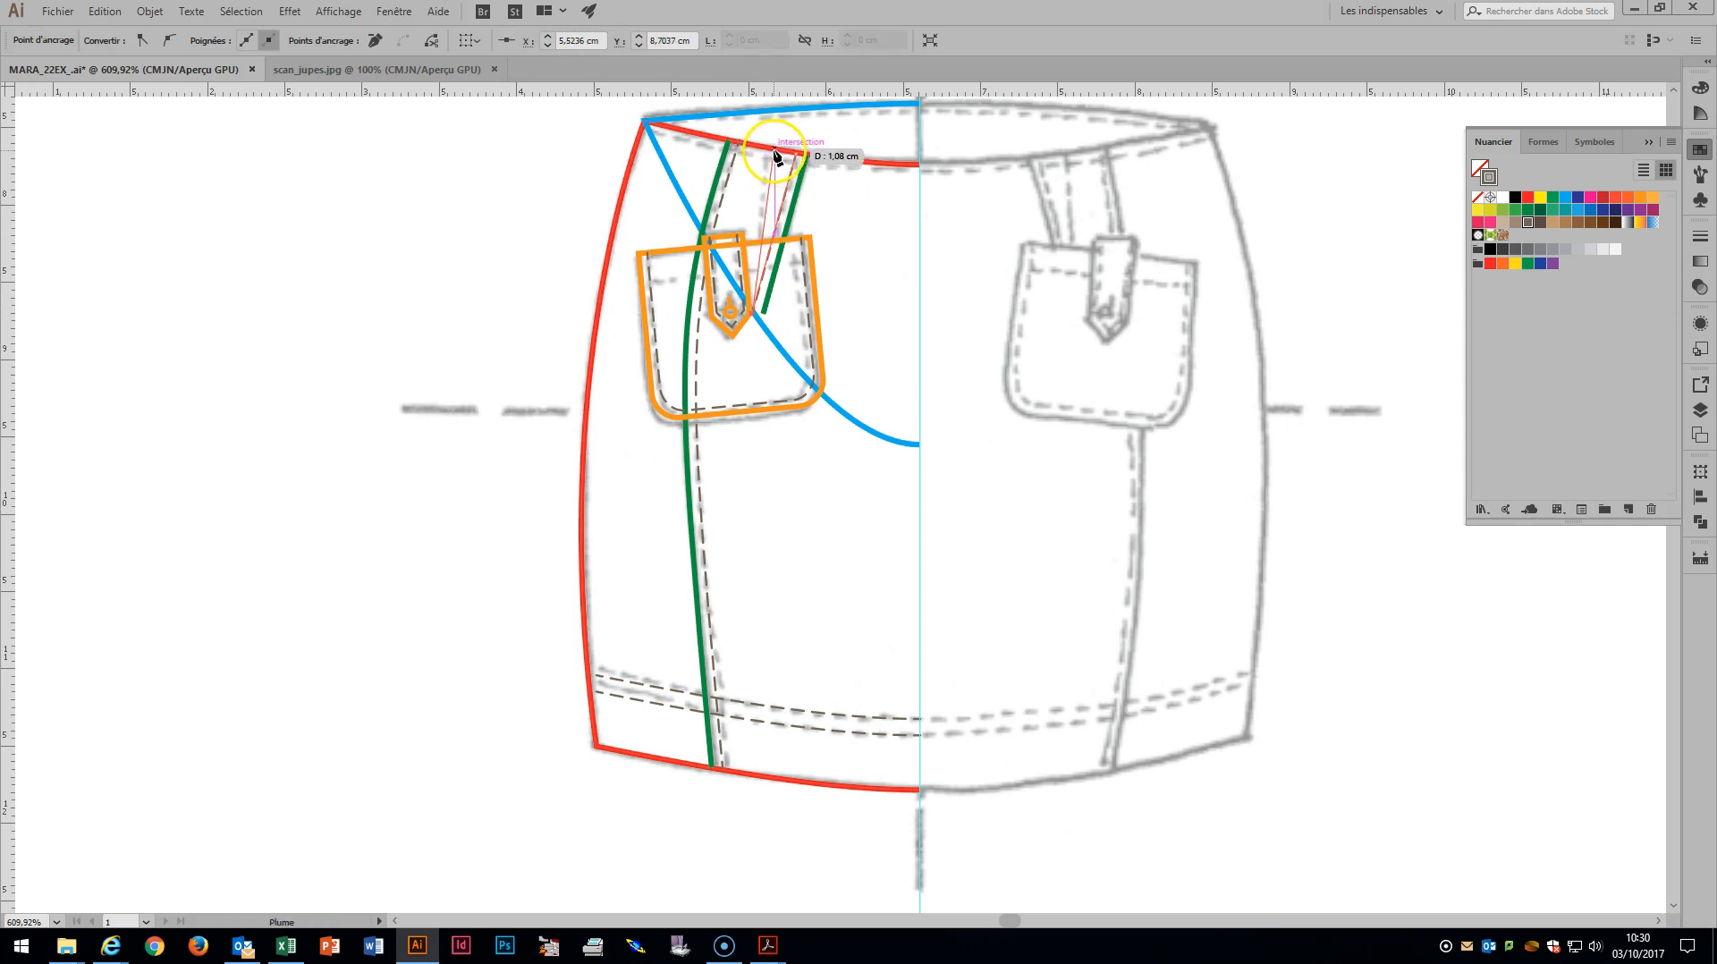
pyautogui.click(769, 150)
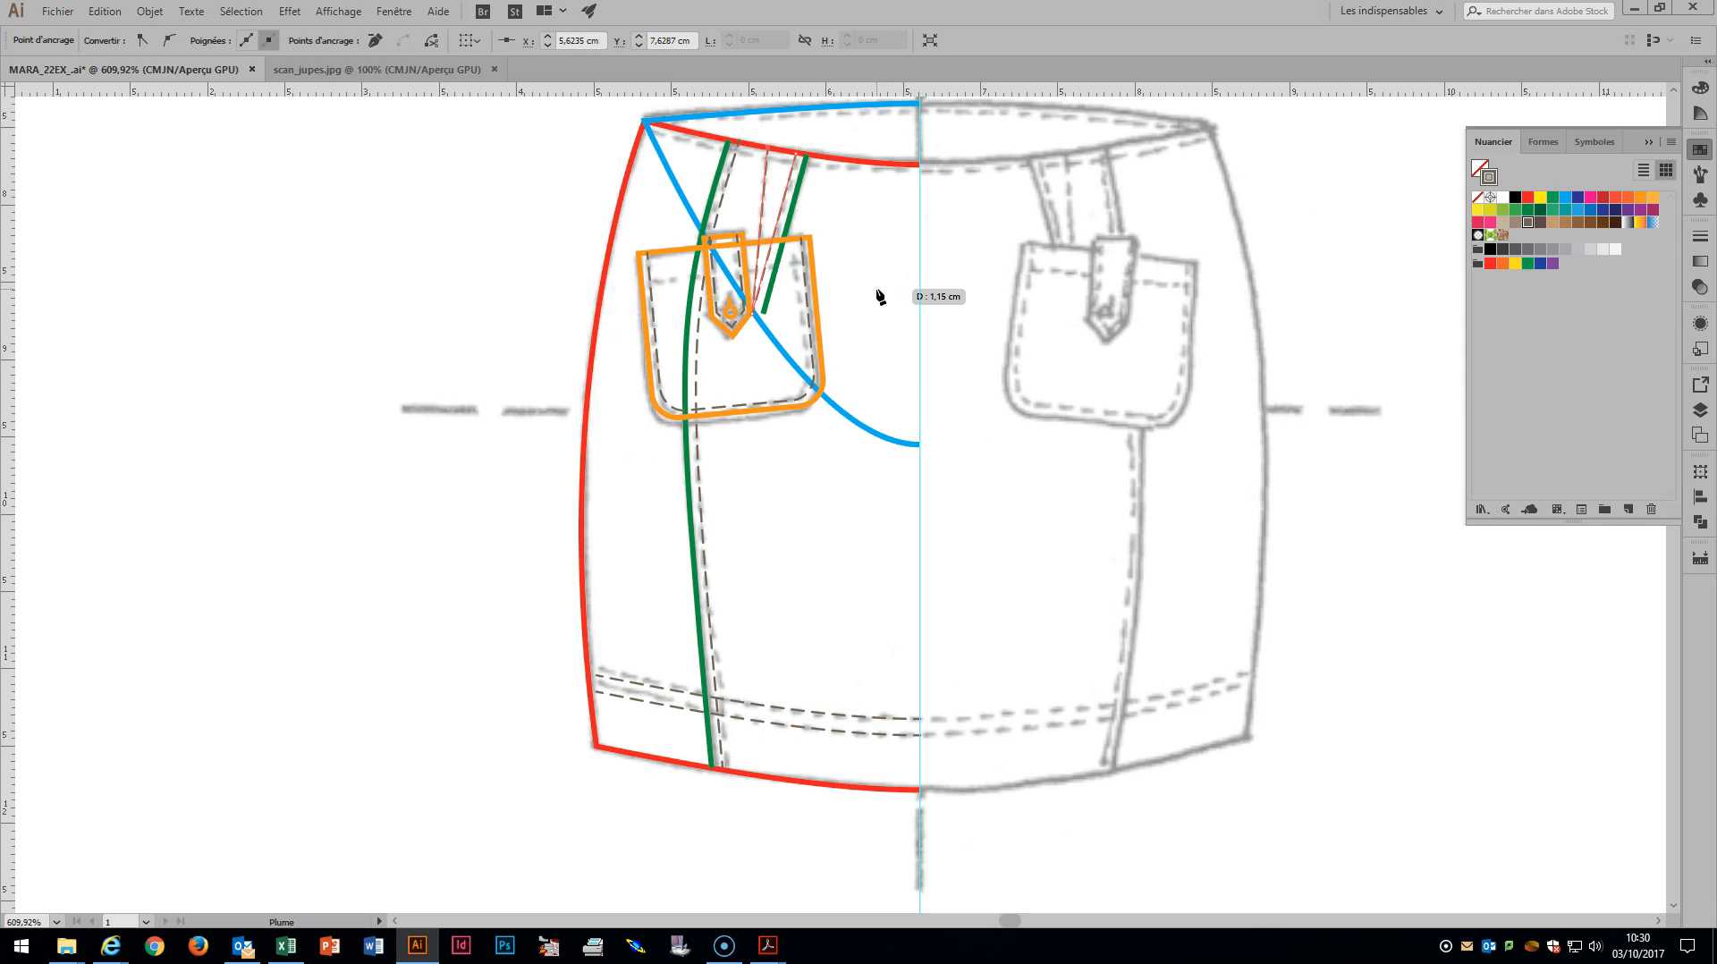
pyautogui.click(881, 156)
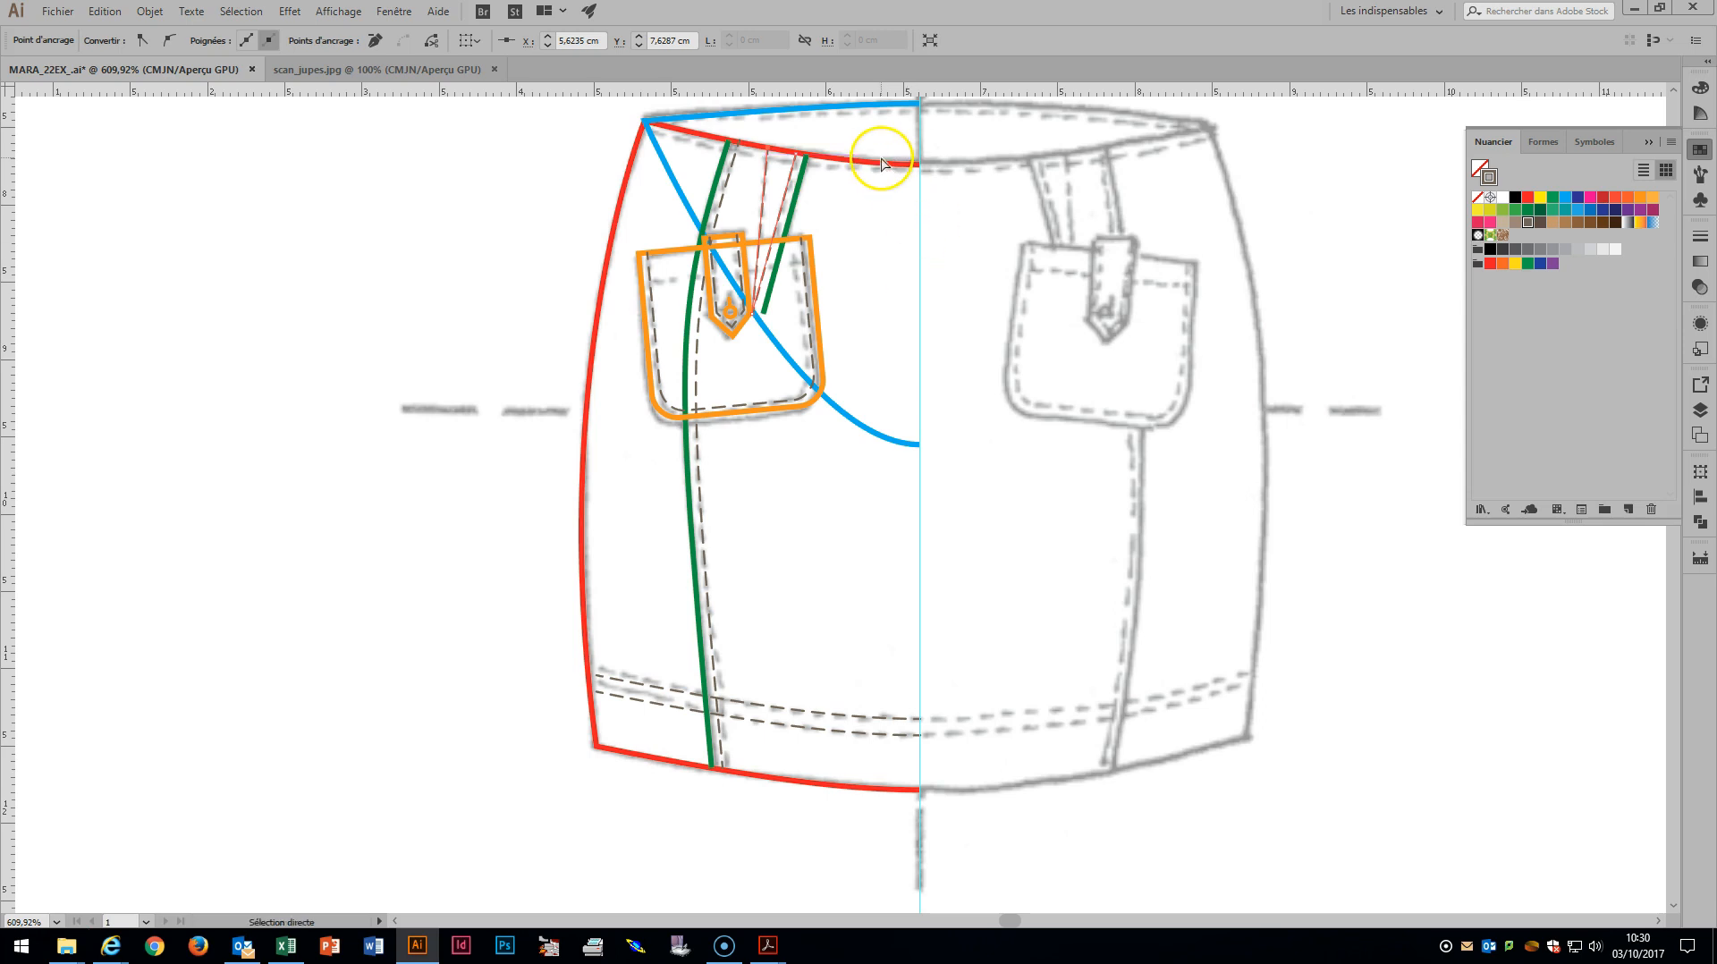
# Duplicate the red front waistline slightly below itself as a dashed stitching line.
pyautogui.keyDown('ctrl'); pyautogui.click(879, 166); pyautogui.keyUp('ctrl')
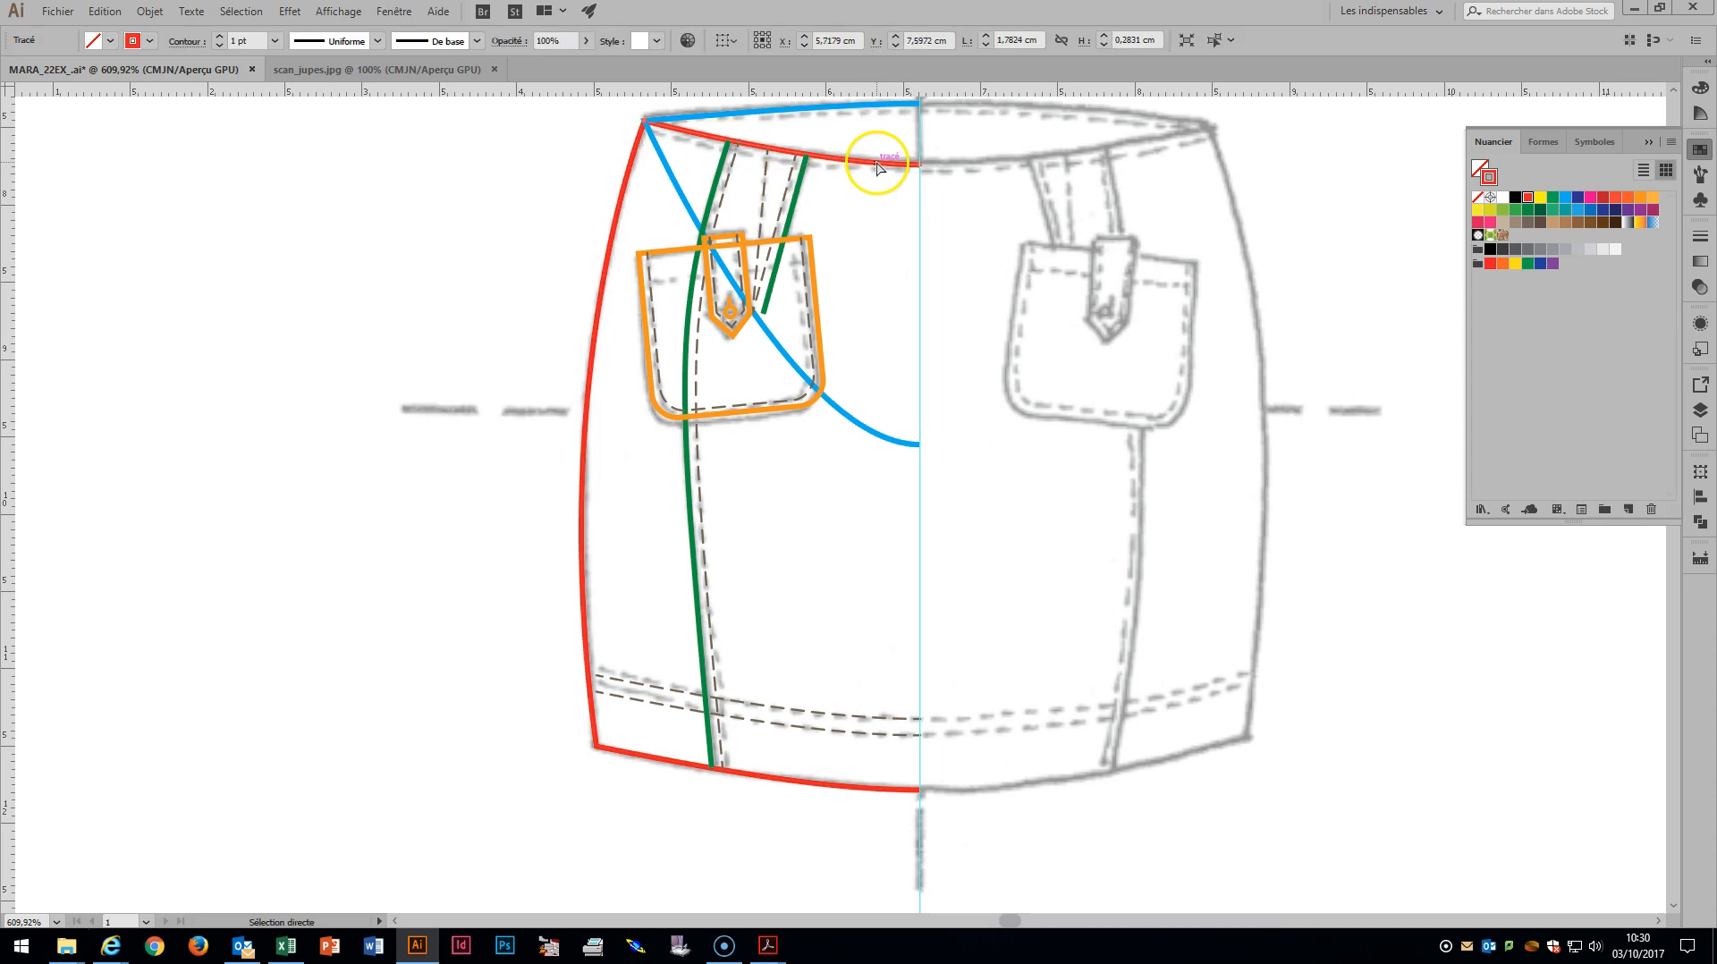
pyautogui.keyDown('ctrl'); pyautogui.click(778, 159); pyautogui.keyUp('ctrl')
pyautogui.press('i')
# Duplicate the blue upper waist edge just below itself at Y 7.4697 cm and apply the dashed stitching stroke.
pyautogui.click(807, 109)
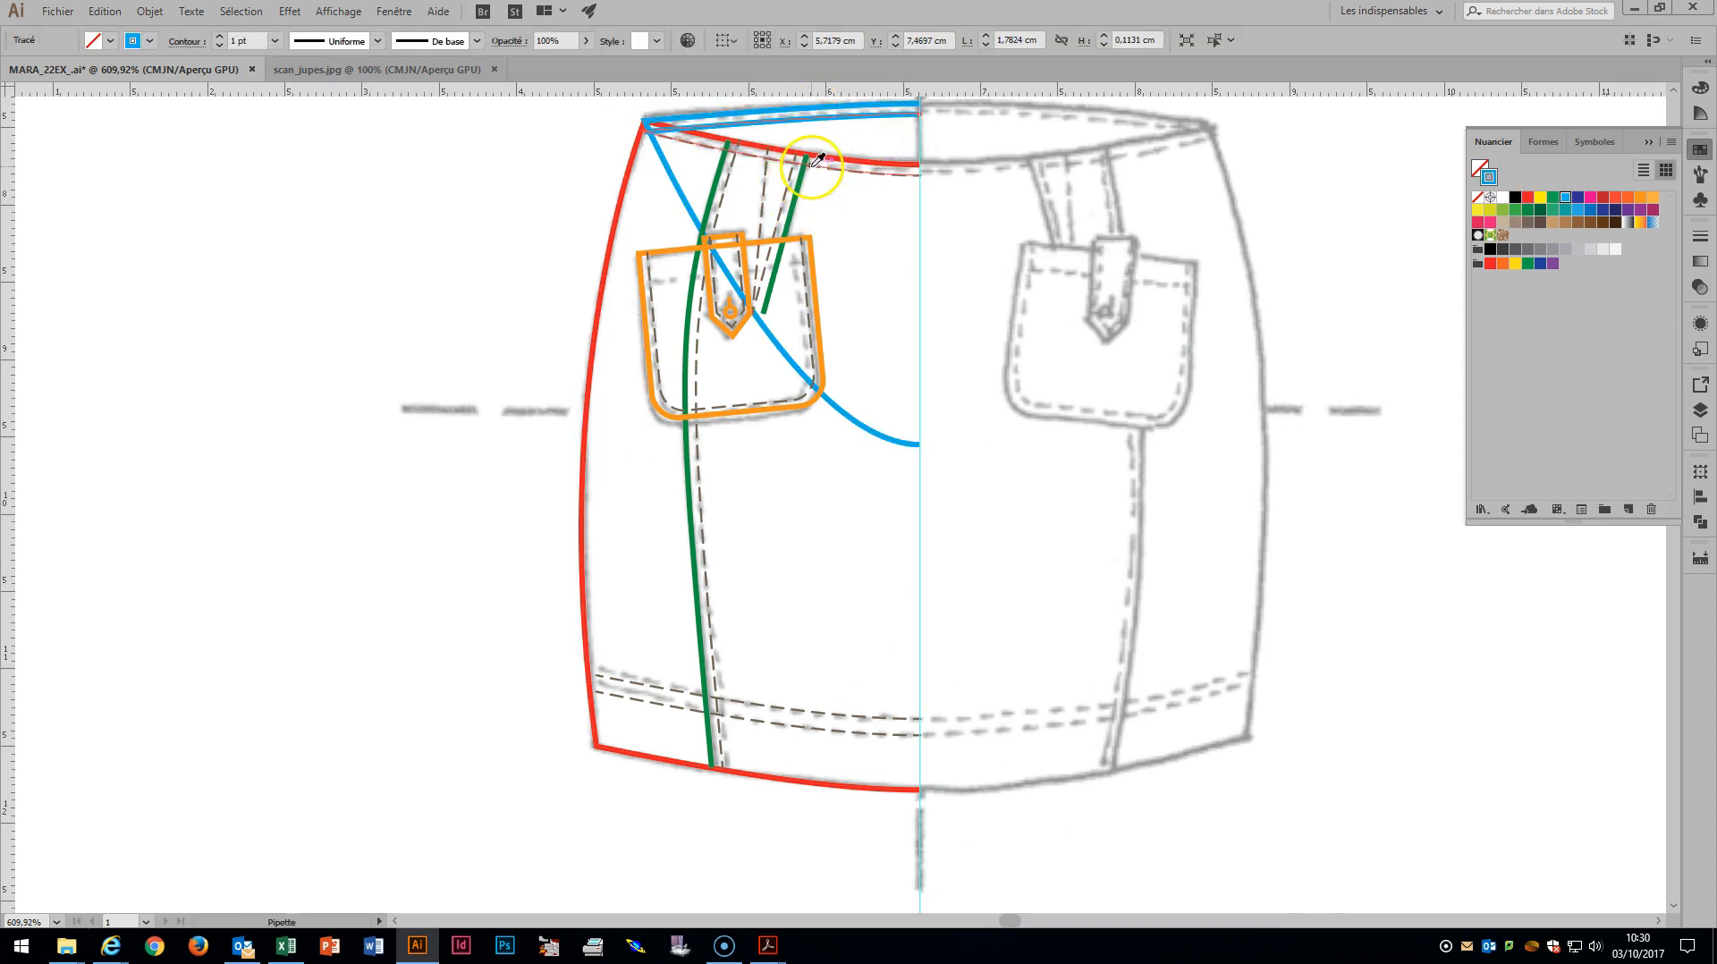
pyautogui.hotkey('ctrl', 'z')
pyautogui.scroll(2, 1150, 260)
pyautogui.scroll(-1, 1182, 168)
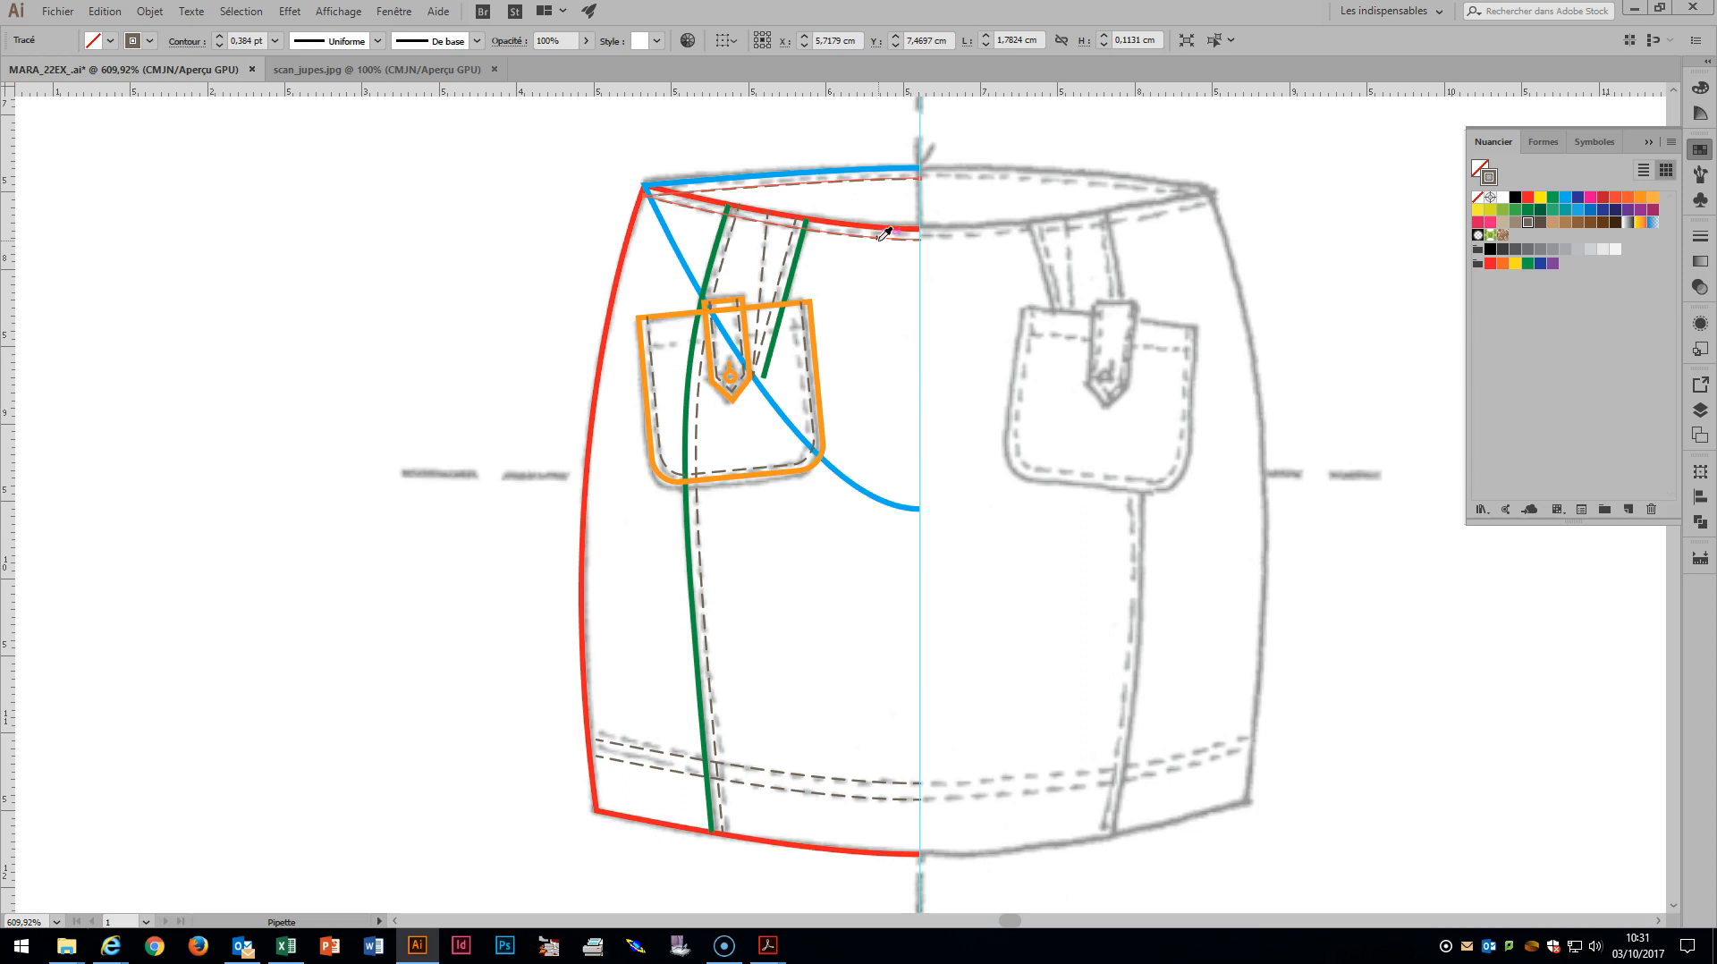
pyautogui.click(877, 180)
# Mirror a copy of the whole half skirt across the vertical centre guide.
pyautogui.hotkey('ctrl', 'a')
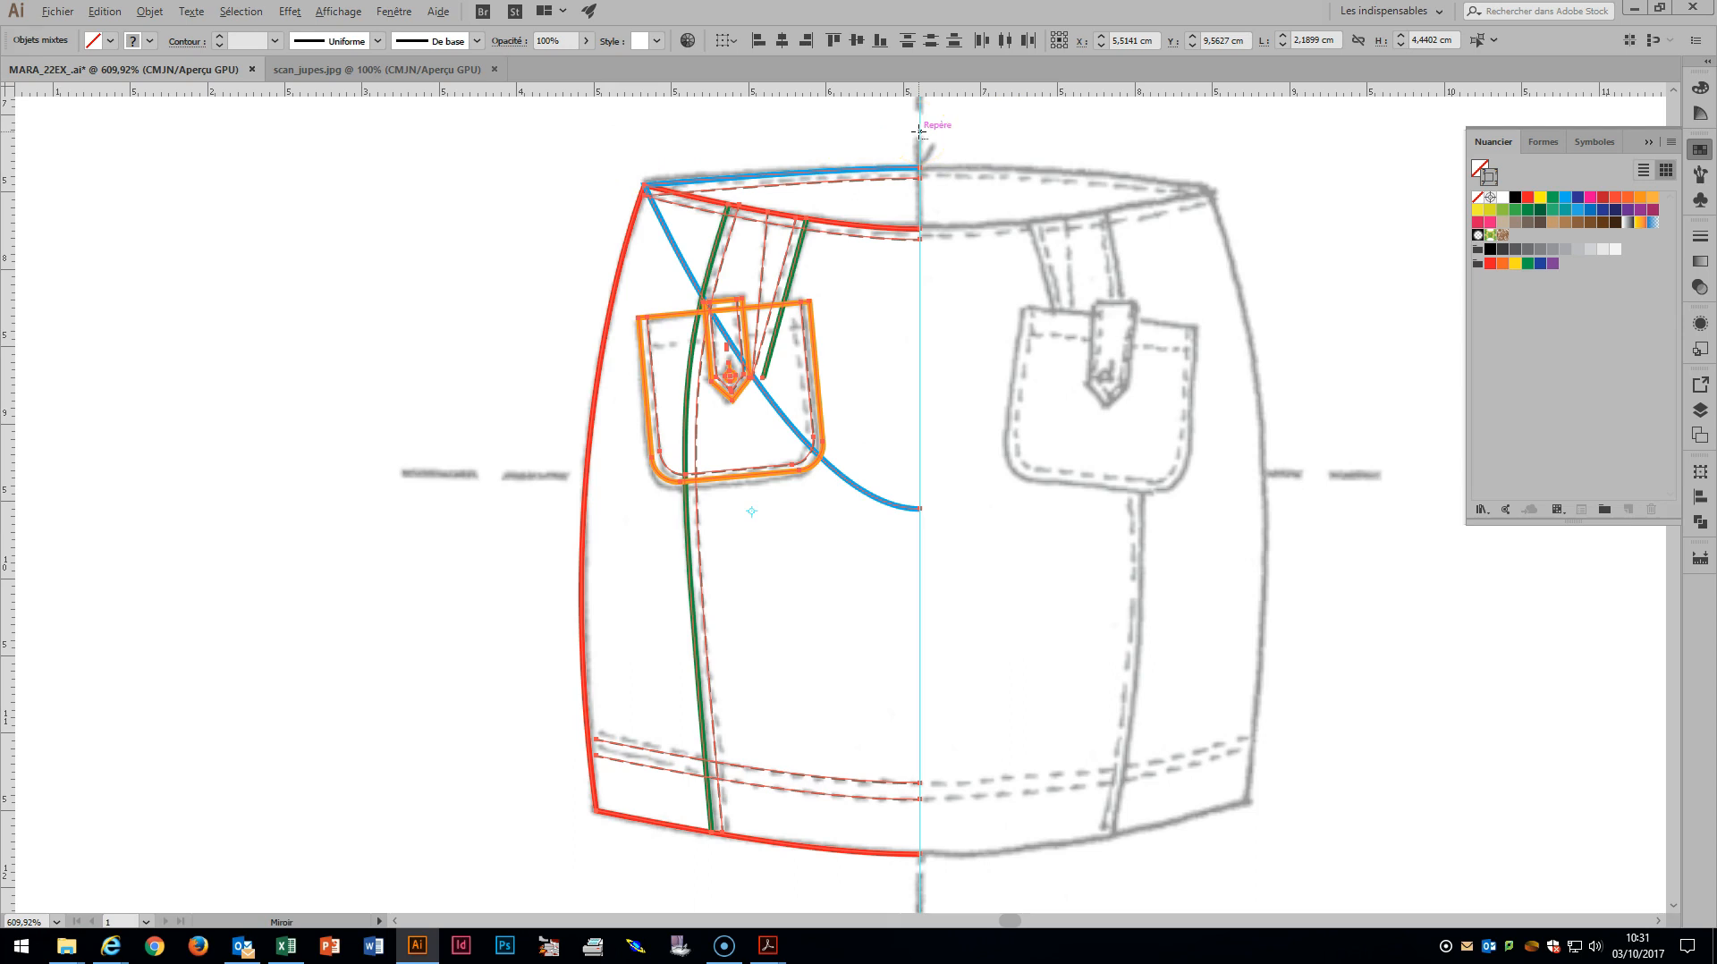
pyautogui.keyDown('alt'); pyautogui.click(919, 132); pyautogui.keyUp('alt')
pyautogui.click(1214, 465)
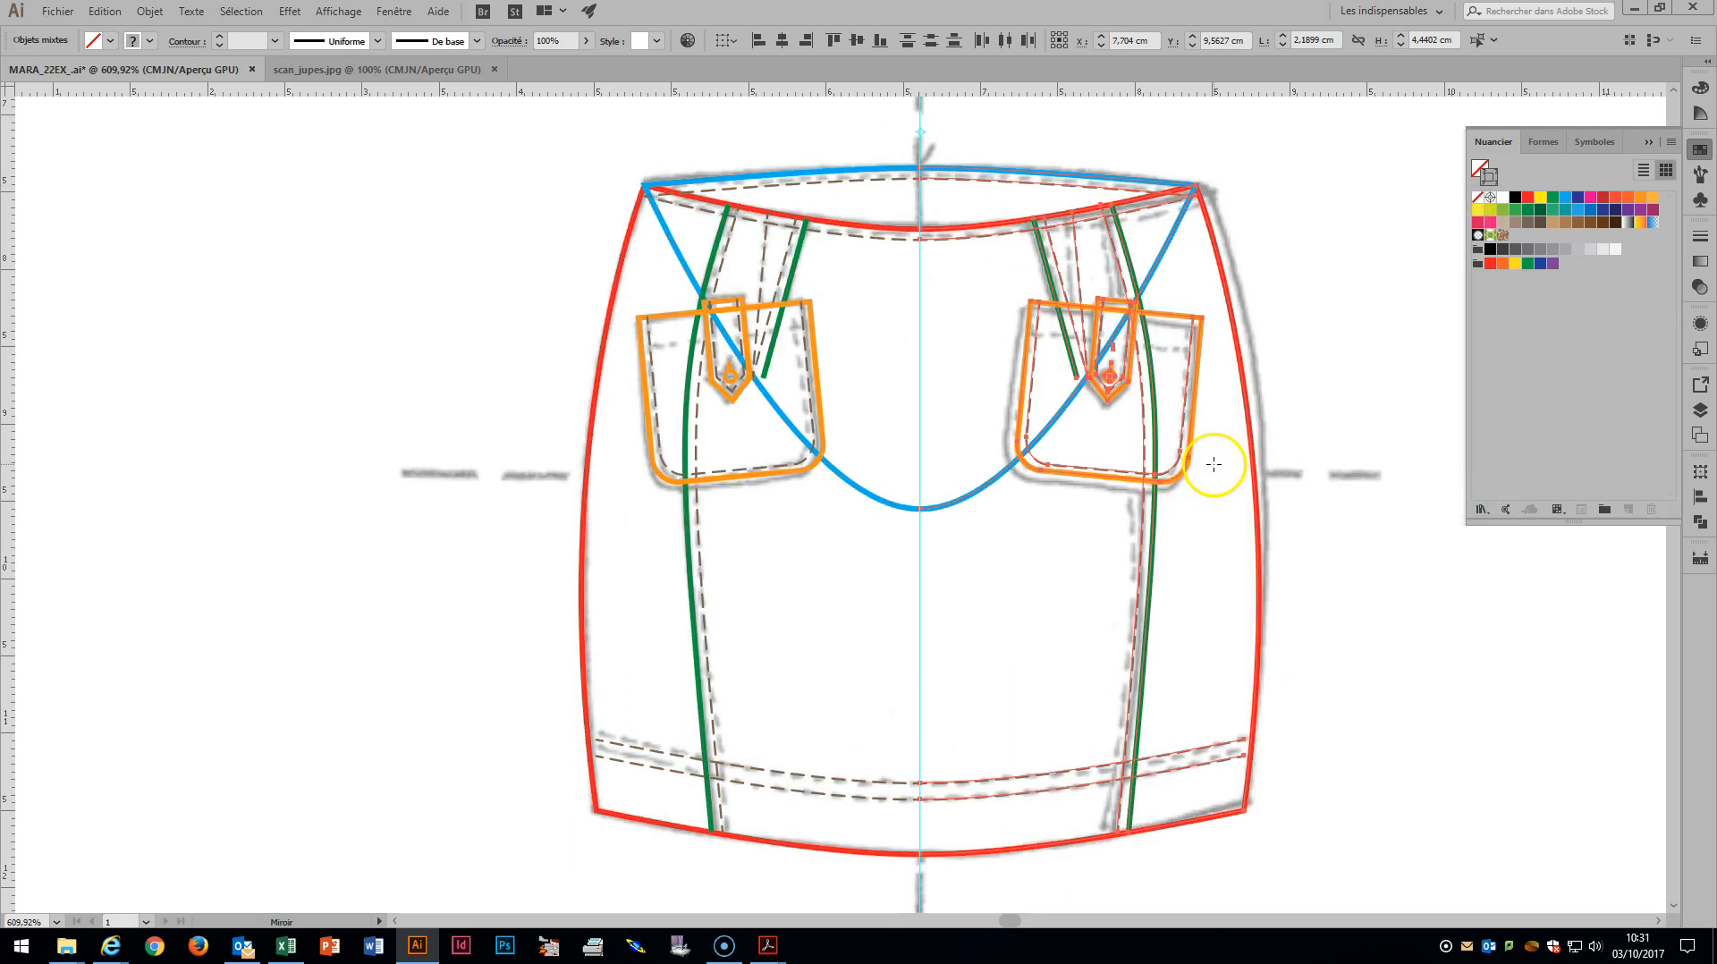
# Select the anchor points of both halves along the centre line and align them horizontally on their centre.
pyautogui.press('a')
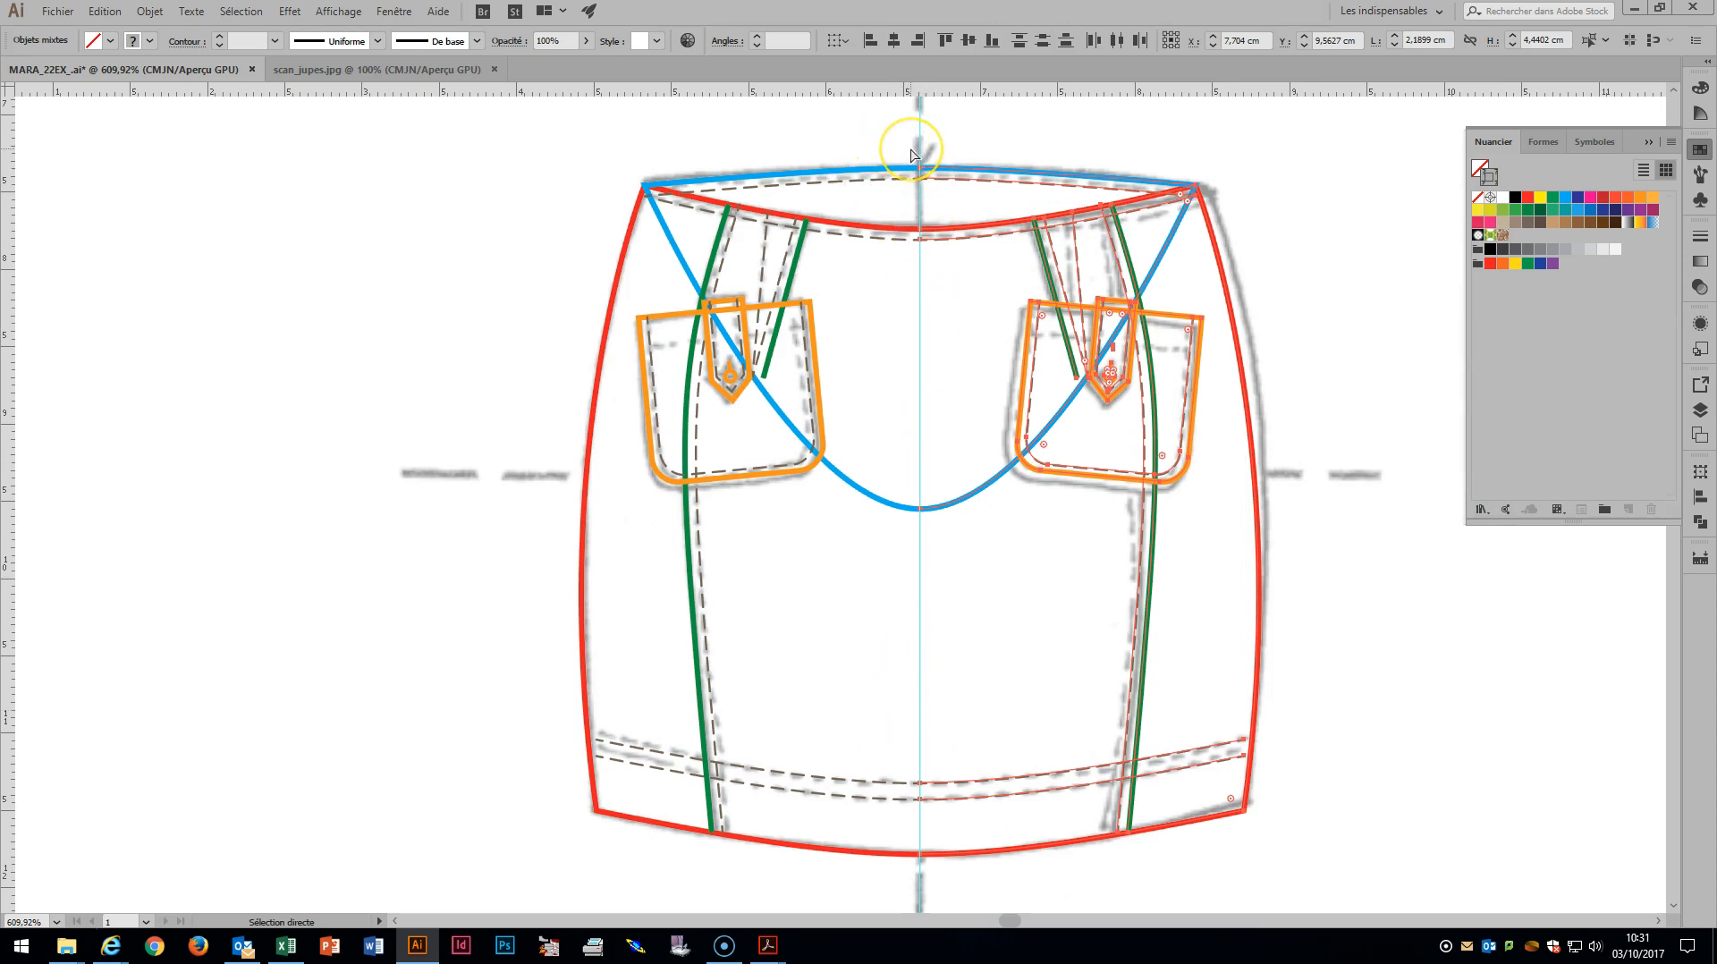
pyautogui.moveTo(904, 150); pyautogui.dragTo(937, 887)
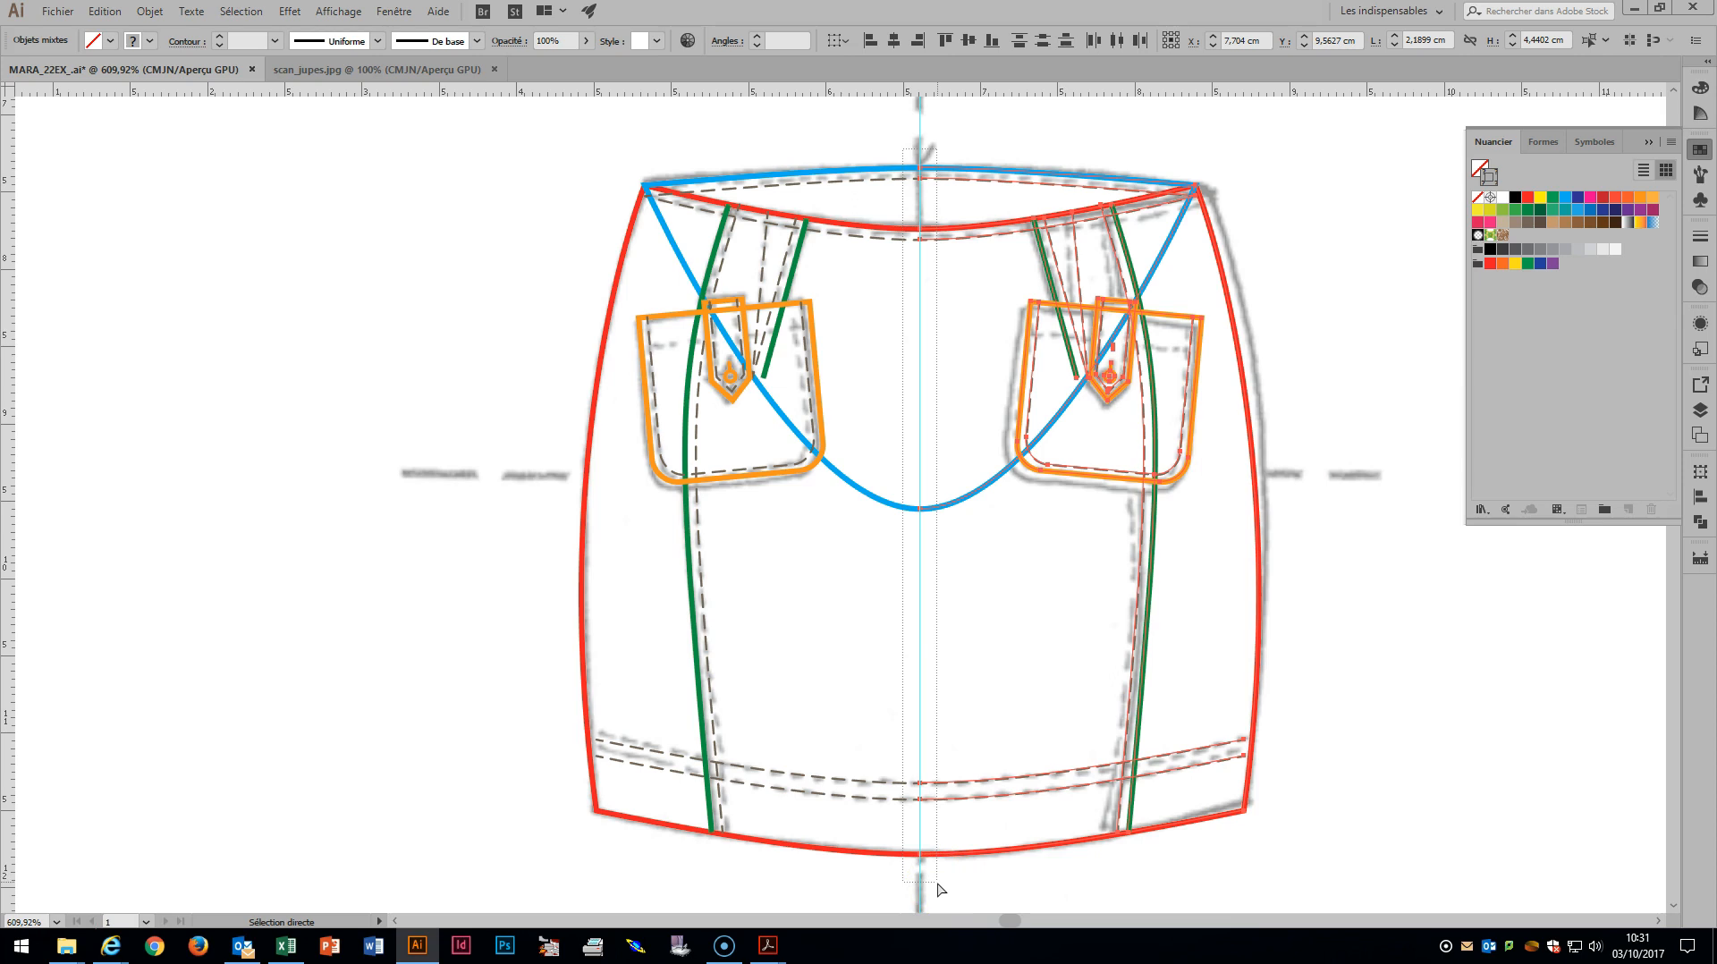
pyautogui.moveTo(939, 888); pyautogui.dragTo(940, 888)
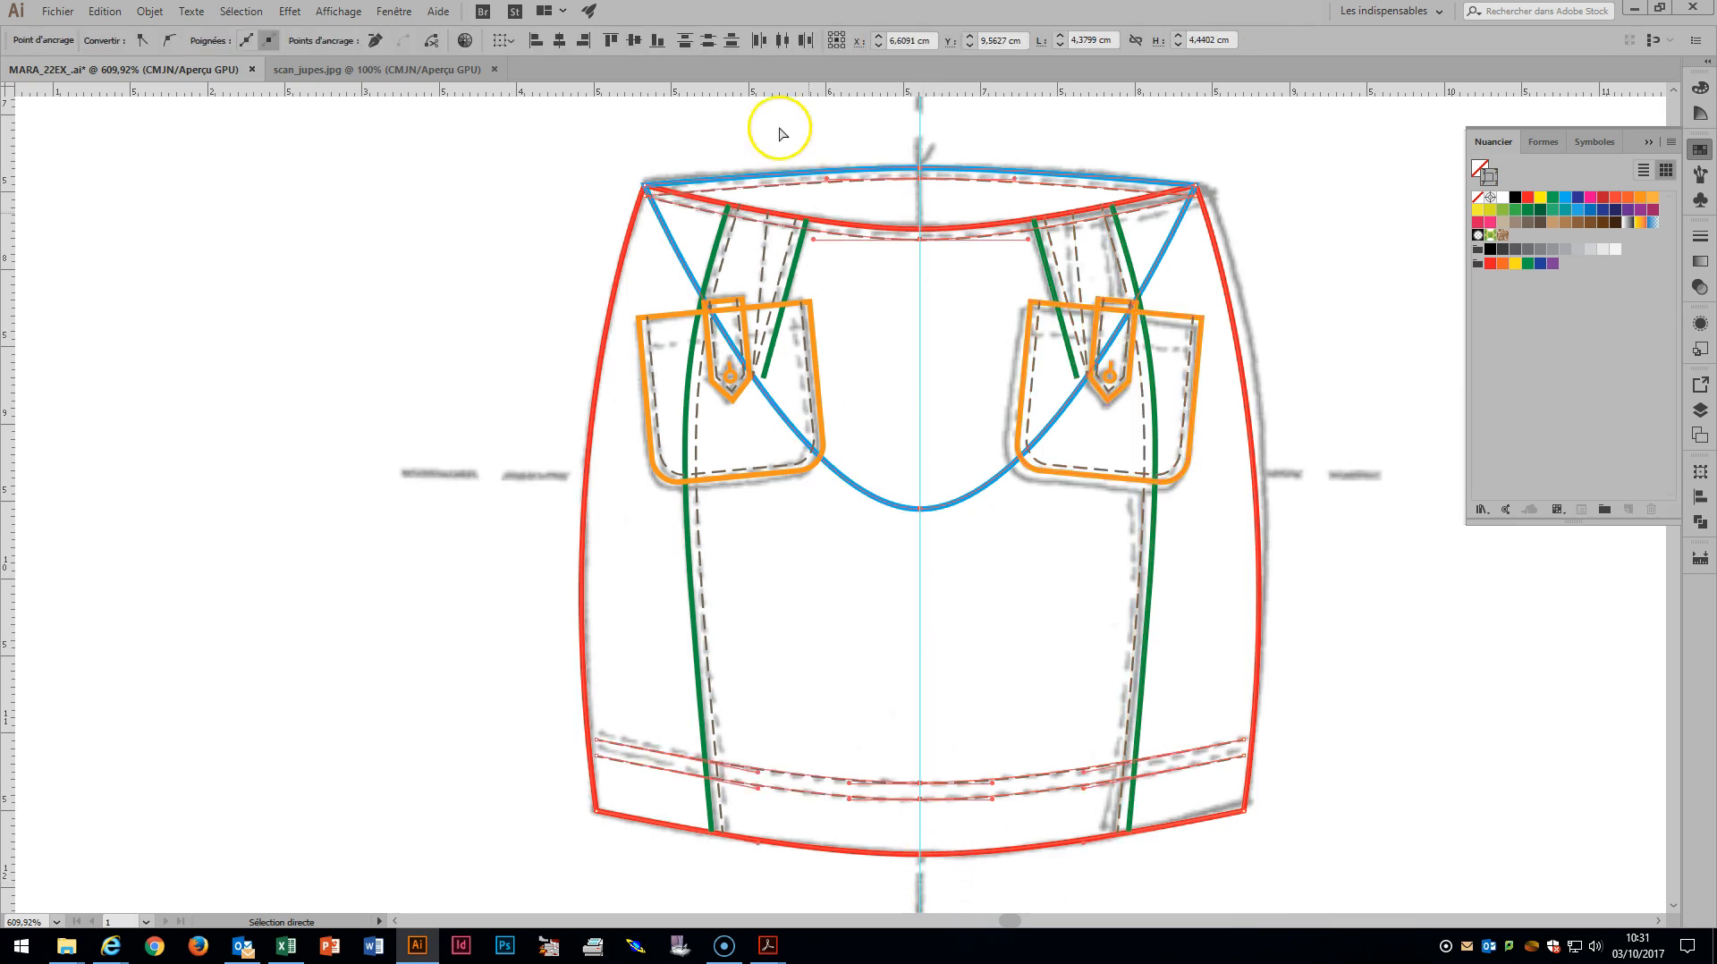
pyautogui.click(514, 42)
pyautogui.click(501, 43)
pyautogui.click(560, 41)
pyautogui.press('v')
pyautogui.click(1225, 141)
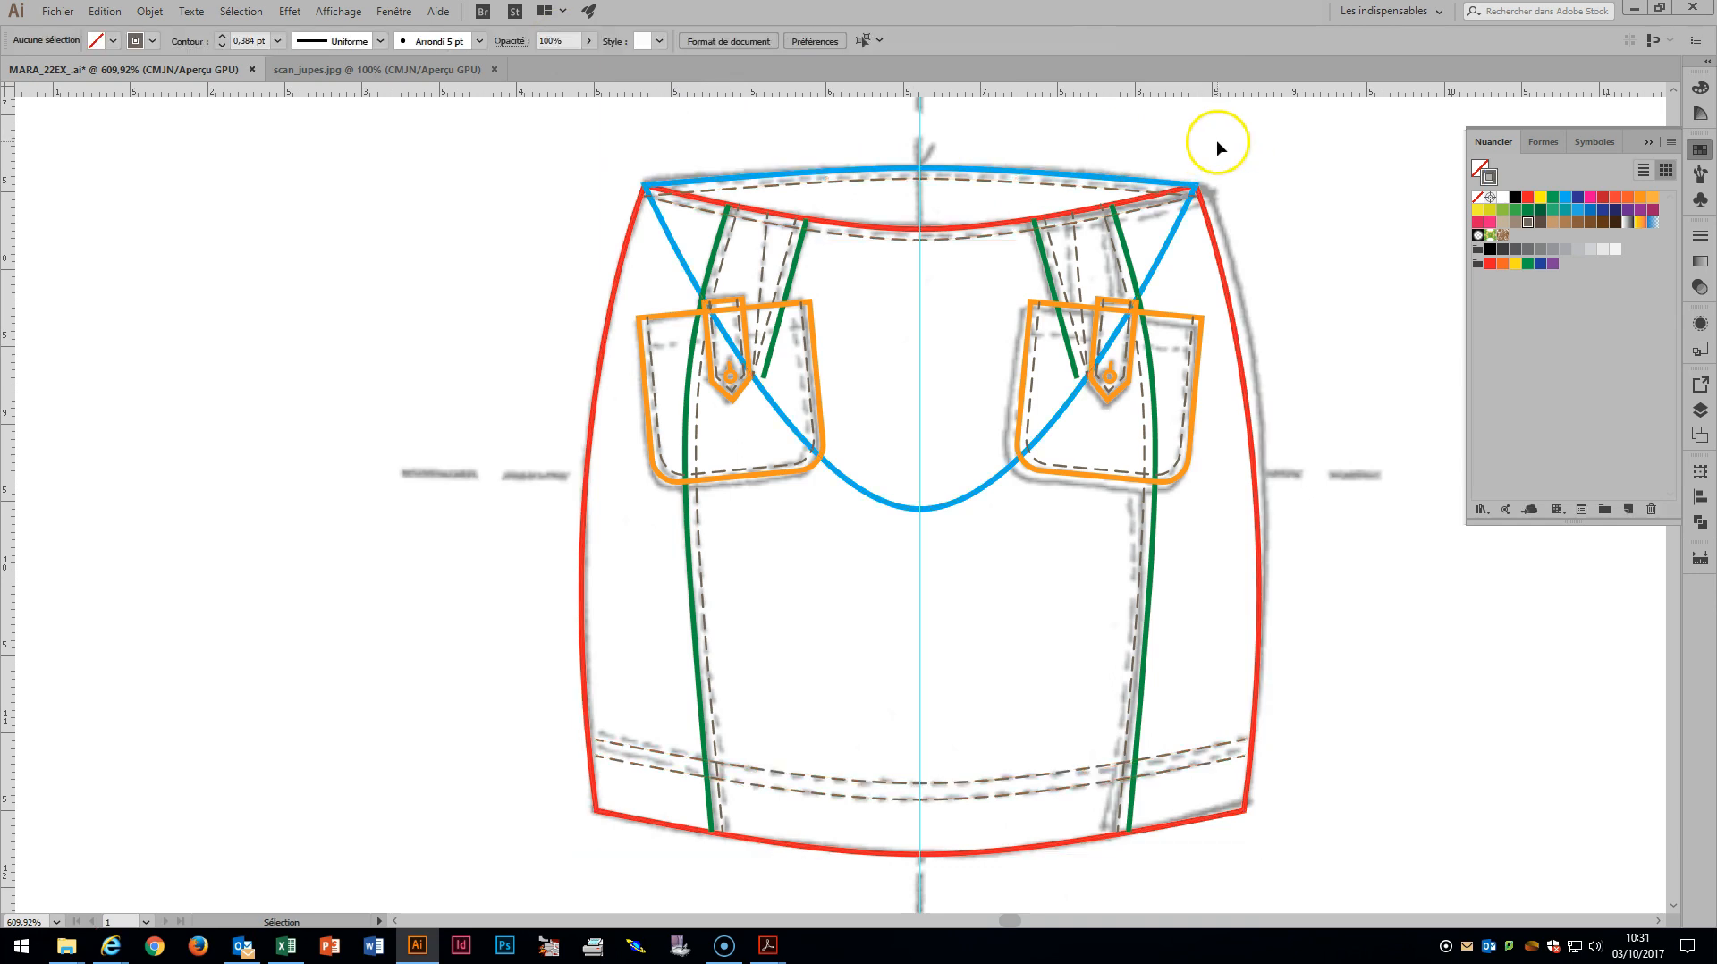
# Join the two halves of the blue back waist shape into a single path.
pyautogui.click(890, 172)
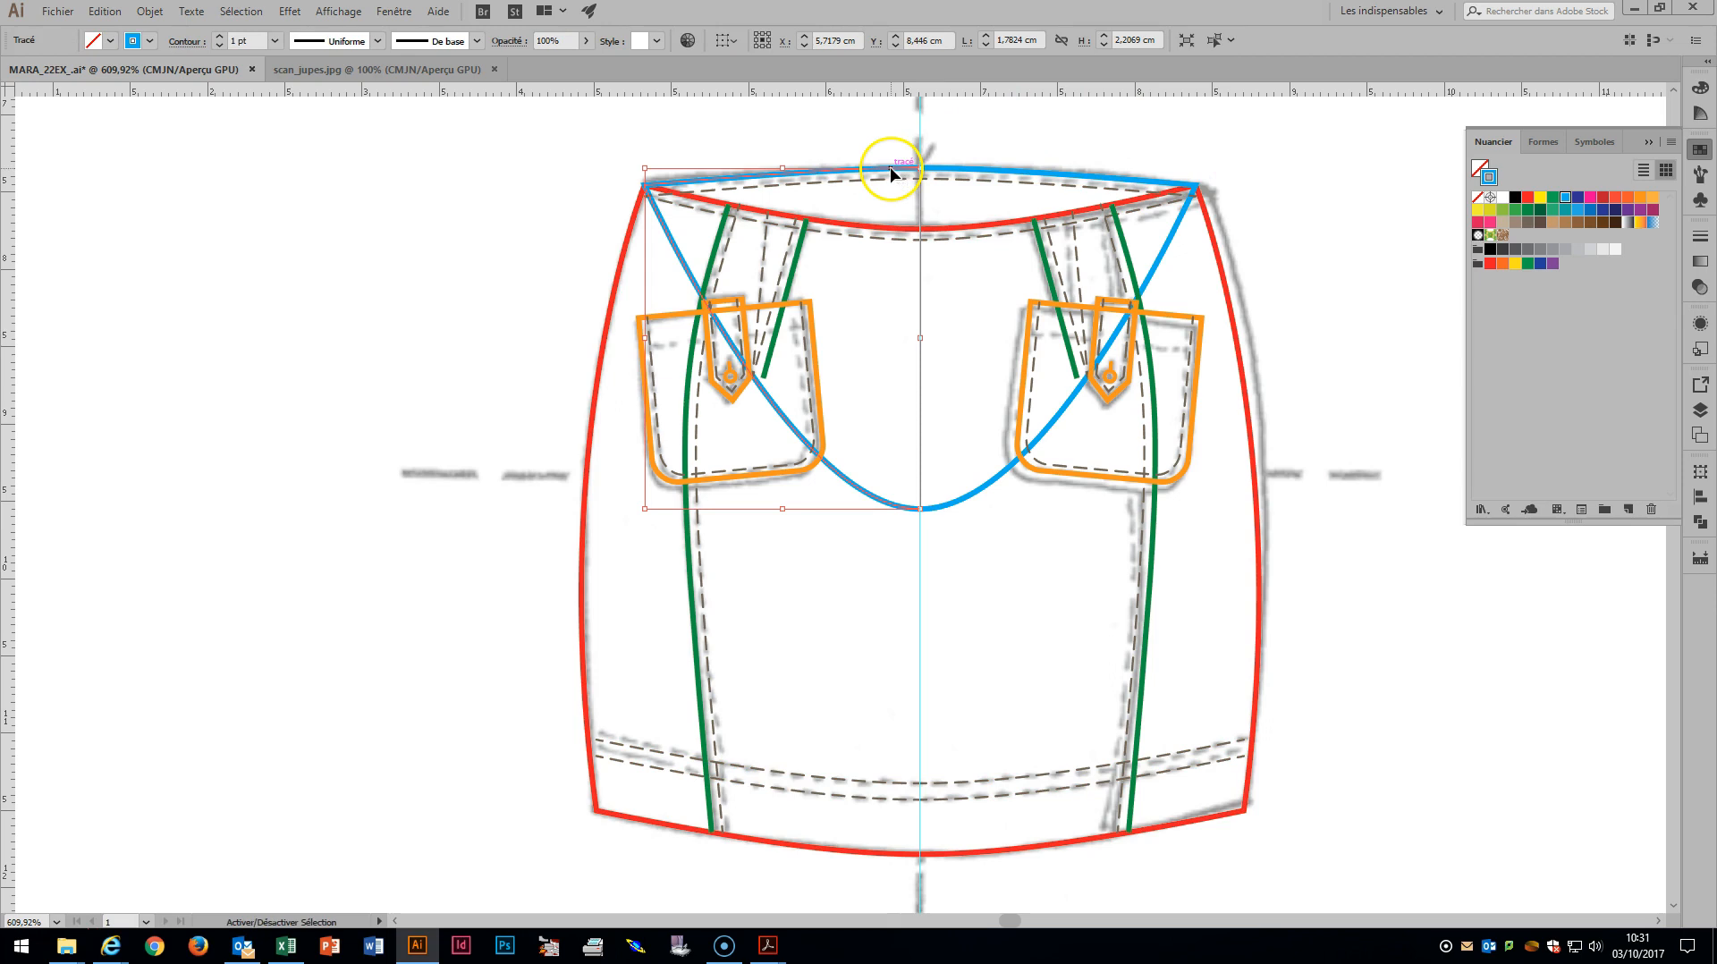
pyautogui.keyDown('shift'); pyautogui.click(980, 173); pyautogui.keyUp('shift')
pyautogui.press('a')
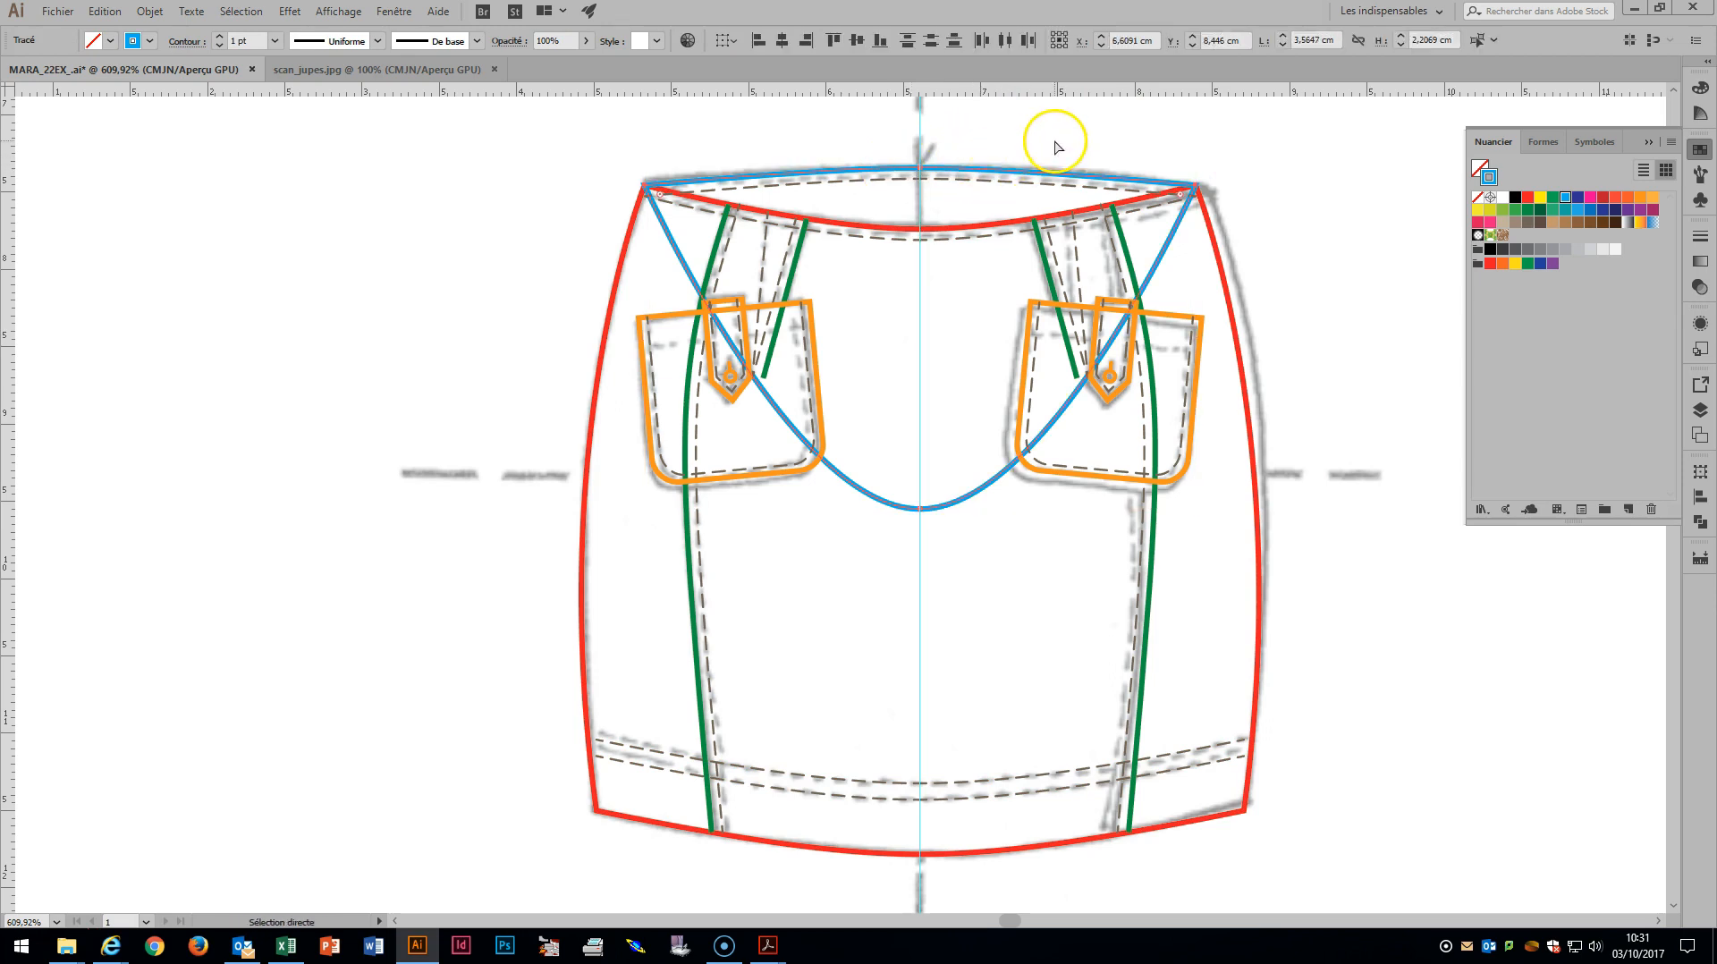
pyautogui.press('v')
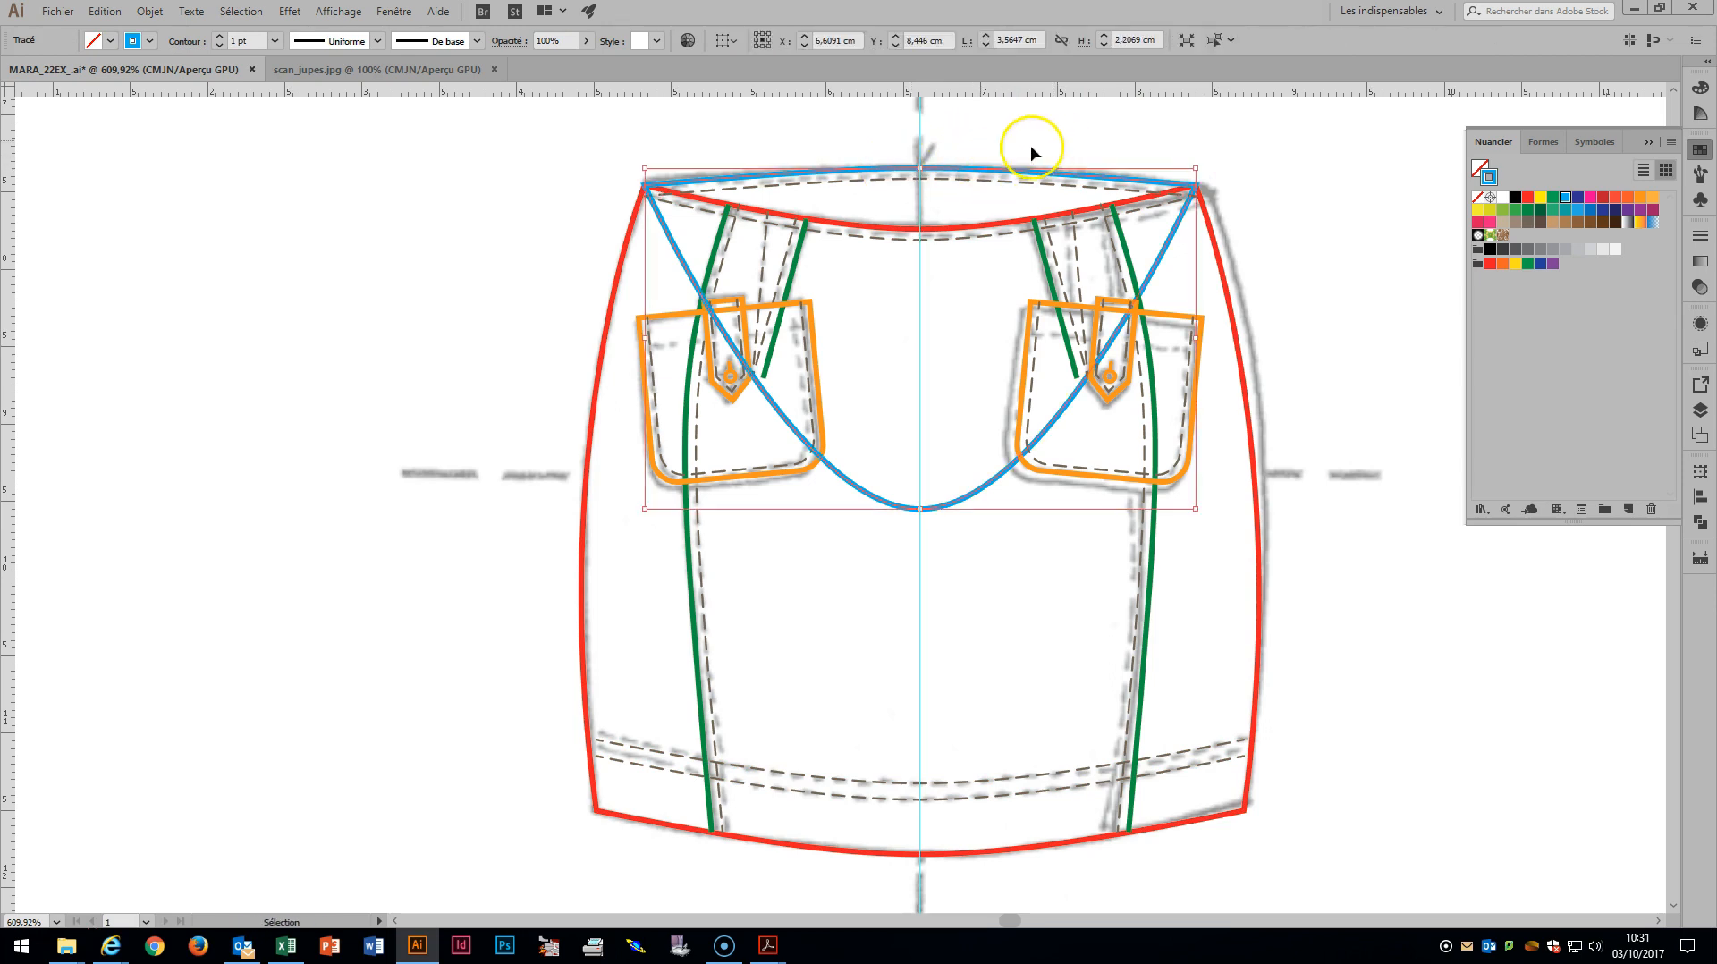
# Join the two halves of the dashed stitching just below the blue back waist edge into a single path.
pyautogui.click(889, 185)
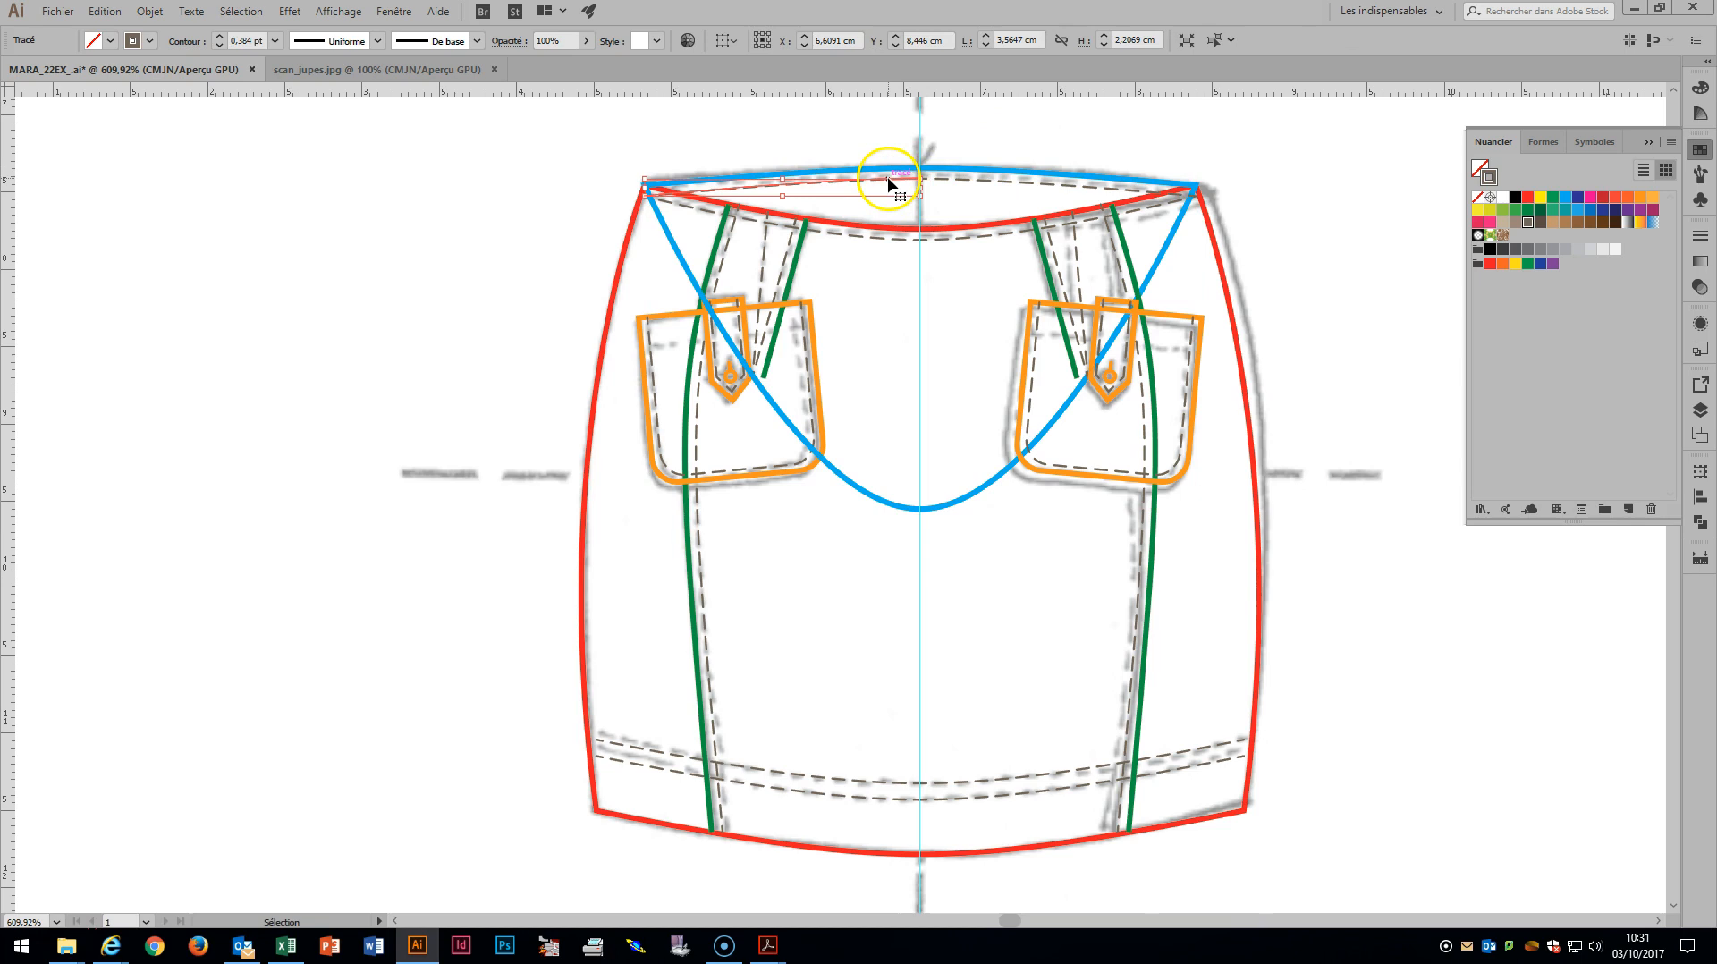
pyautogui.keyDown('shift'); pyautogui.click(941, 185); pyautogui.keyUp('shift')
pyautogui.press('a')
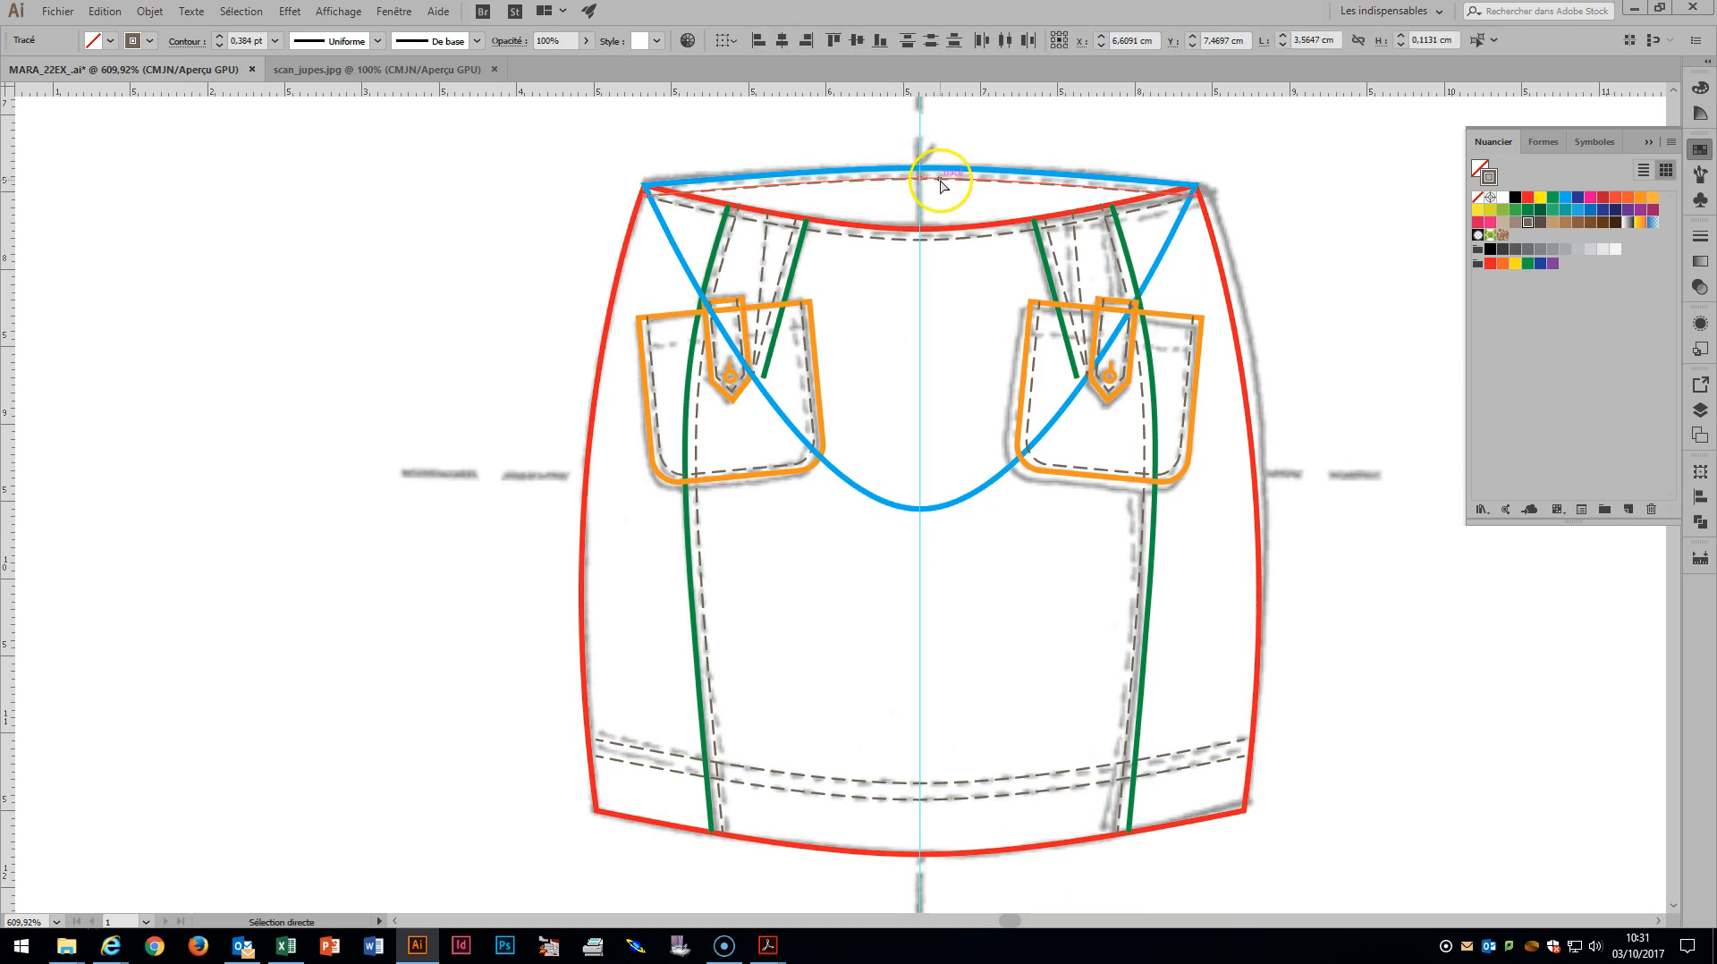
# Join the two halves of the red front skirt outline into a single path.
pyautogui.press('v')
pyautogui.click(944, 231)
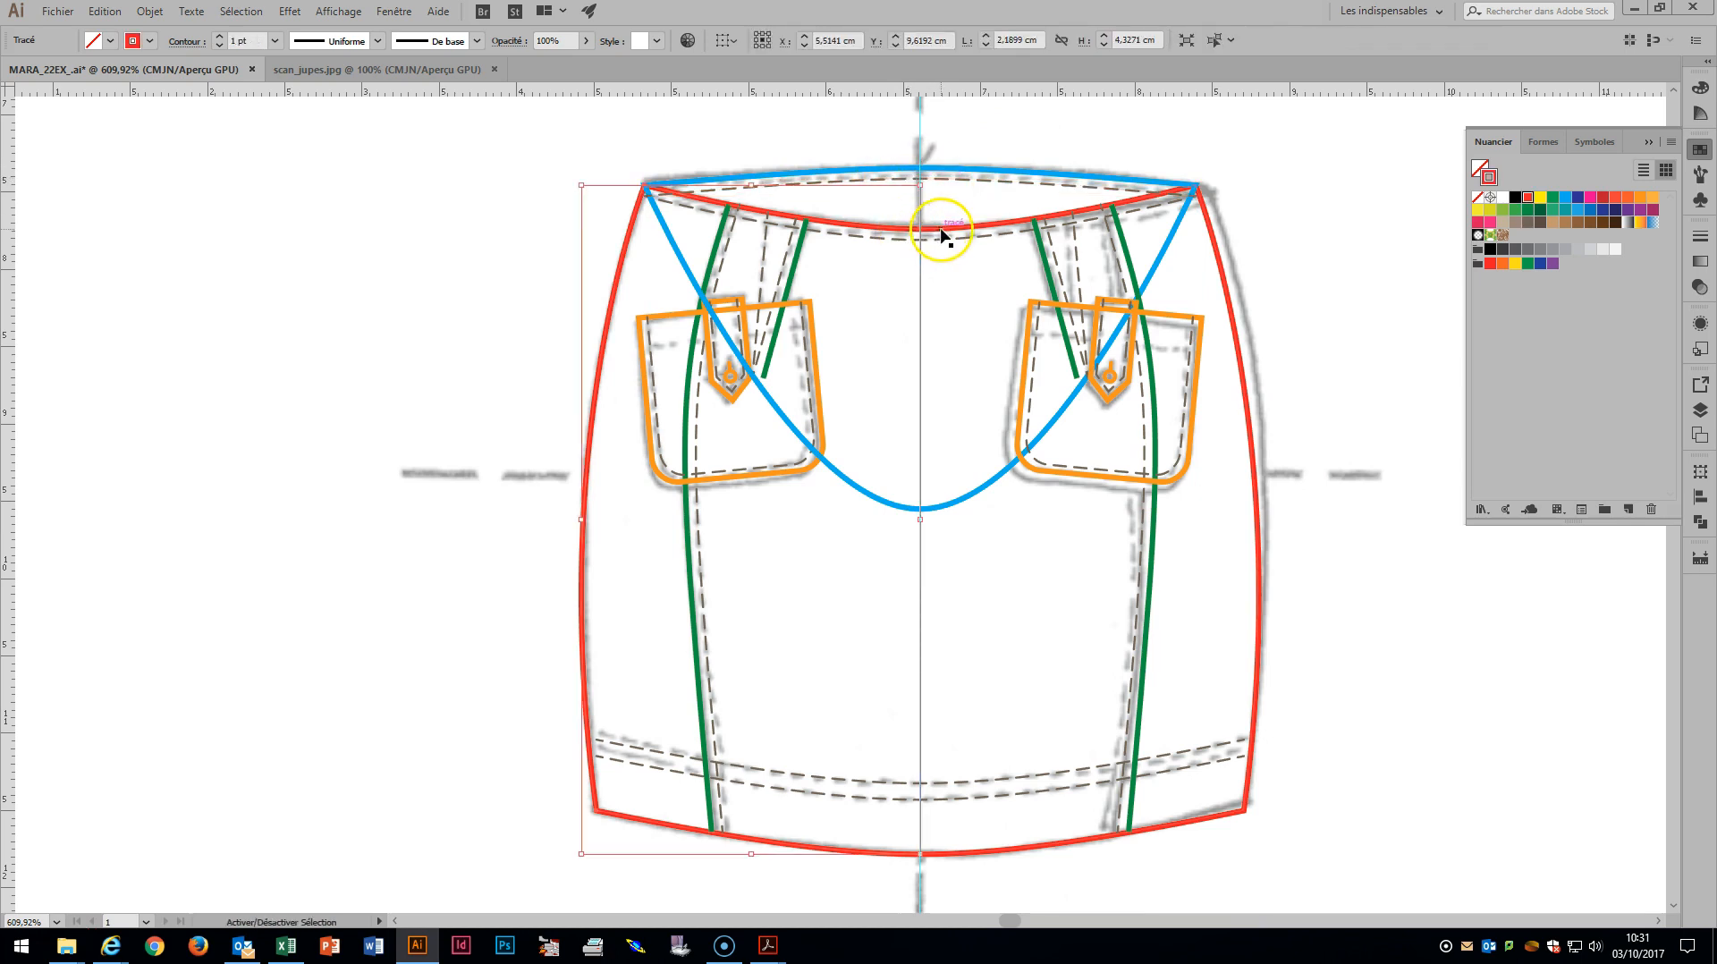
pyautogui.keyDown('shift'); pyautogui.click(944, 231); pyautogui.keyUp('shift')
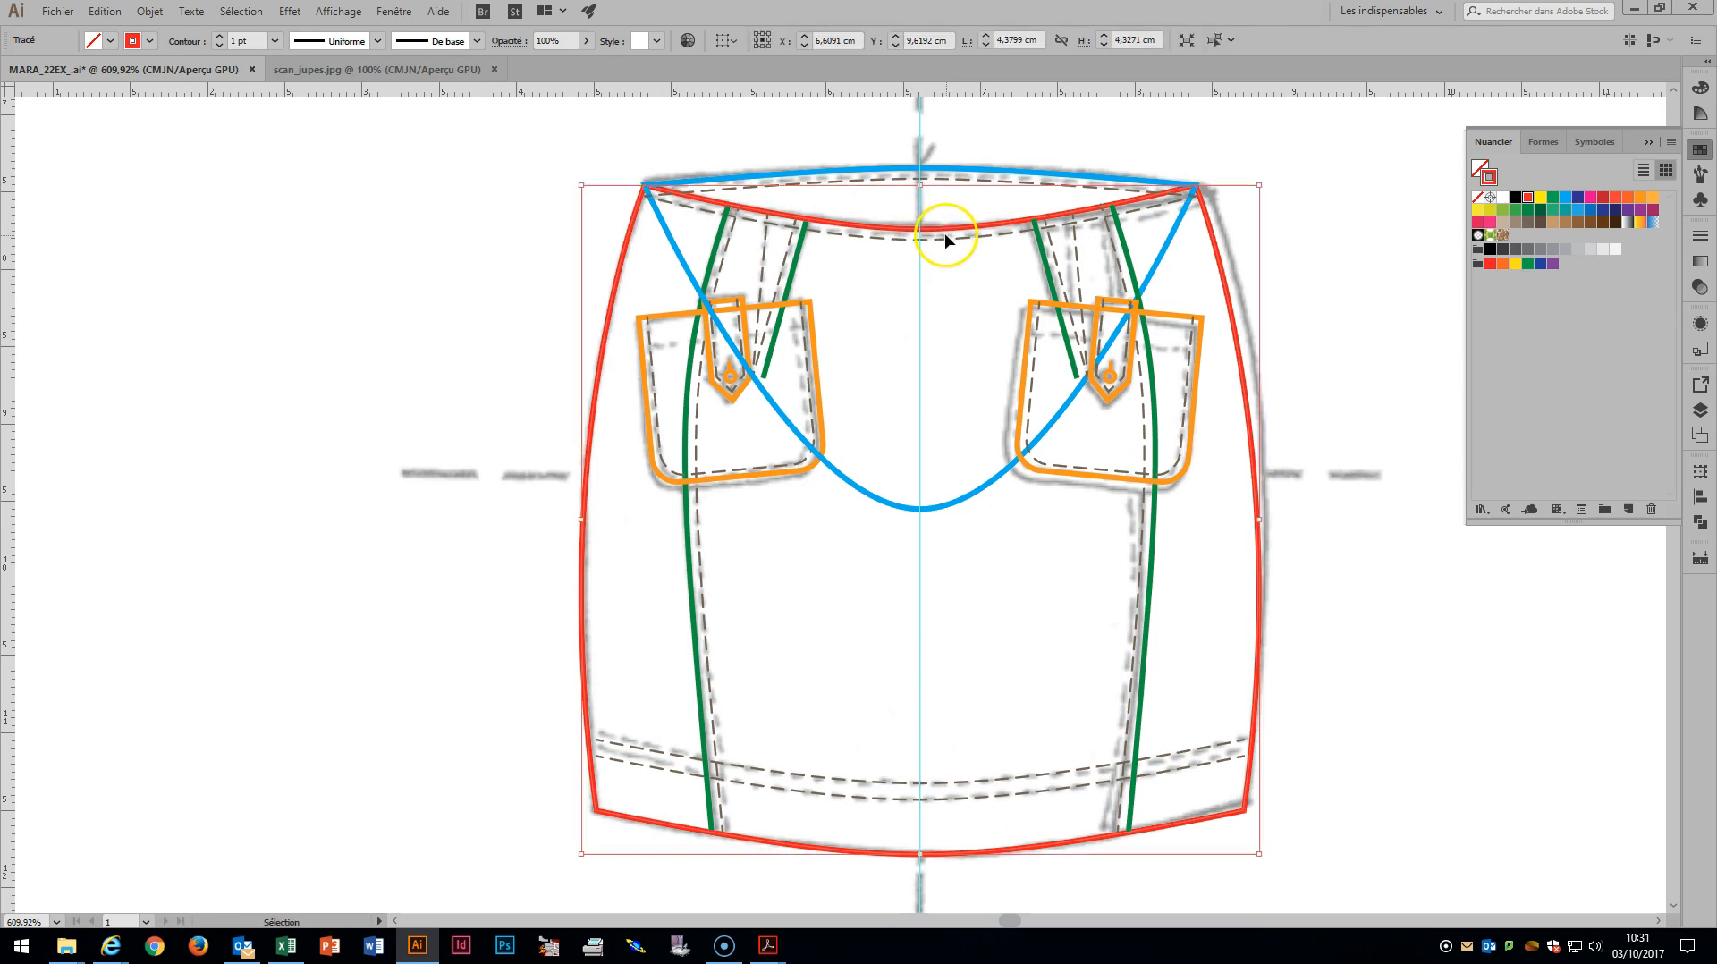
pyautogui.press('a')
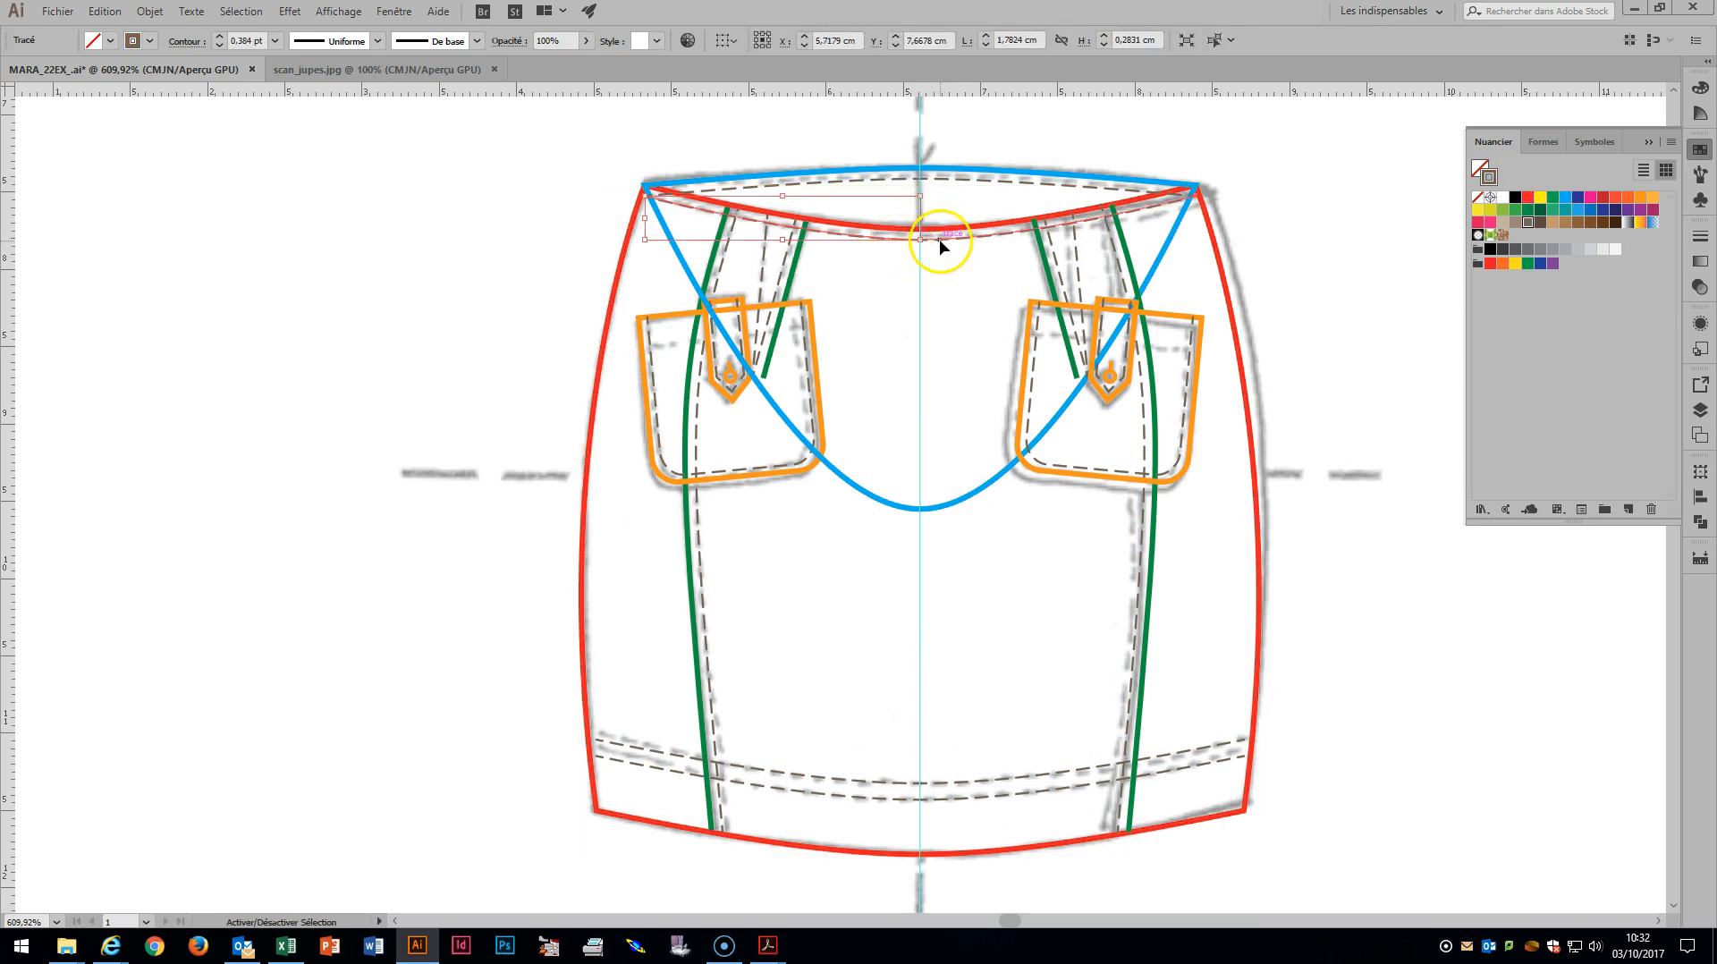
# Join both halves of the dashed front waist stitching and of the two dashed hem stitching lines into continuous paths.
pyautogui.click(942, 238)
pyautogui.press('v')
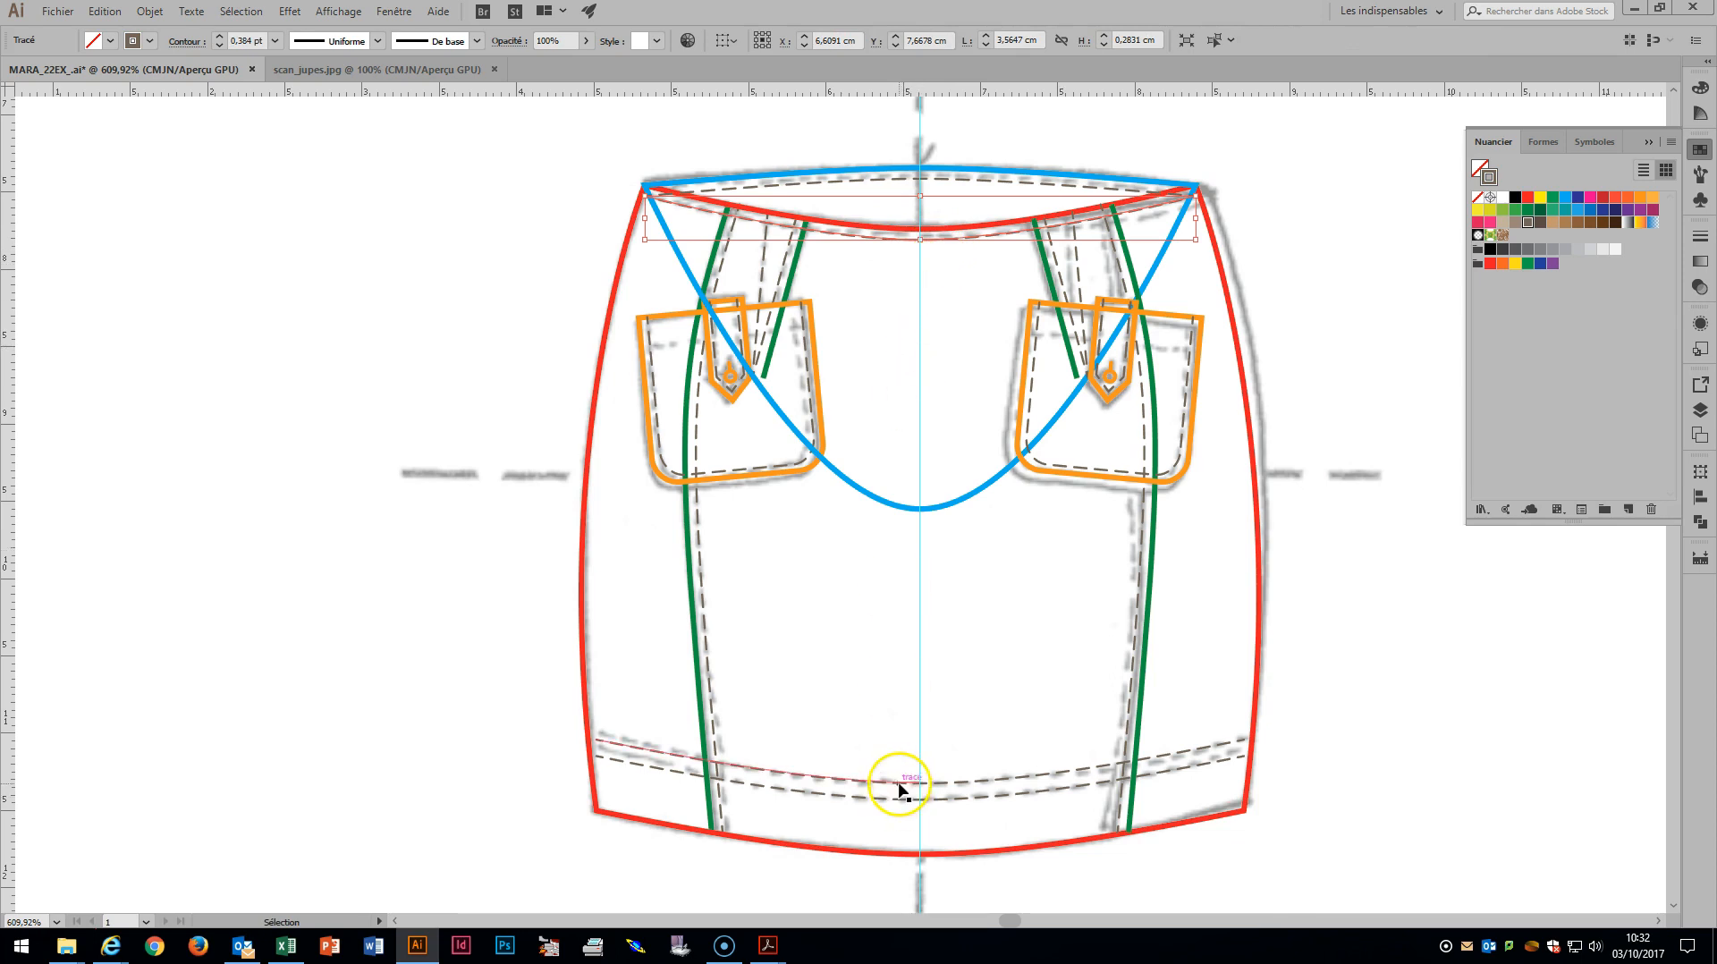
pyautogui.press('a')
pyautogui.click(935, 785)
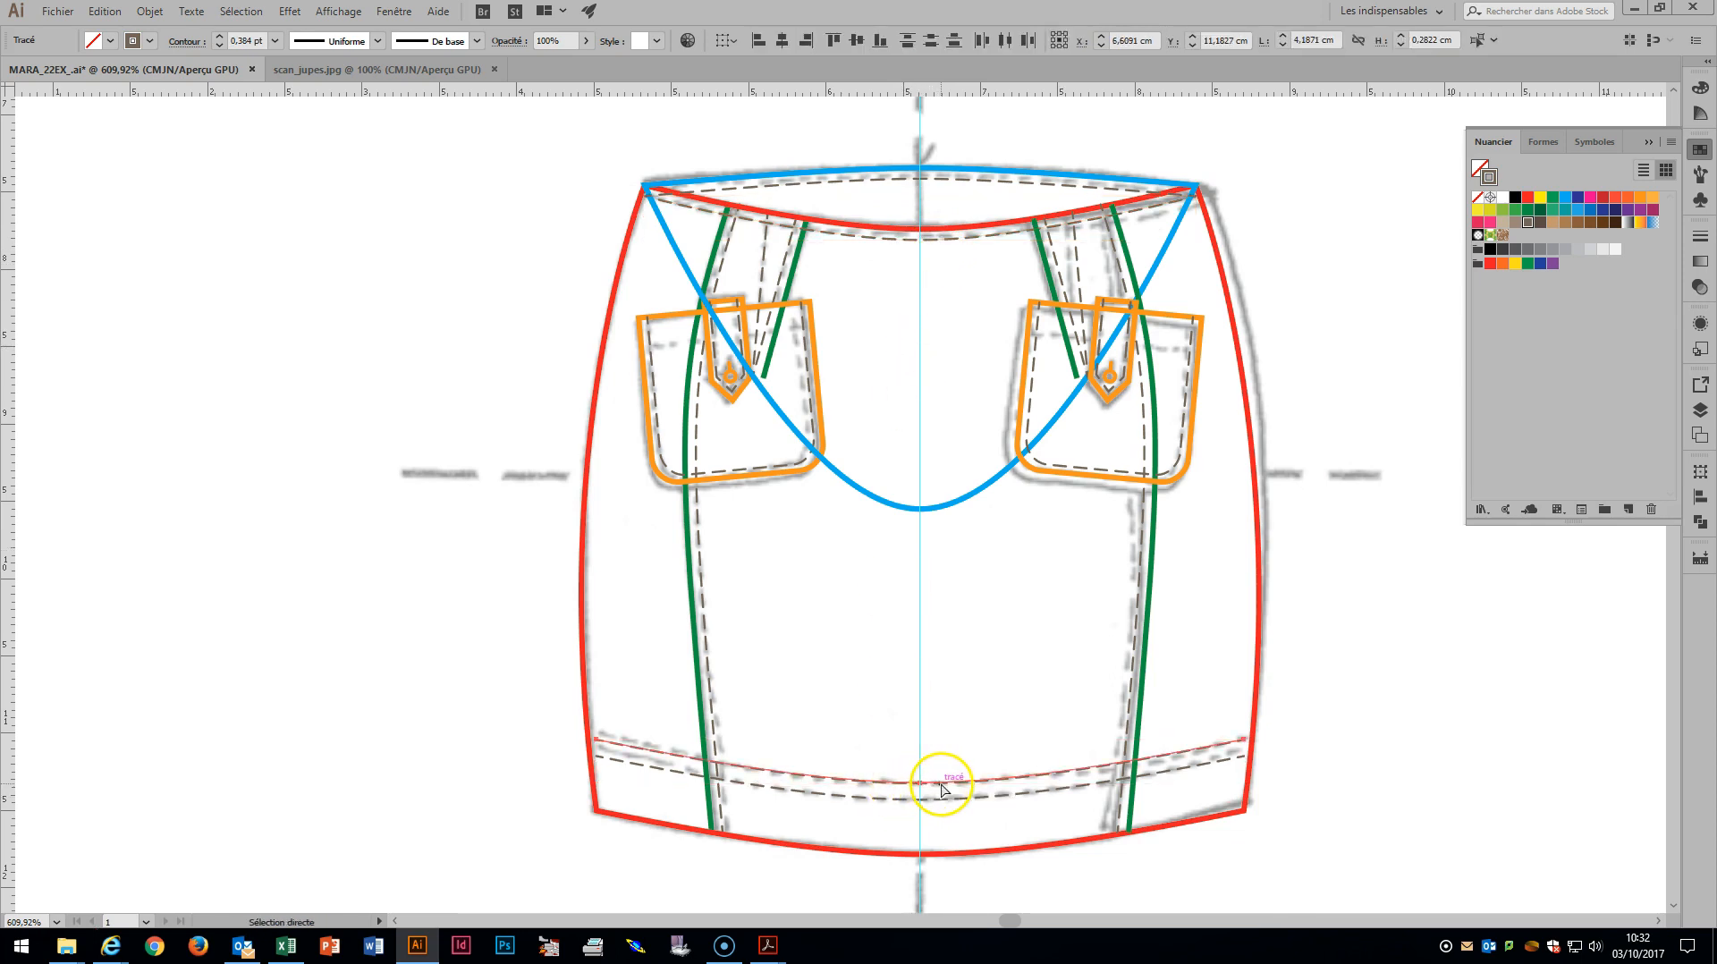
pyautogui.press('Down')
pyautogui.press('Down')
pyautogui.press('Down')
pyautogui.click(1395, 598)
# Expand the aplat1 layer's contents and group each long green panel seam with its dashed stitching on both sides of the skirt.
pyautogui.click(1700, 410)
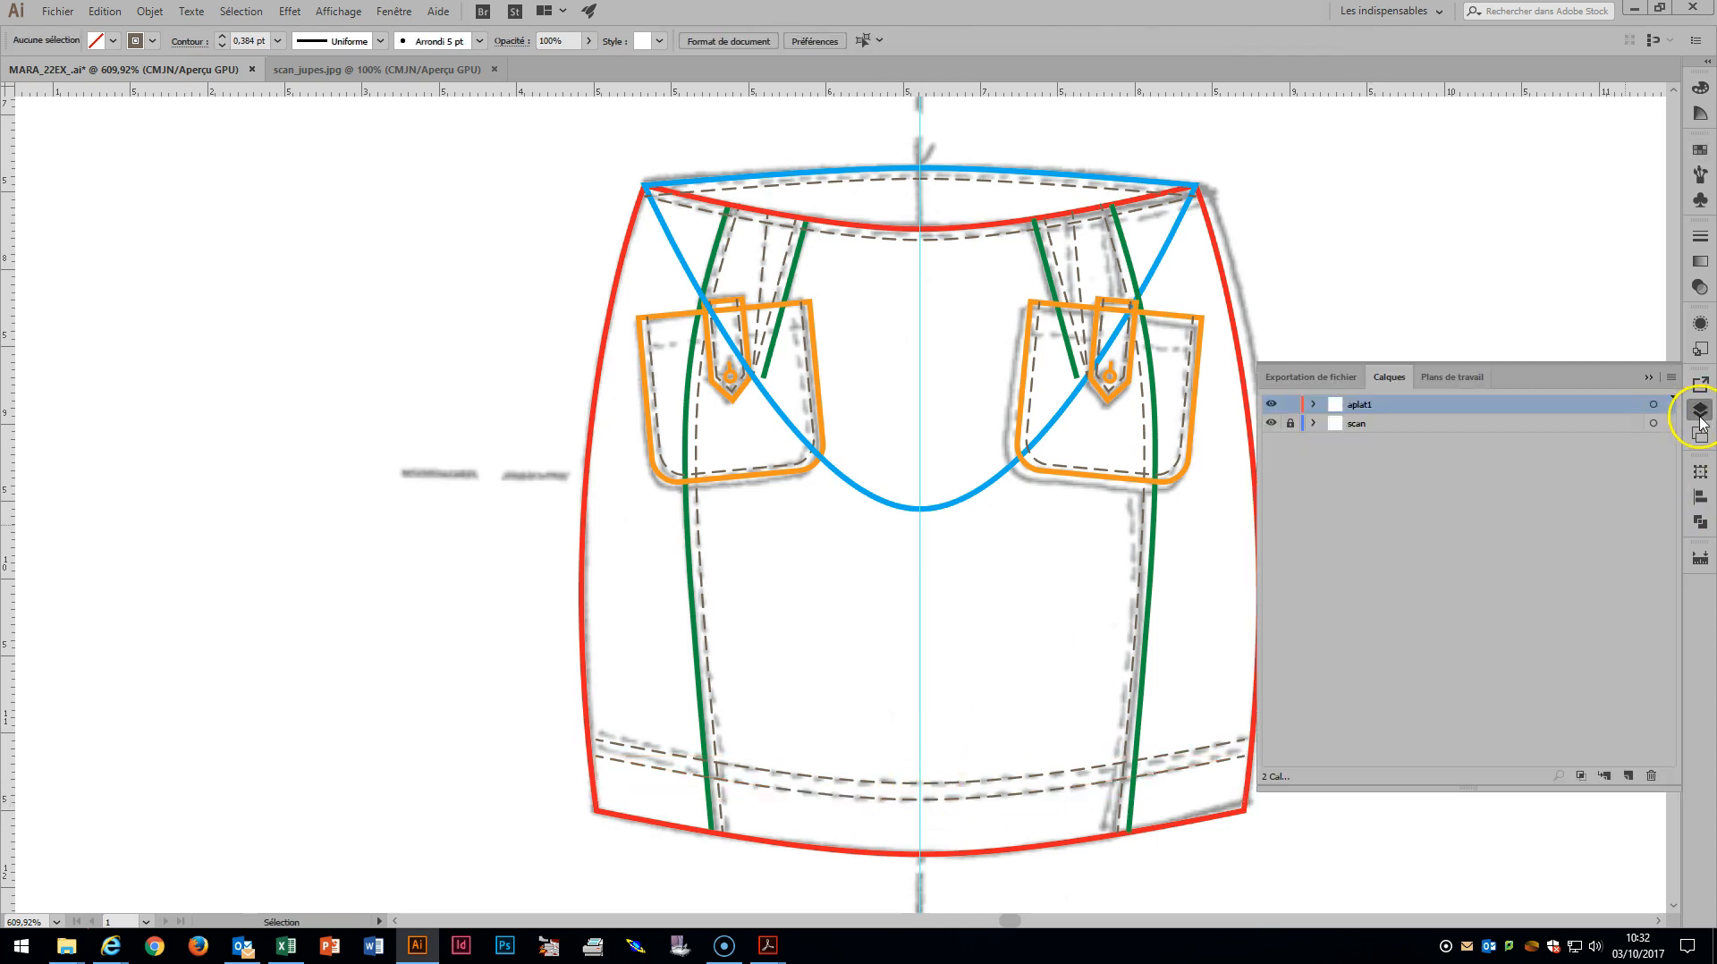
pyautogui.click(1314, 405)
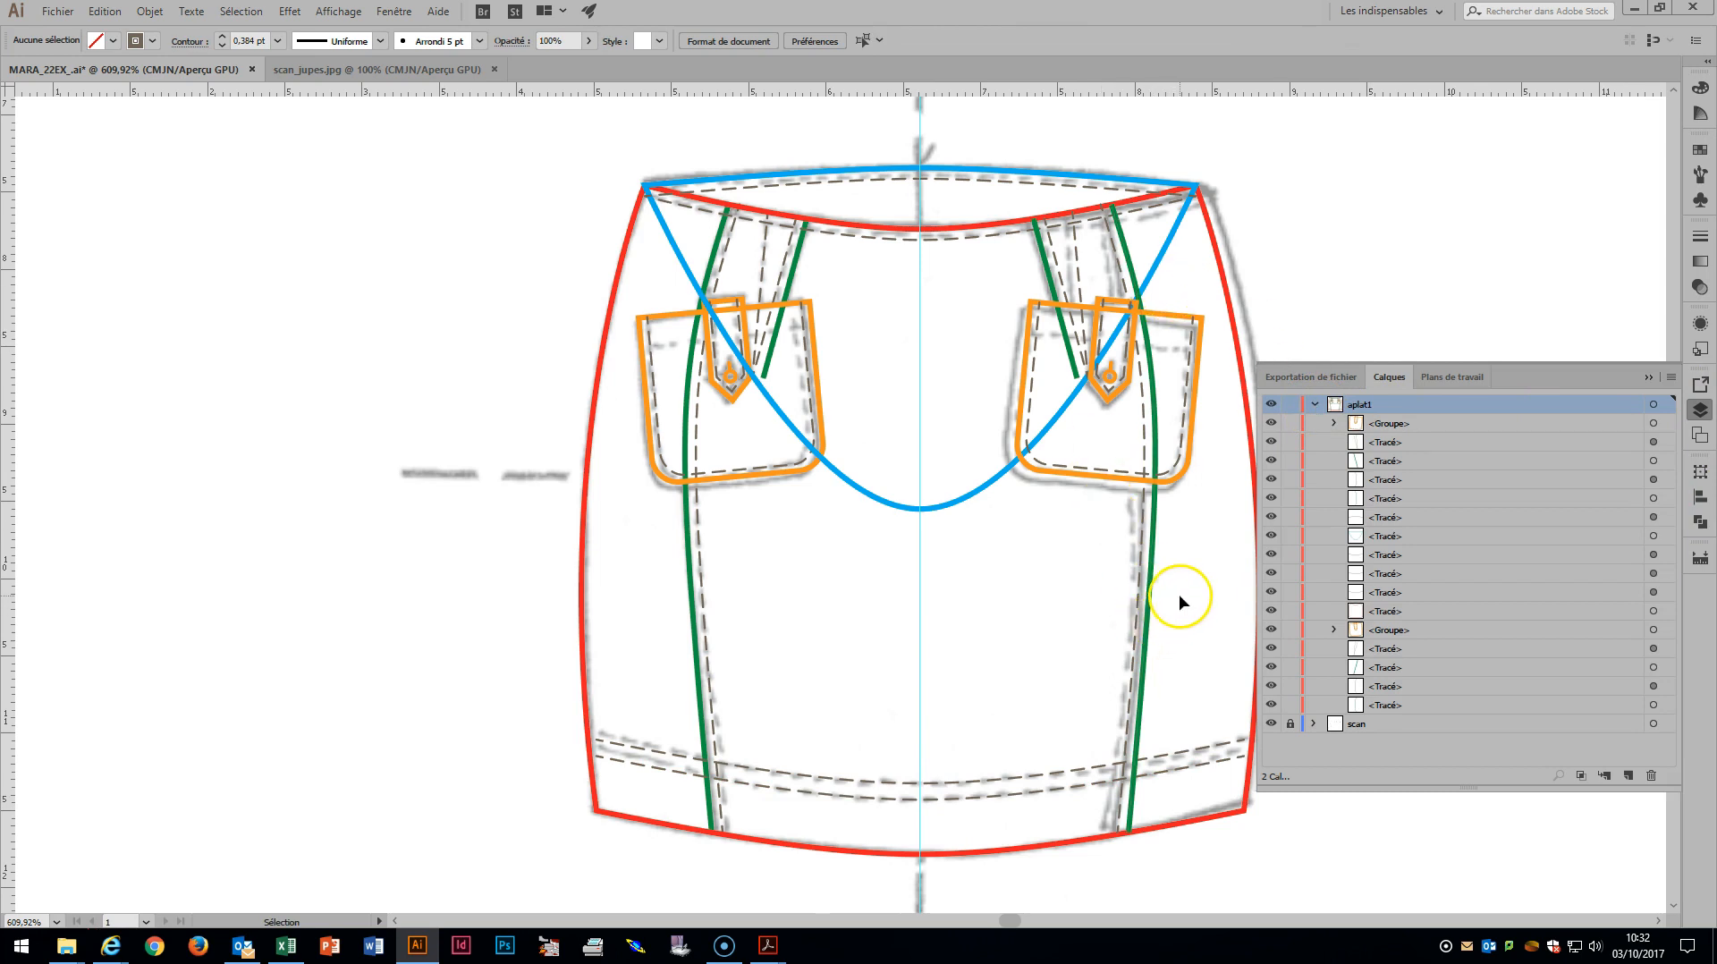
pyautogui.click(1138, 620)
pyautogui.press('a')
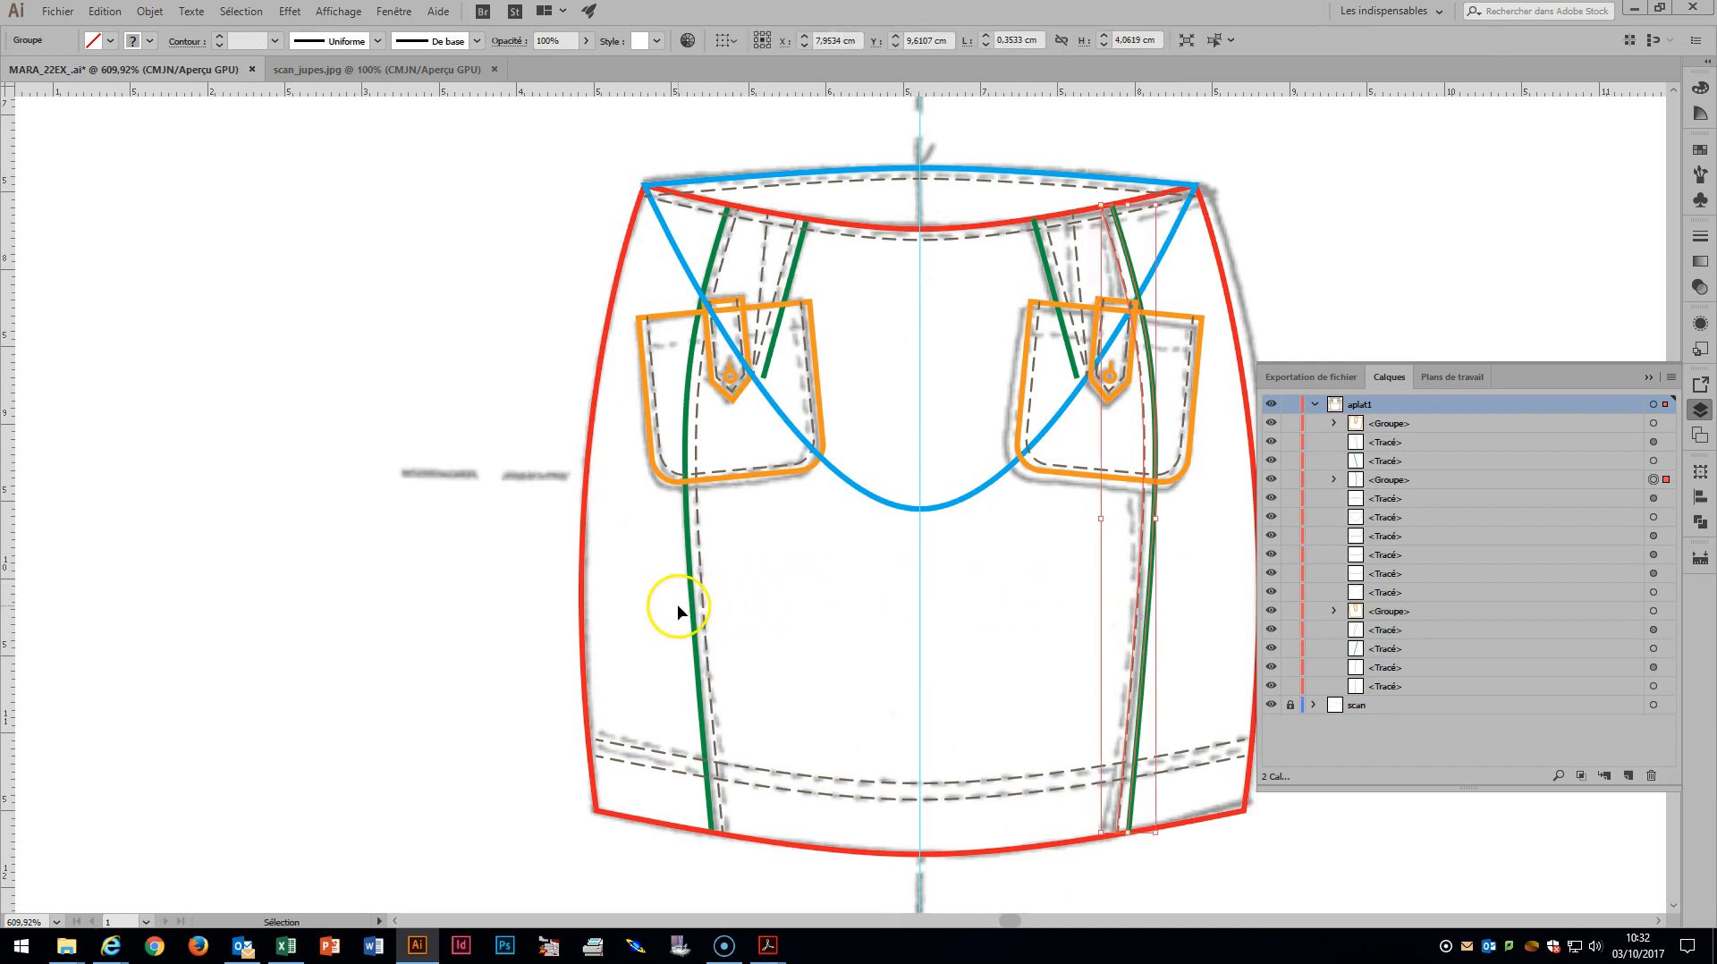
pyautogui.hotkey('ctrl', 'd')
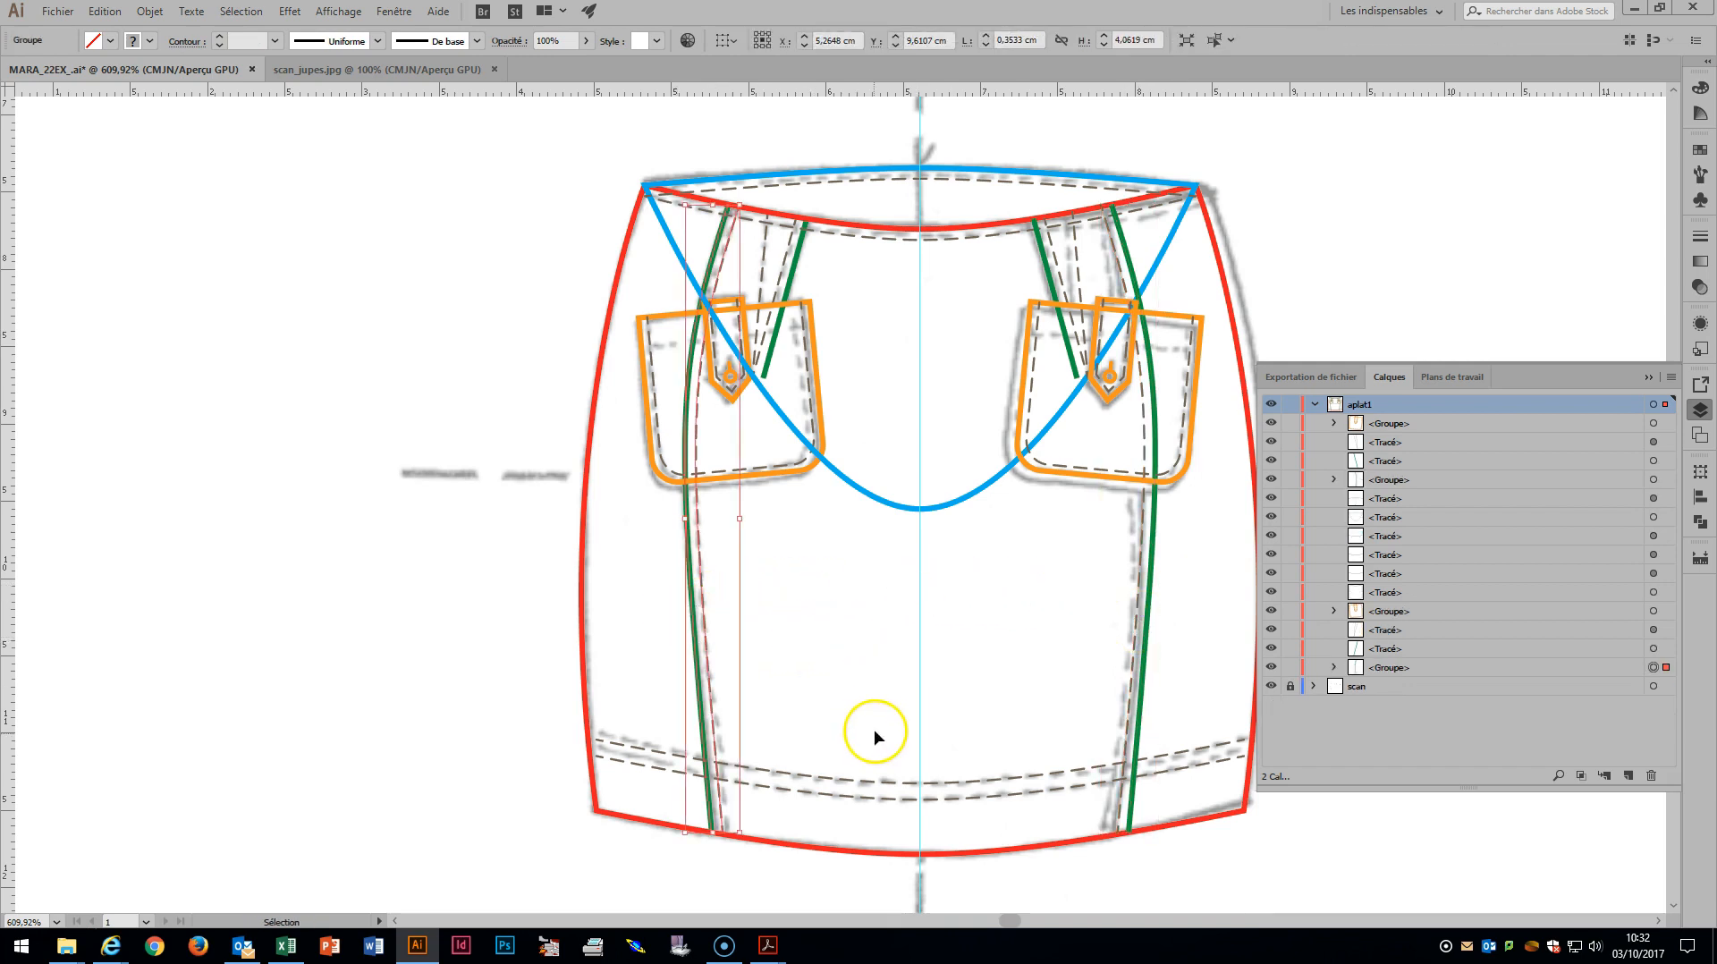
# Group the two hem stitching lines and the front waist stitching together with the left panel seam group.
pyautogui.moveTo(889, 814); pyautogui.dragTo(891, 815)
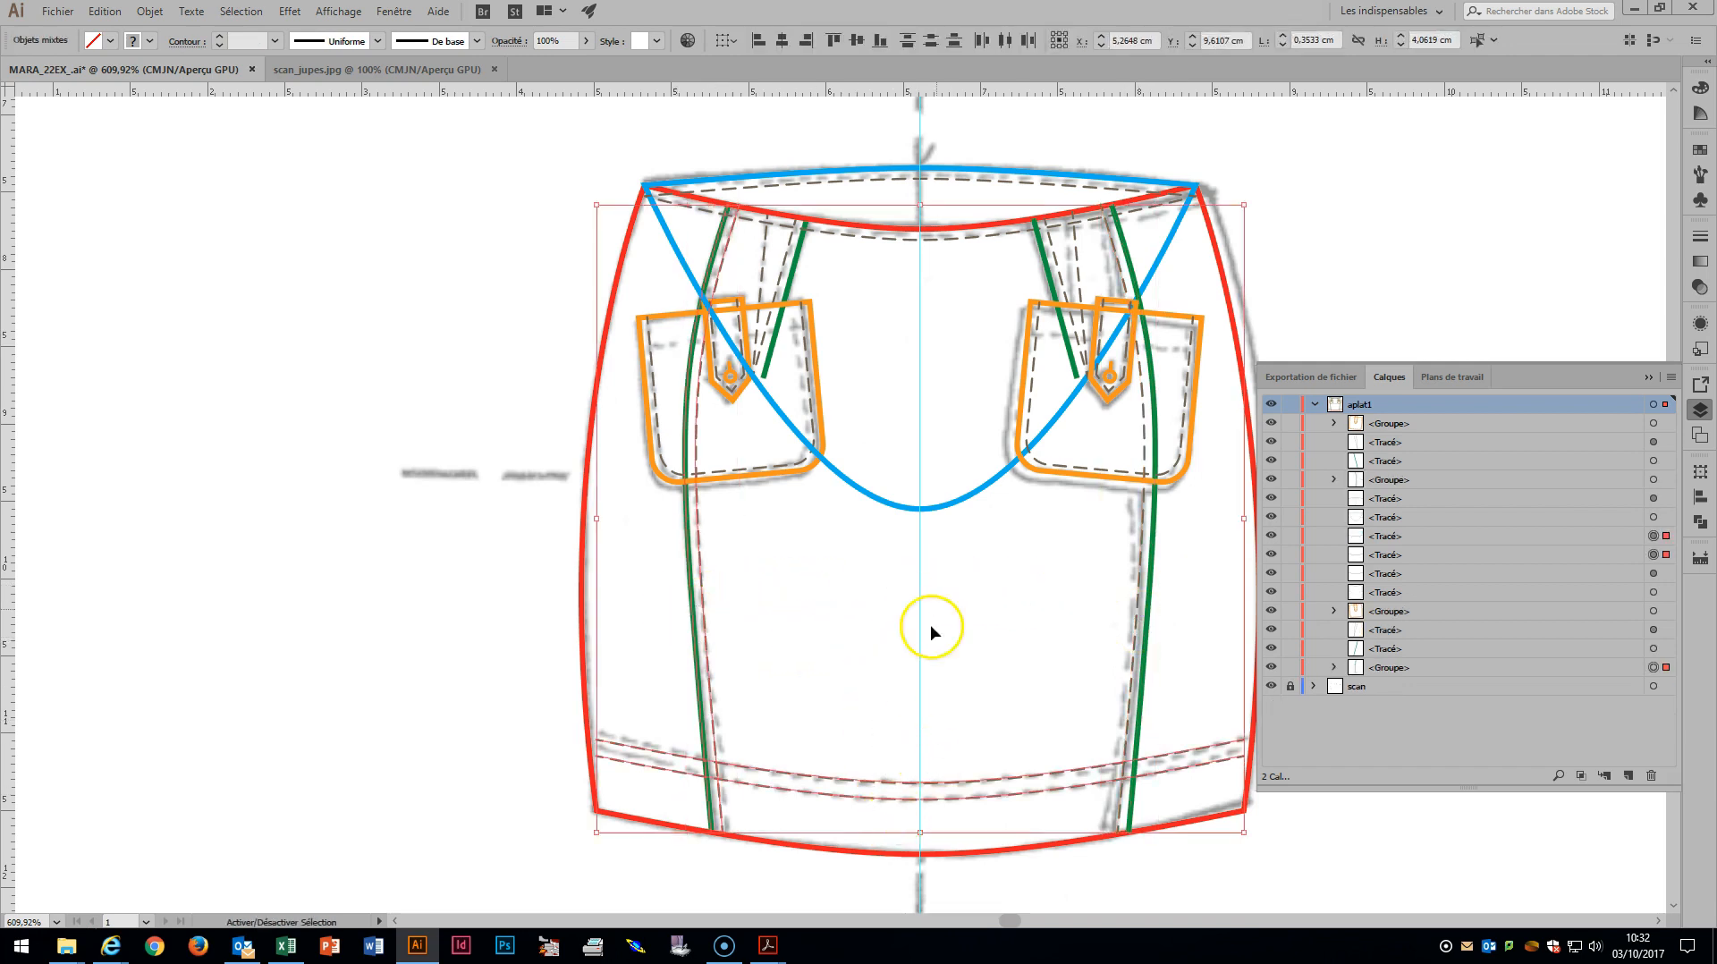
pyautogui.keyDown('shift'); pyautogui.click(907, 235); pyautogui.keyUp('shift')
pyautogui.press('a')
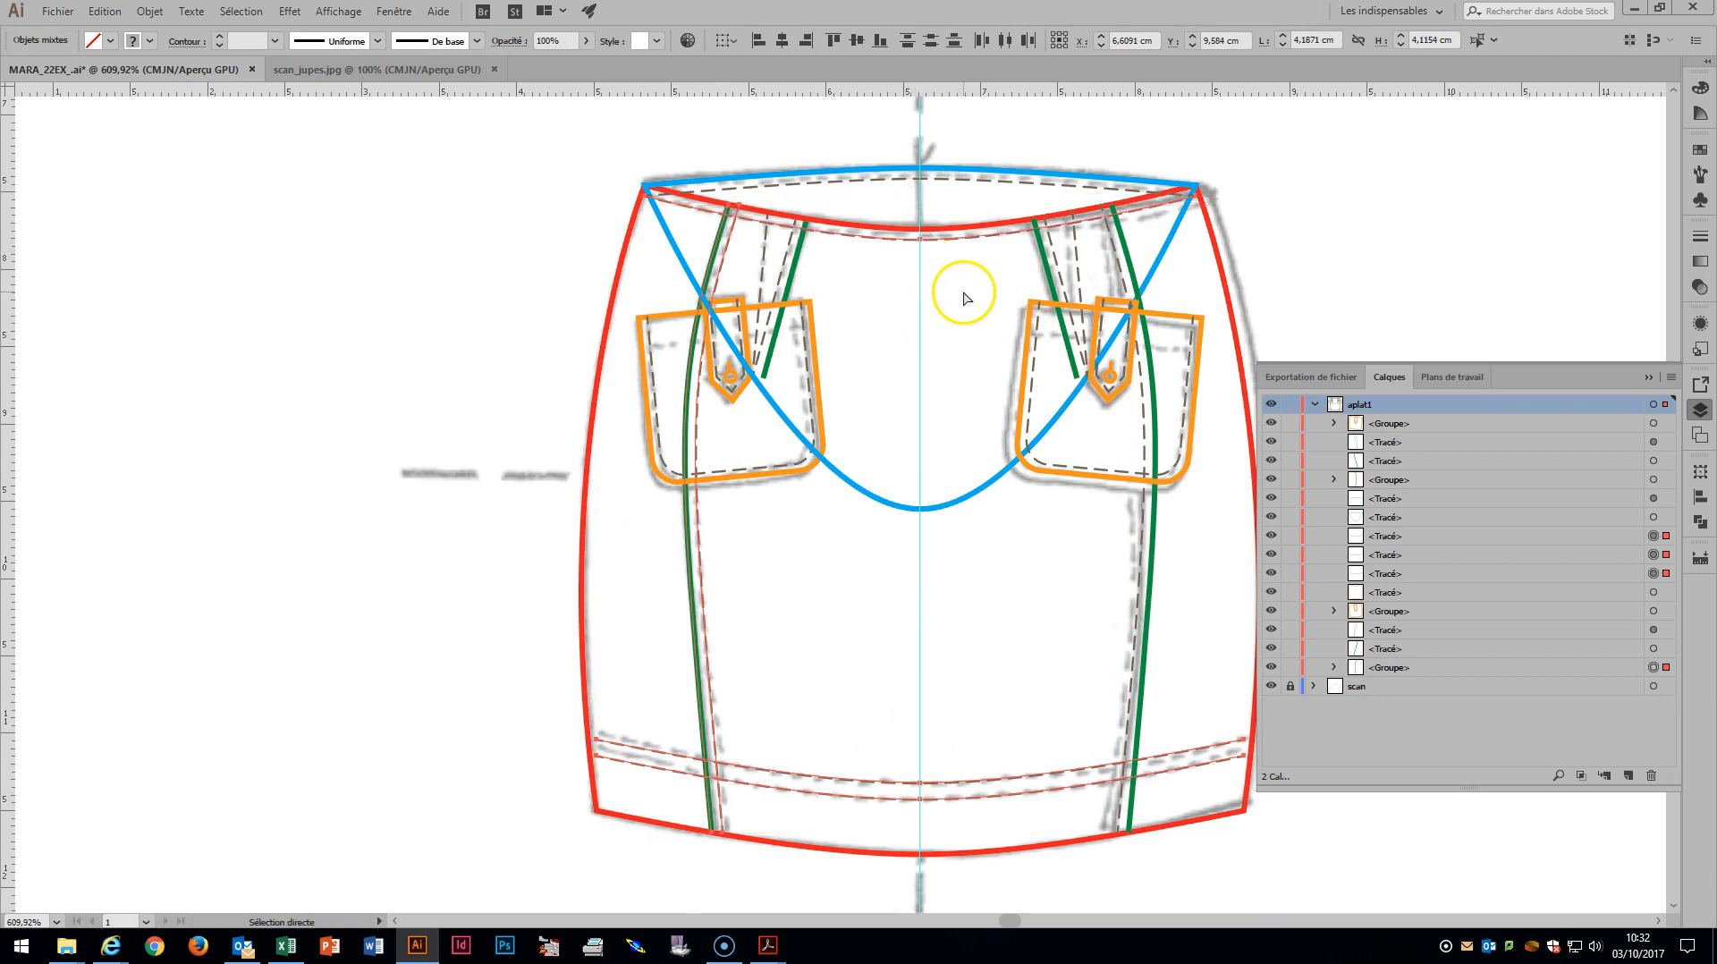
pyautogui.hotkey('ctrl', 'g')
pyautogui.press('v')
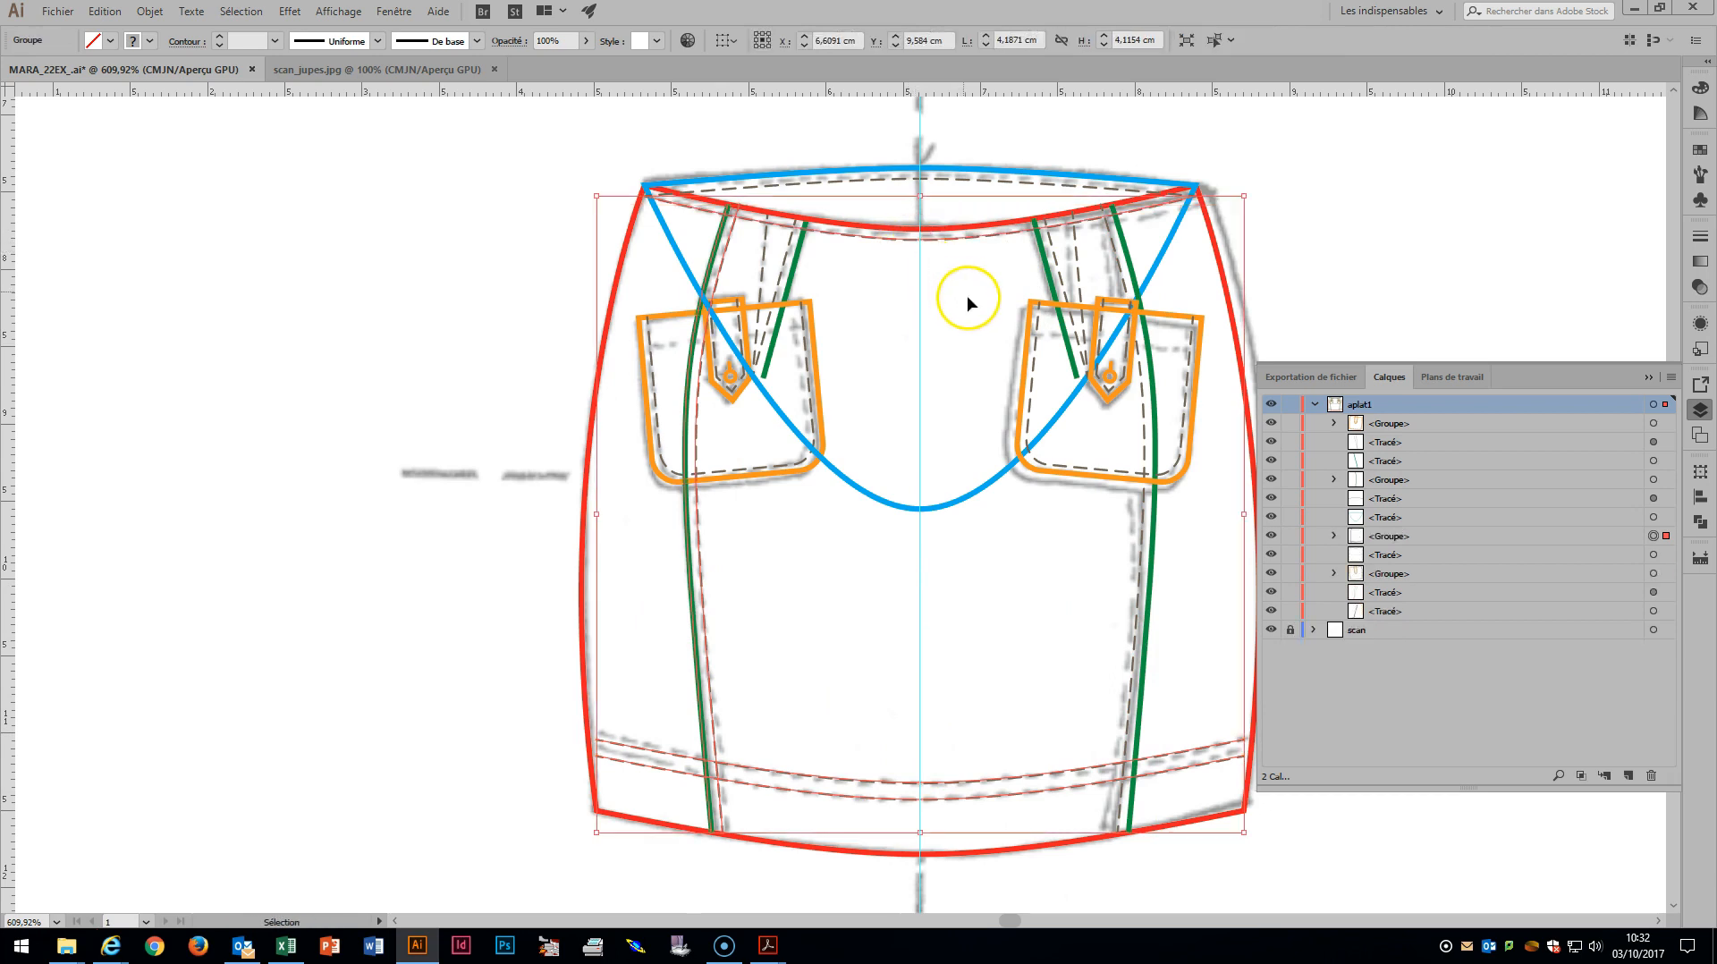
# Group the right panel seam group and the red outline with the stitching group, and name the result devant.
pyautogui.keyDown('shift'); pyautogui.click(1146, 619); pyautogui.keyUp('shift')
pyautogui.keyDown('shift'); pyautogui.click(698, 621); pyautogui.keyUp('shift')
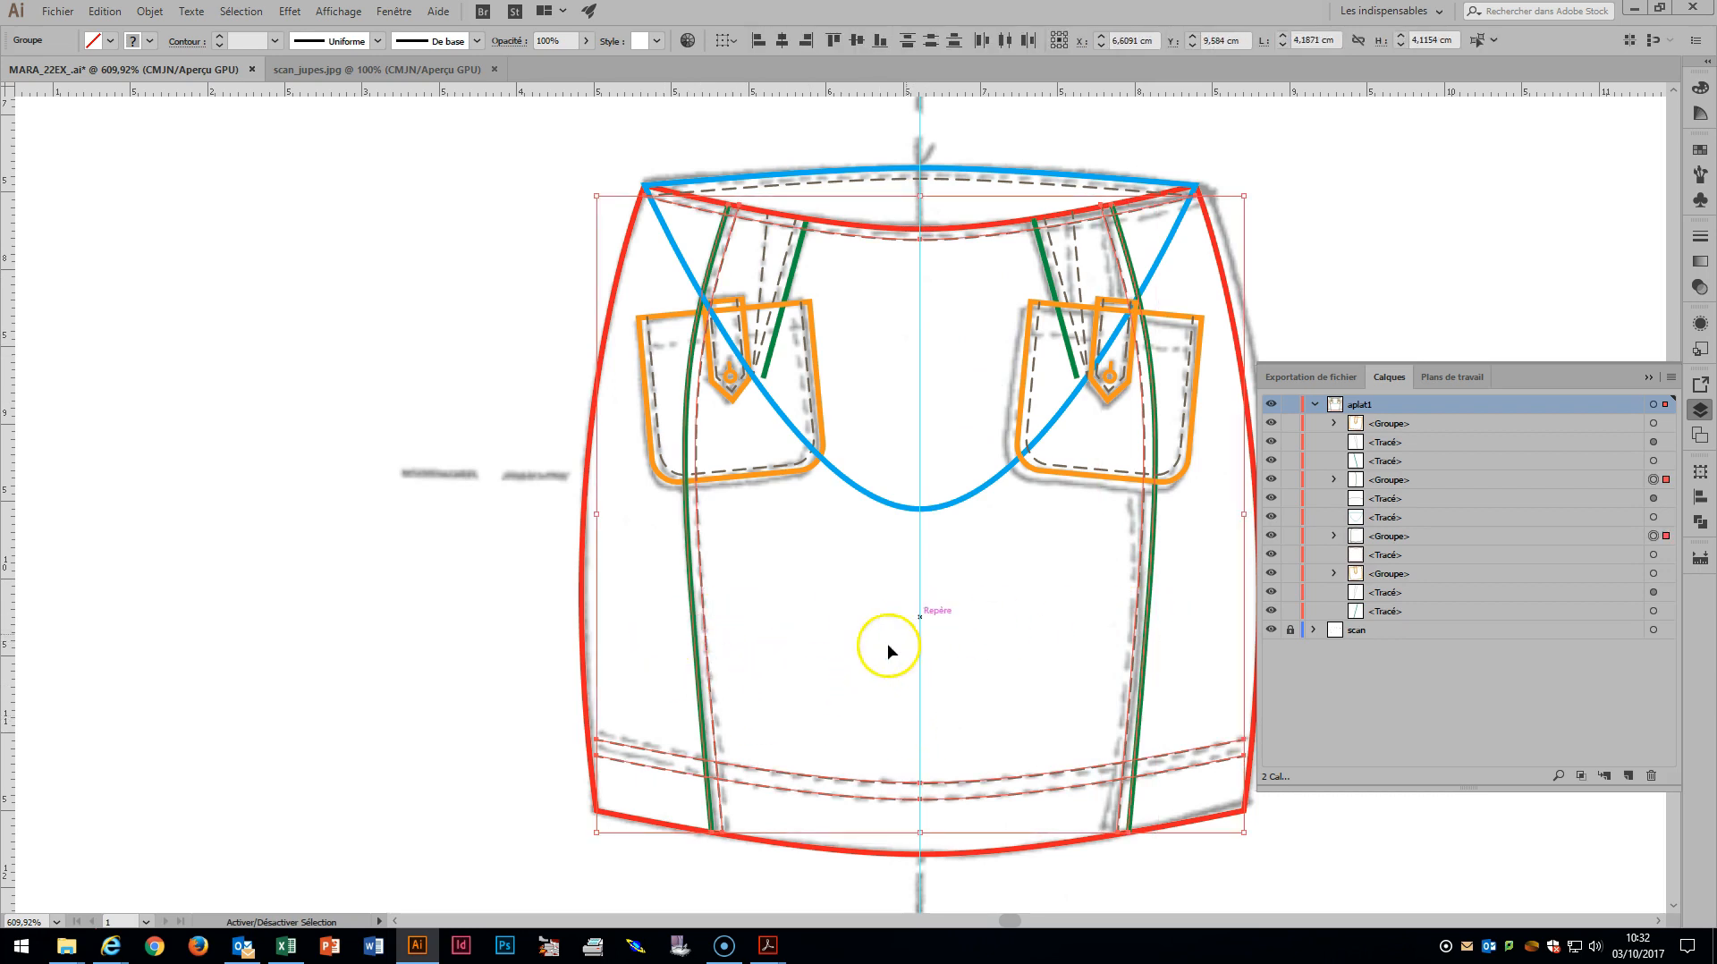
pyautogui.keyDown('shift'); pyautogui.click(992, 854); pyautogui.keyUp('shift')
pyautogui.press('a')
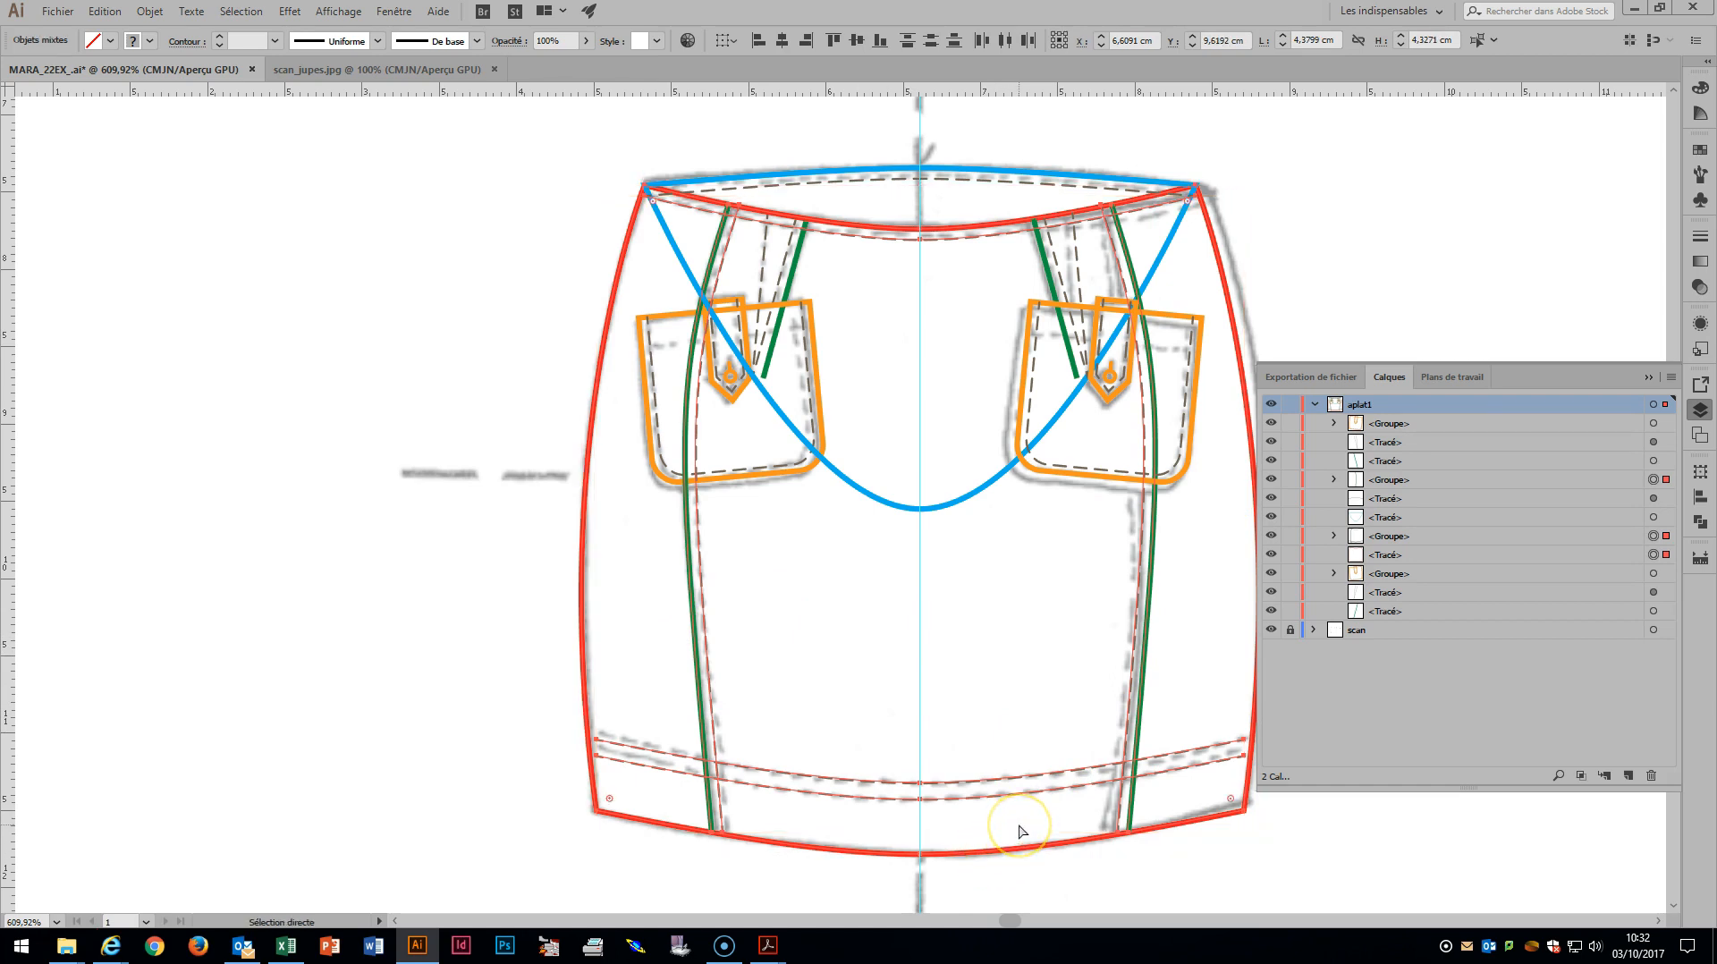
pyautogui.hotkey('ctrl', 'g')
pyautogui.press('v')
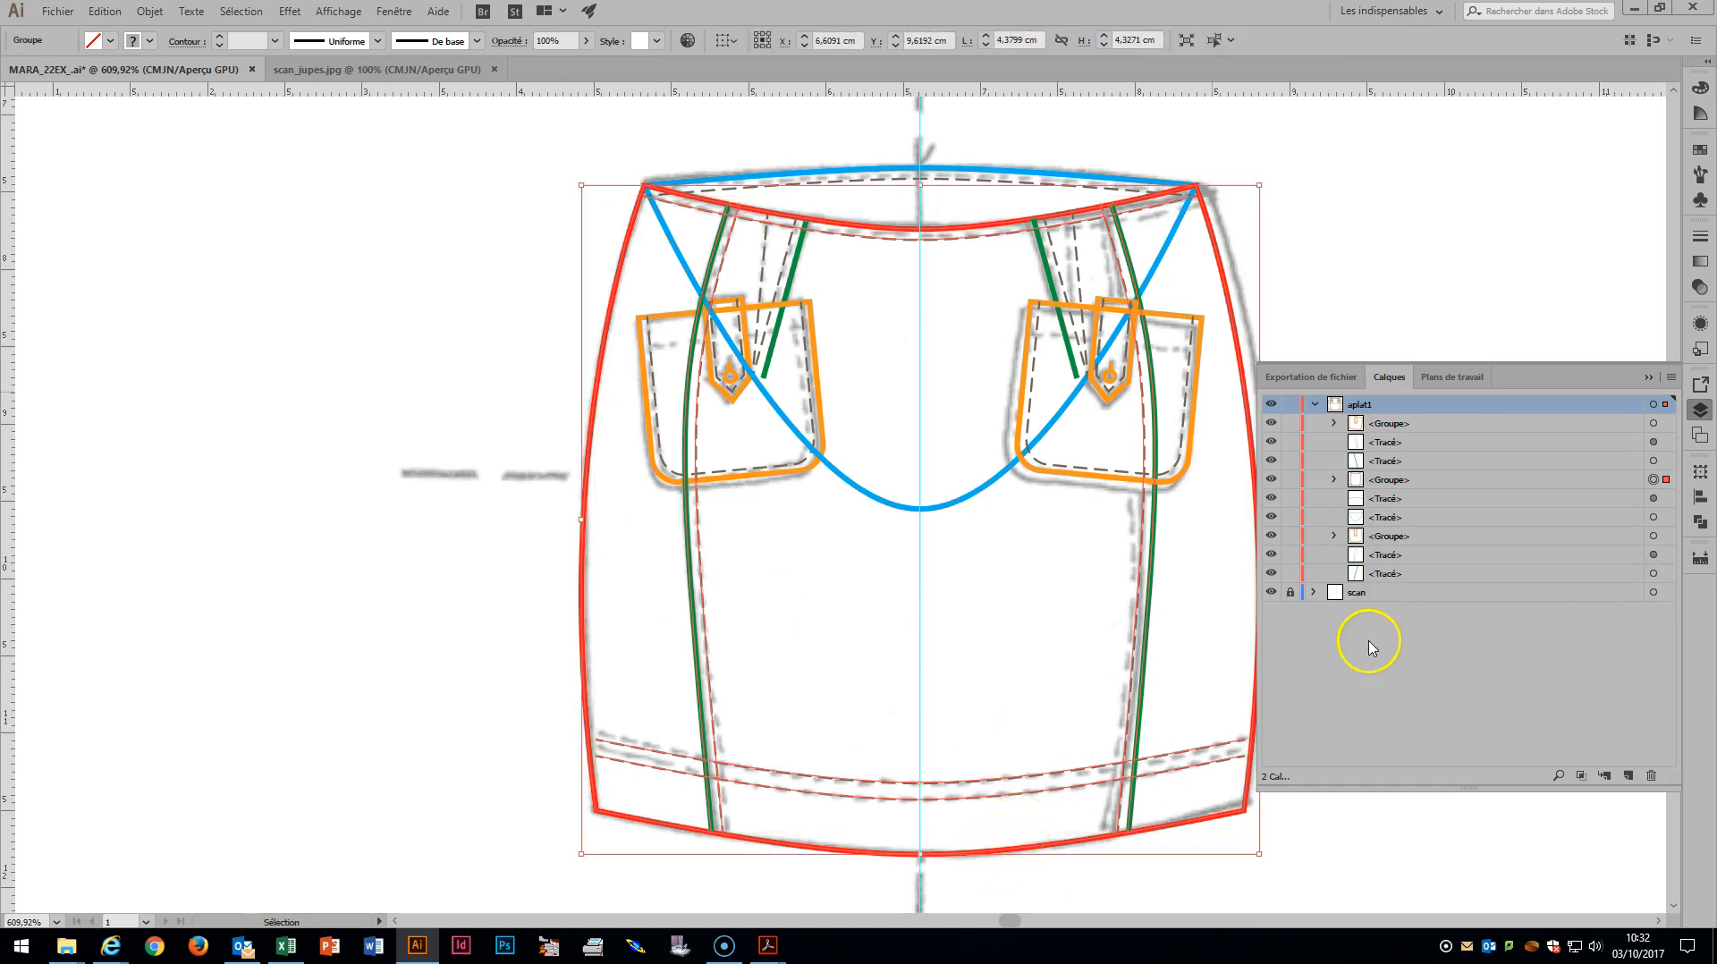
pyautogui.doubleClick(1401, 485)
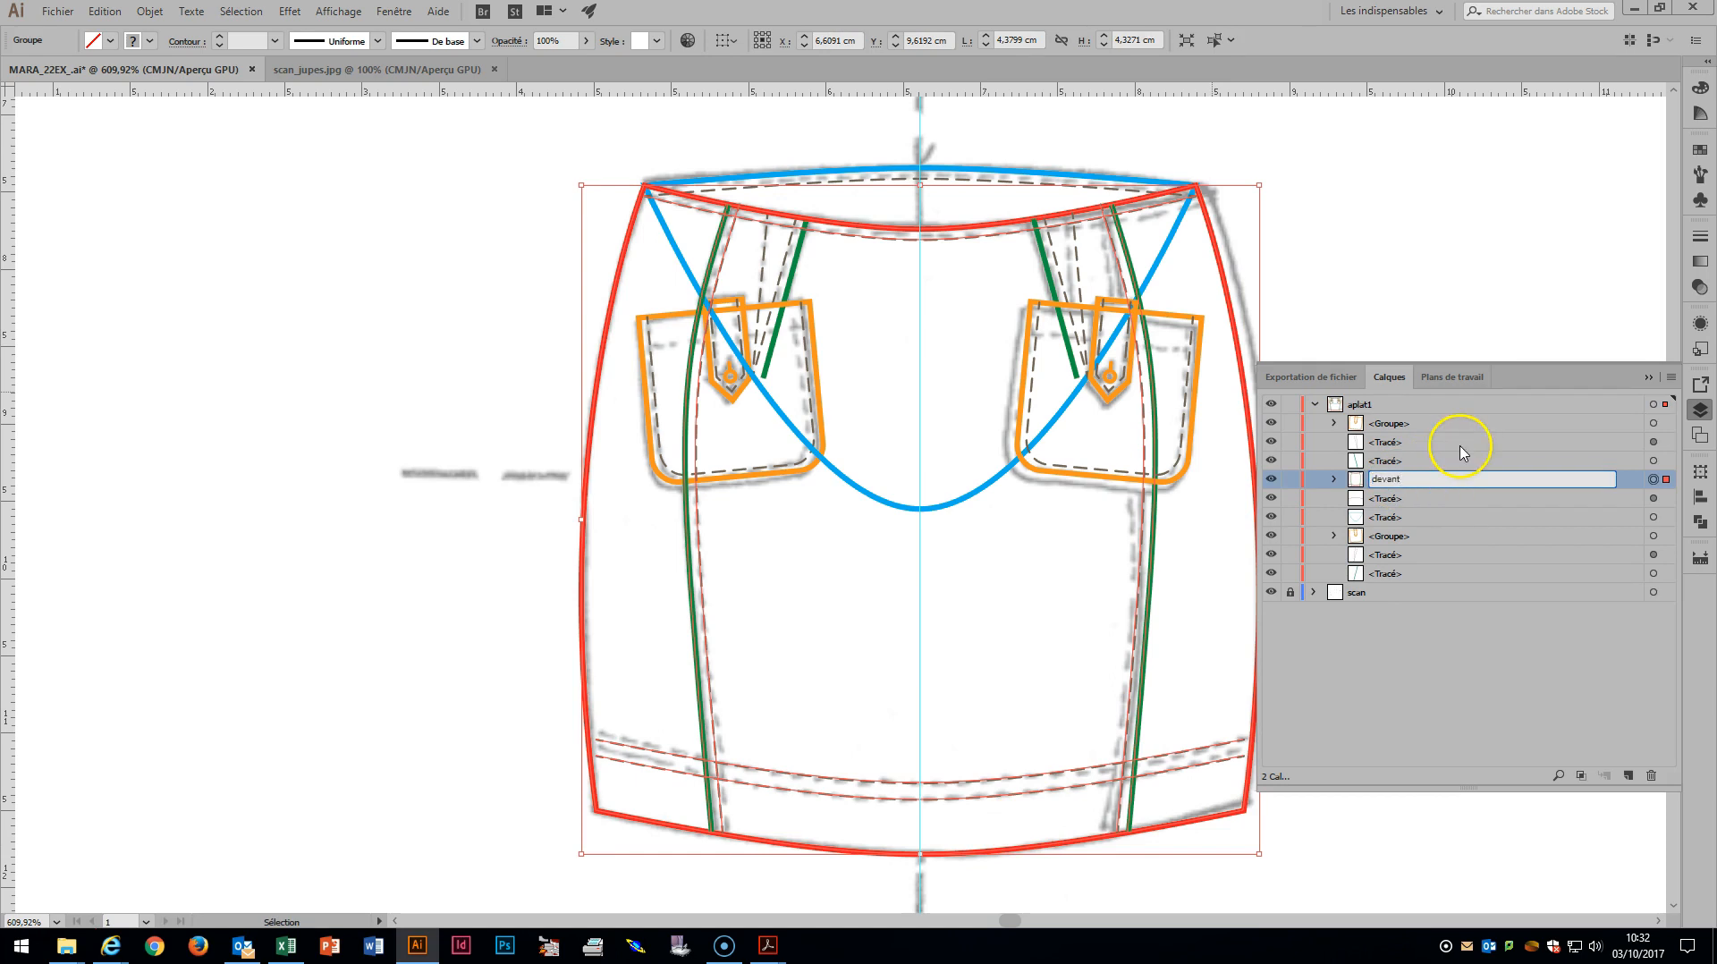
pyautogui.press('Return')
# Group the blue back waist shape with its dashed stitching and name the group dos.
pyautogui.click(1182, 208)
pyautogui.keyDown('shift'); pyautogui.click(1023, 186); pyautogui.keyUp('shift')
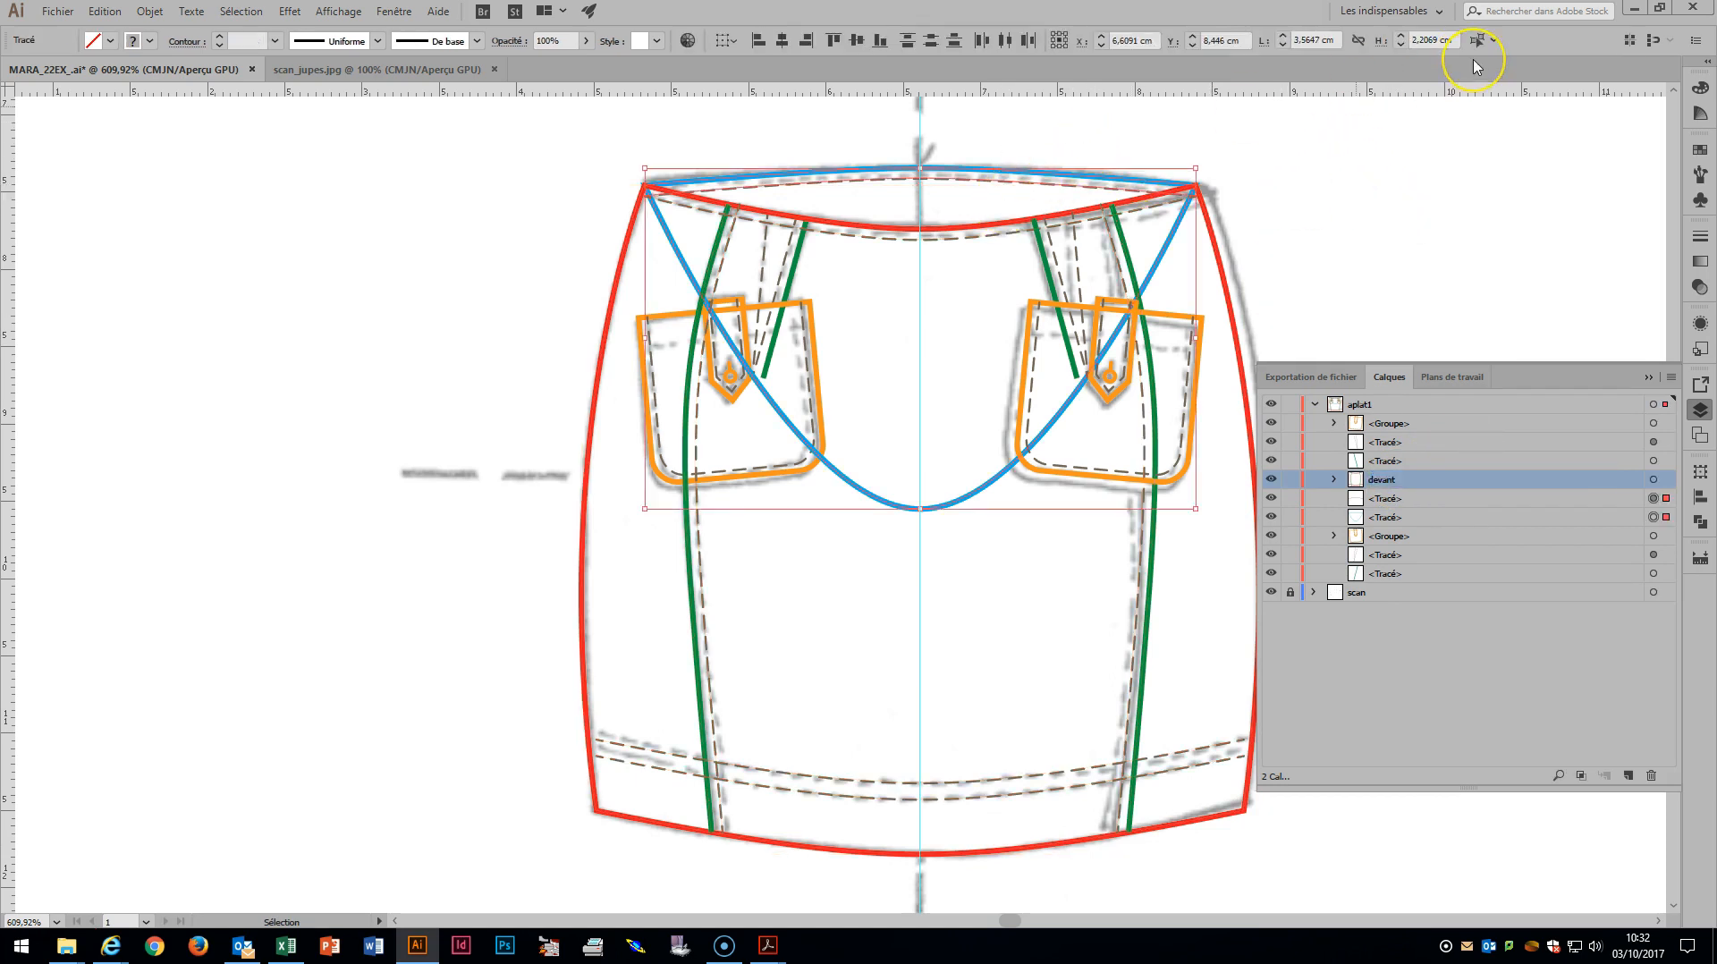
pyautogui.hotkey('ctrl', 'g')
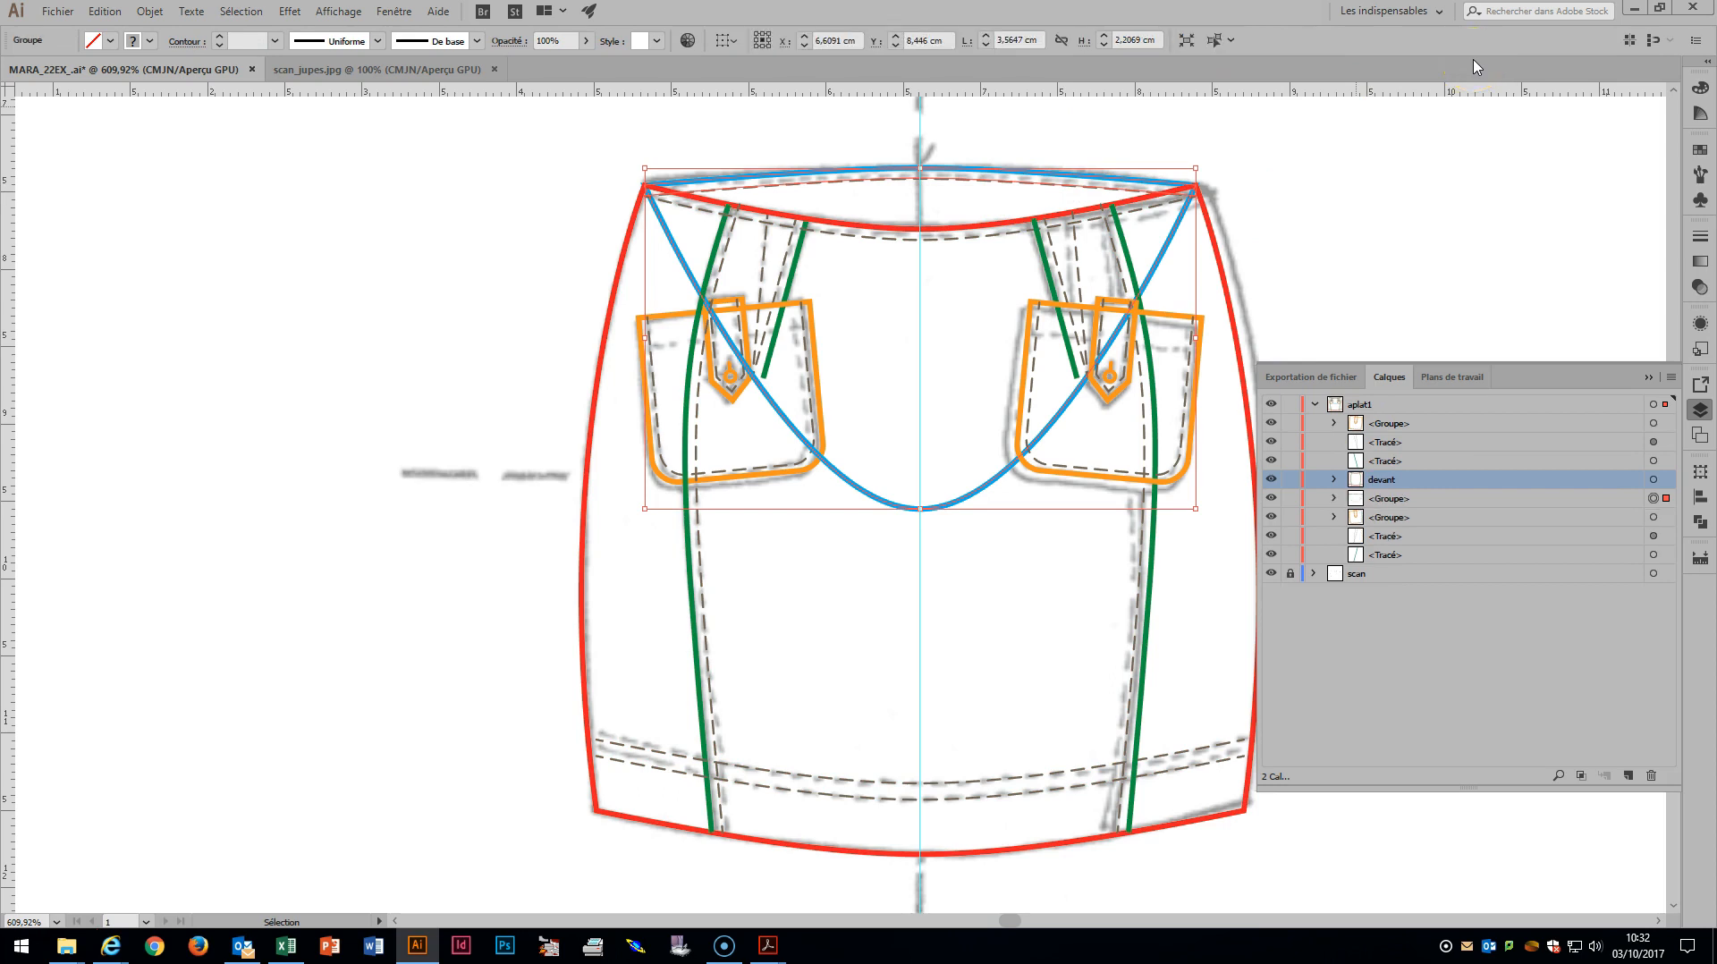
pyautogui.click(1386, 502)
pyautogui.doubleClick(1389, 501)
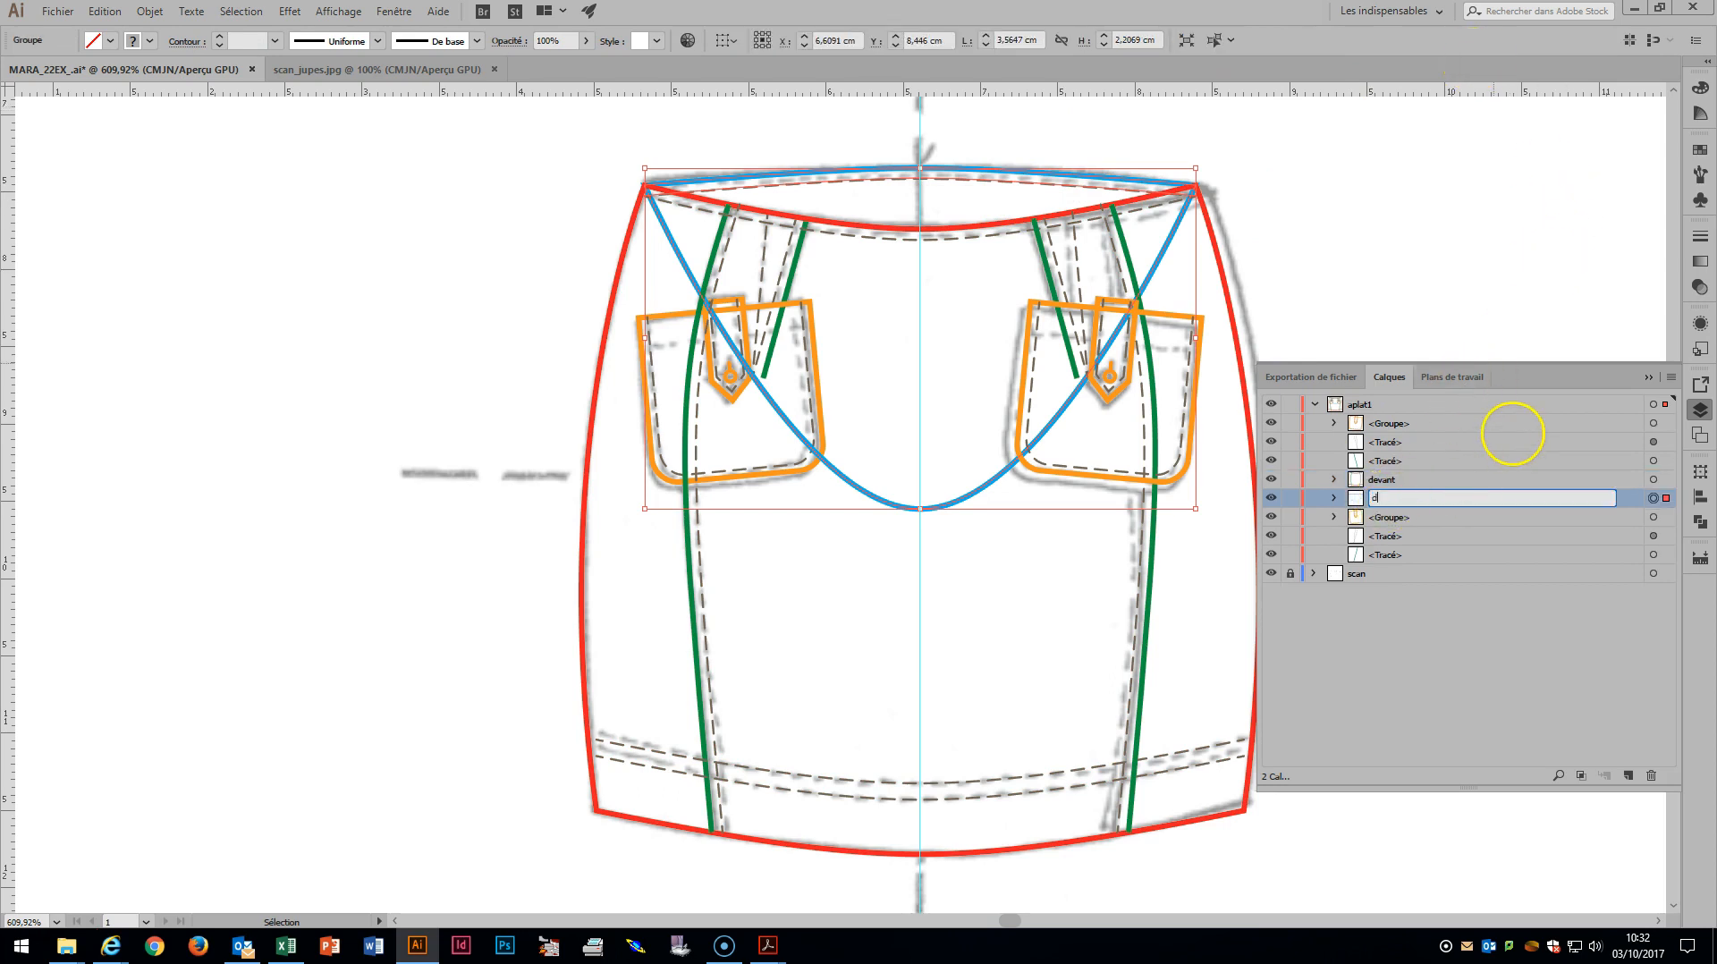
pyautogui.click(1452, 311)
# Group each short green line near the waist with its dashed stitching, separately on the left and right sides.
pyautogui.moveTo(773, 259); pyautogui.dragTo(762, 264)
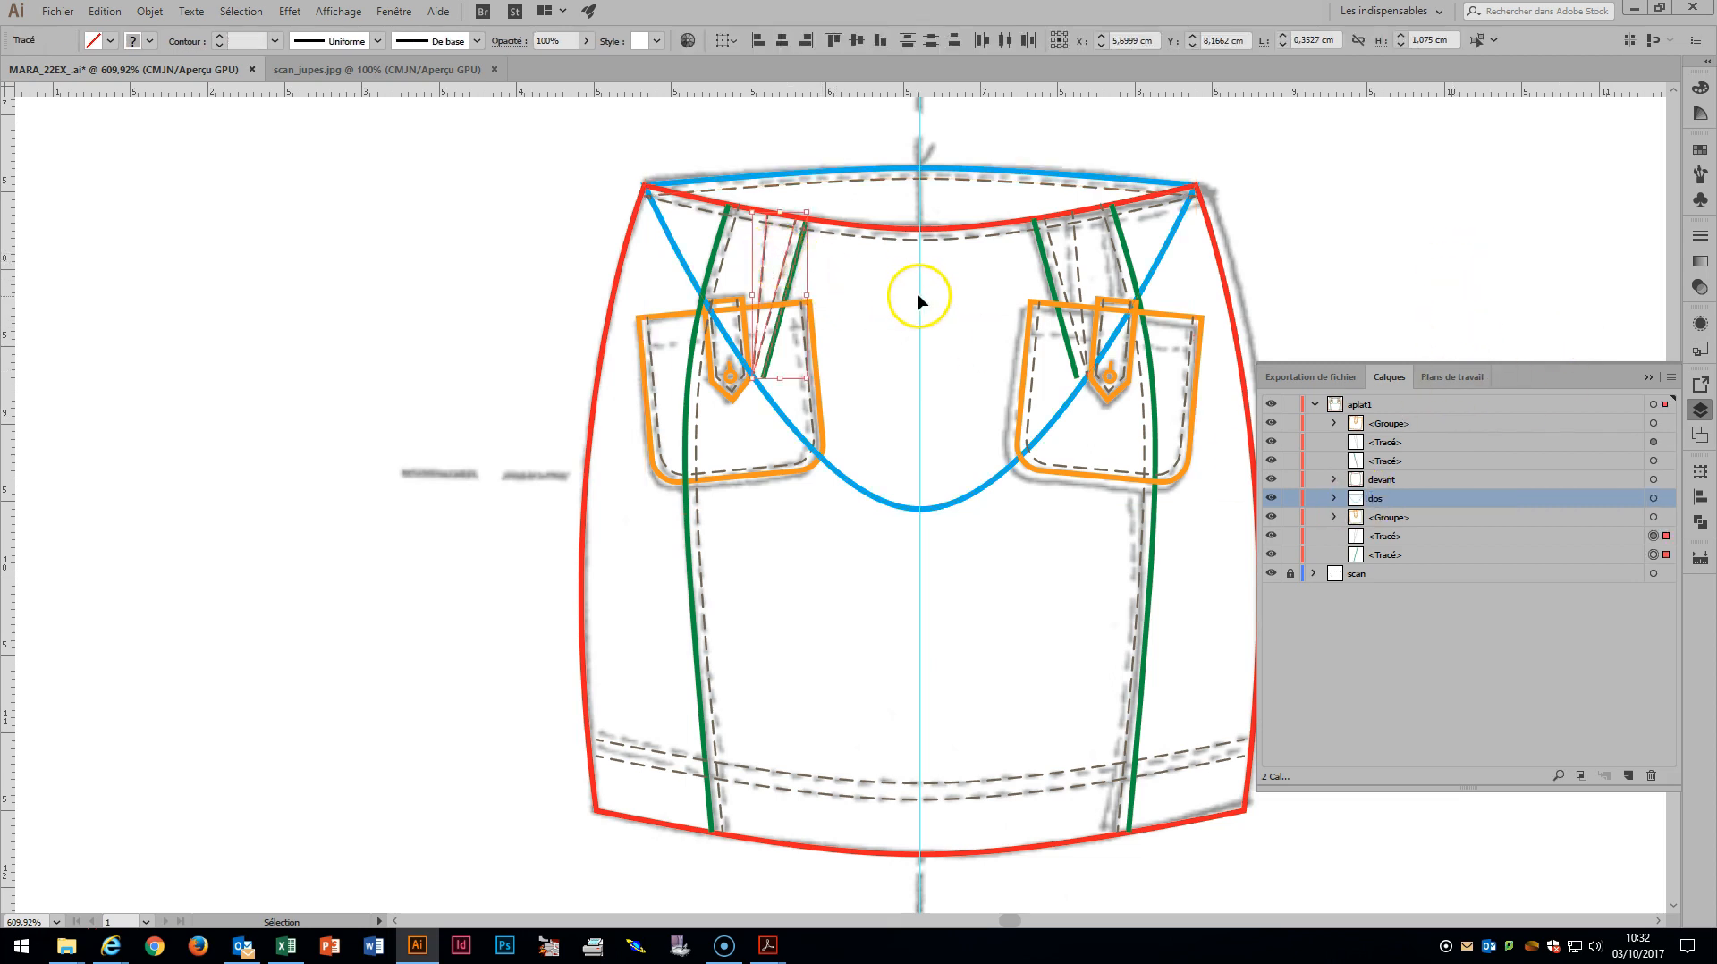
pyautogui.hotkey('ctrl', 'g')
pyautogui.moveTo(1067, 254); pyautogui.dragTo(1054, 261)
pyautogui.hotkey('ctrl', 'g')
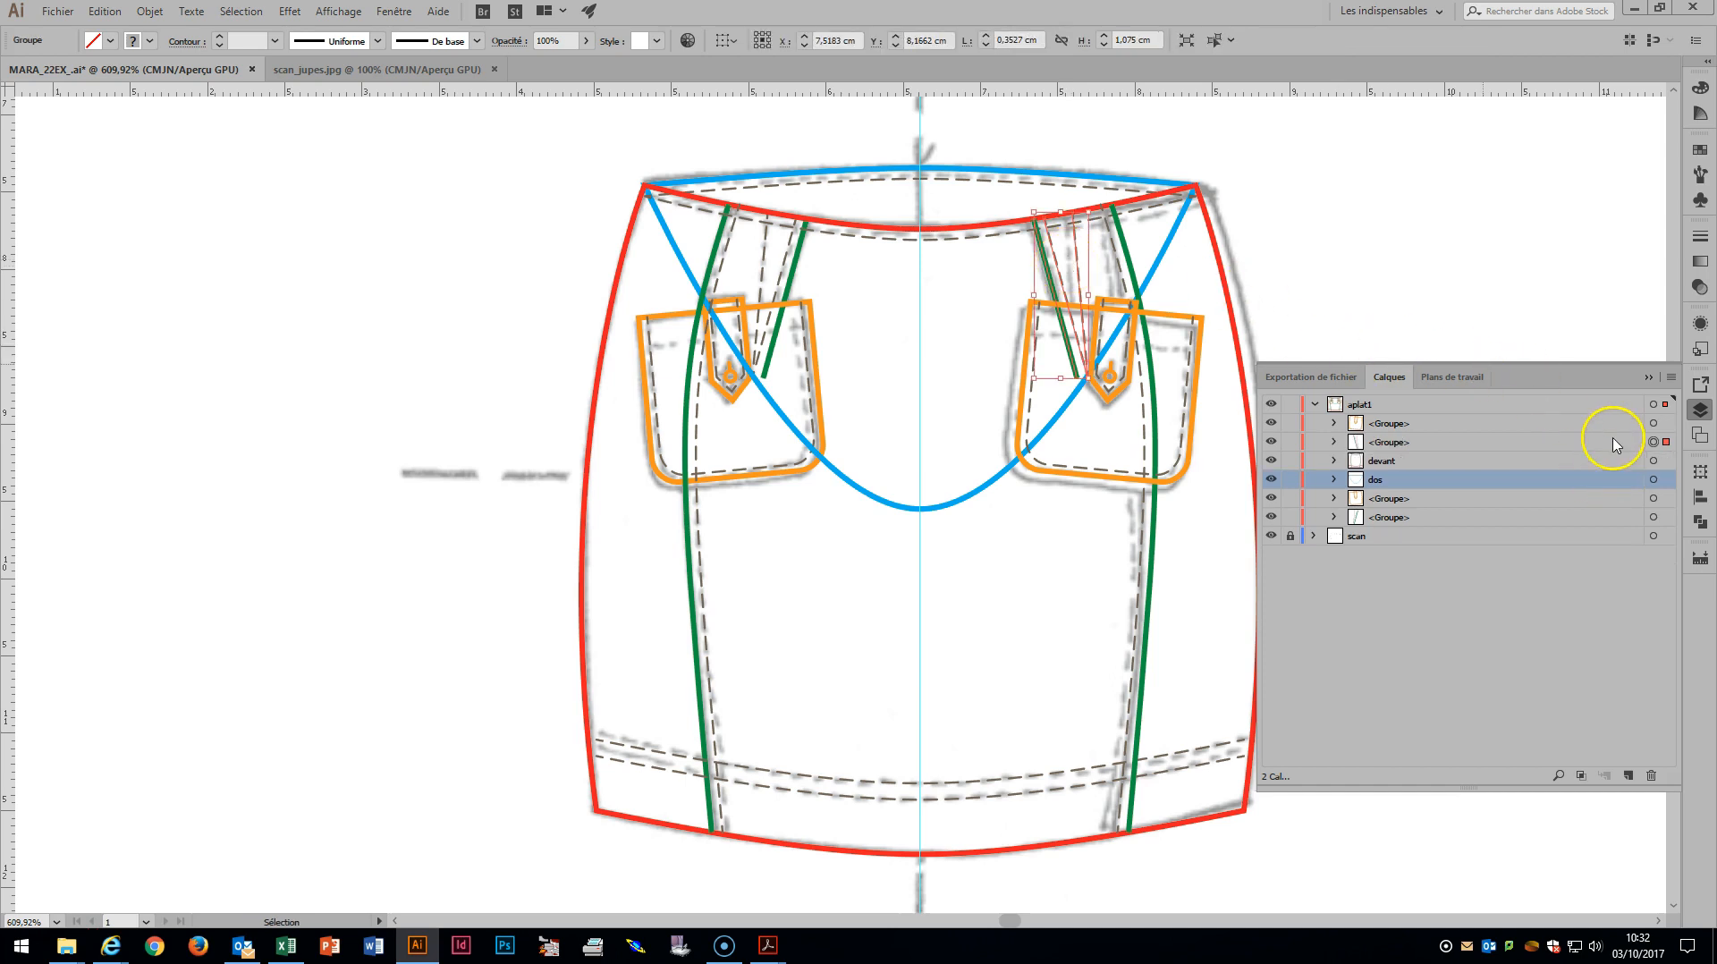
# Move the two pocket groups and the two short green line groups into the devant group and check its contents.
pyautogui.moveTo(1665, 441)
pyautogui.mouseDown()
pyautogui.moveTo(1665, 462)
pyautogui.moveTo(1667, 446)
pyautogui.mouseUp()
pyautogui.click(1665, 498)
pyautogui.moveTo(1417, 417); pyautogui.dragTo(1409, 445)
pyautogui.click(1335, 423)
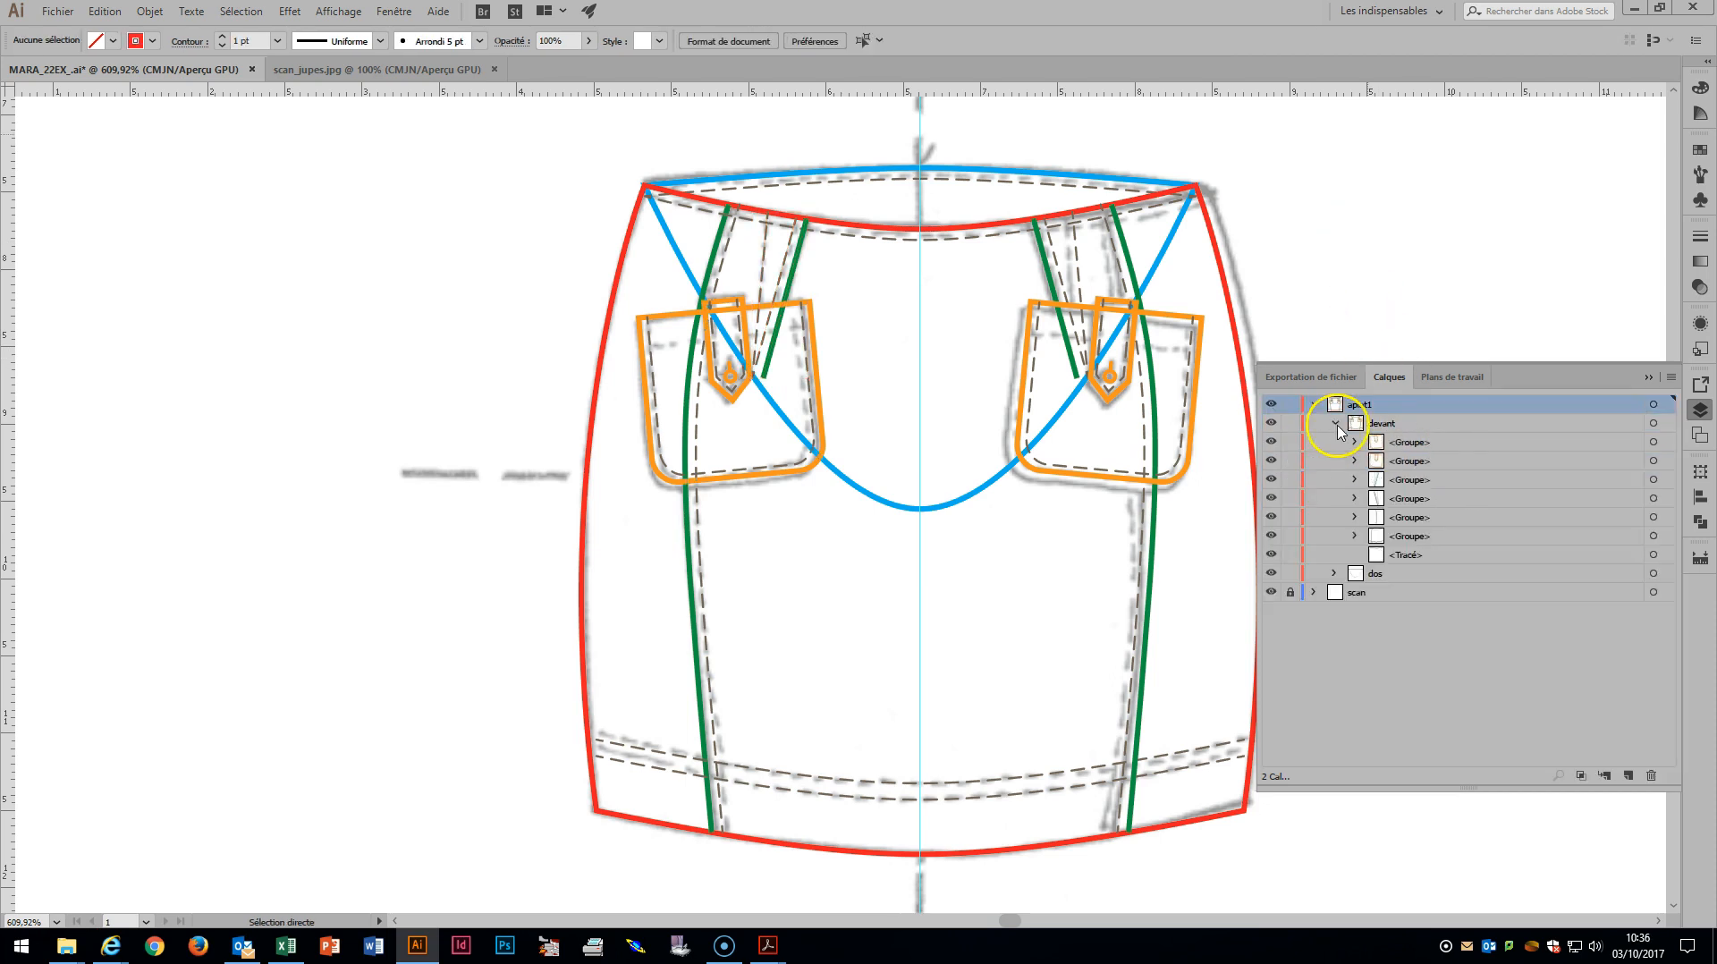
pyautogui.click(1335, 425)
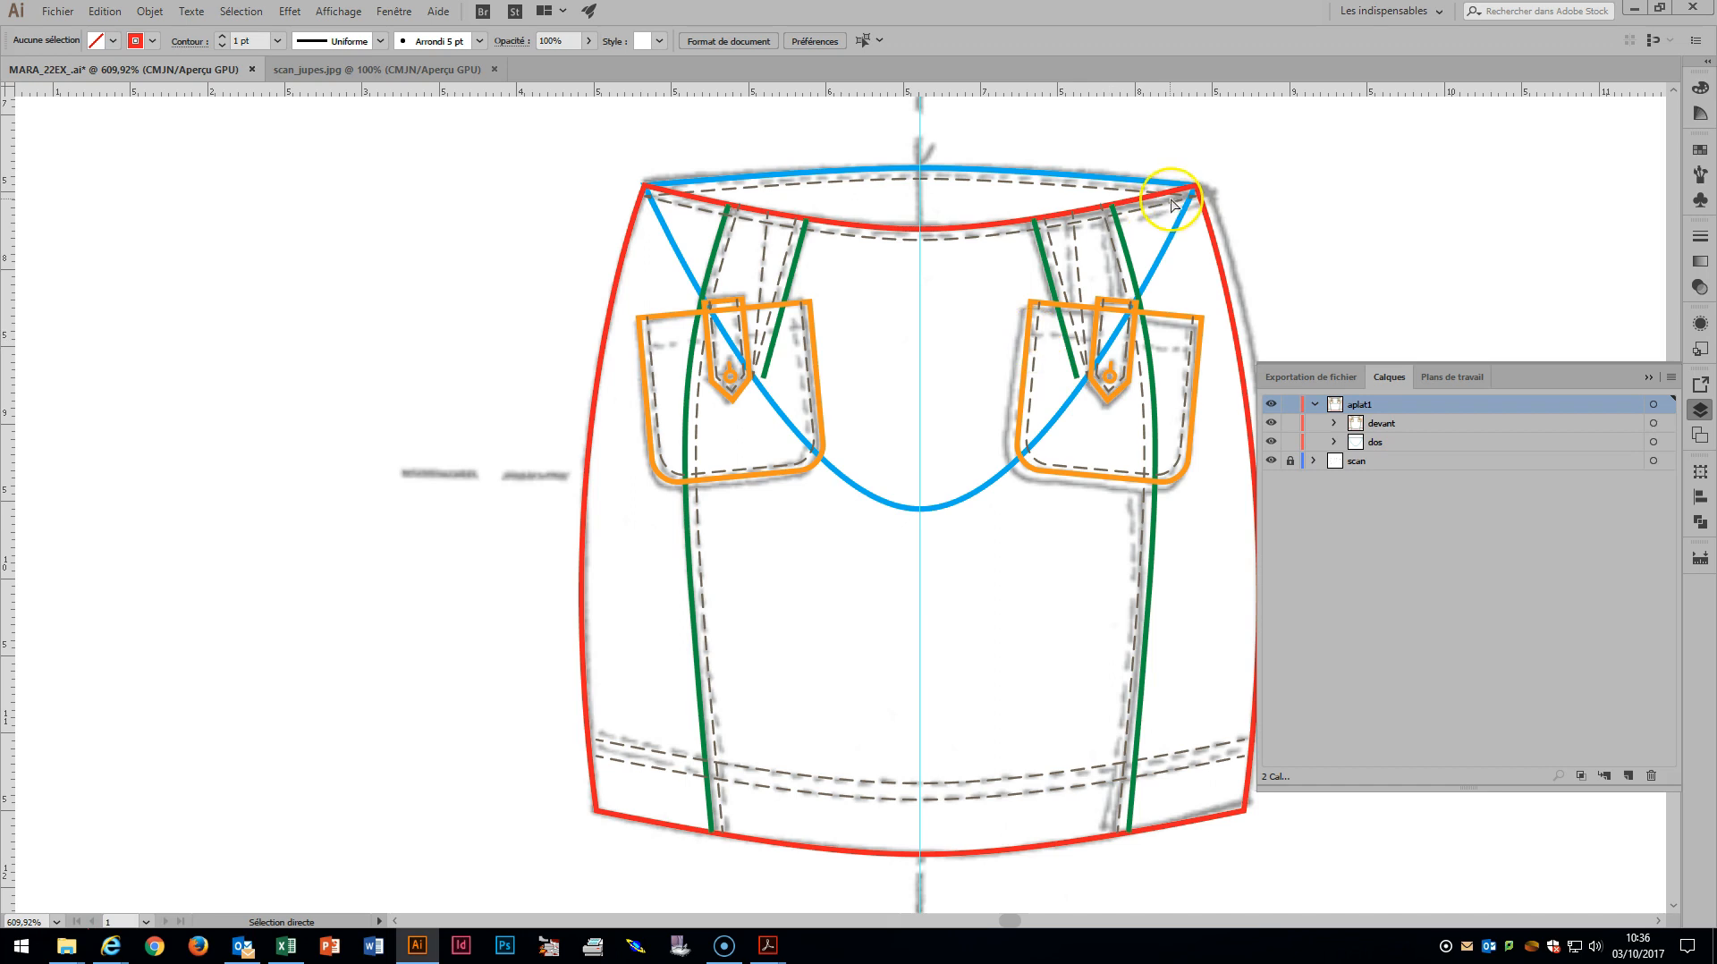
# Group devant and dos together and set the stroke colour of the whole skirt to black.
pyautogui.click(1218, 254)
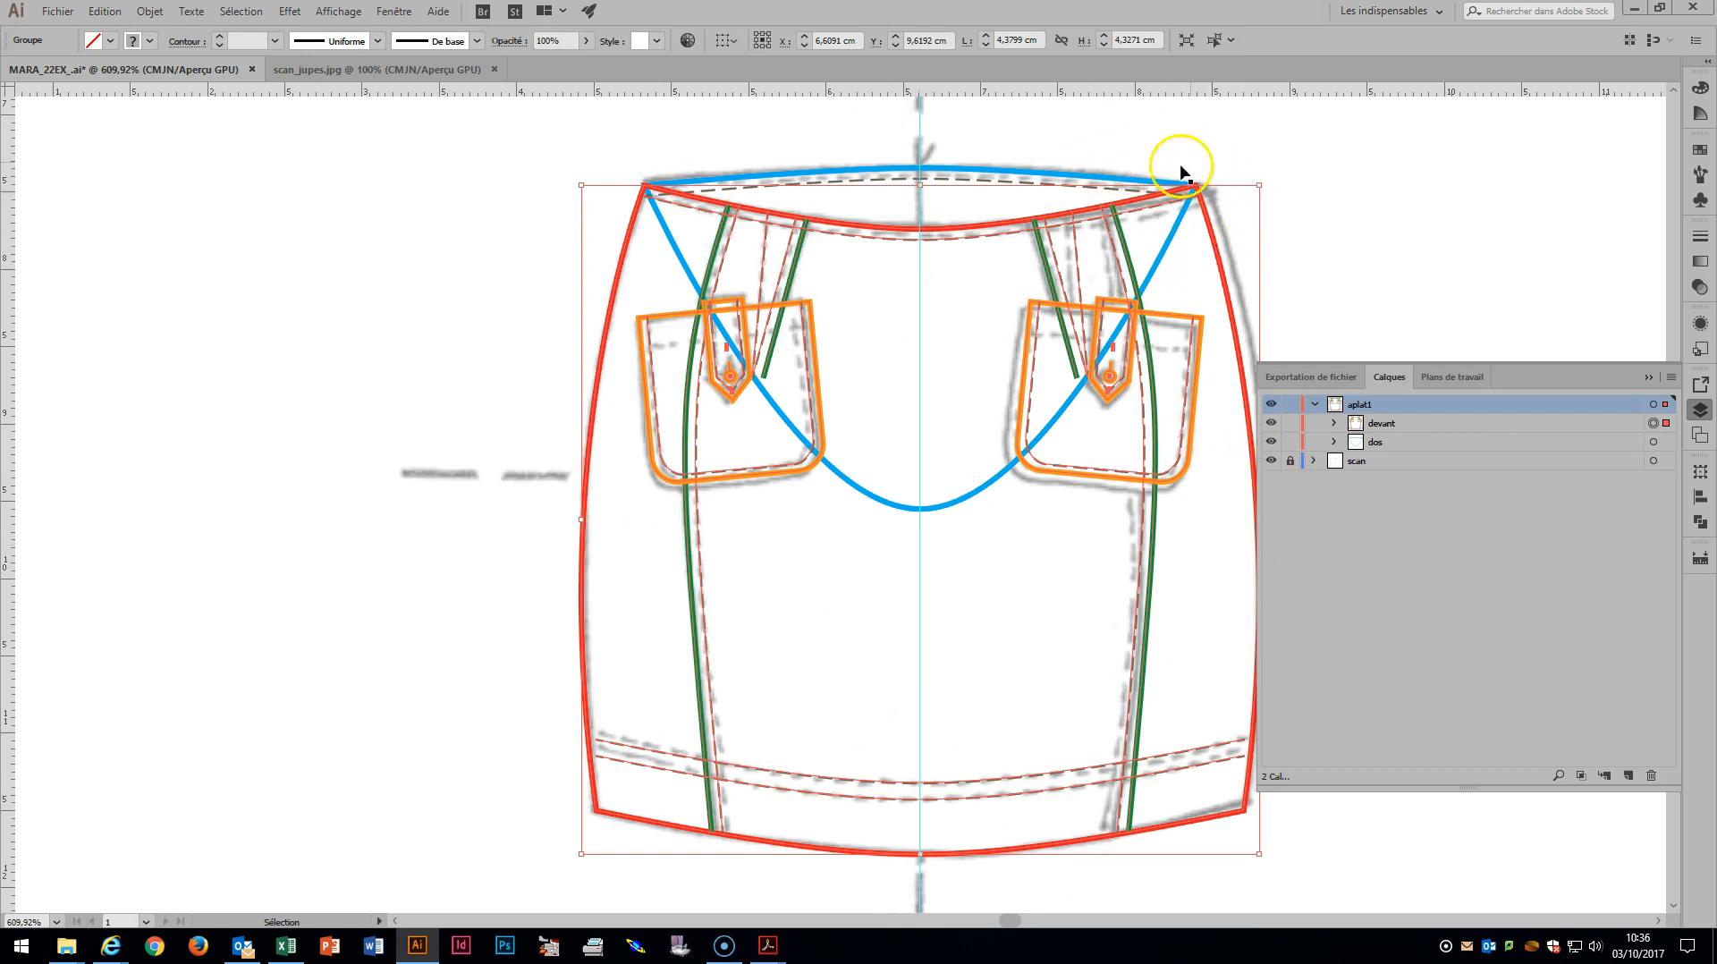
pyautogui.click(1667, 441)
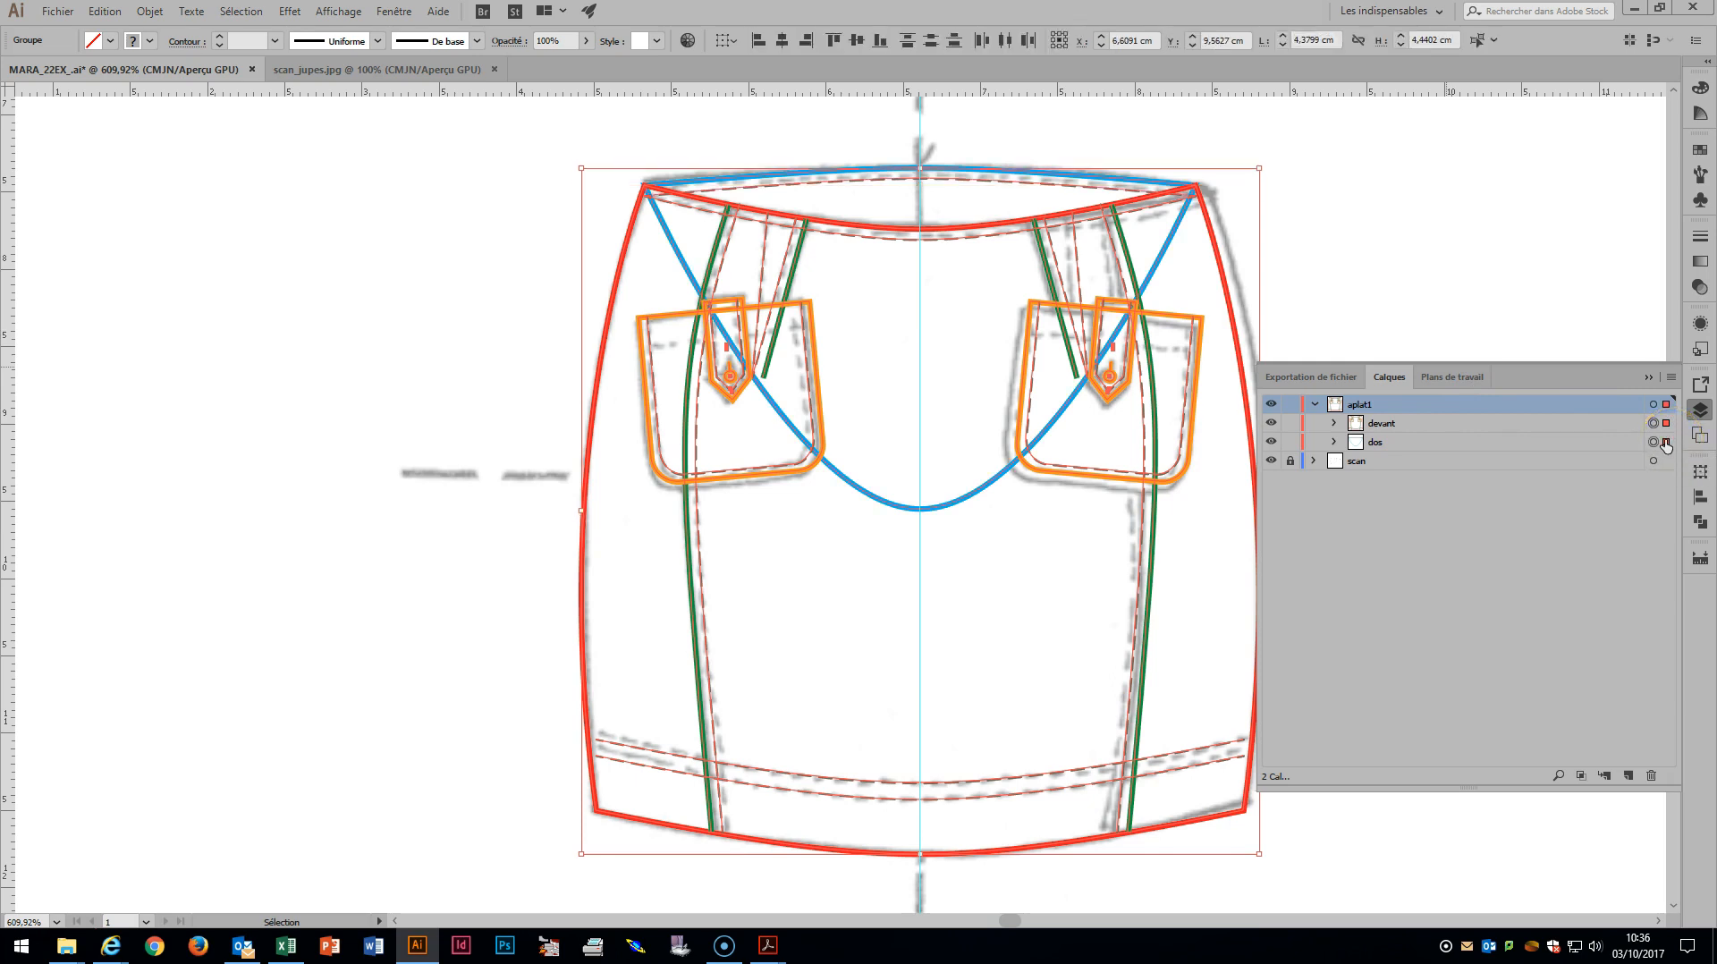
pyautogui.hotkey('ctrl', 'g')
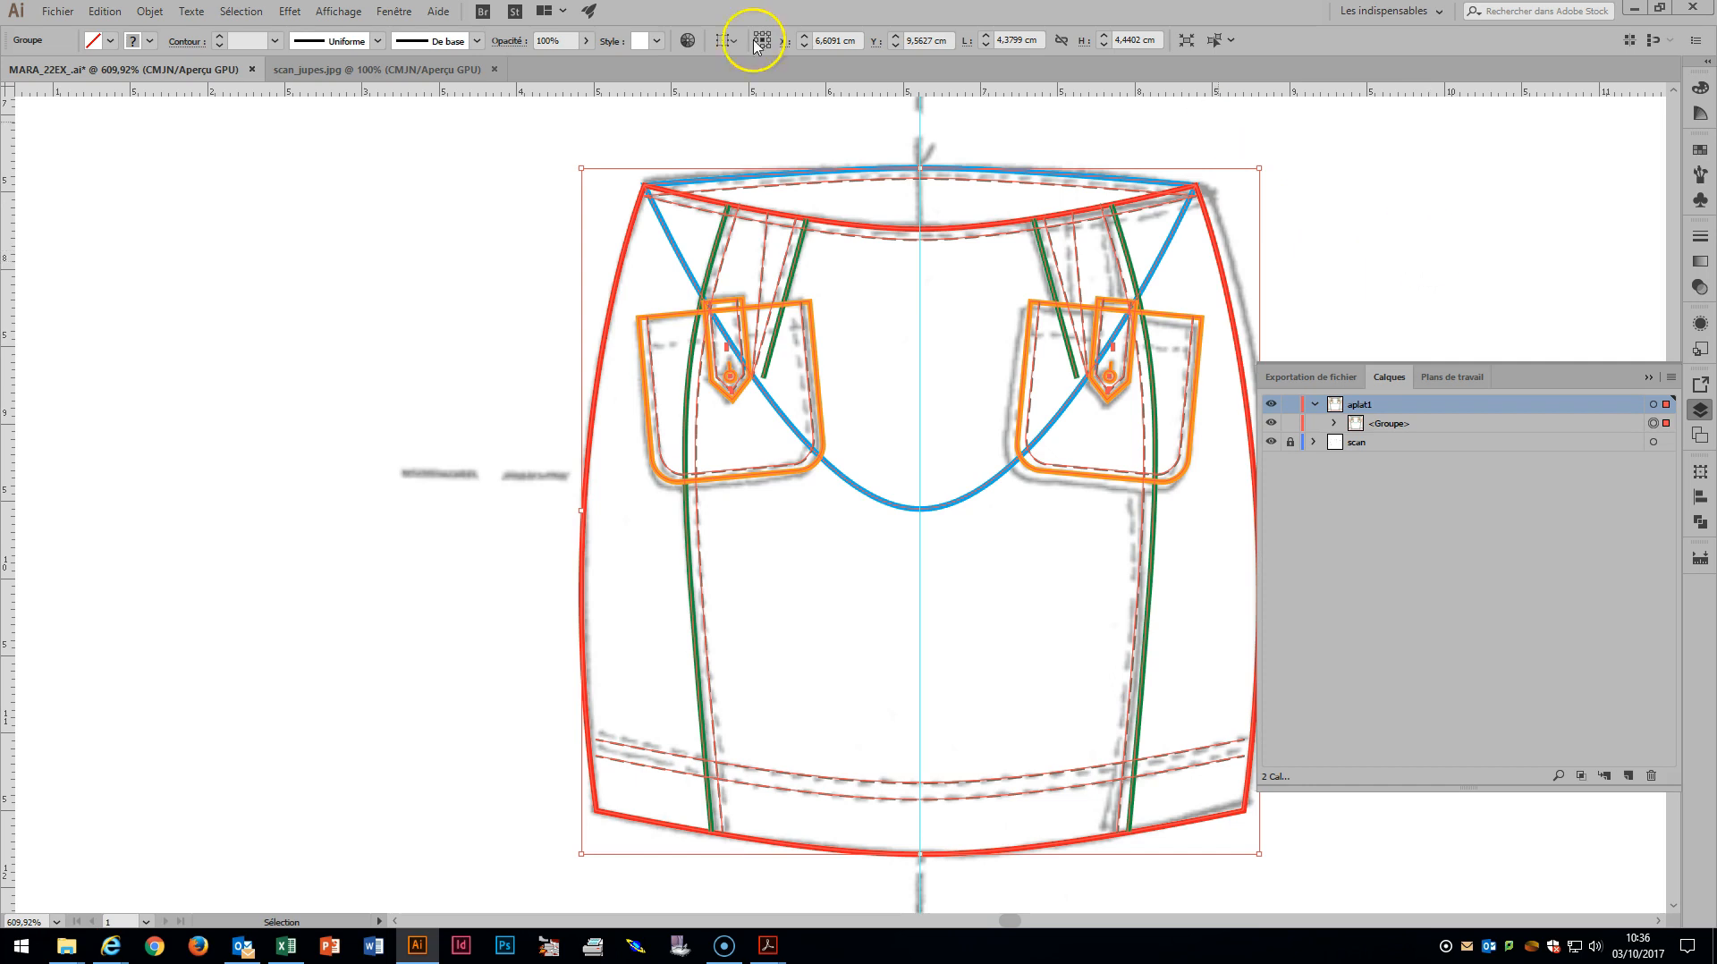
pyautogui.click(150, 42)
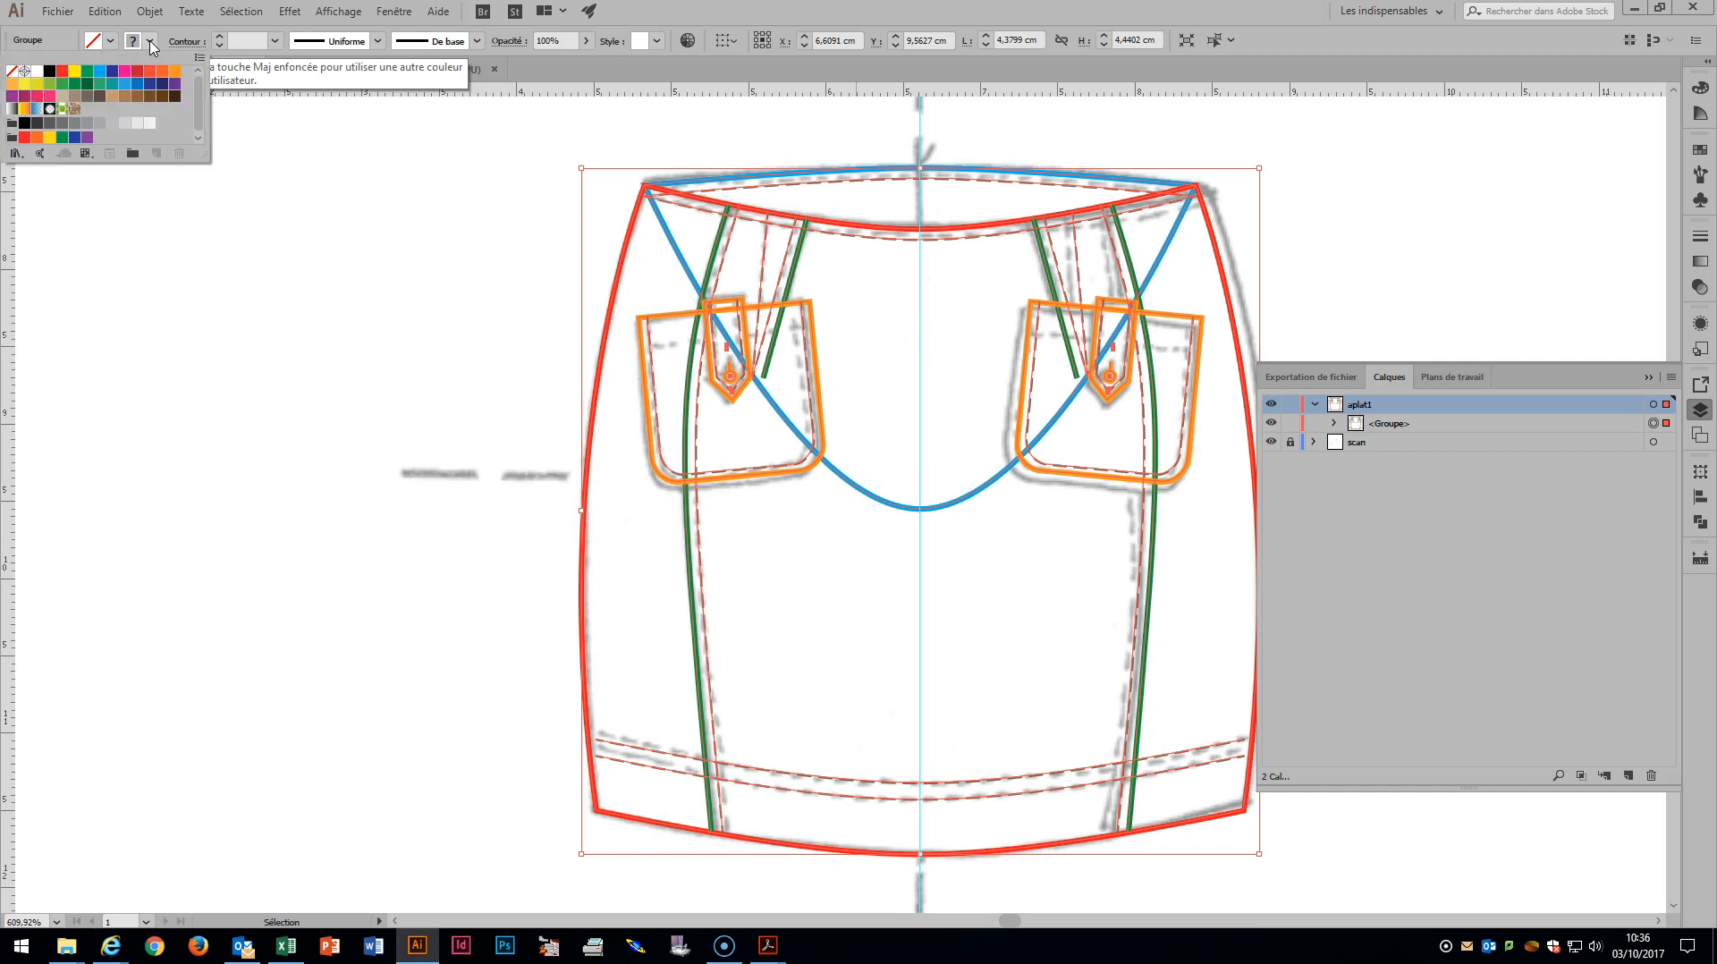
pyautogui.click(49, 71)
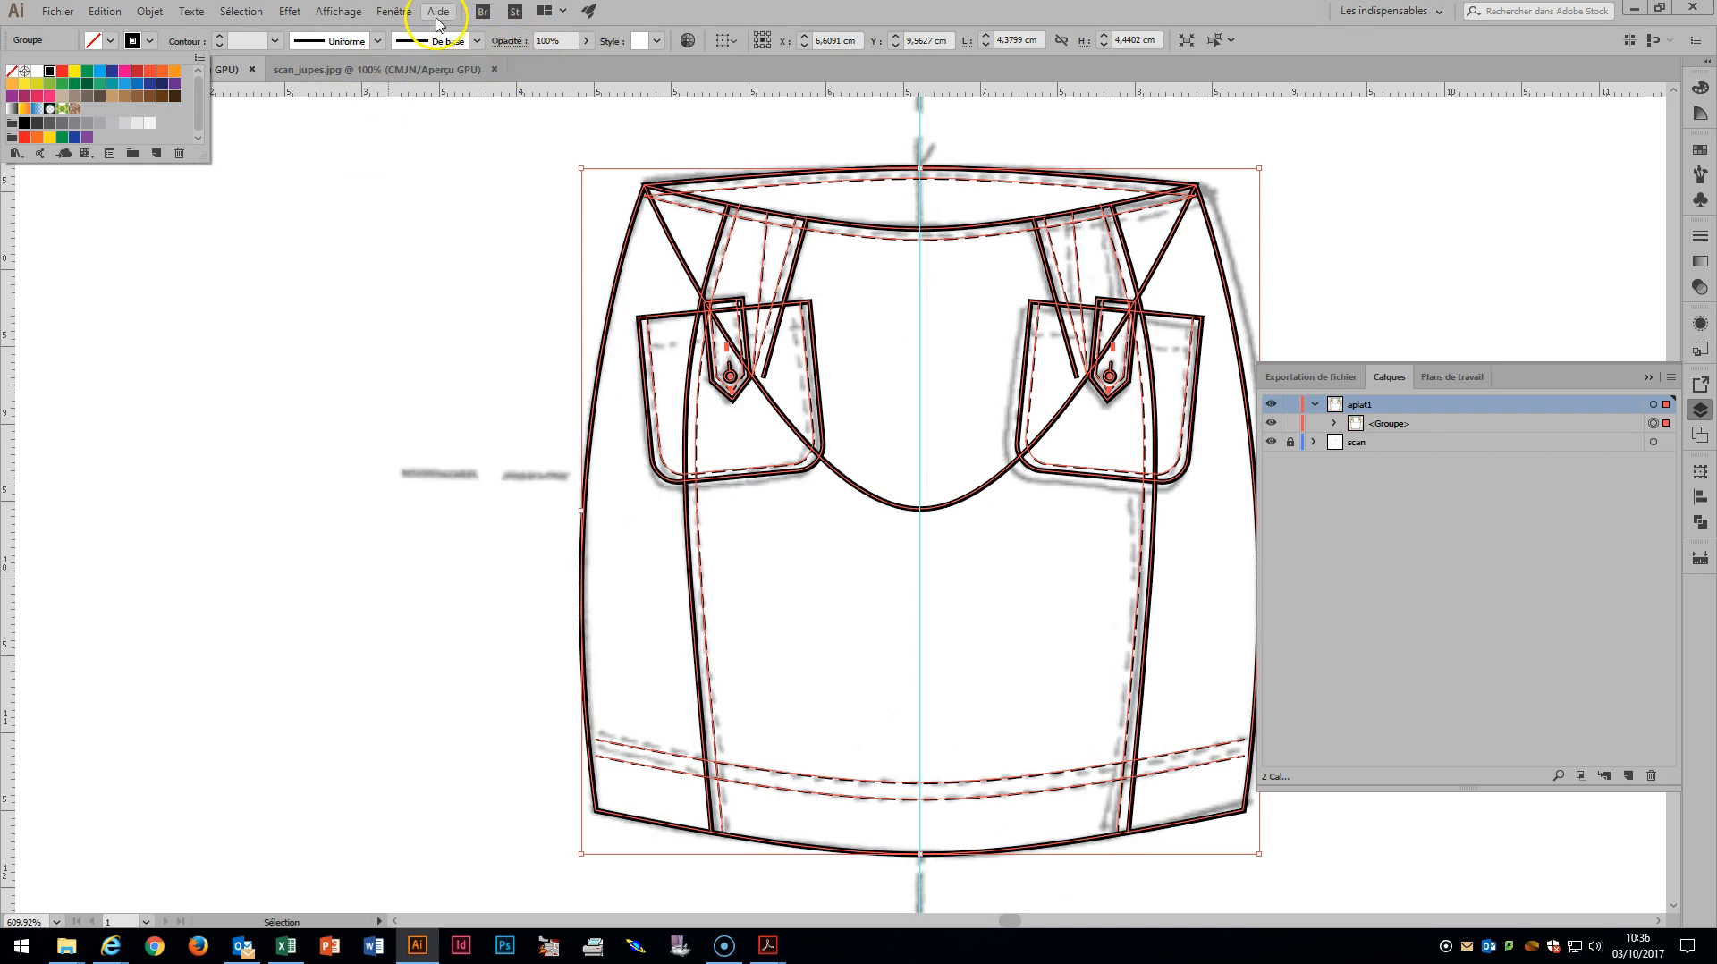
# Display the default toolbox and select only the front skirt outline inside the group with the Group Selection tool.
pyautogui.click(398, 16)
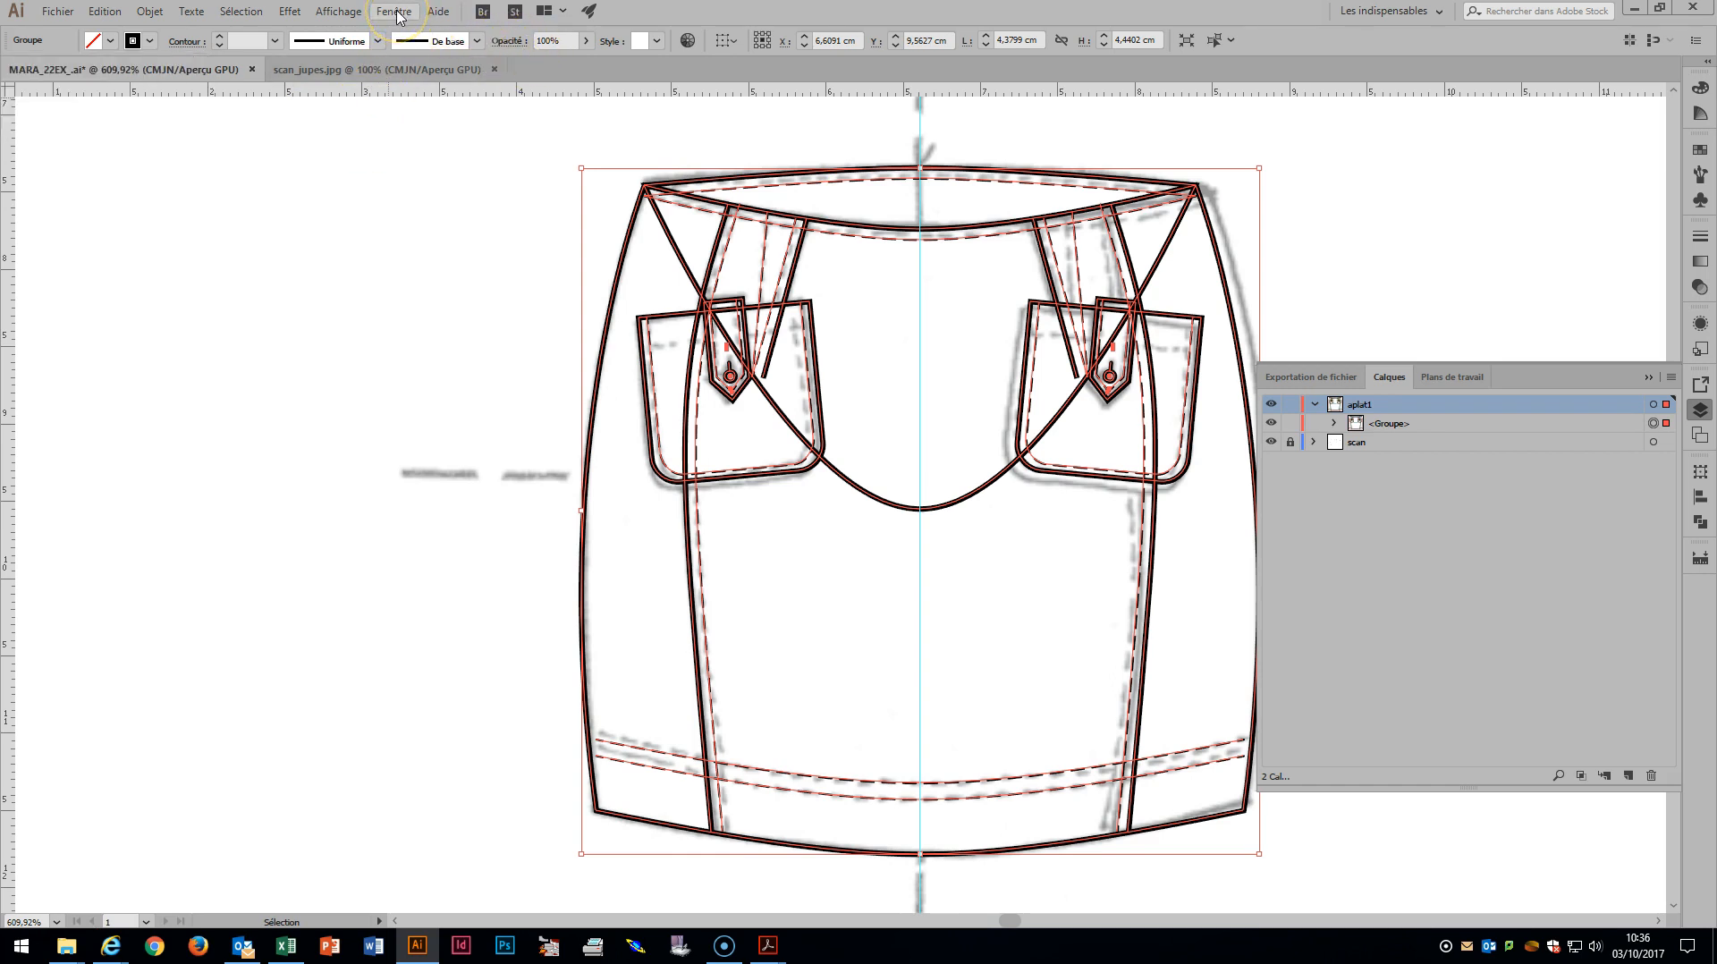
pyautogui.click(398, 16)
pyautogui.moveTo(494, 163)
pyautogui.click(879, 168)
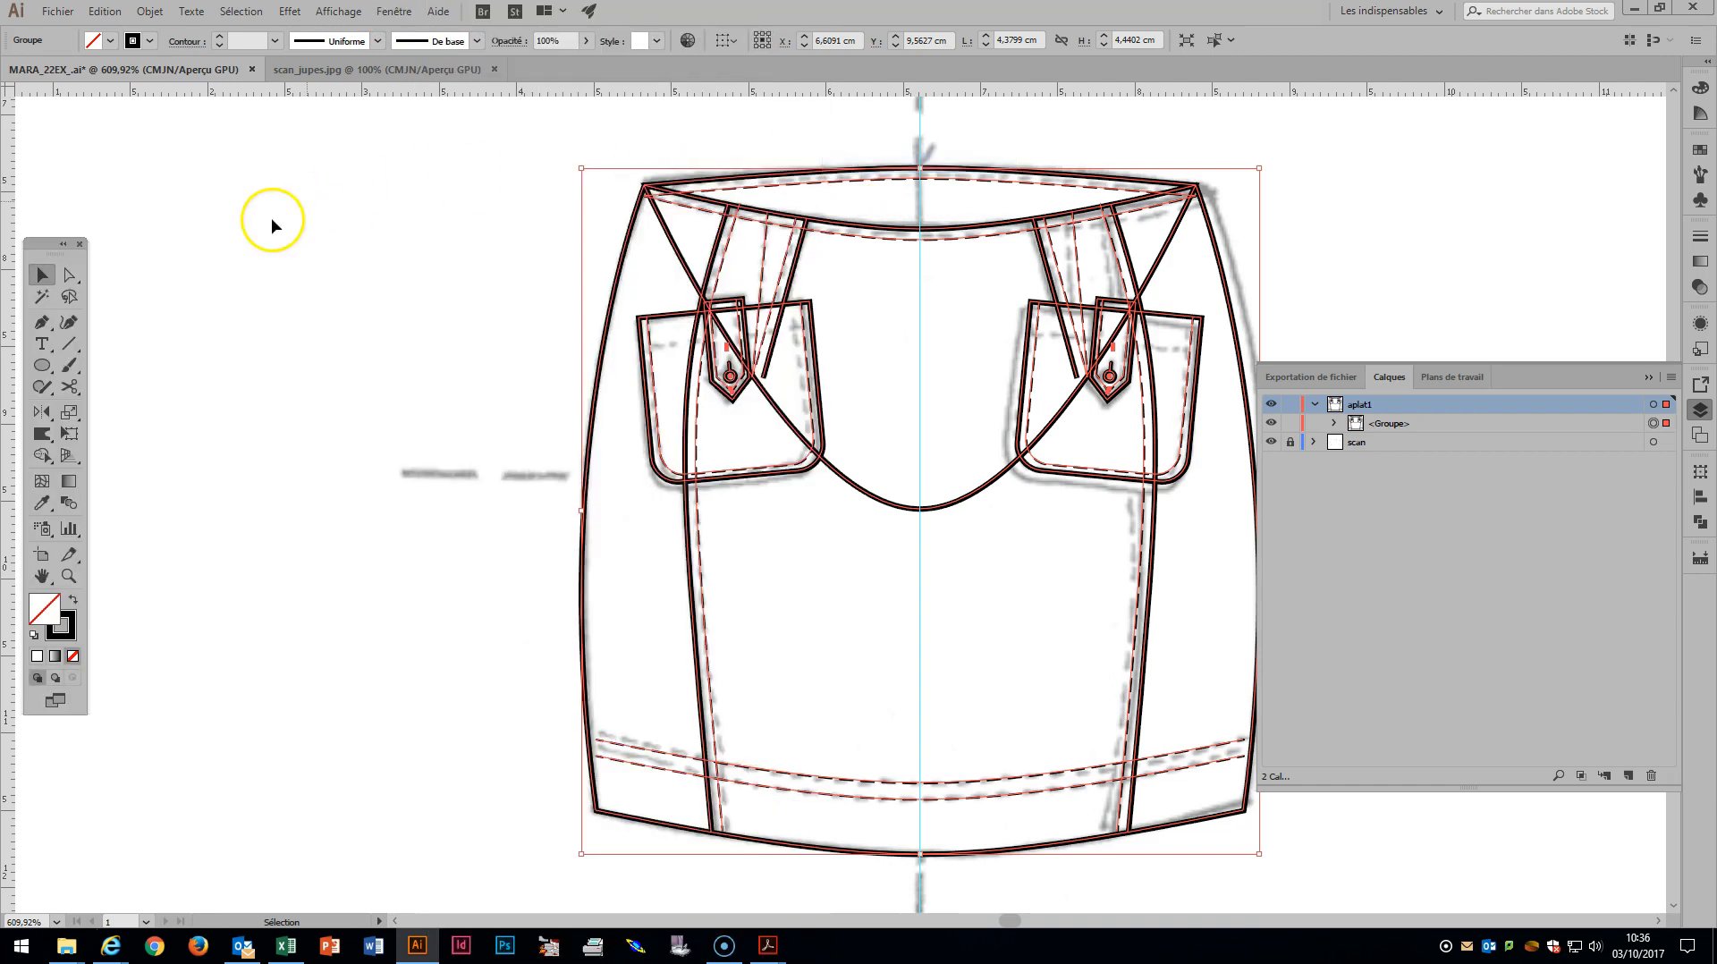
pyautogui.click(69, 277)
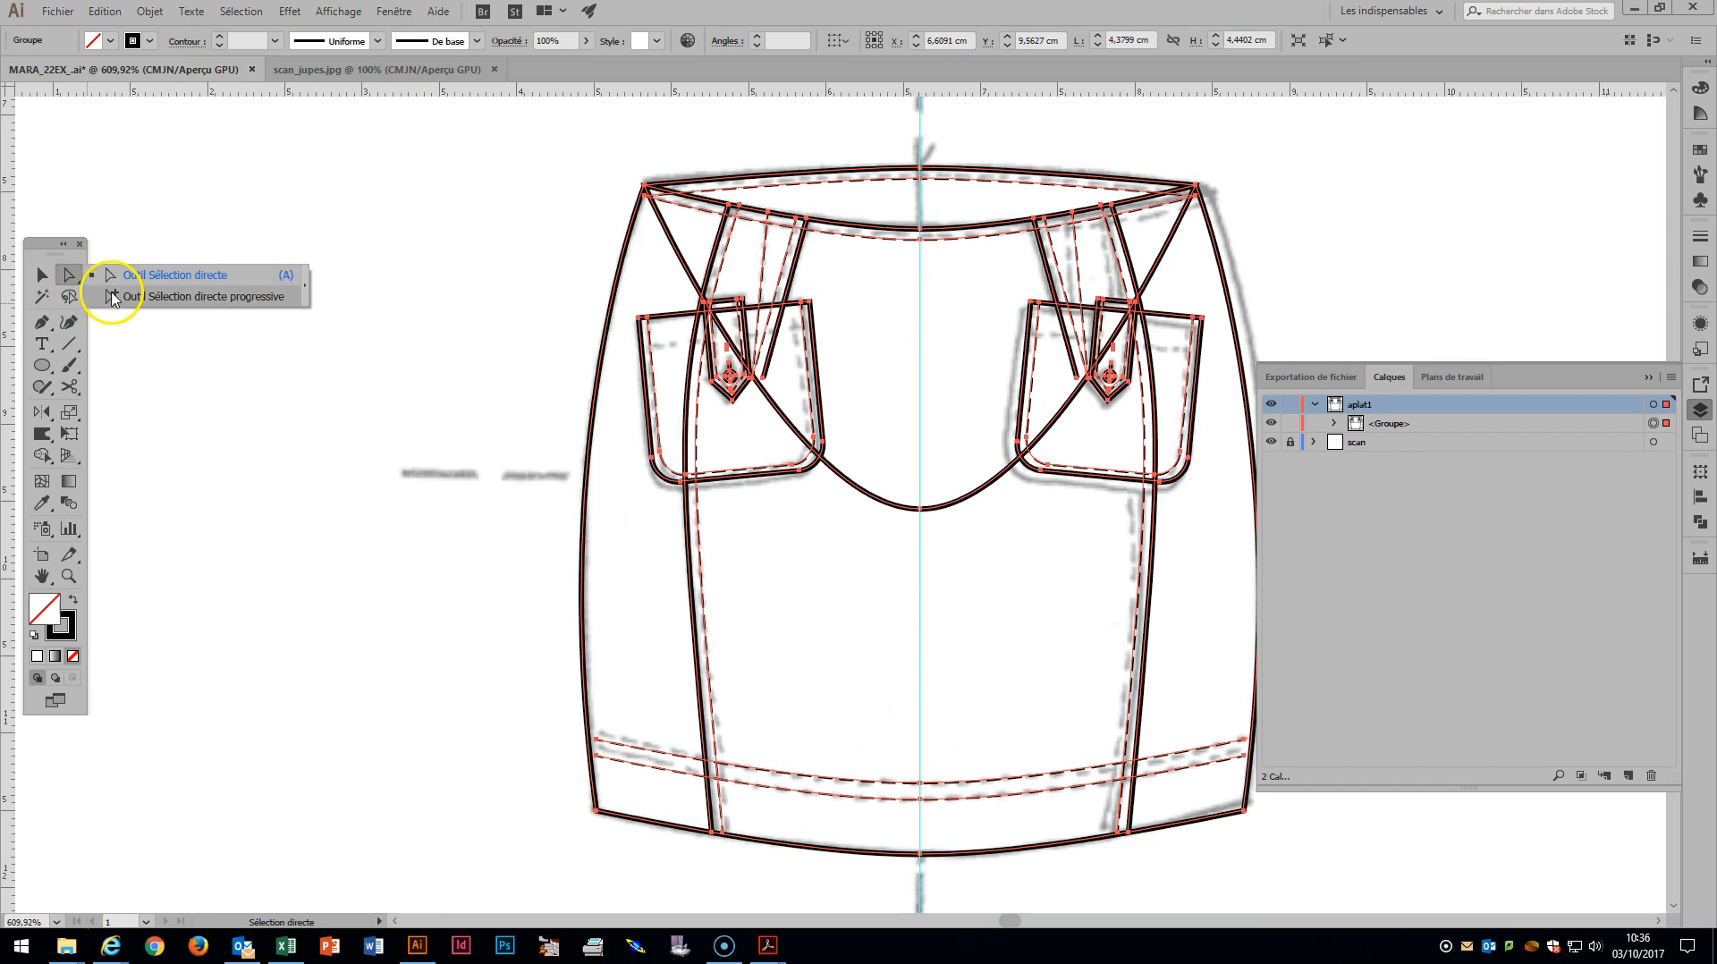
pyautogui.click(113, 298)
pyautogui.click(586, 261)
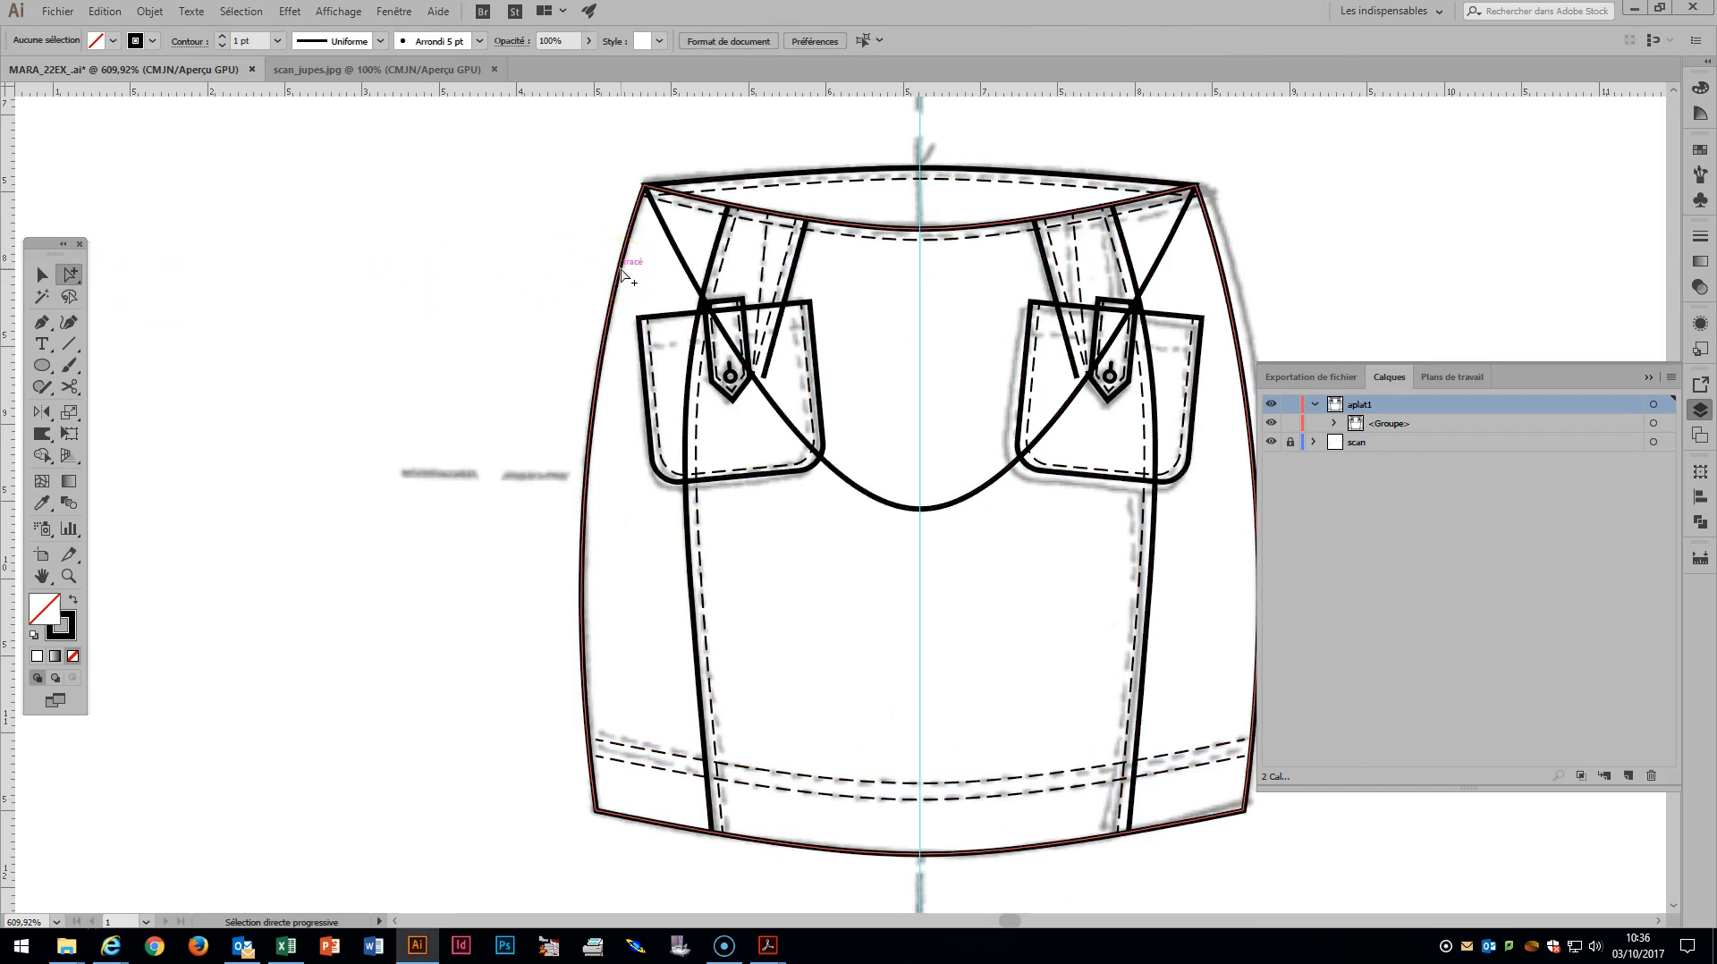
pyautogui.click(623, 274)
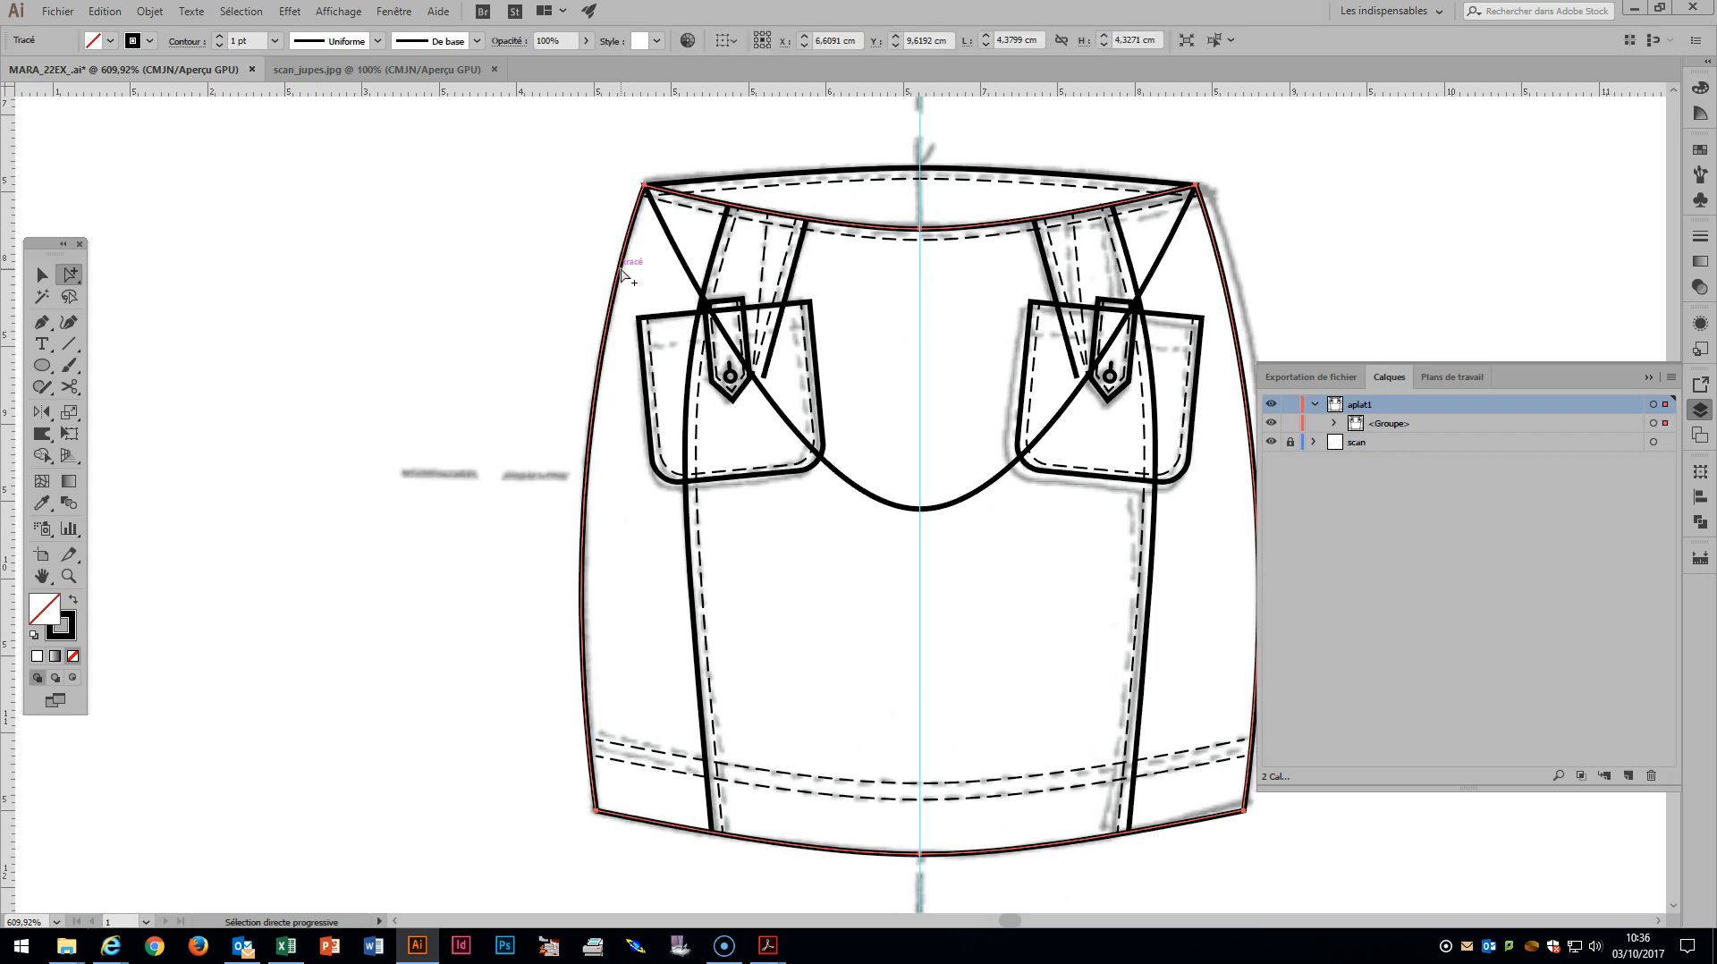
# Fill the front skirt outline and the two pocket shapes with white.
pyautogui.click(111, 41)
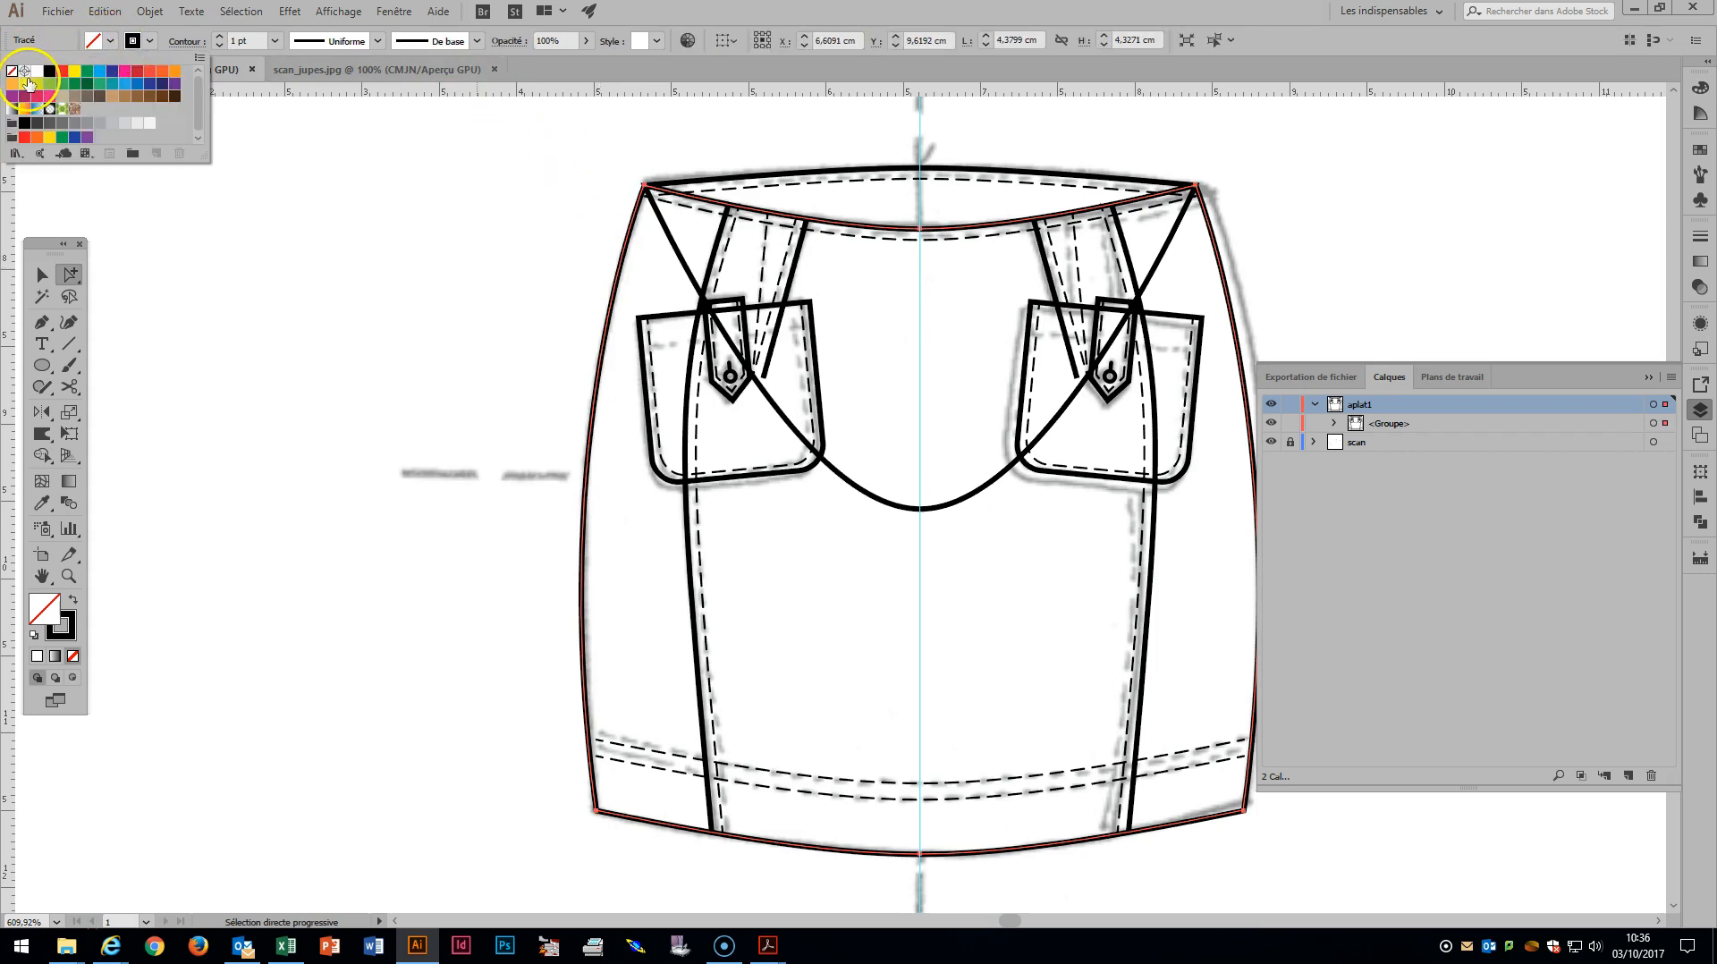
pyautogui.click(39, 71)
pyautogui.click(818, 398)
pyautogui.keyDown('shift'); pyautogui.click(1020, 393); pyautogui.keyUp('shift')
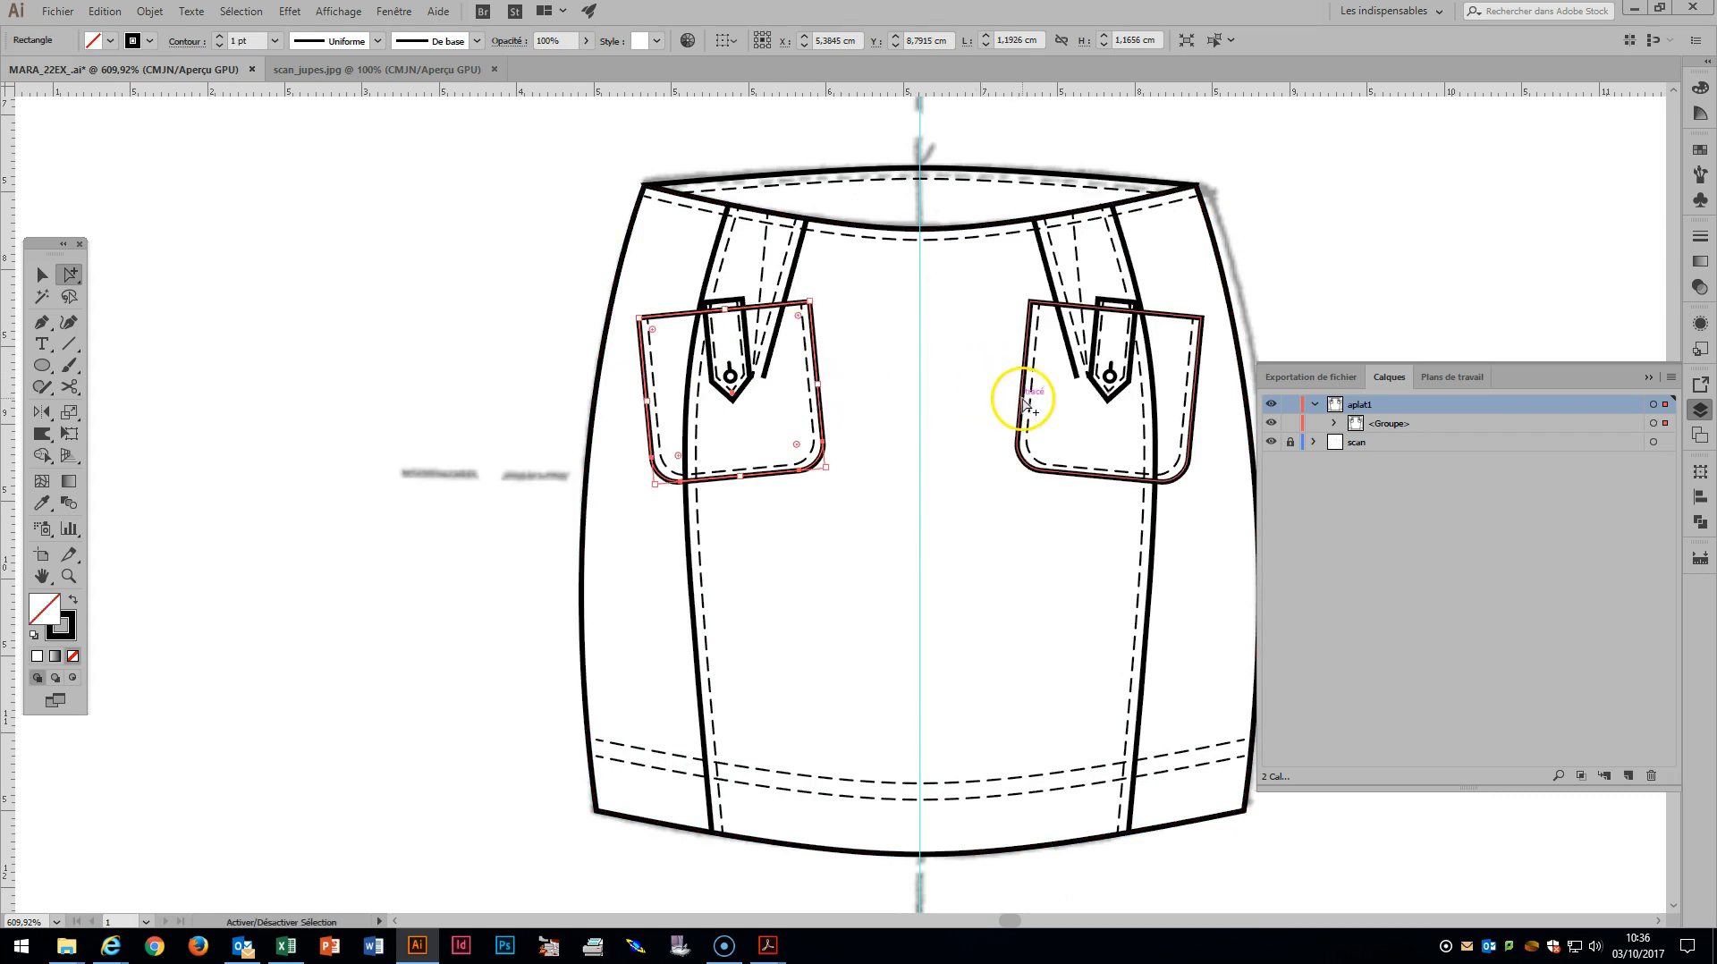
pyautogui.click(111, 41)
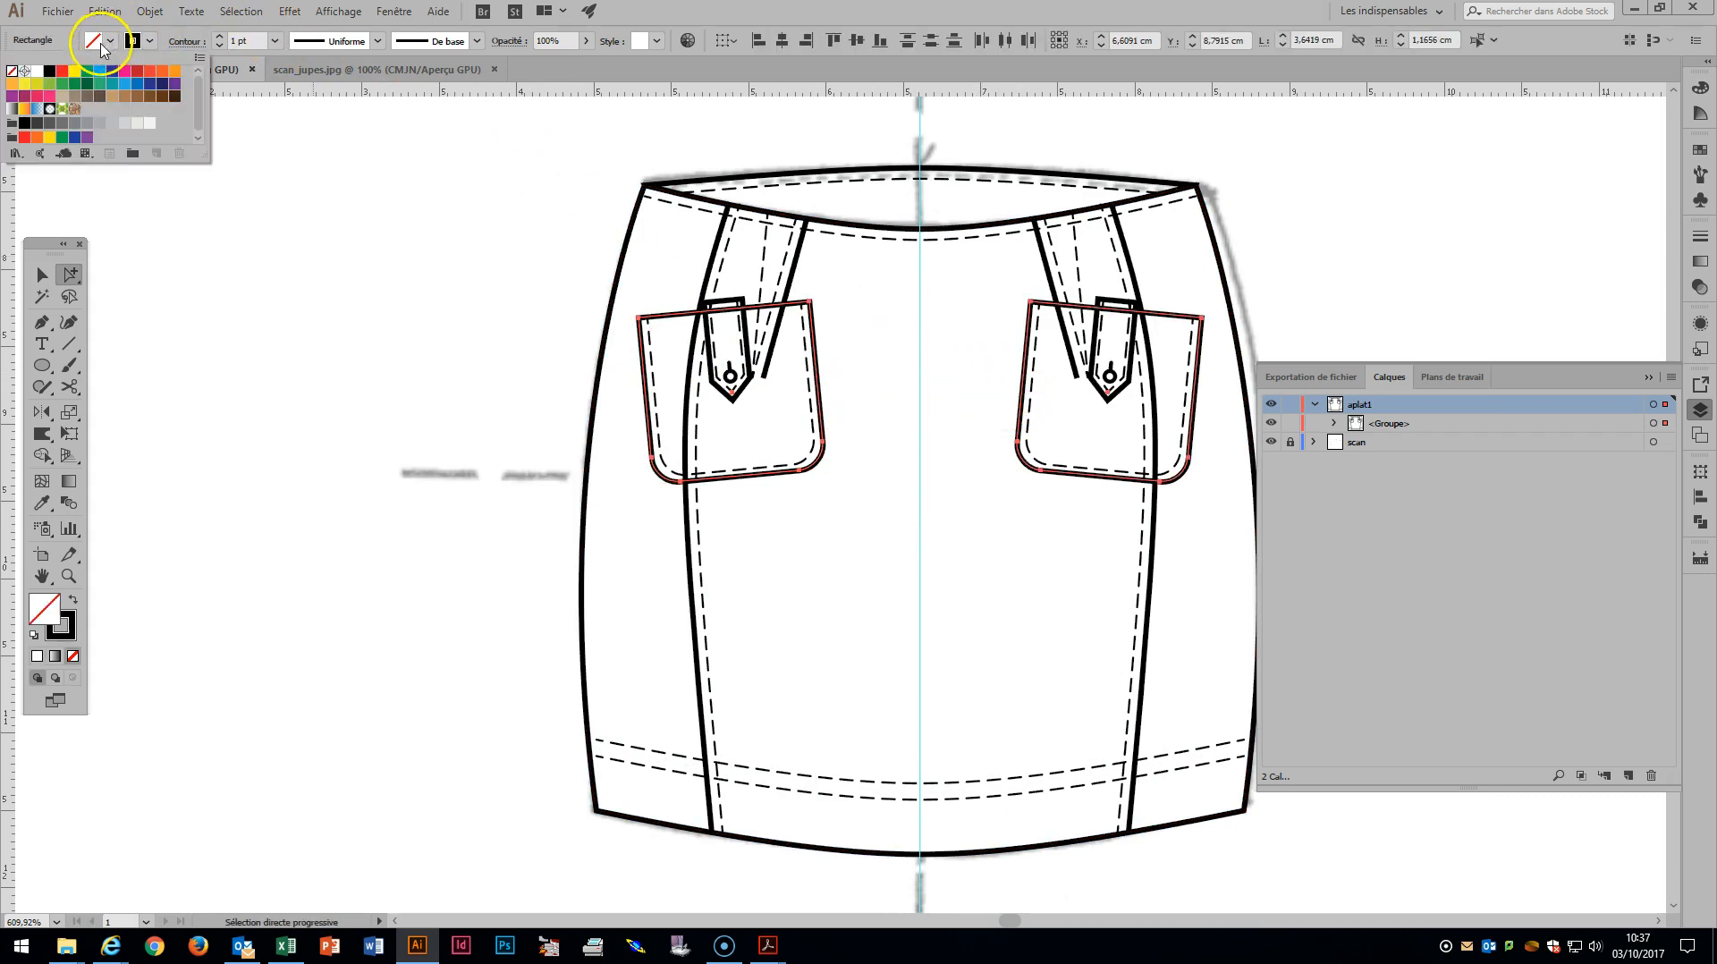
pyautogui.click(36, 71)
pyautogui.click(273, 260)
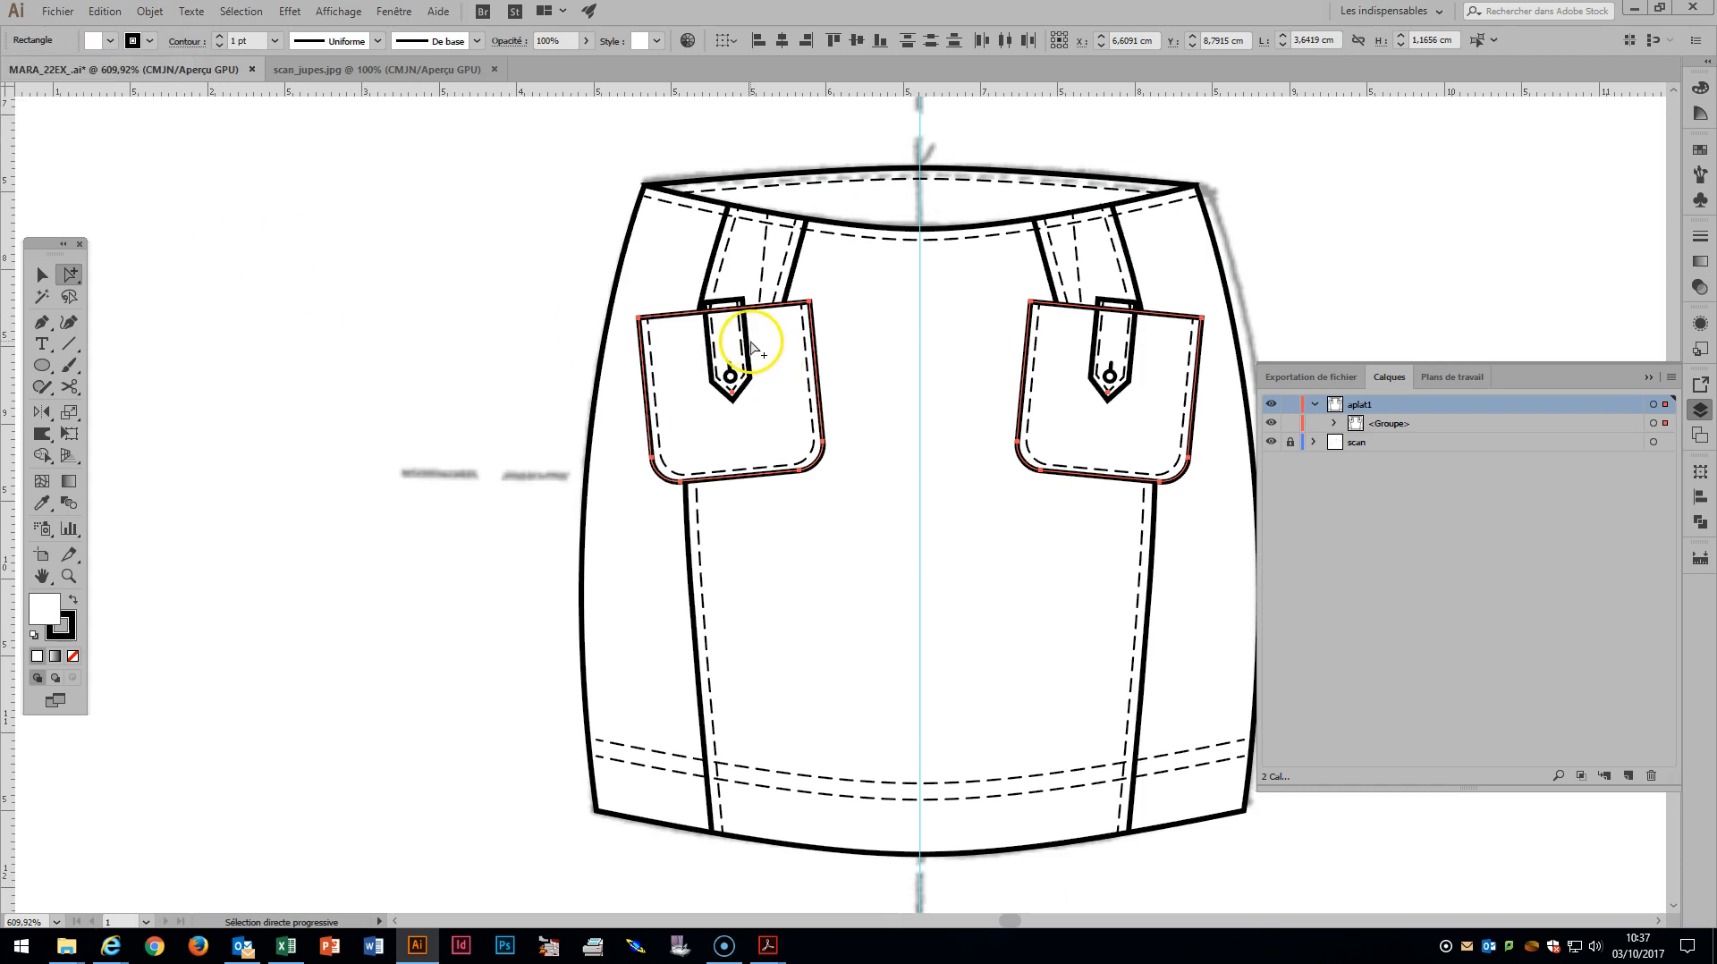
# Fill the pointed tabs over both pockets and their round buttonholes with white.
pyautogui.click(744, 345)
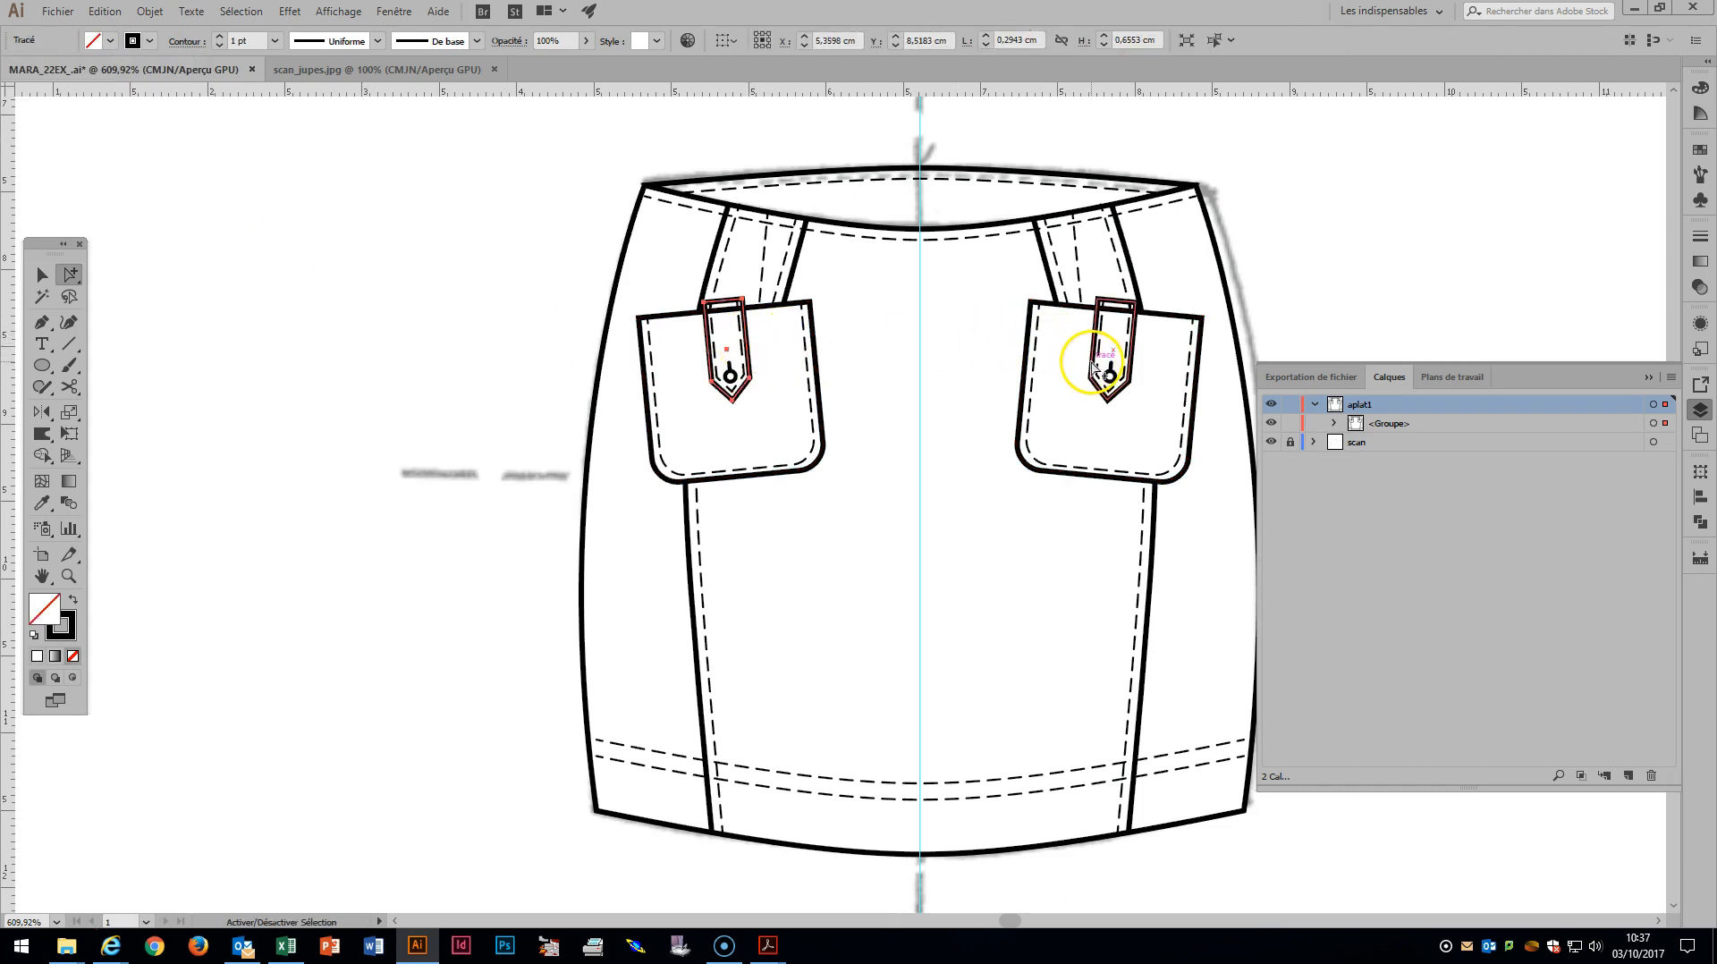
pyautogui.keyDown('shift'); pyautogui.click(1109, 376); pyautogui.keyUp('shift')
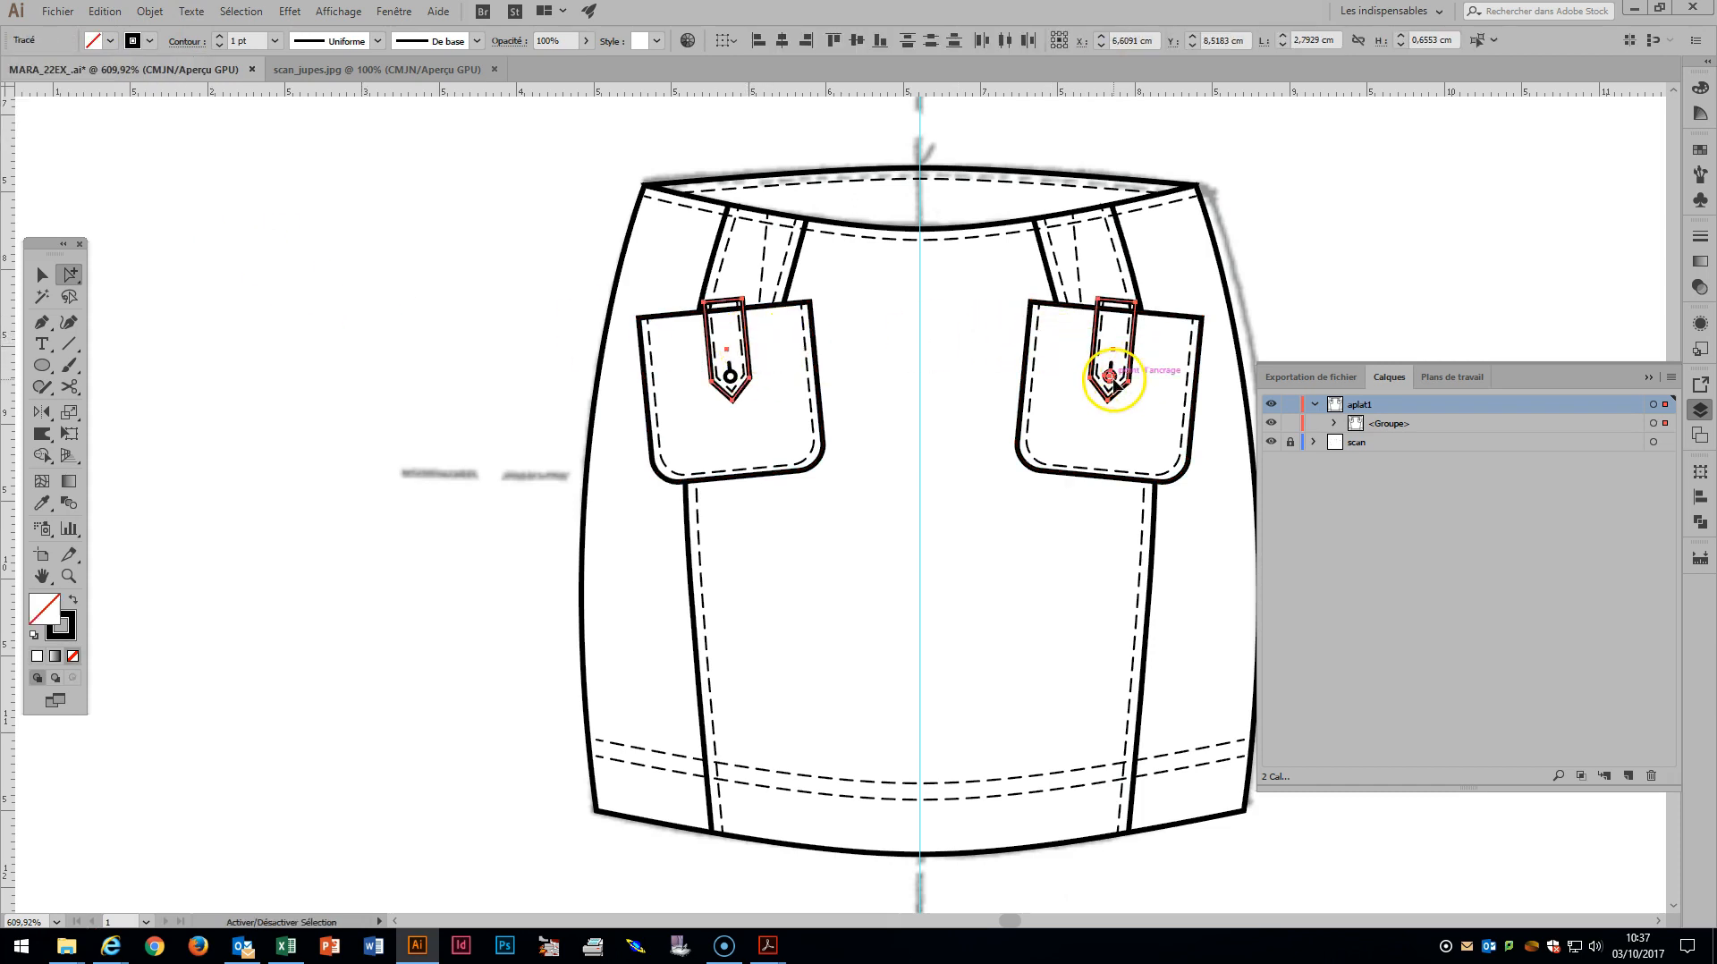
pyautogui.keyDown('shift'); pyautogui.click(730, 375); pyautogui.keyUp('shift')
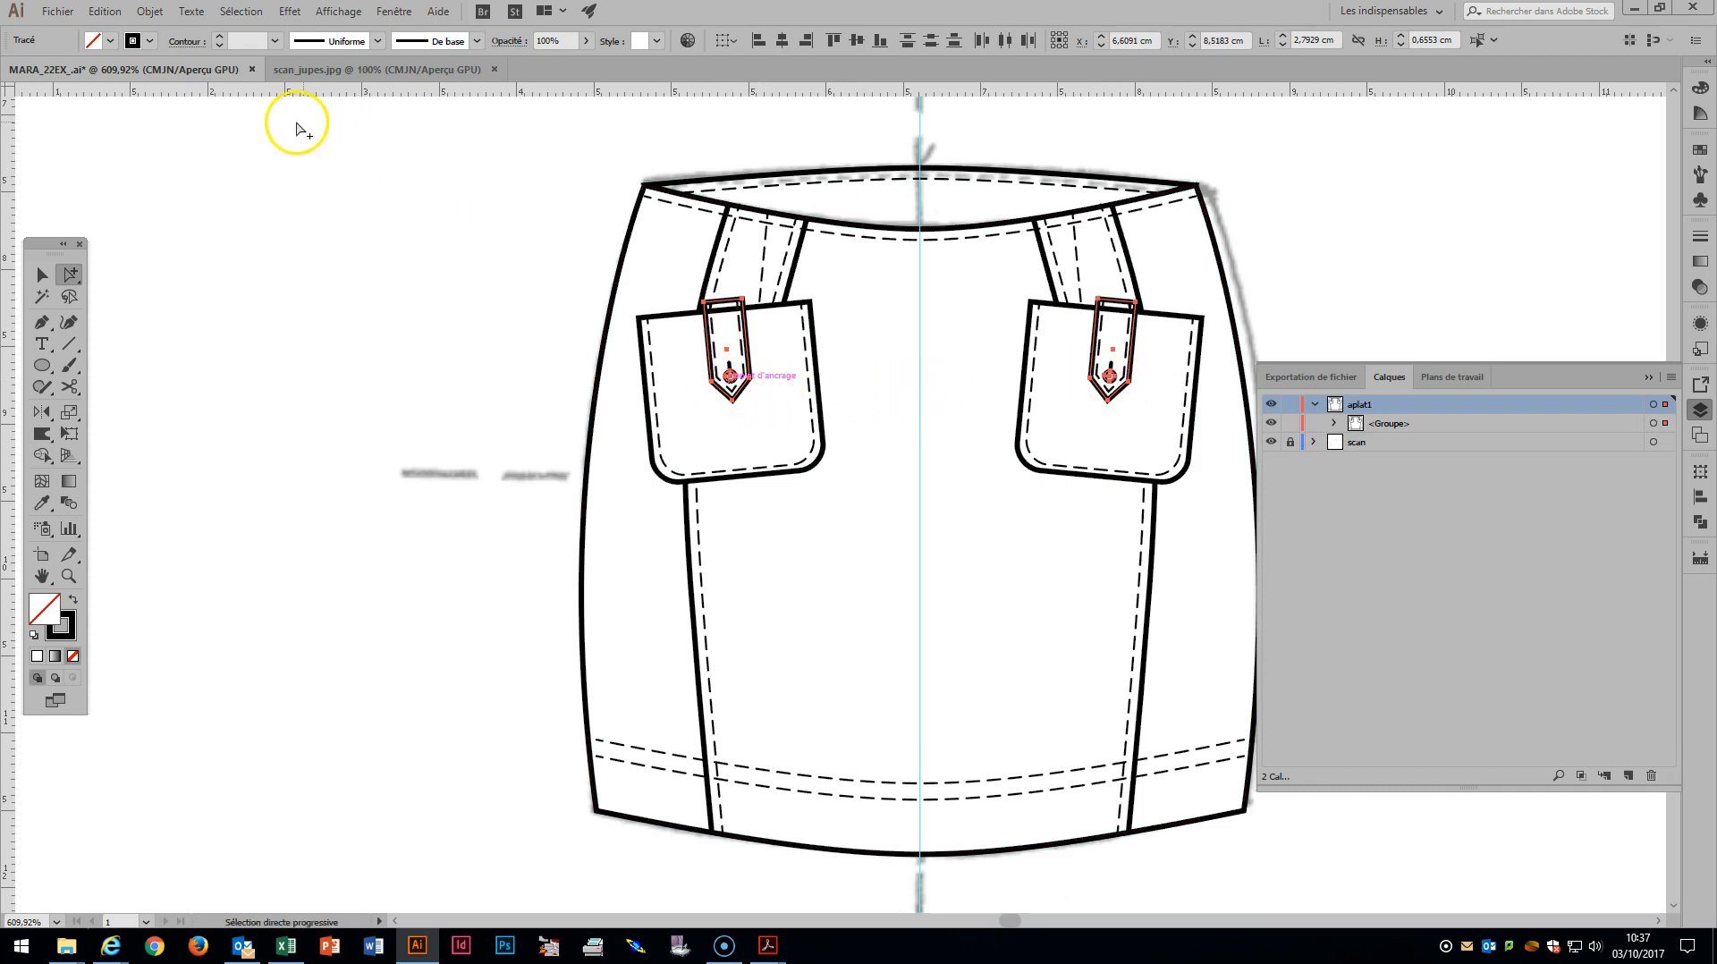
pyautogui.click(108, 40)
pyautogui.click(37, 70)
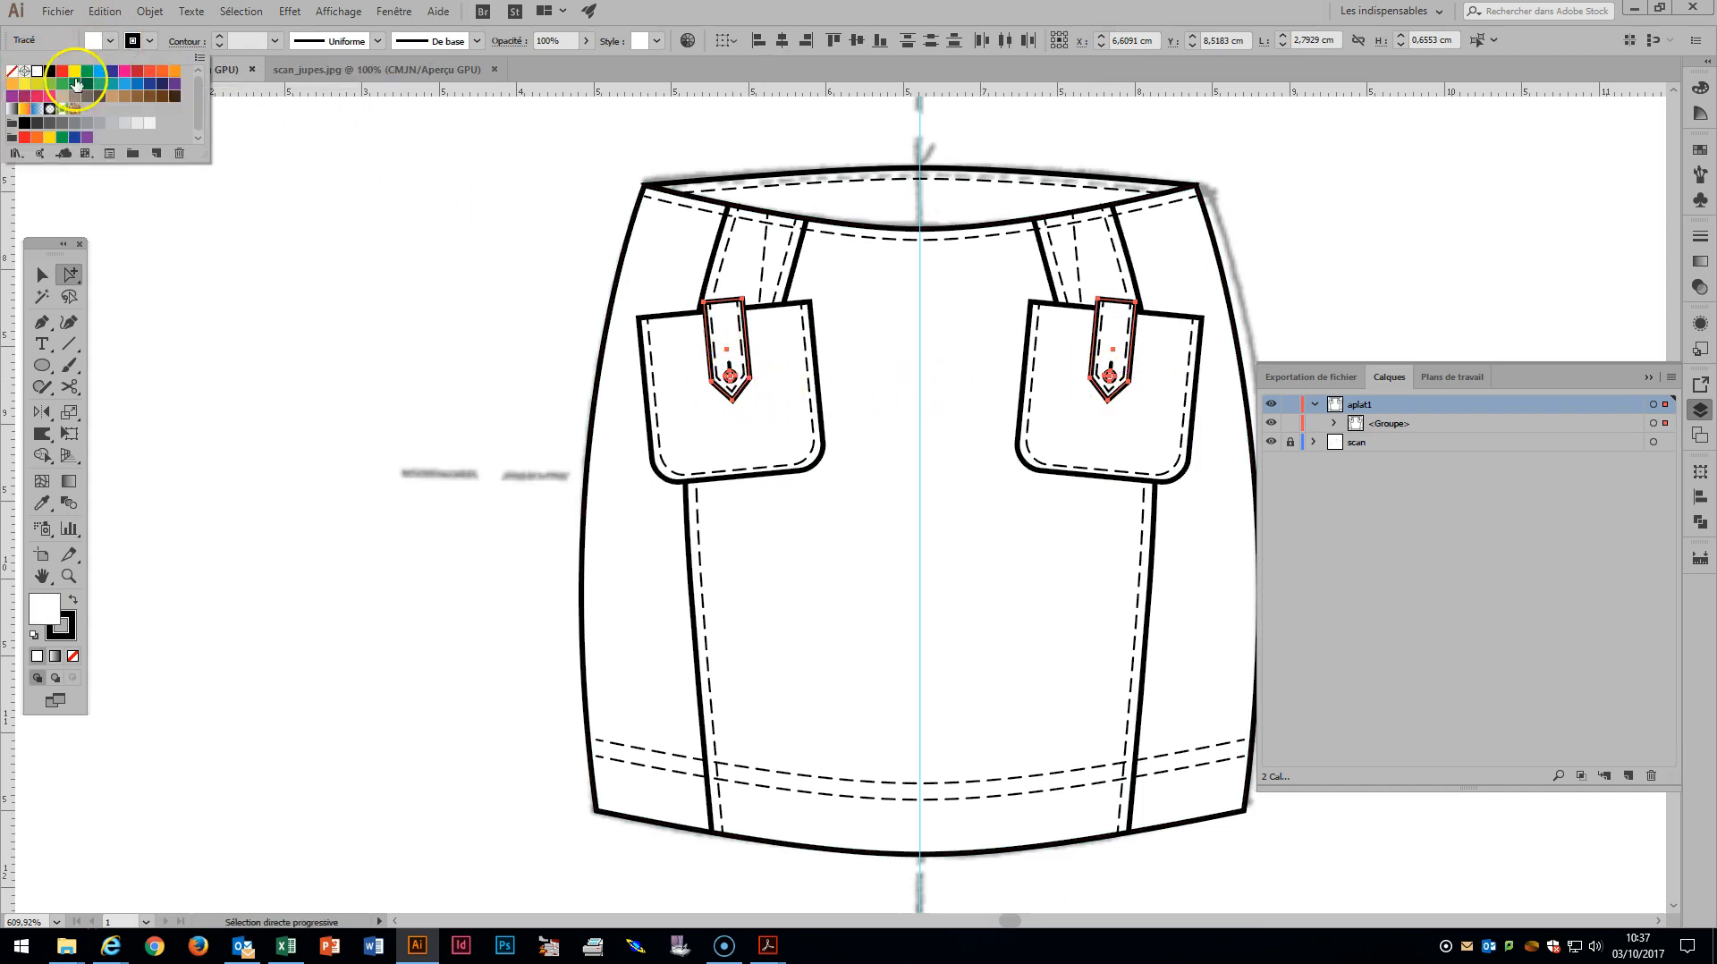
# Select the back waist shape behind the front panel and fill it with white.
pyautogui.click(837, 177)
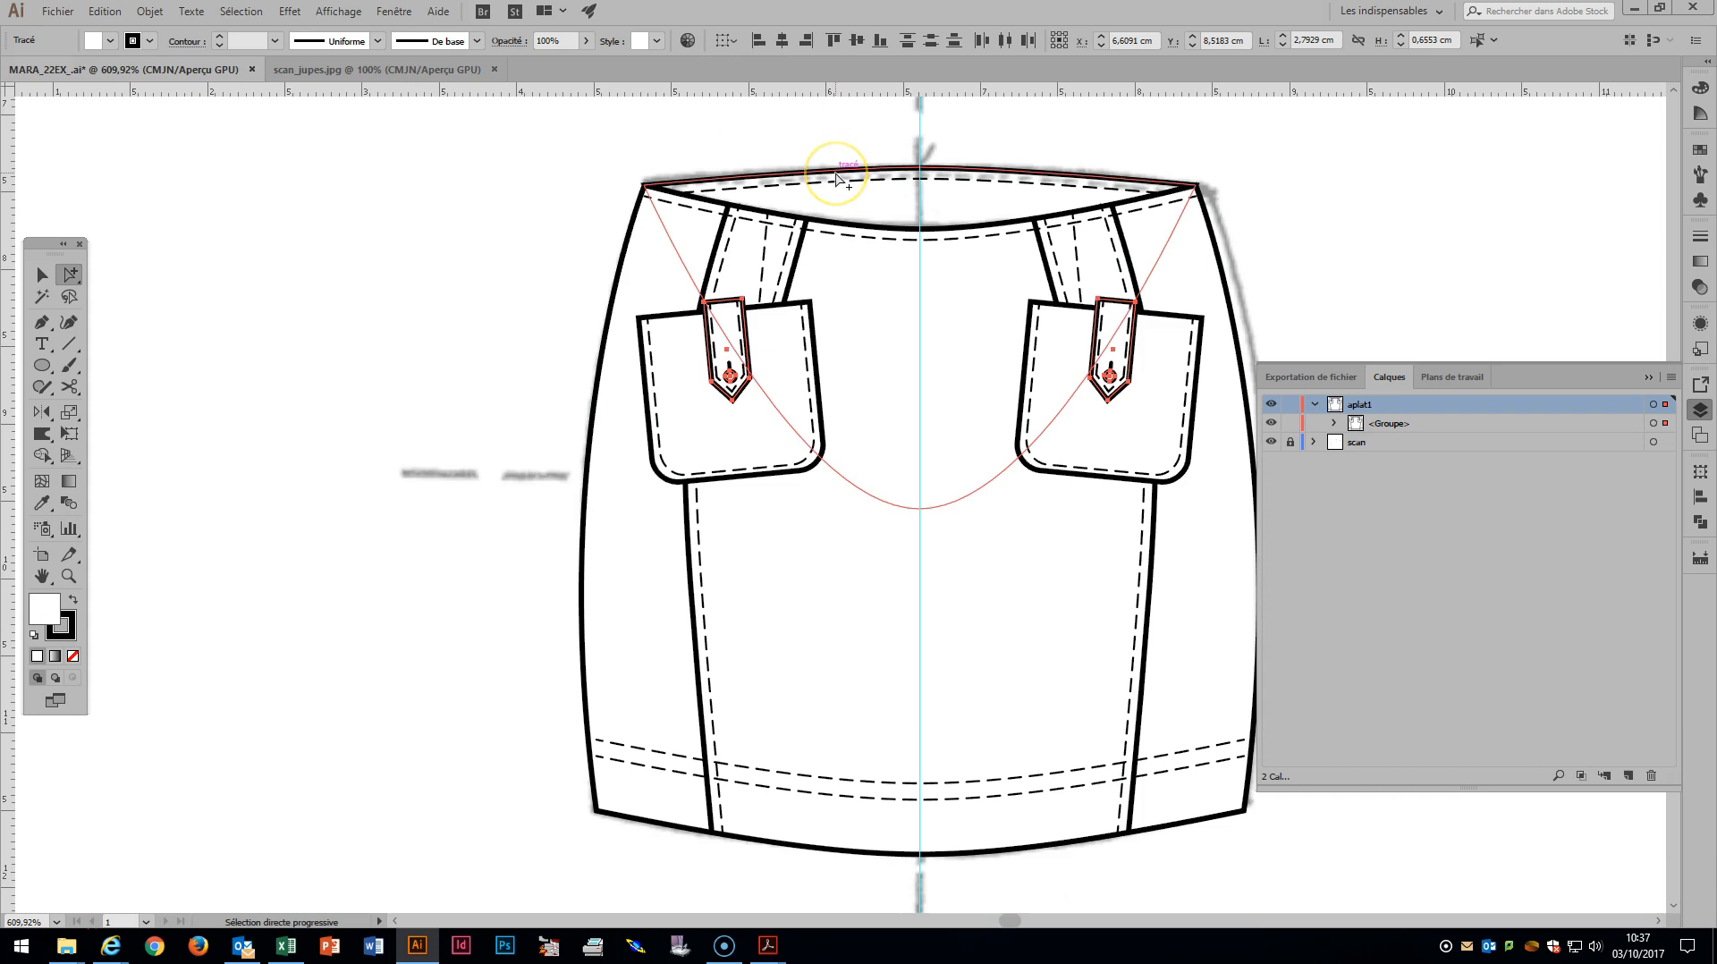
pyautogui.click(836, 177)
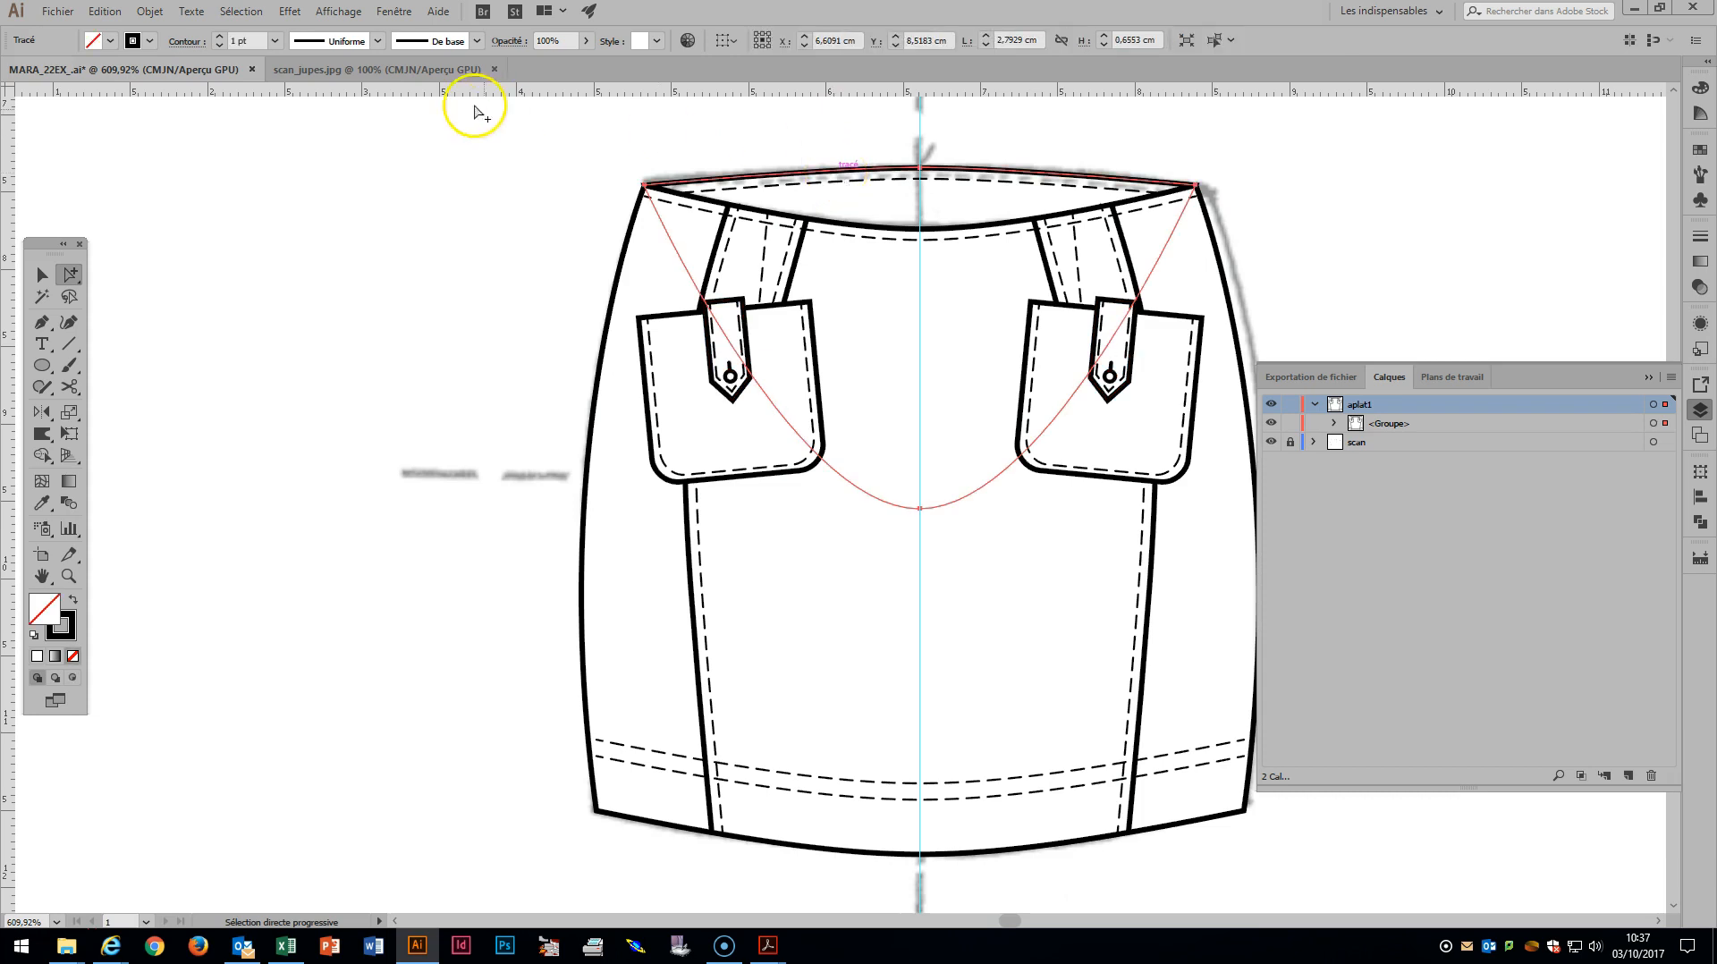
pyautogui.click(109, 40)
pyautogui.click(36, 70)
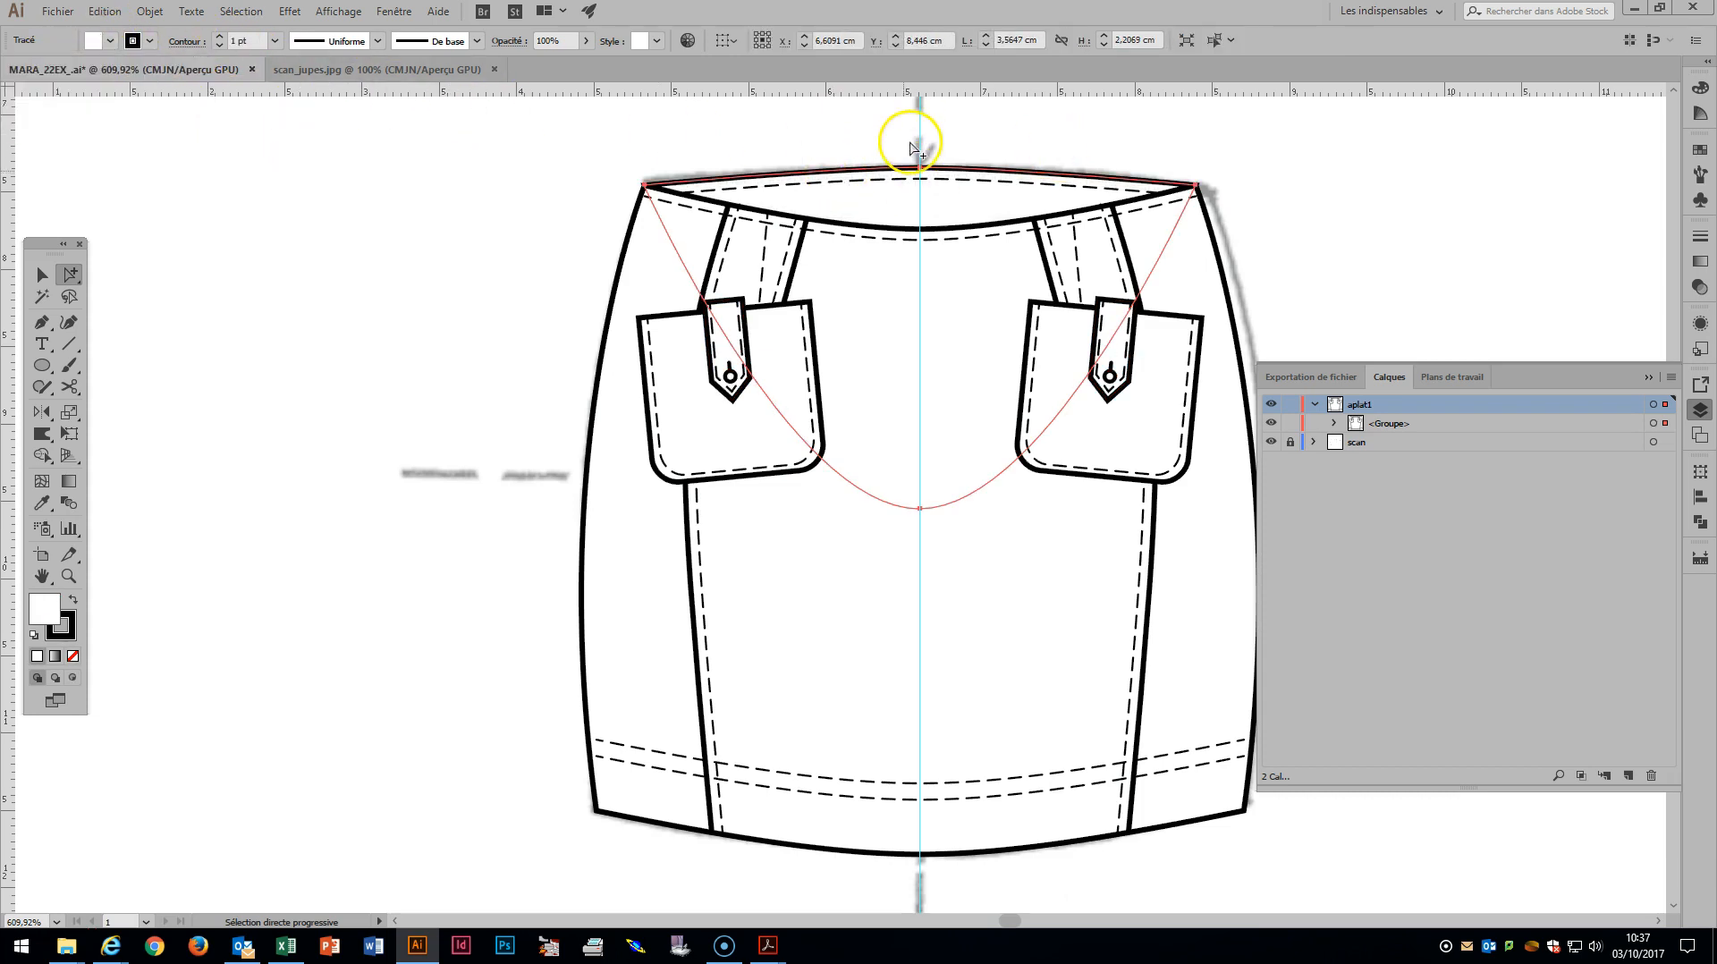
# Draw a vertical Pen line about 0.4 cm long on the centre guide, from the front waist edge up to the back waist edge.
pyautogui.scroll(2, 1082, 111)
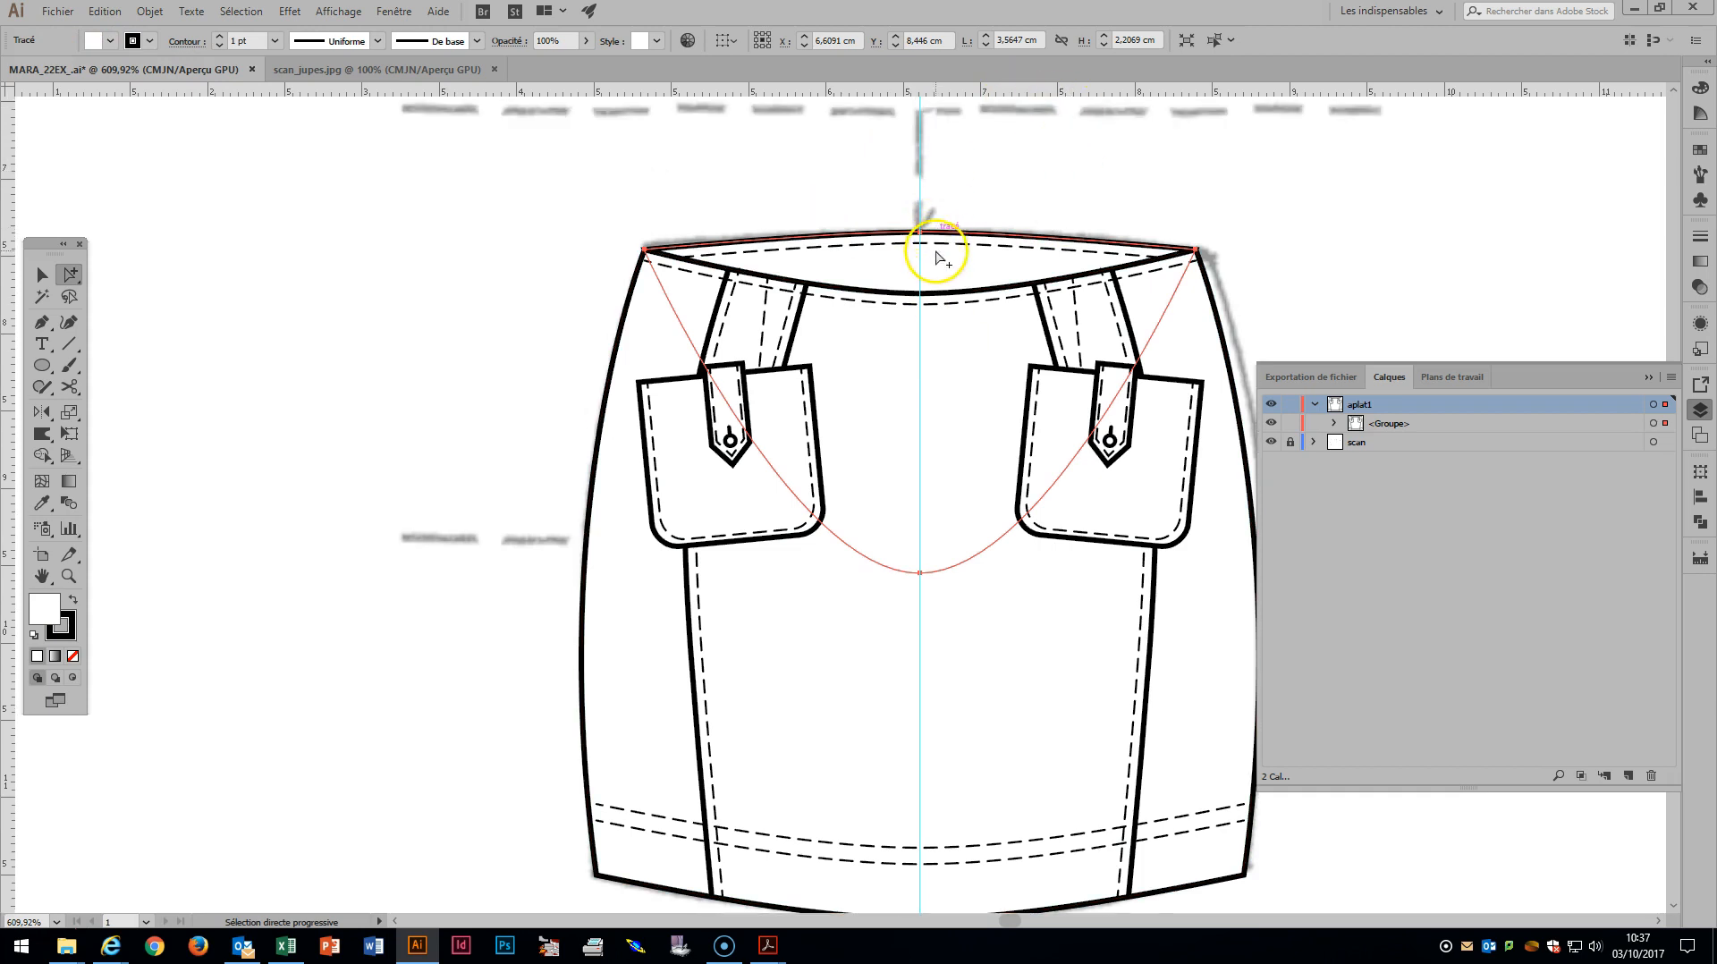
pyautogui.click(41, 322)
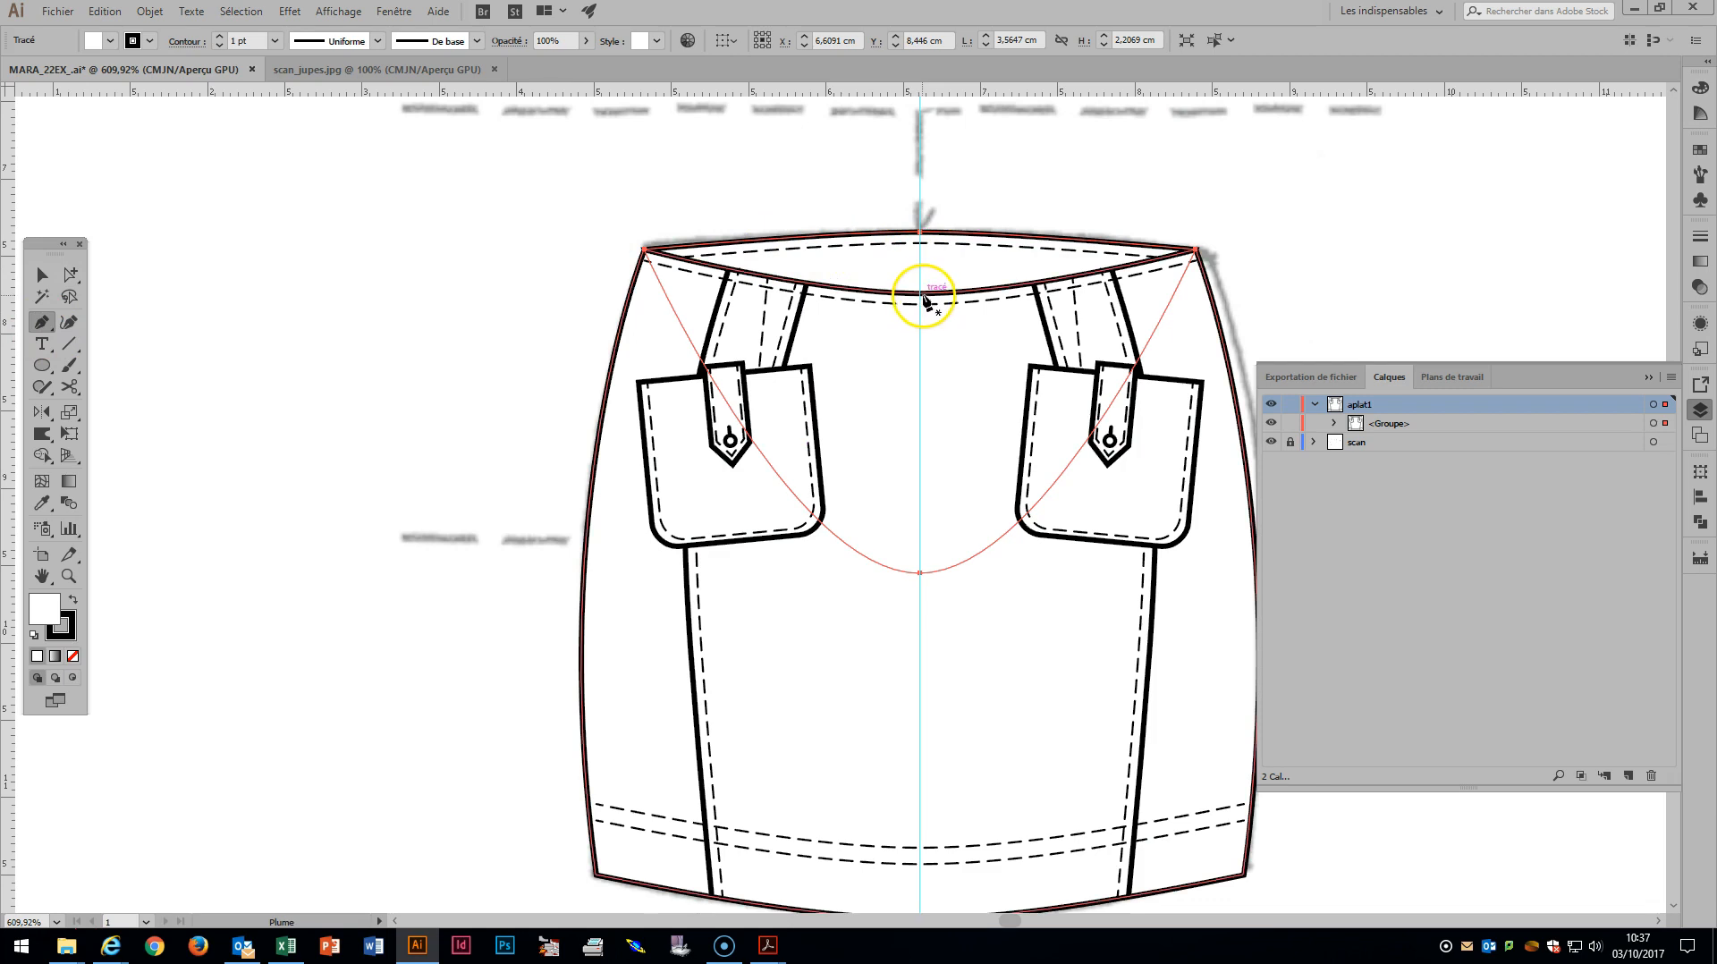
pyautogui.click(920, 294)
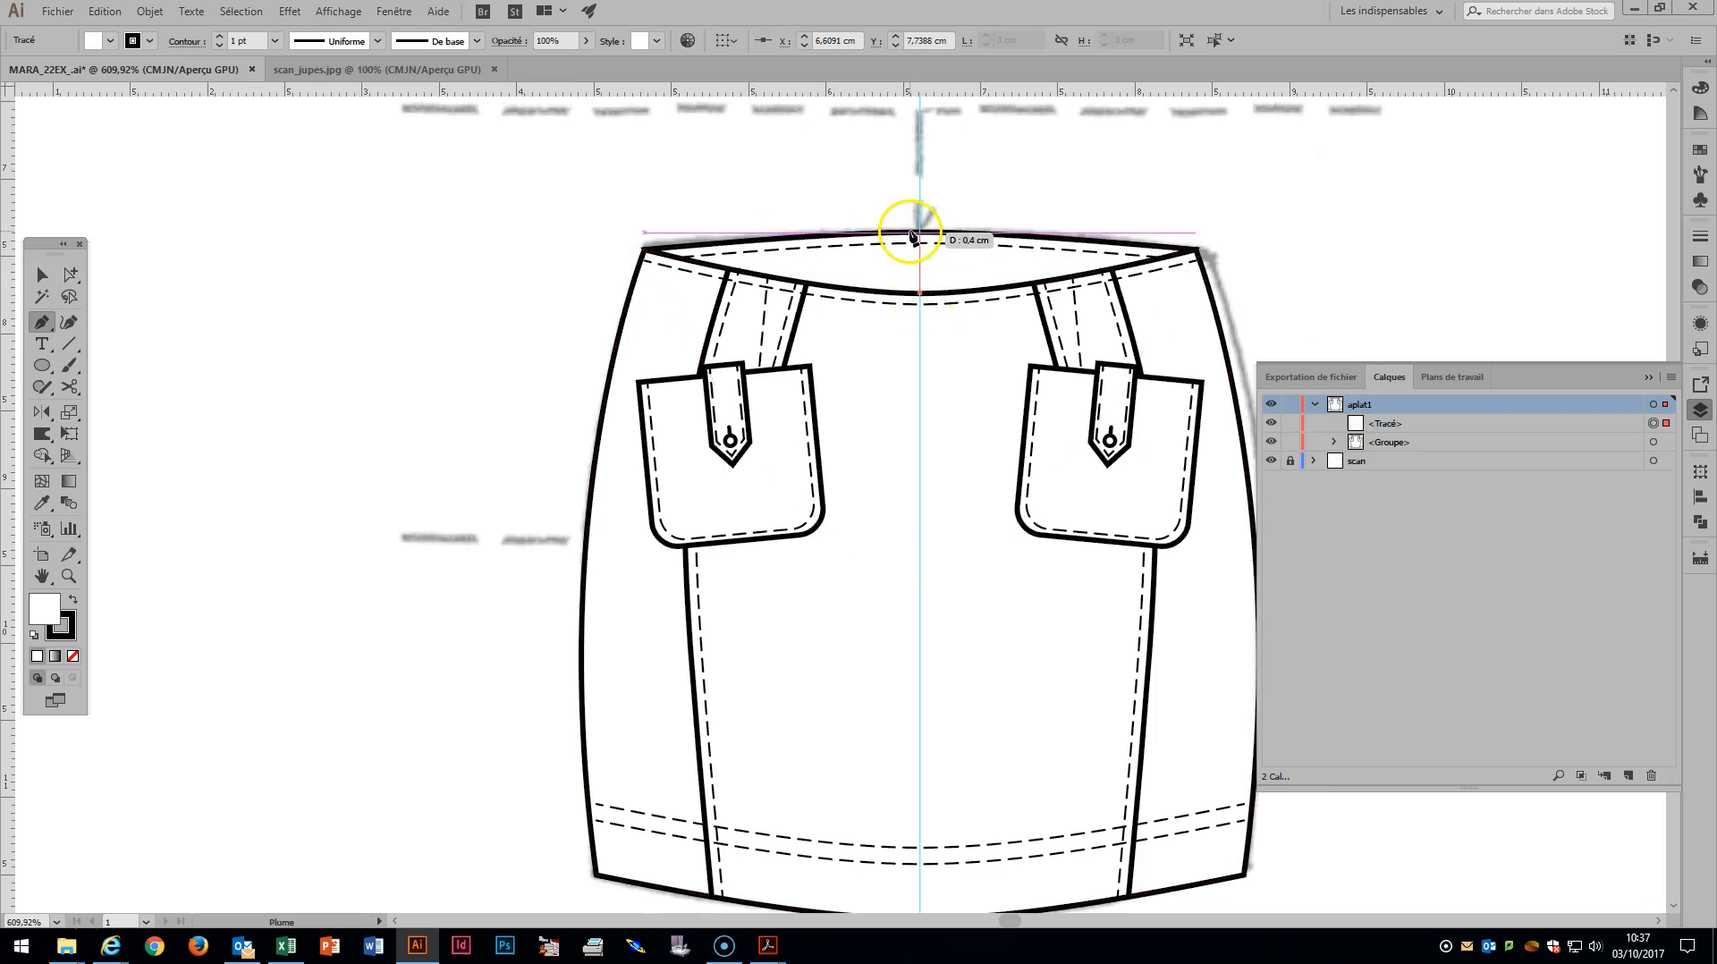
pyautogui.keyDown('shift'); pyautogui.click(920, 235); pyautogui.keyUp('shift')
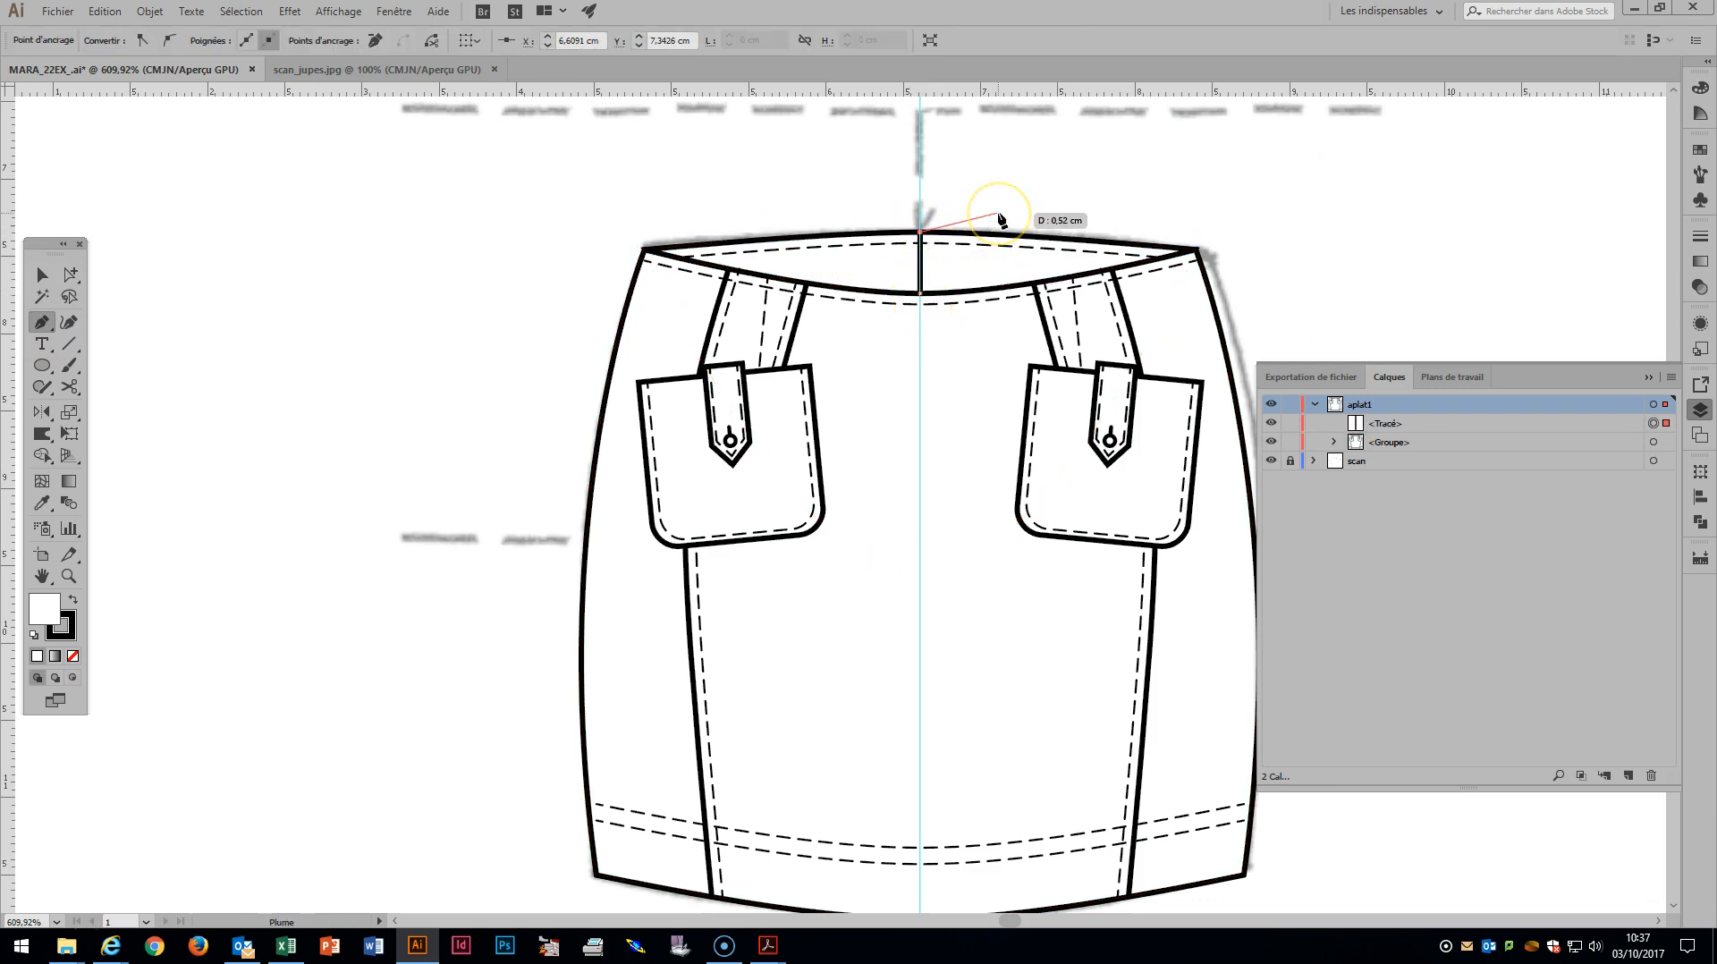
pyautogui.keyDown('ctrl'); pyautogui.click(945, 216); pyautogui.keyUp('ctrl')
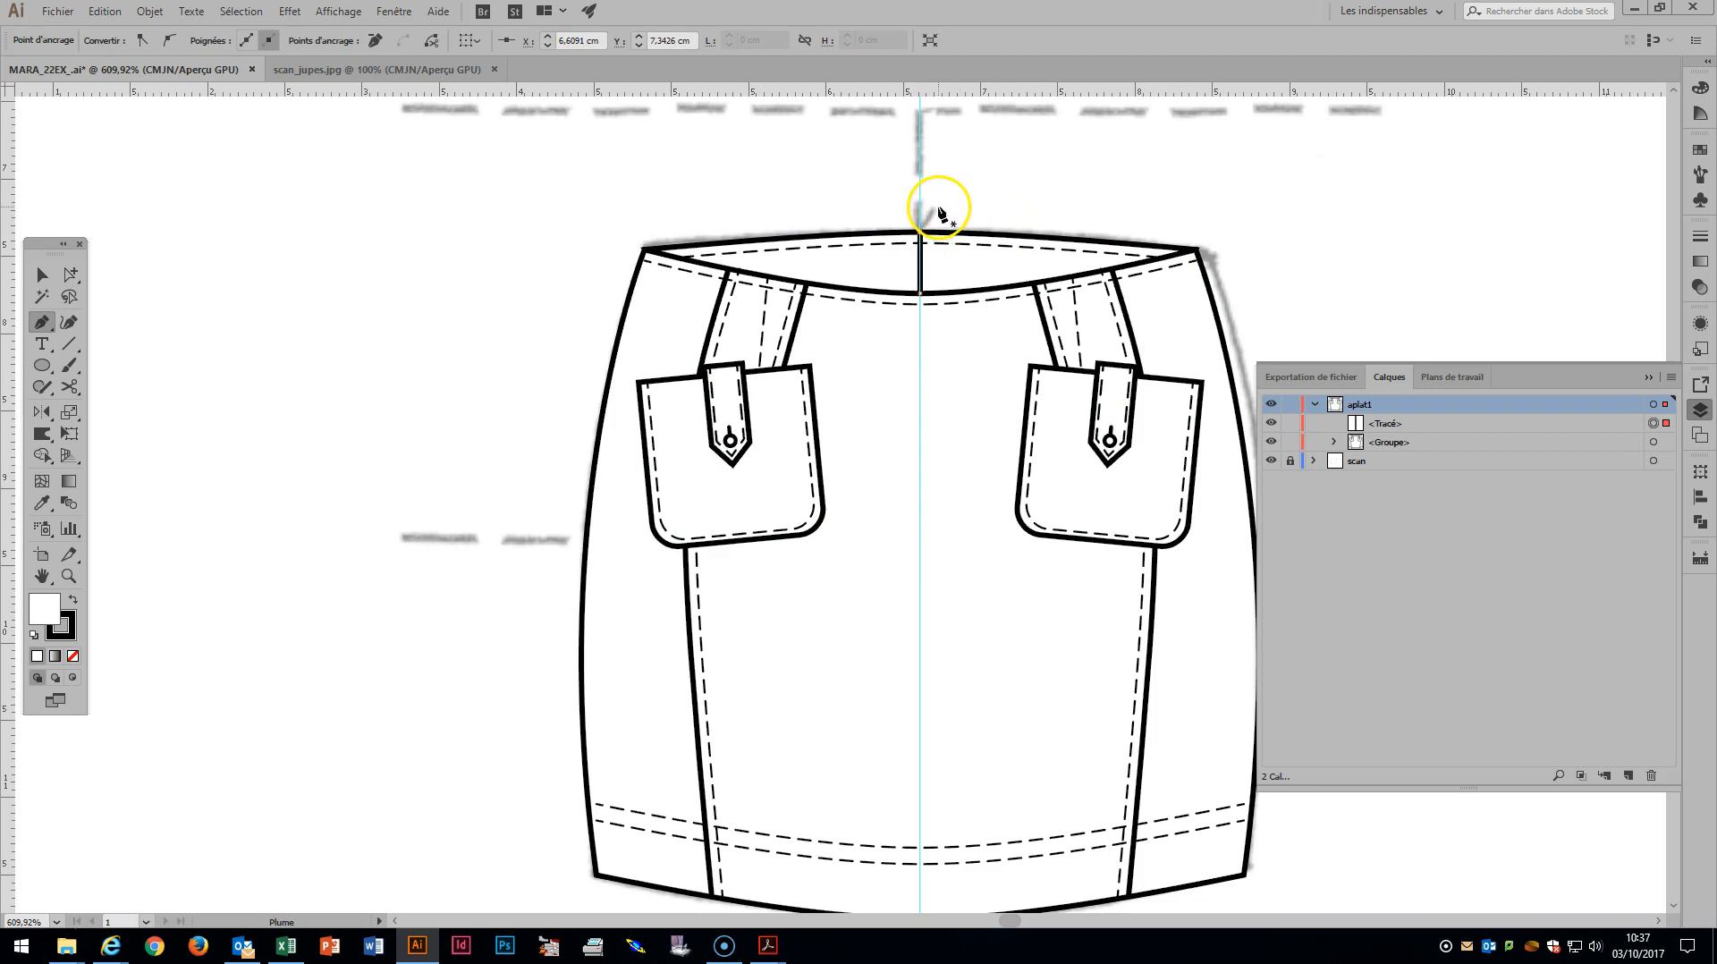
# Draw a short slanted line about 0.17 cm long above the back waist centre and give its stroke the lens-shaped width profile.
pyautogui.click(932, 208)
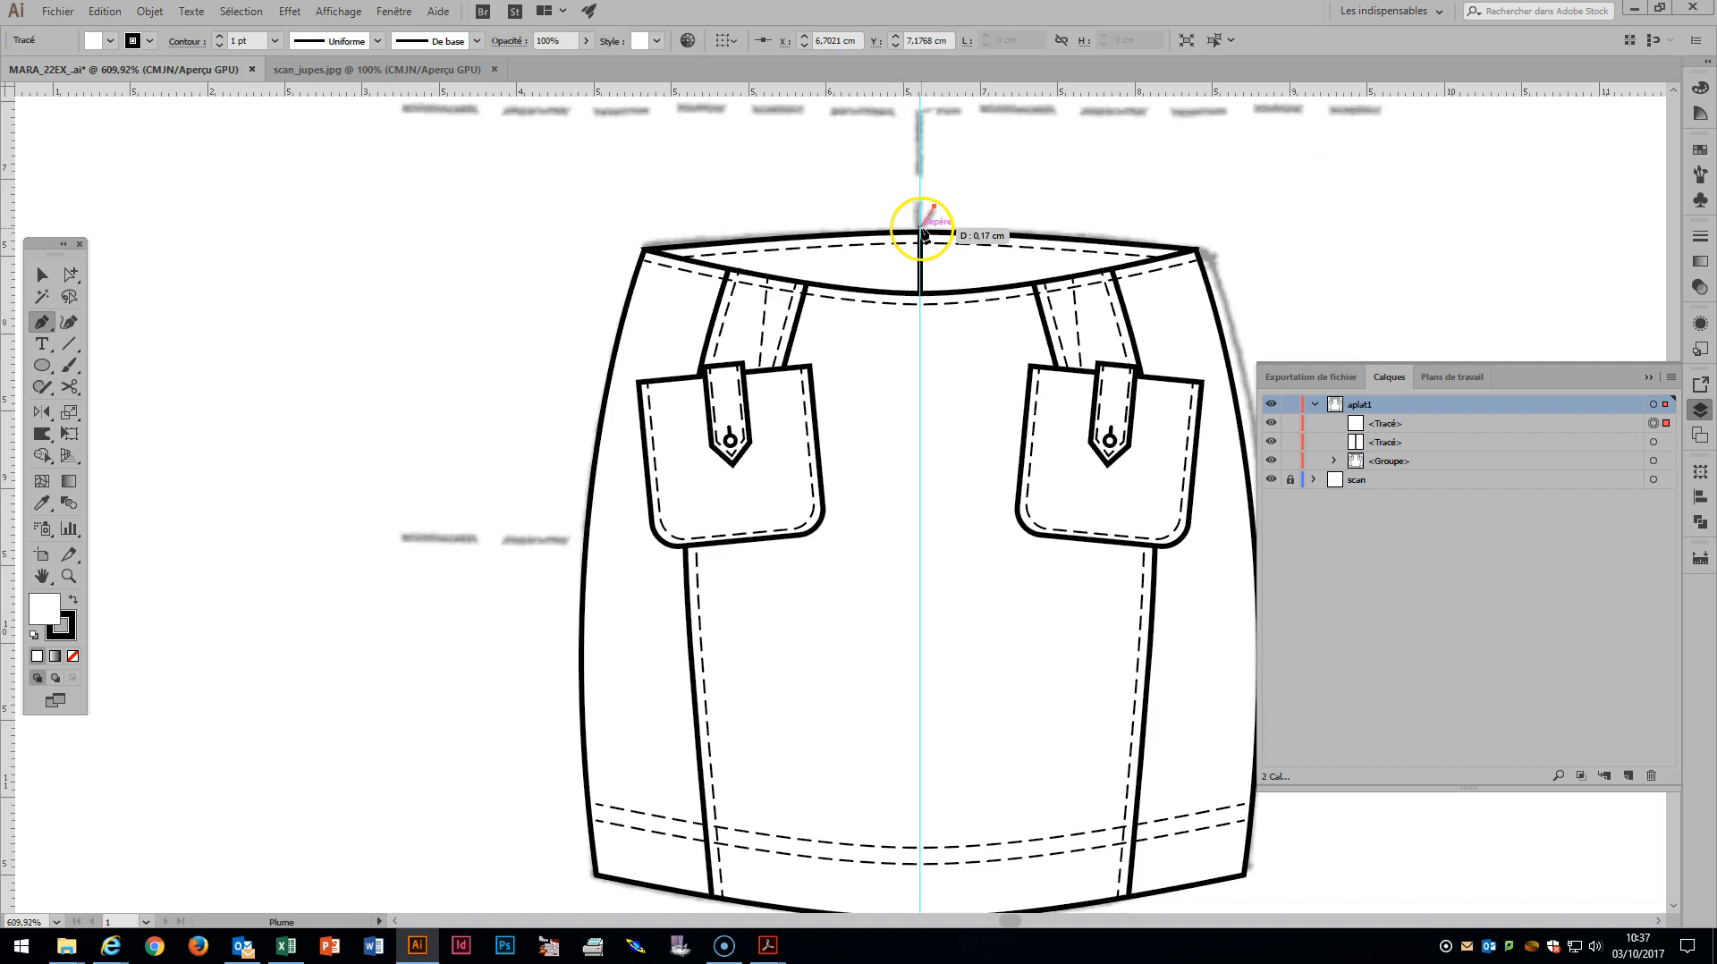
pyautogui.click(921, 229)
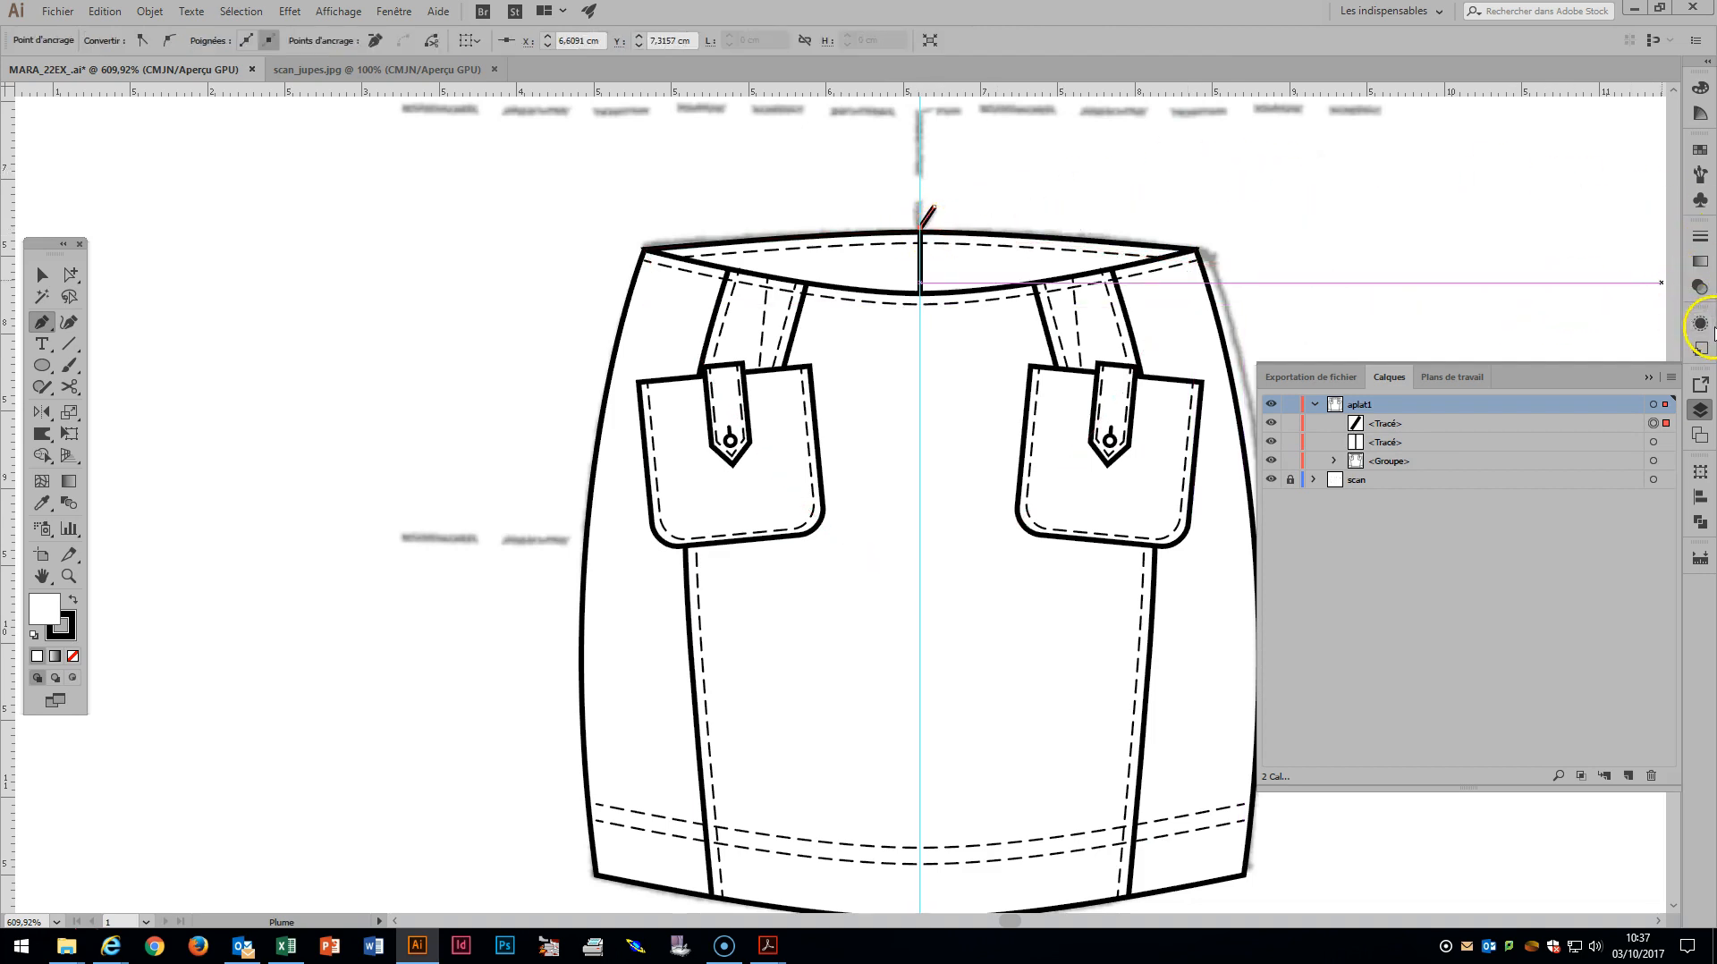
pyautogui.click(1700, 240)
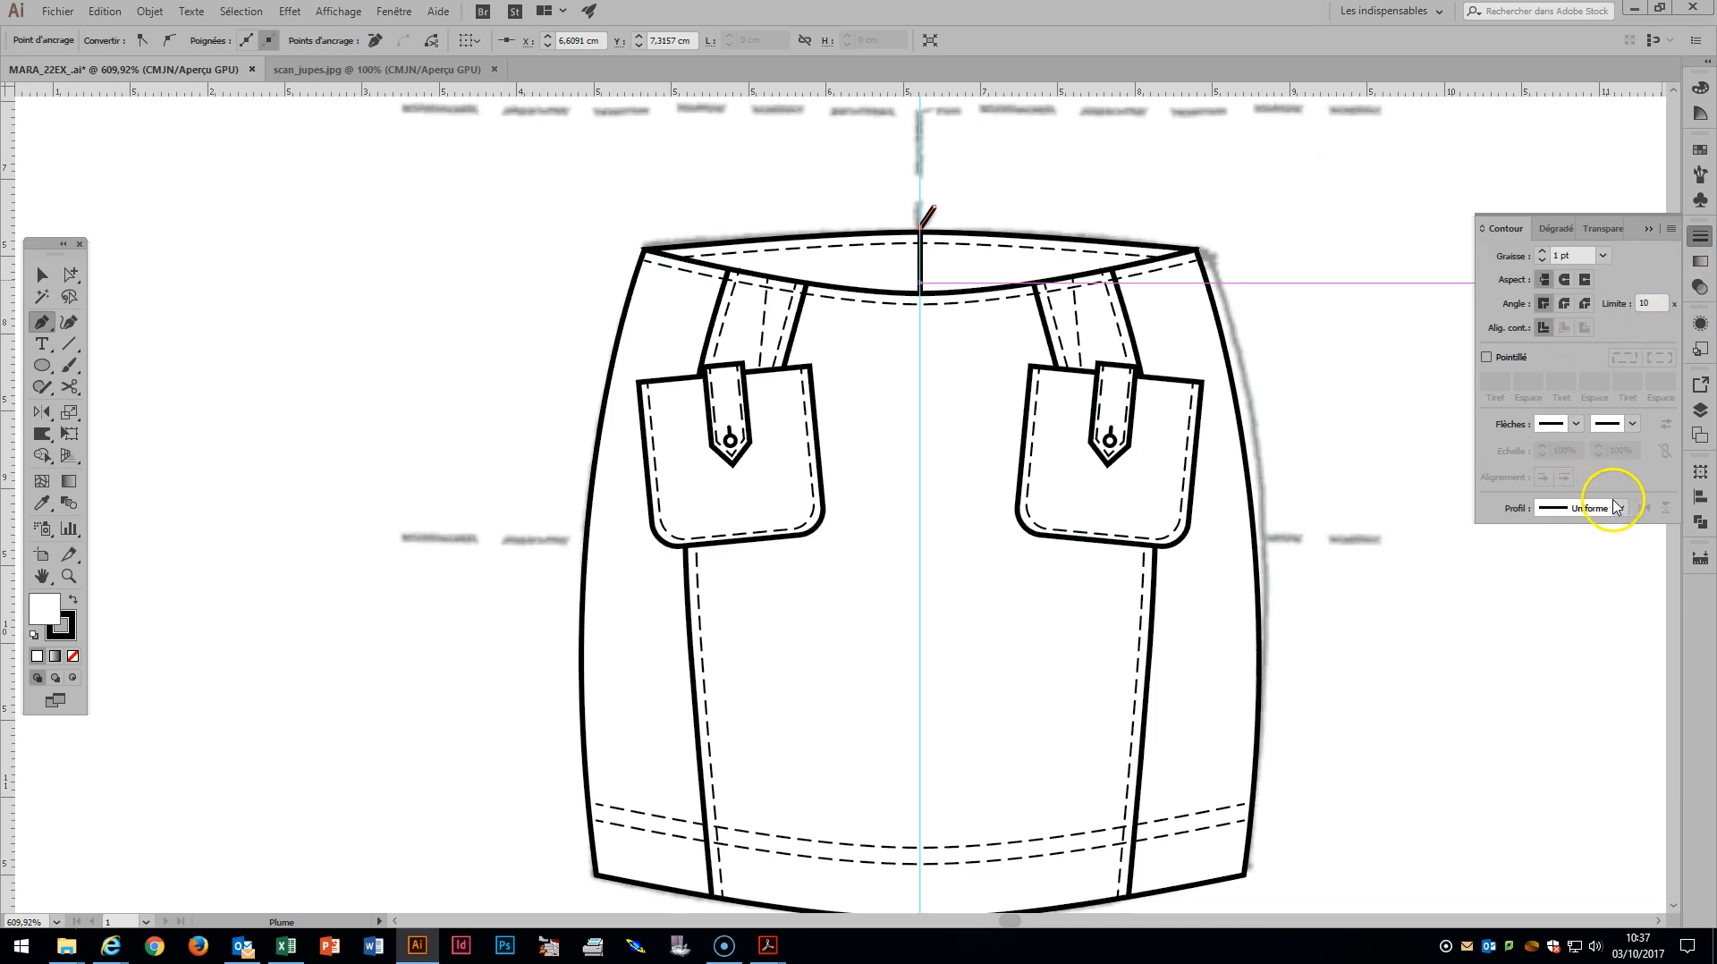
pyautogui.click(1620, 508)
pyautogui.click(1566, 565)
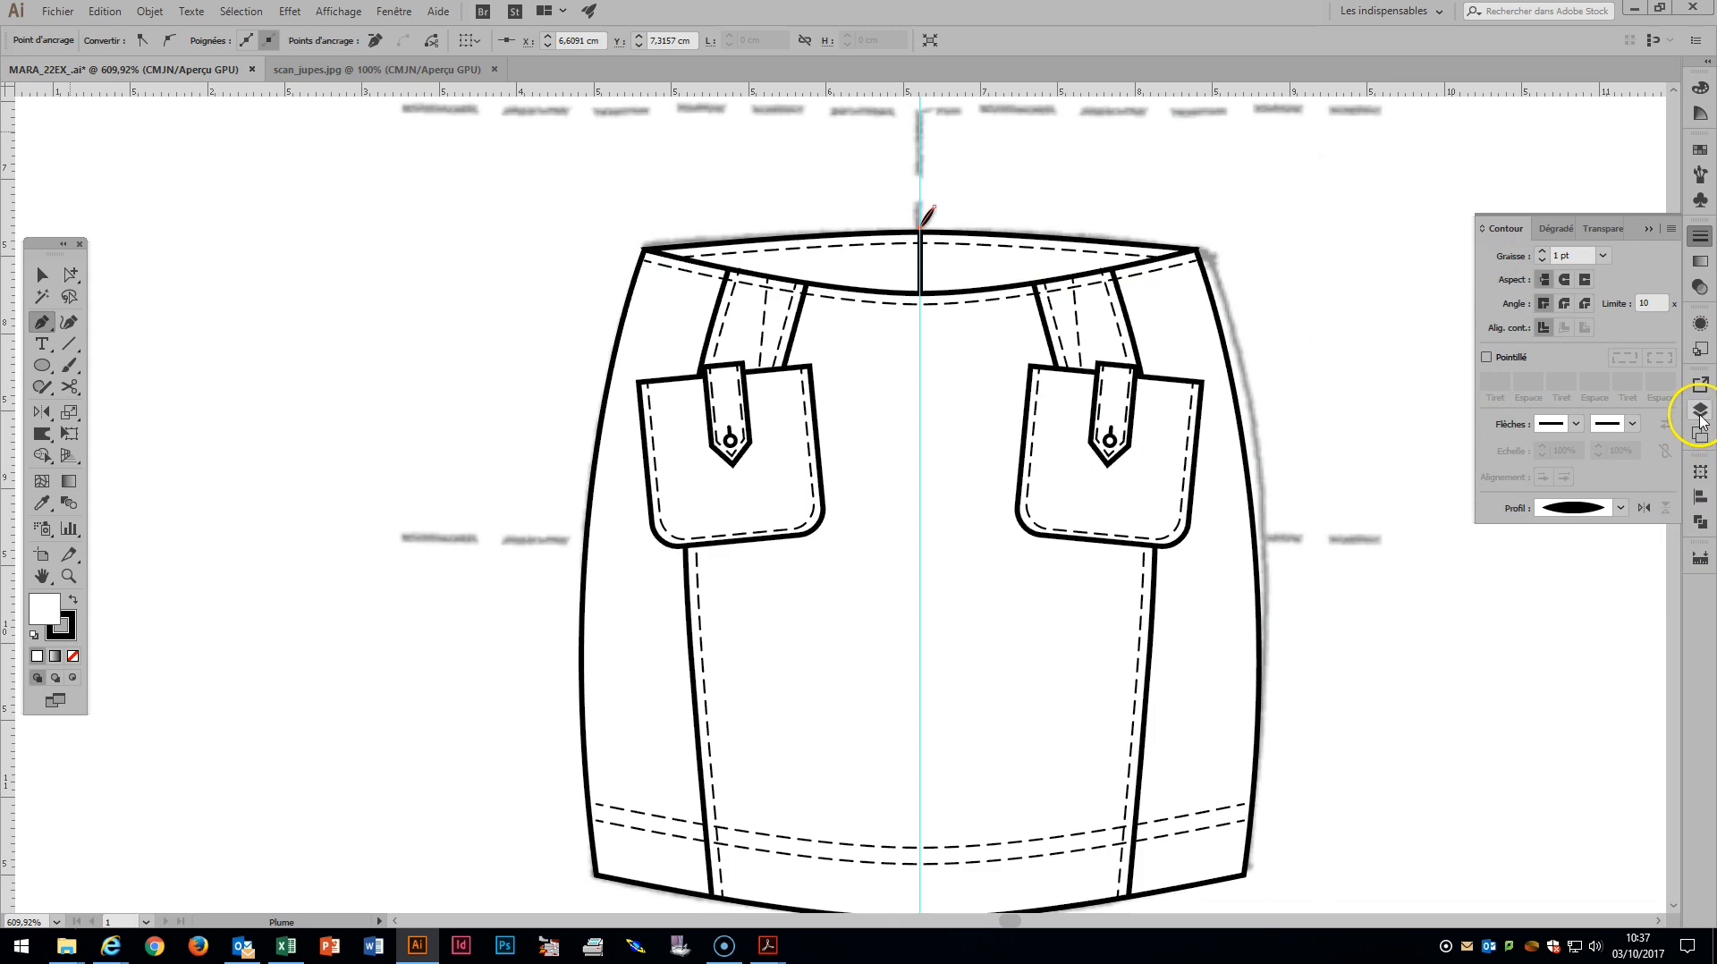
# Group the vertical line with the short slanted line, move the group into dos, and fit the artboard in the window.
pyautogui.click(1701, 410)
pyautogui.keyDown('shift'); pyautogui.click(1666, 442); pyautogui.keyUp('shift')
pyautogui.hotkey('ctrl', 'g')
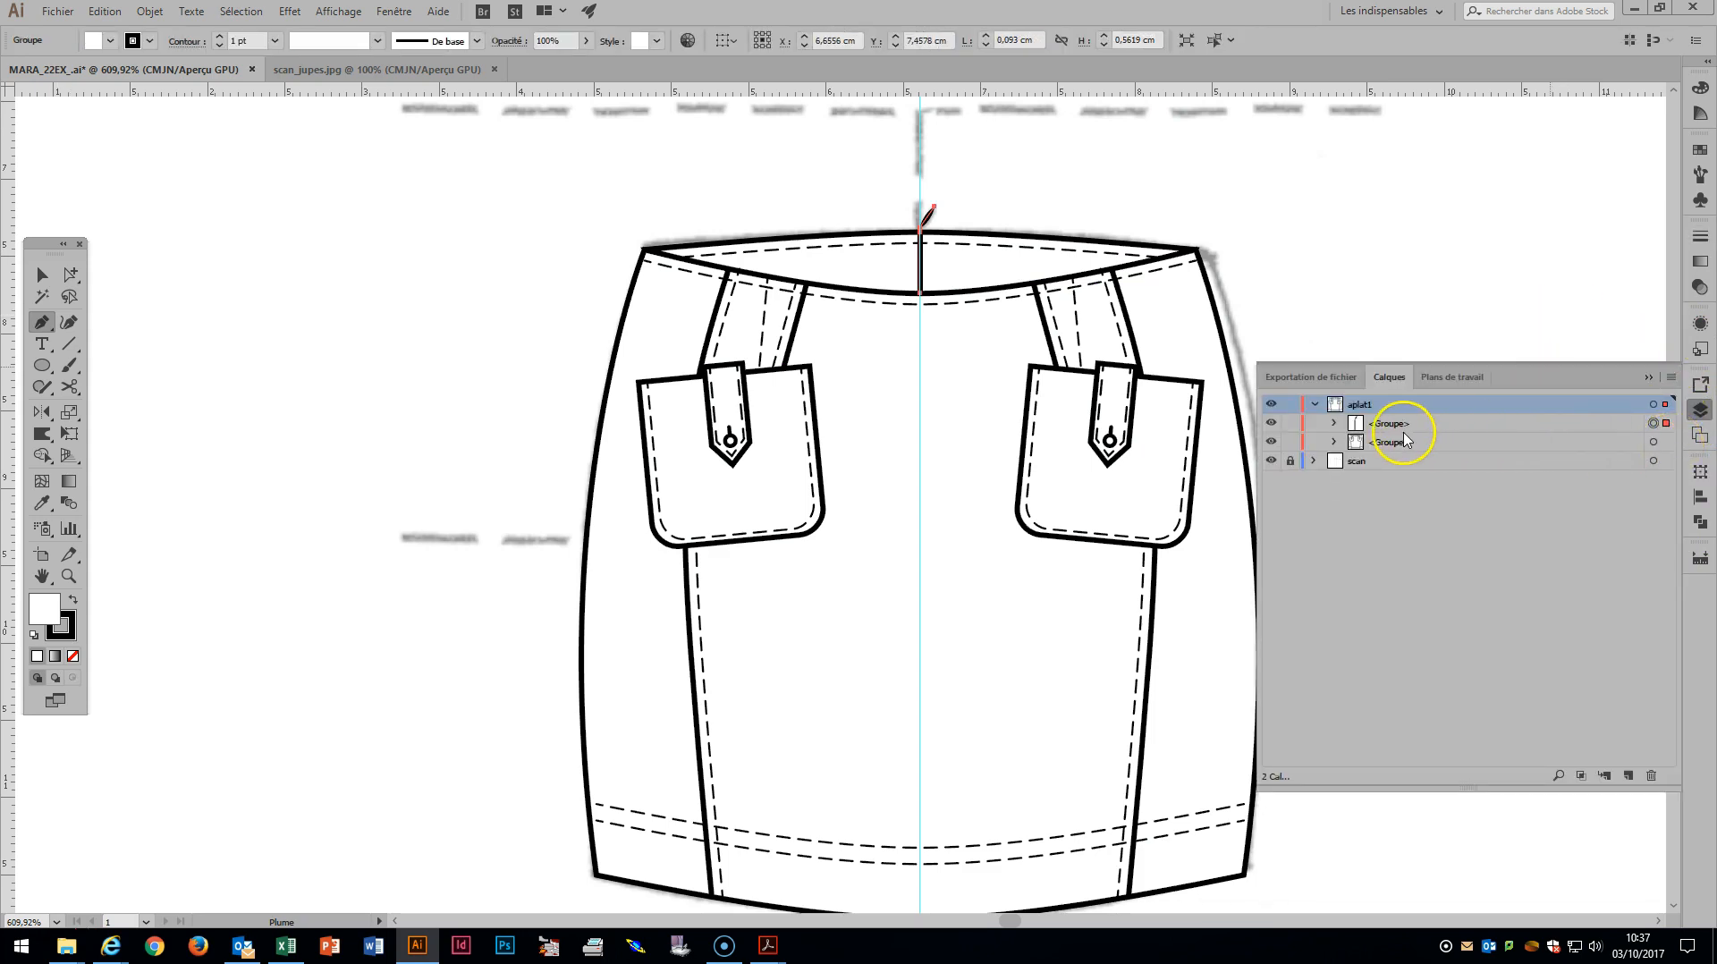
pyautogui.click(1335, 441)
pyautogui.moveTo(1393, 423); pyautogui.dragTo(1414, 481)
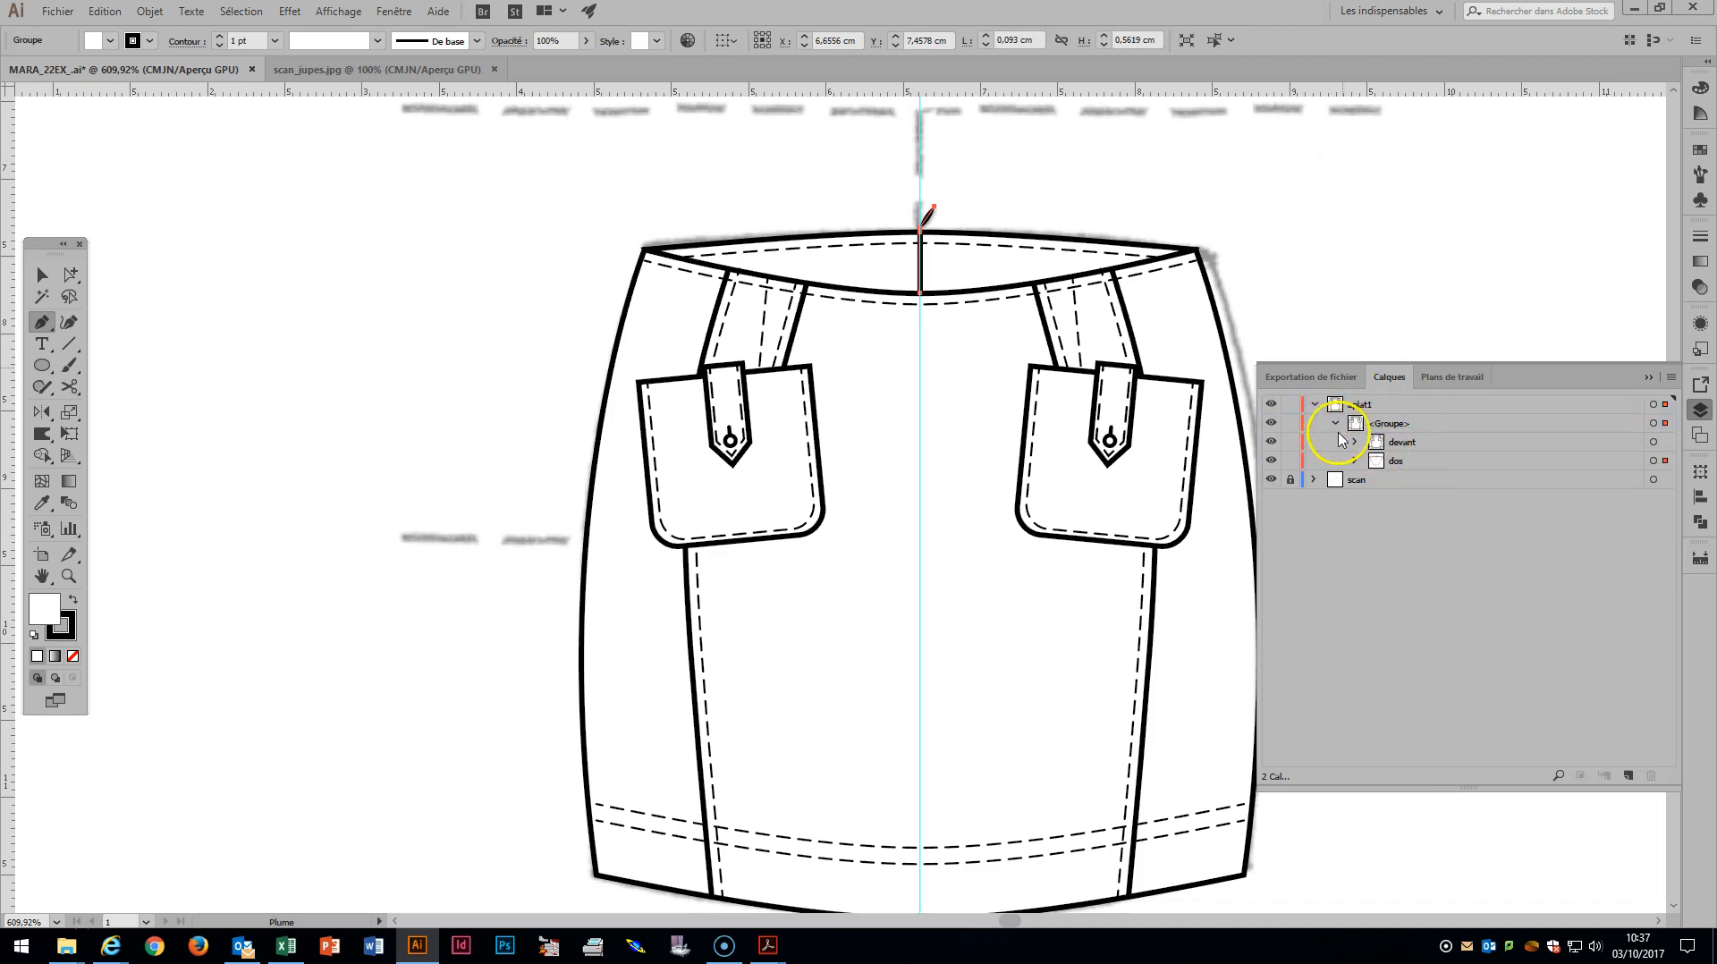
pyautogui.hotkey('ctrl', '0')
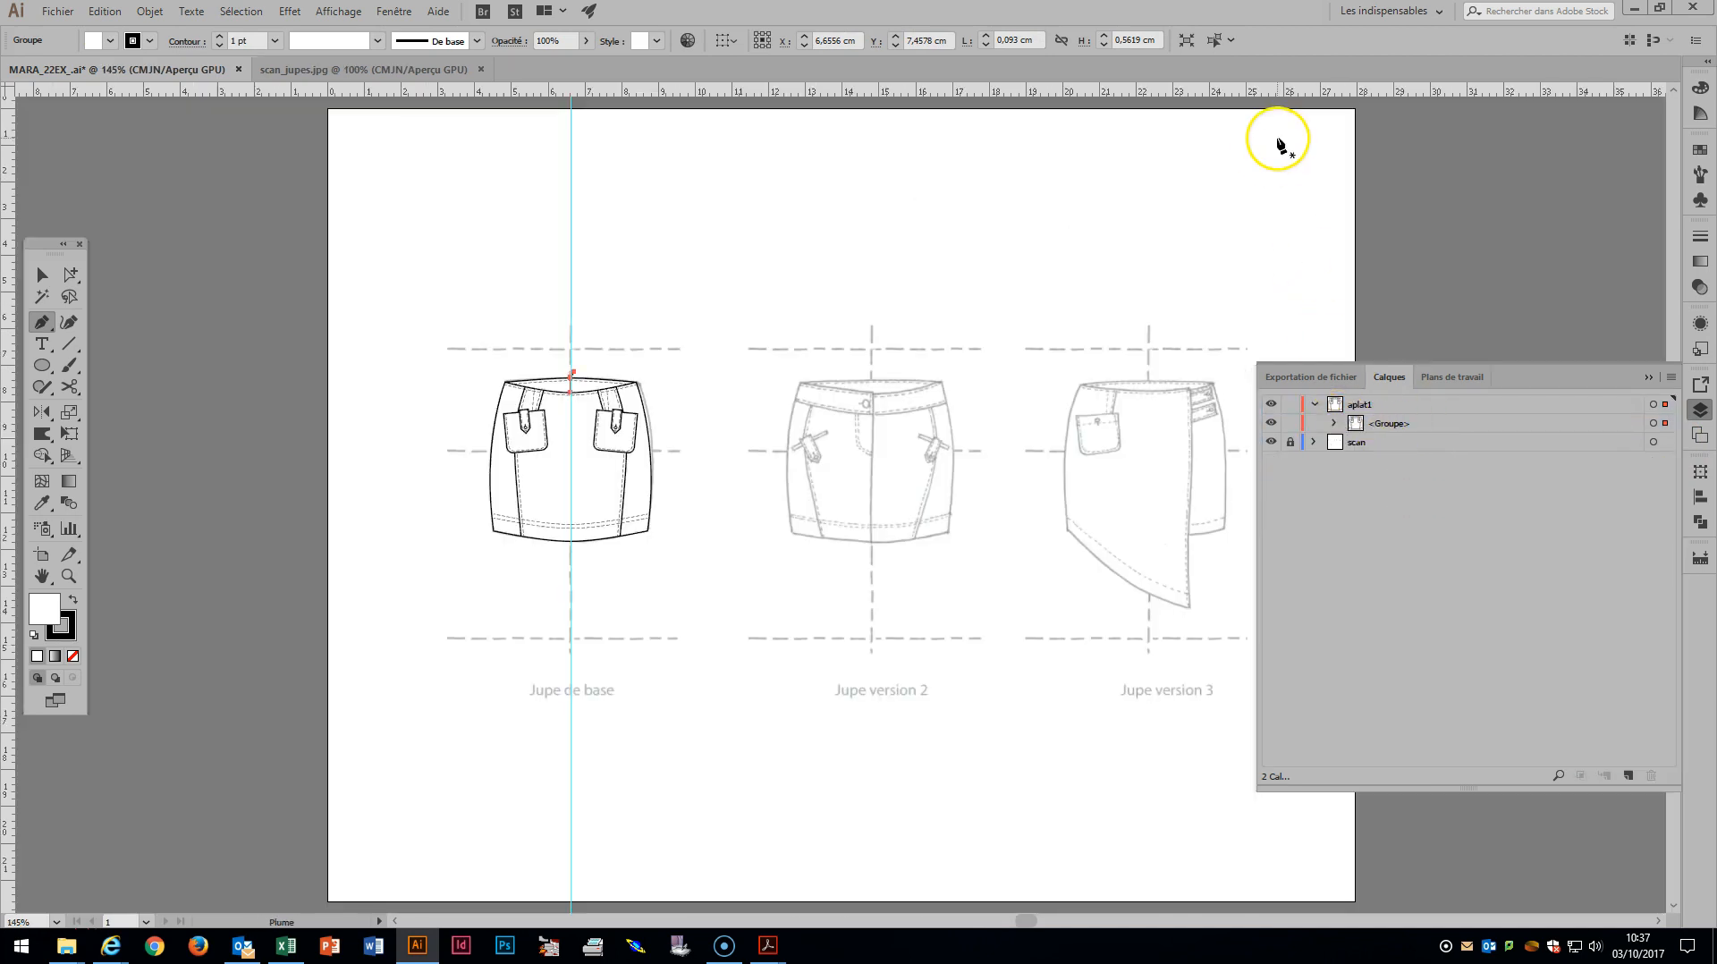